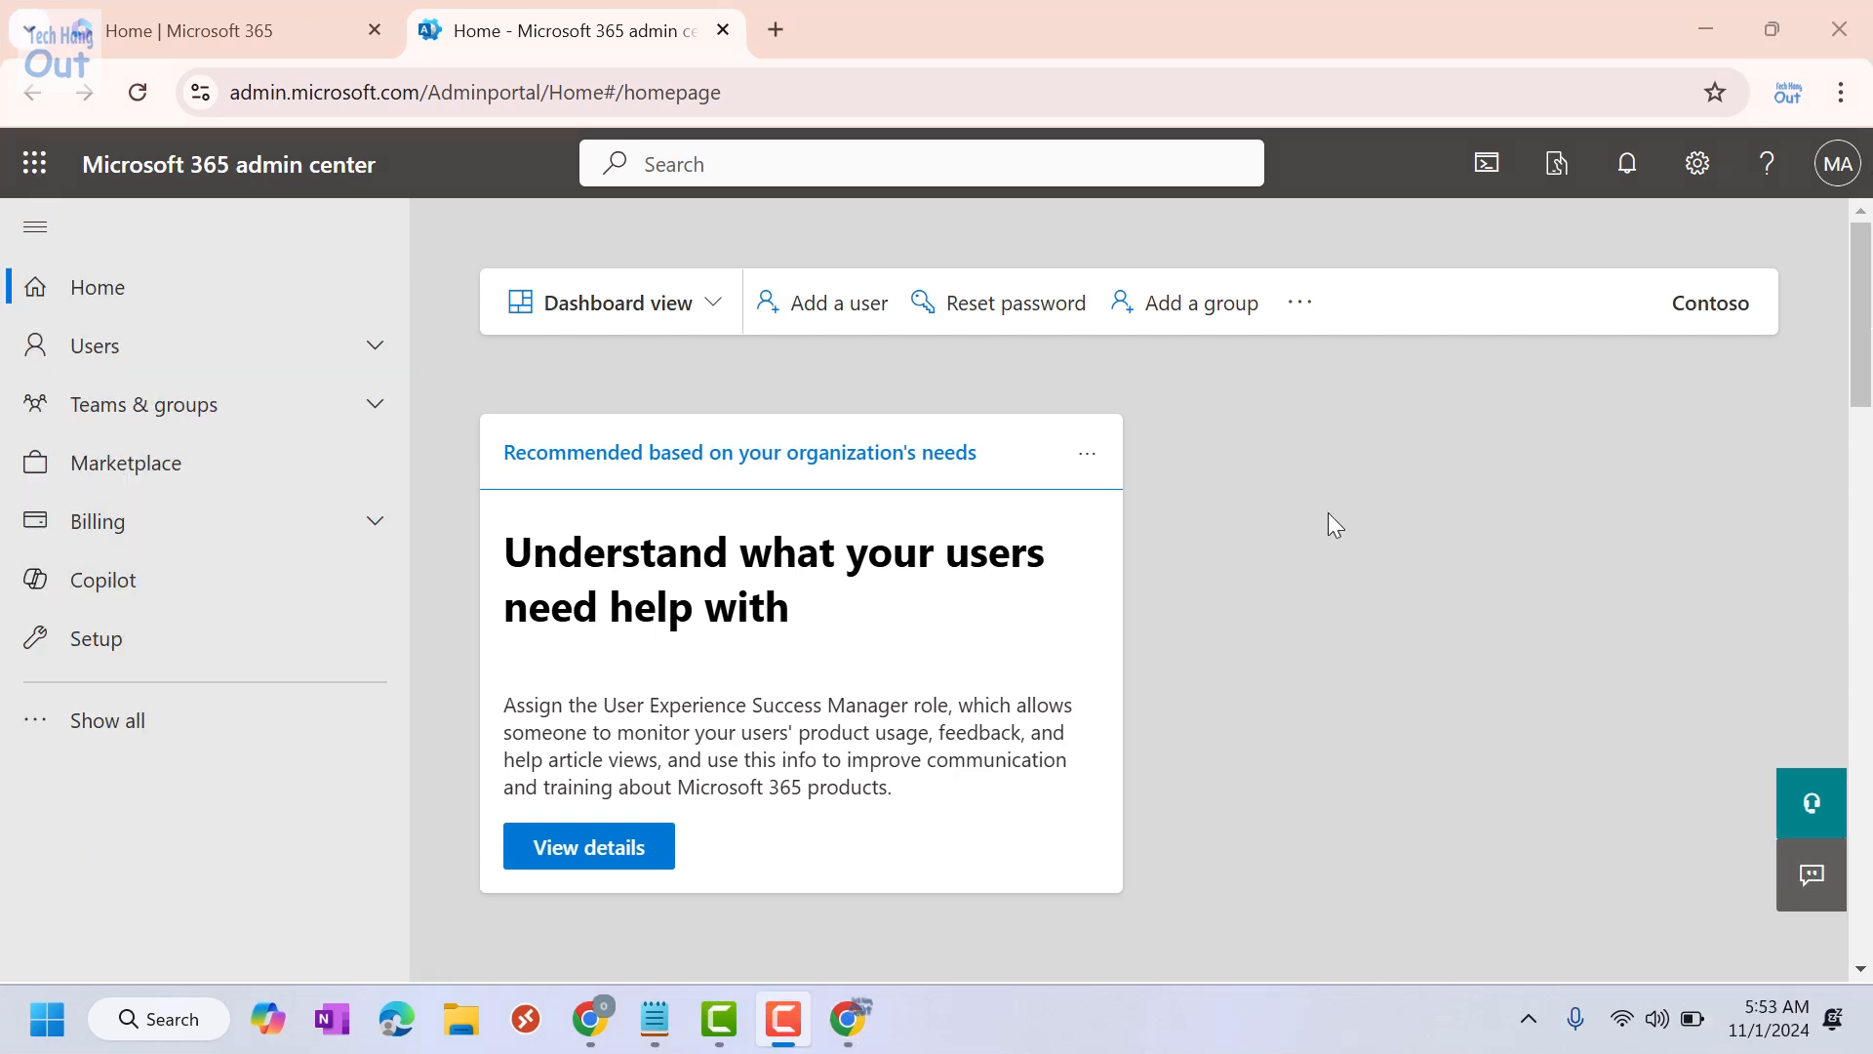
Step: Open the Endpoint Manager admin center from the full list of Microsoft 365 admin centers
{"action": "left_click", "coordinate": [87, 720]}
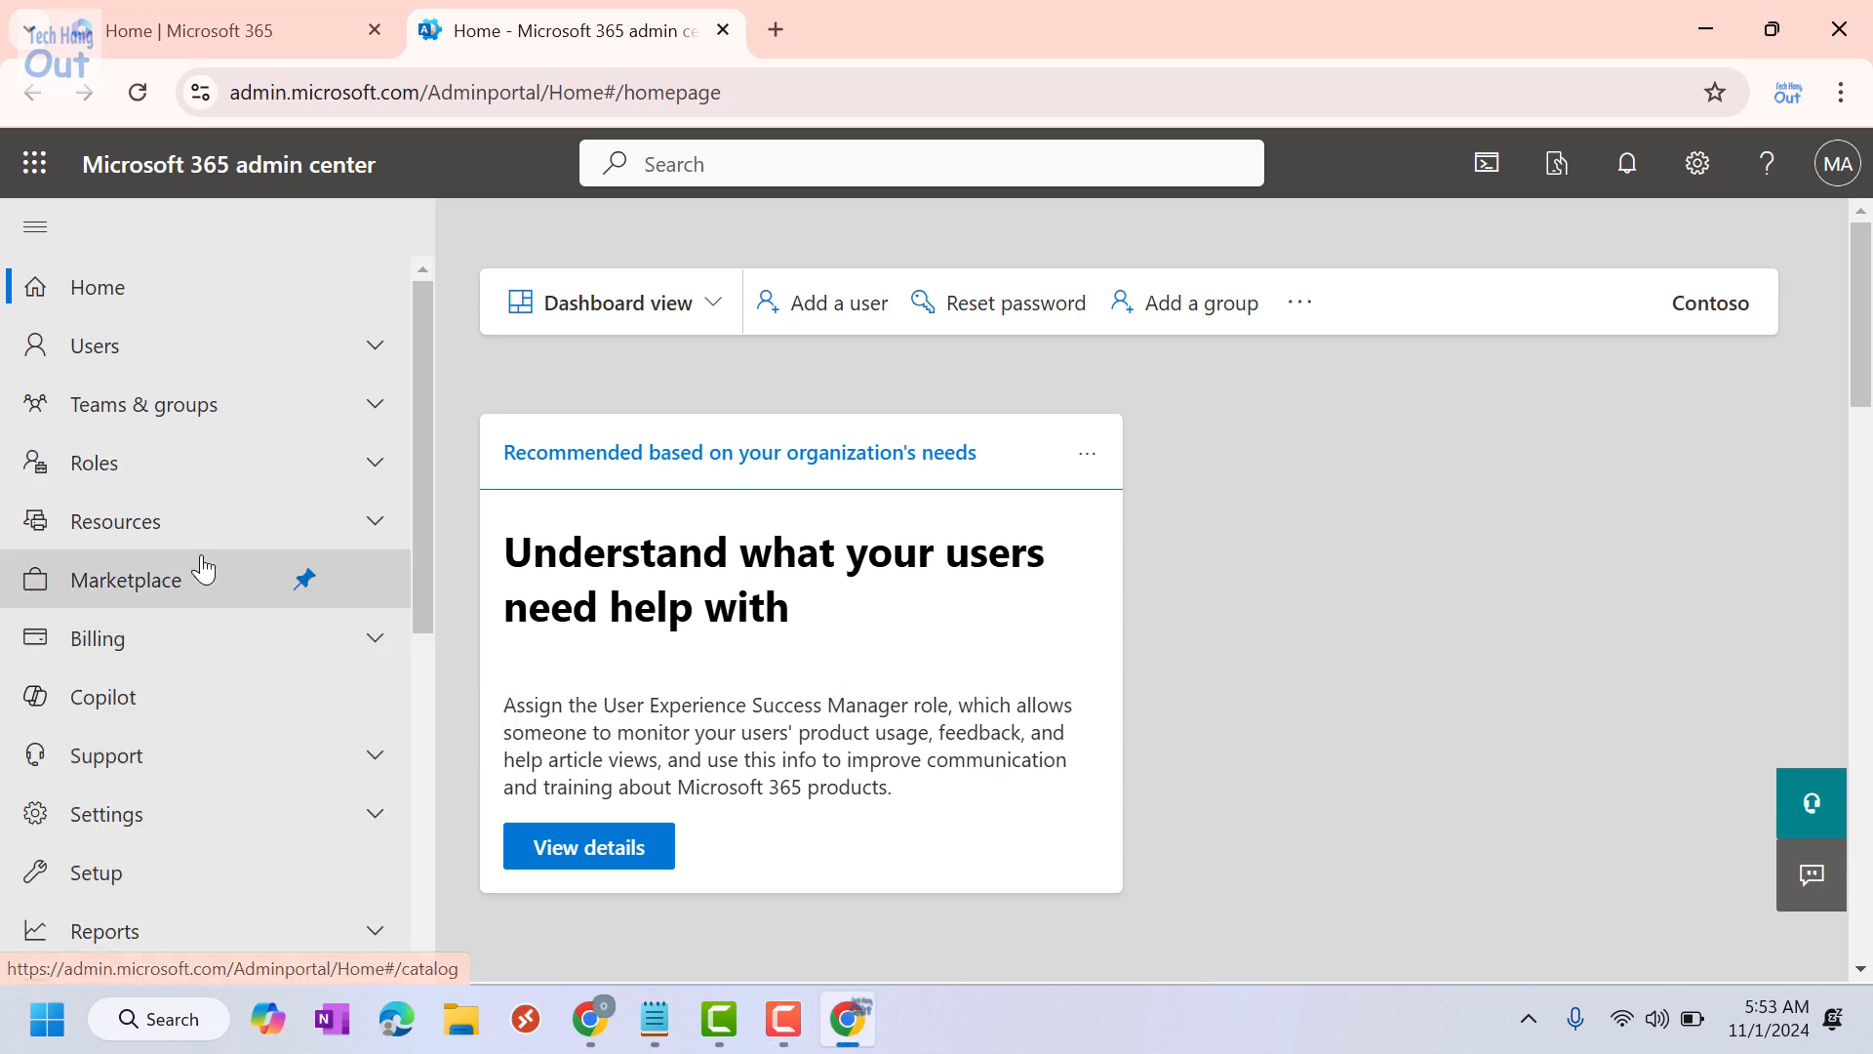
{"action": "scroll", "coordinate": [243, 598], "scroll_direction": "down", "scroll_amount": 7}
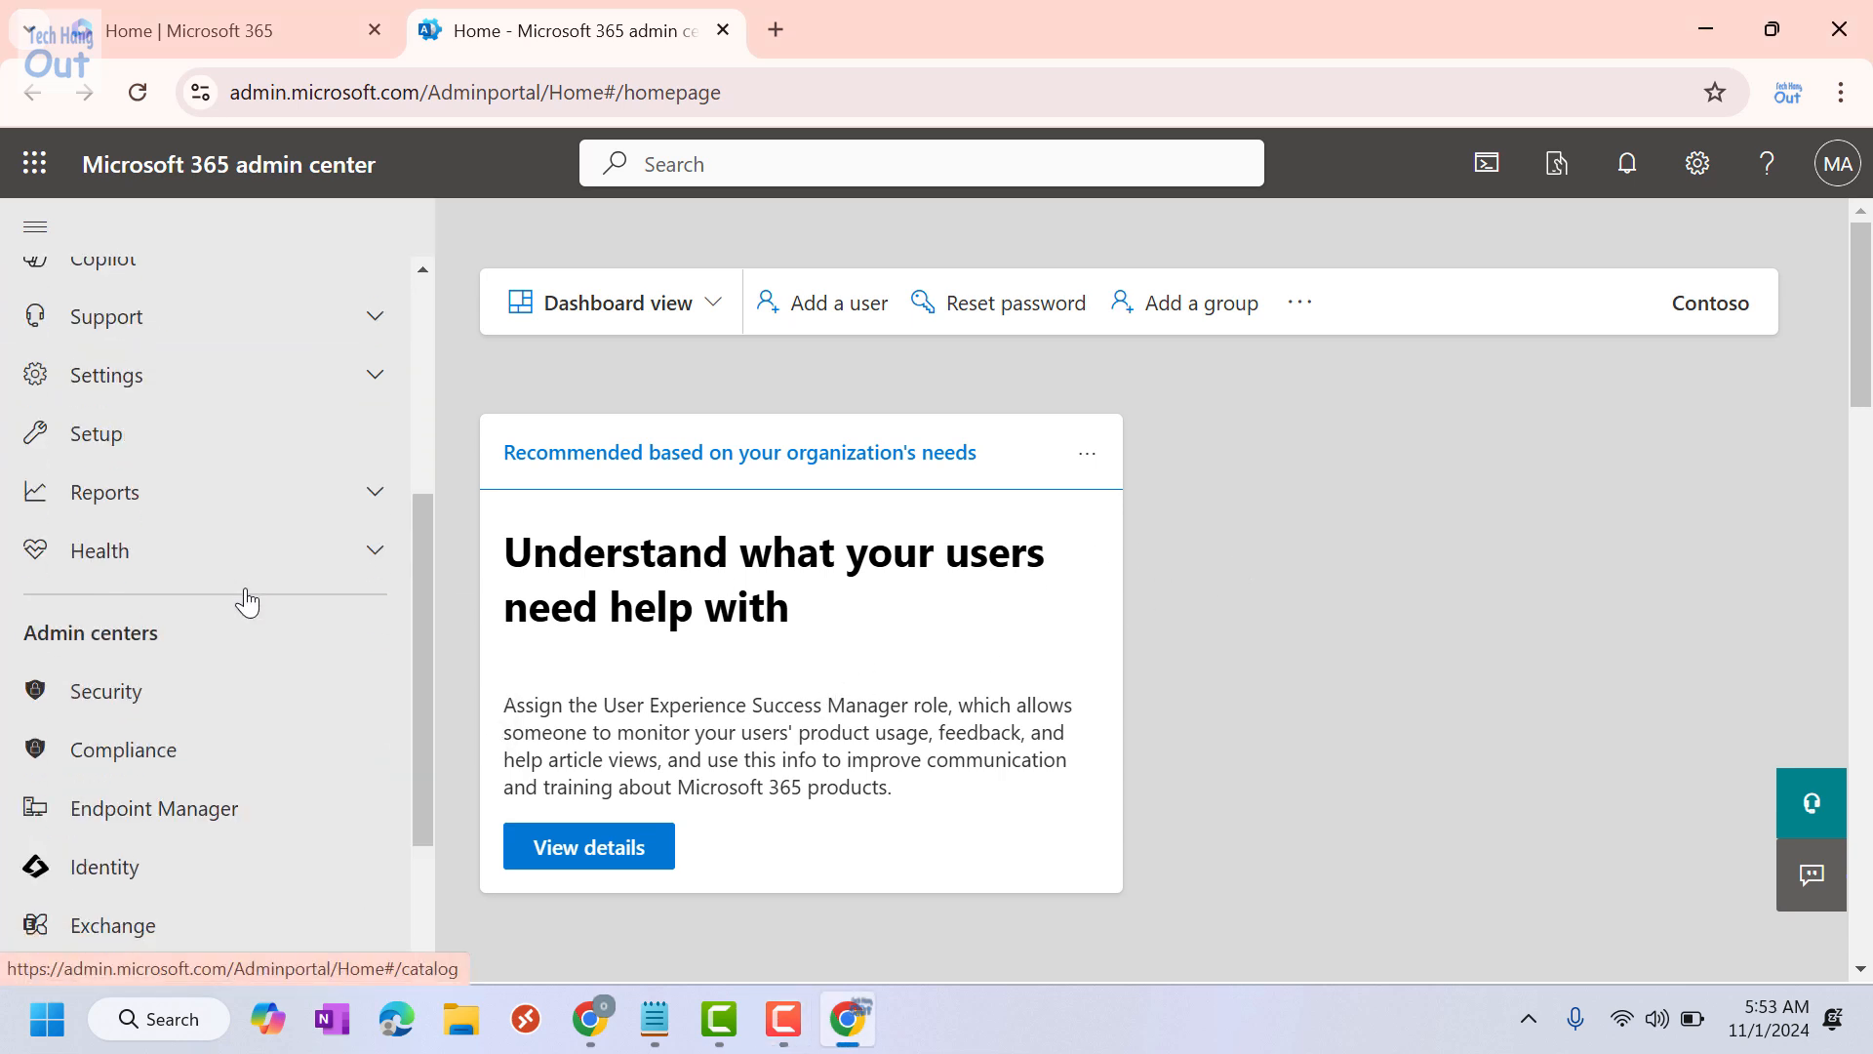
{"action": "left_click", "coordinate": [163, 597]}
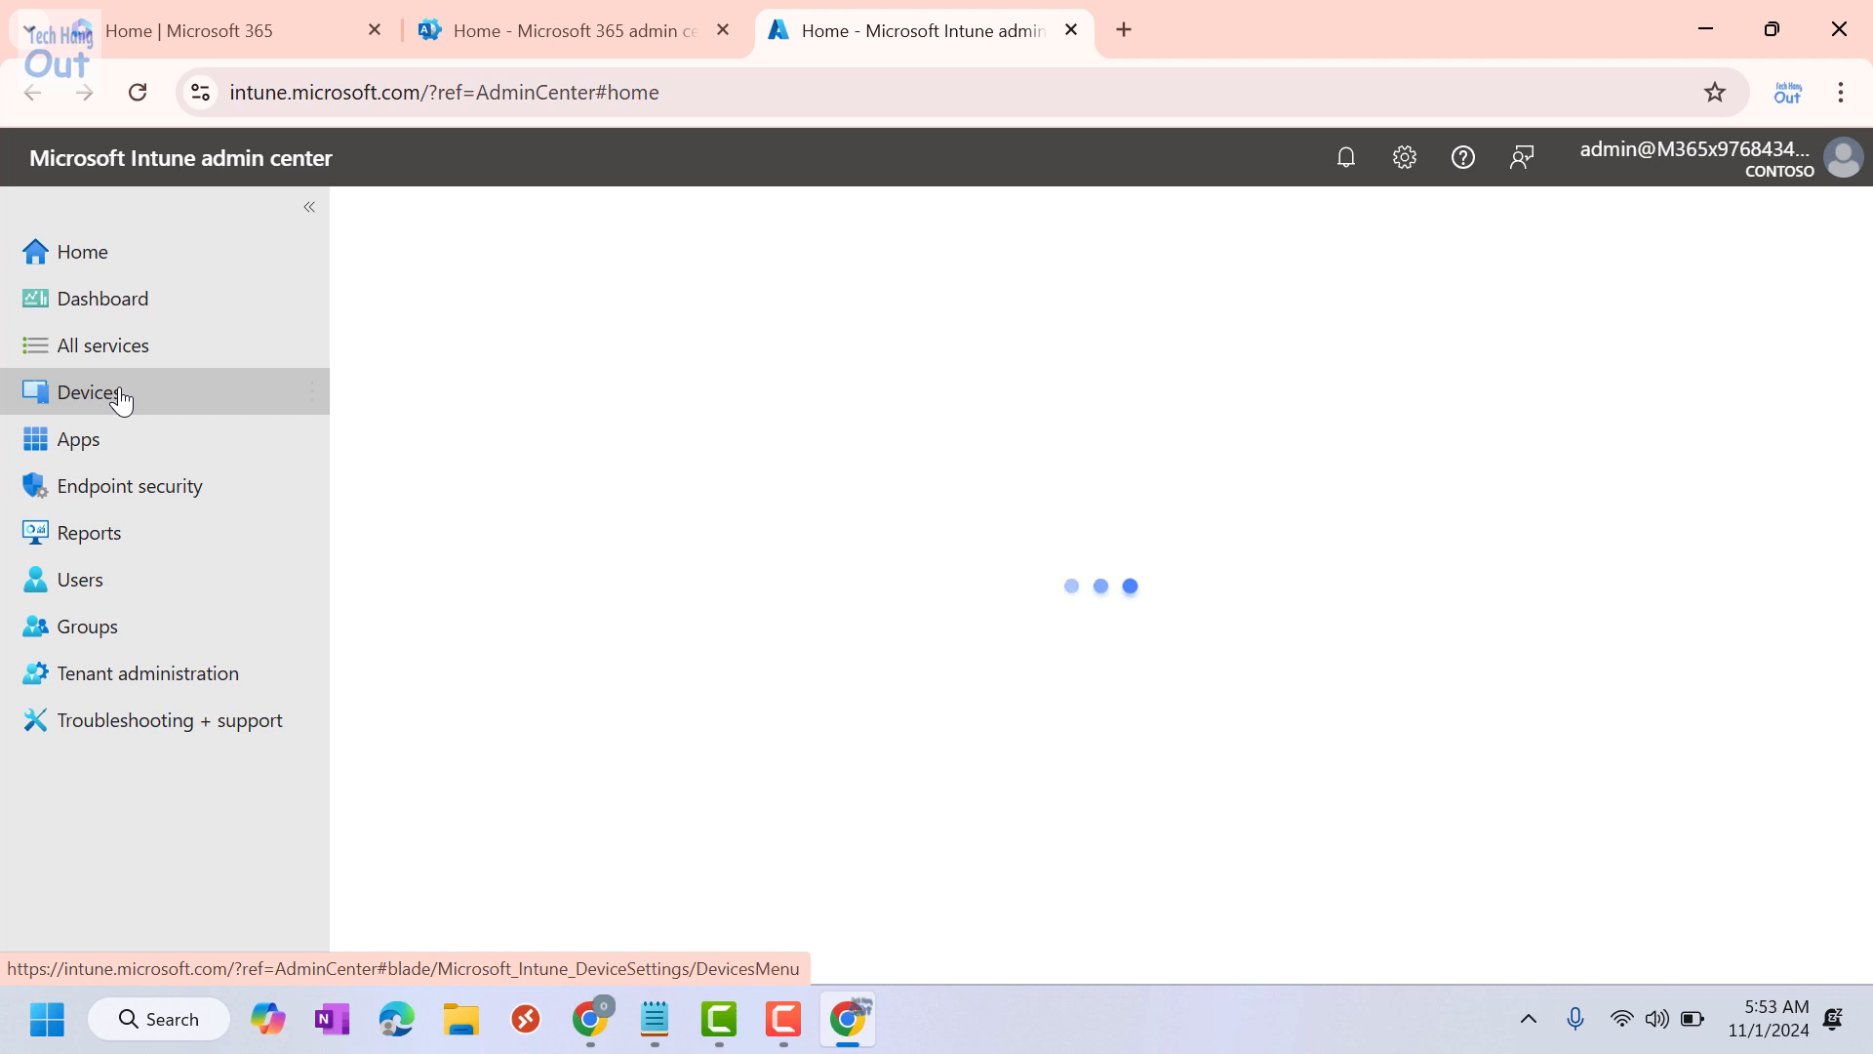
Step: Open the device Configuration policies page under Manage devices and collapse the main navigation pane
{"action": "left_click", "coordinate": [121, 396]}
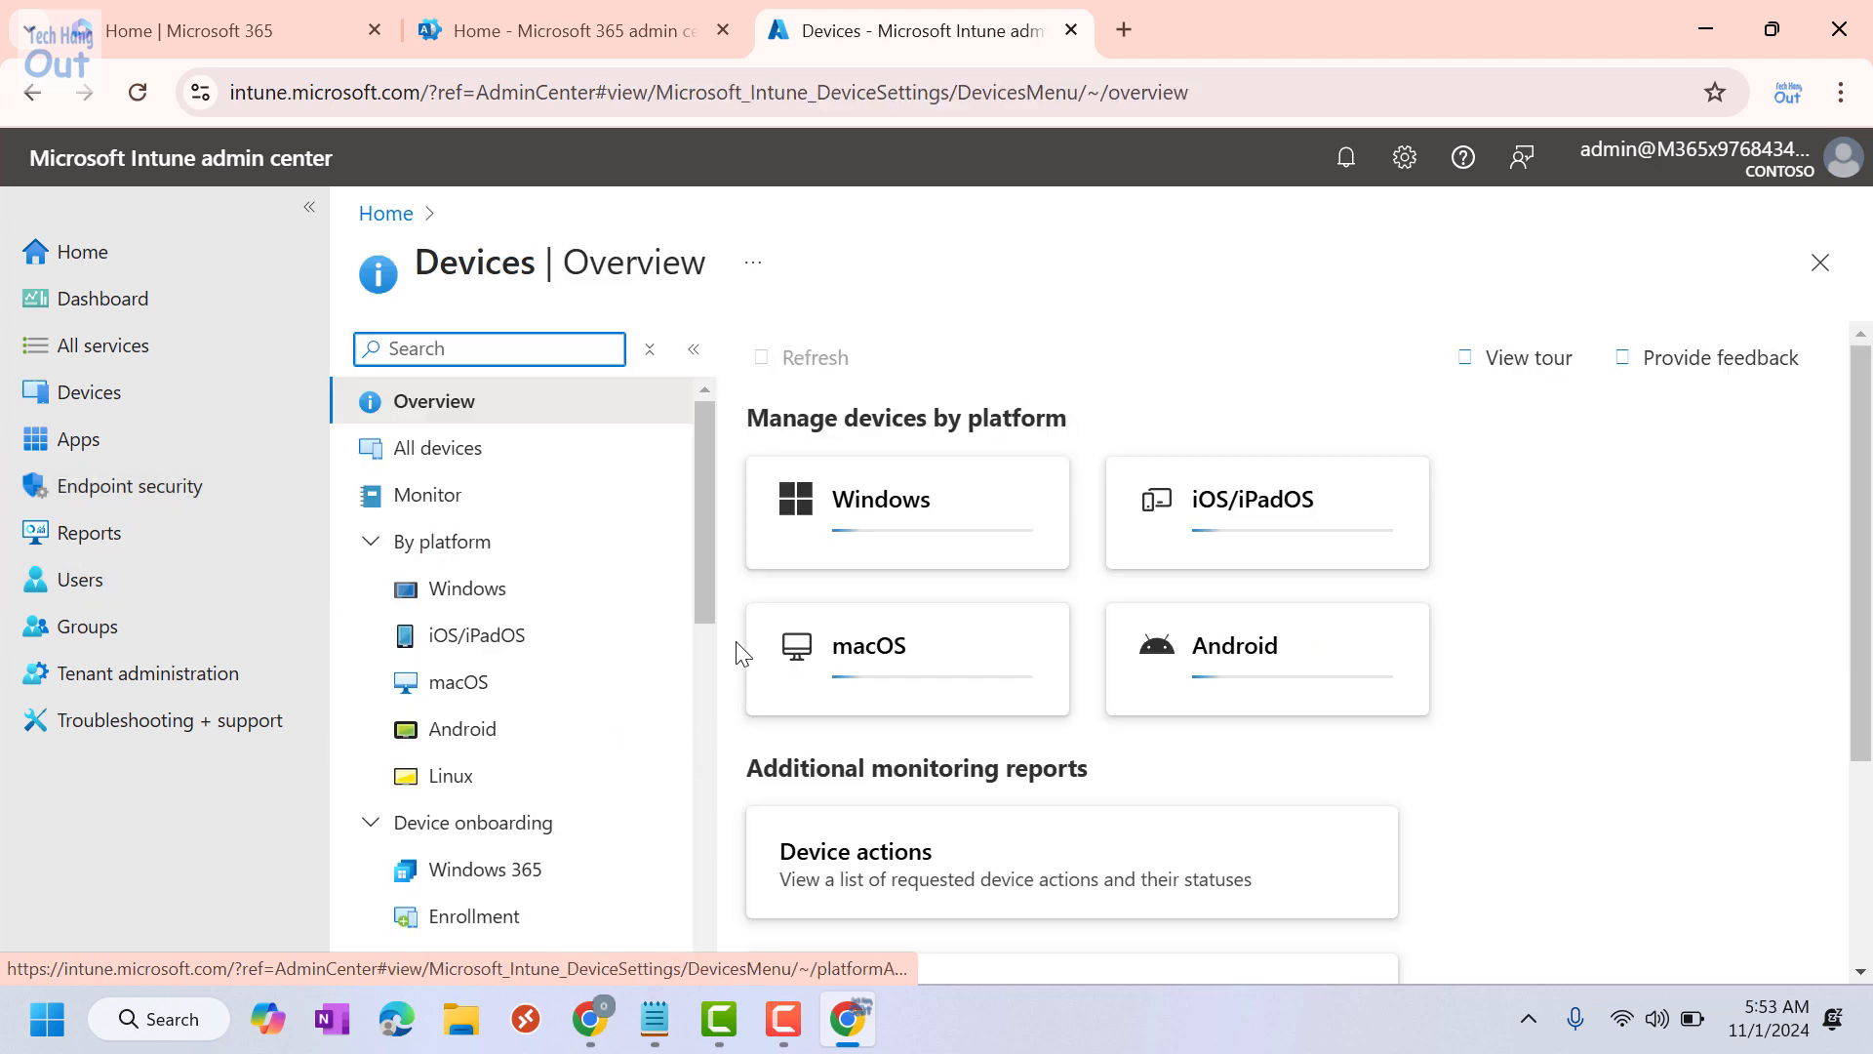
{"action": "left_click_drag", "start_coordinate": [707, 555], "coordinate": [688, 677]}
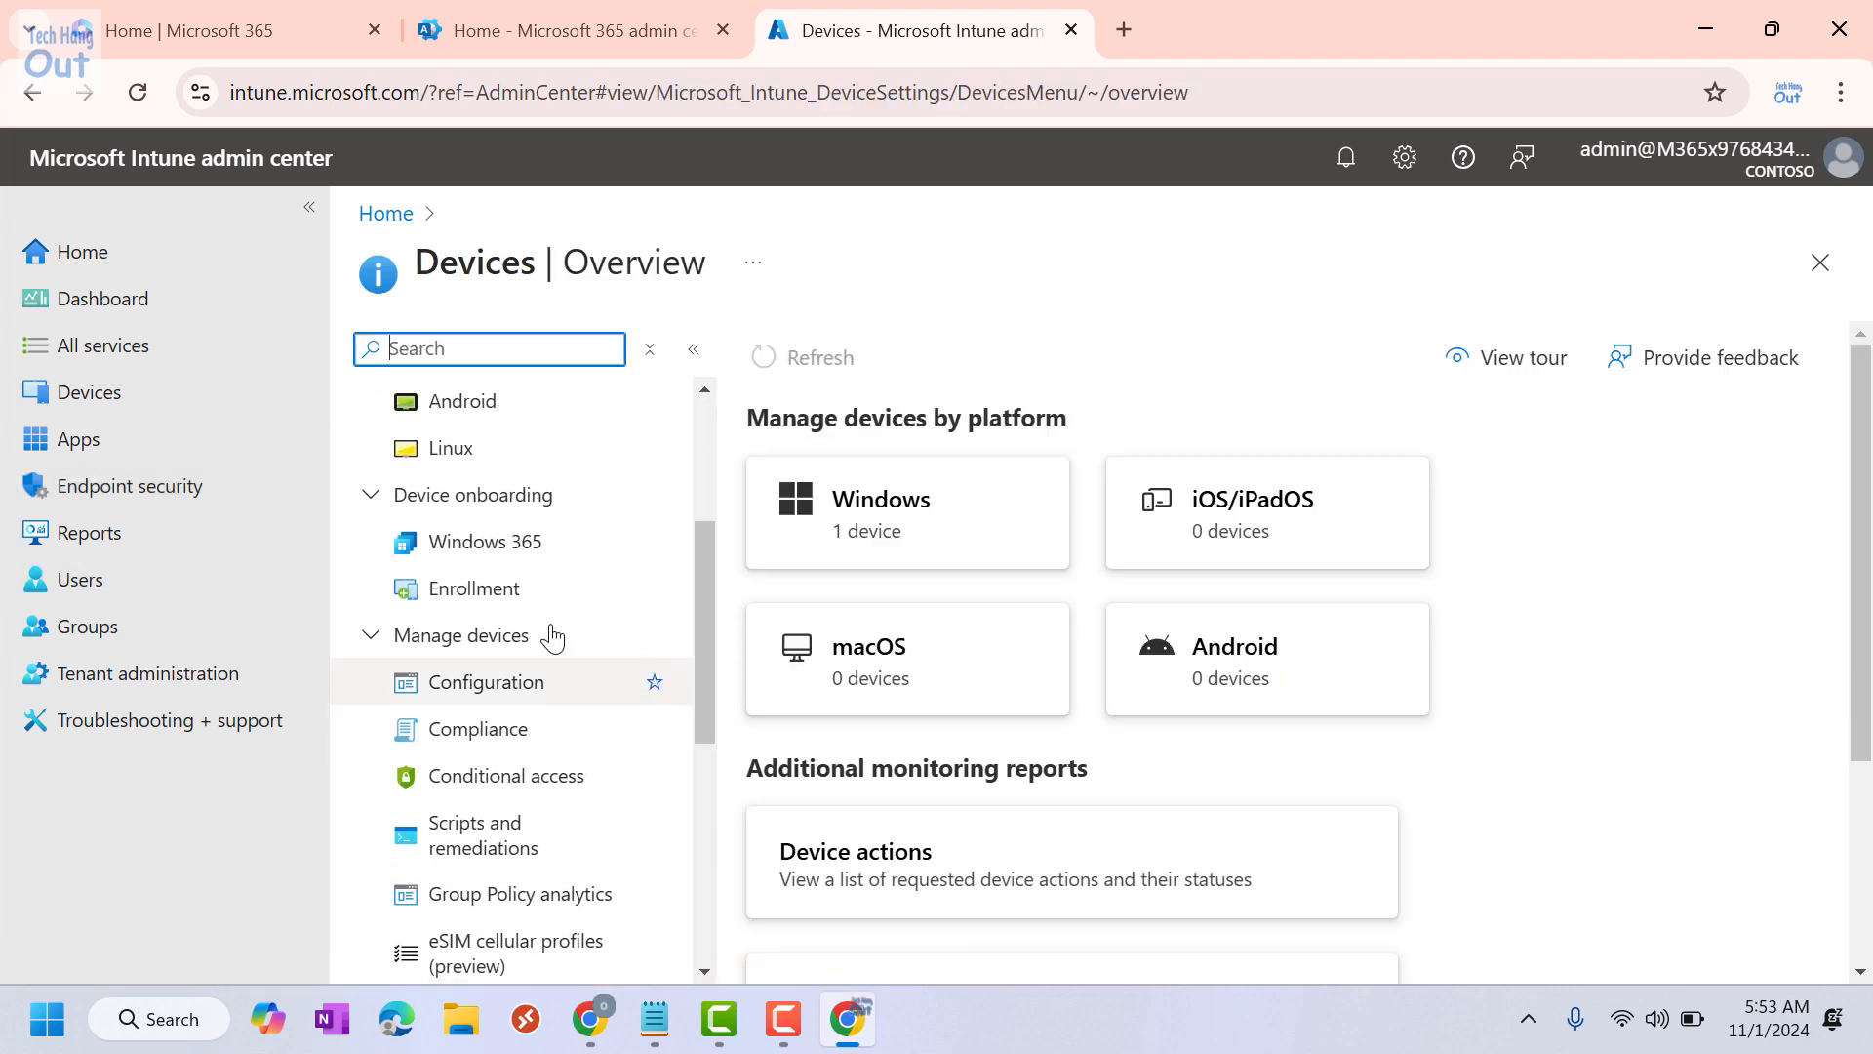
{"action": "left_click", "coordinate": [466, 688]}
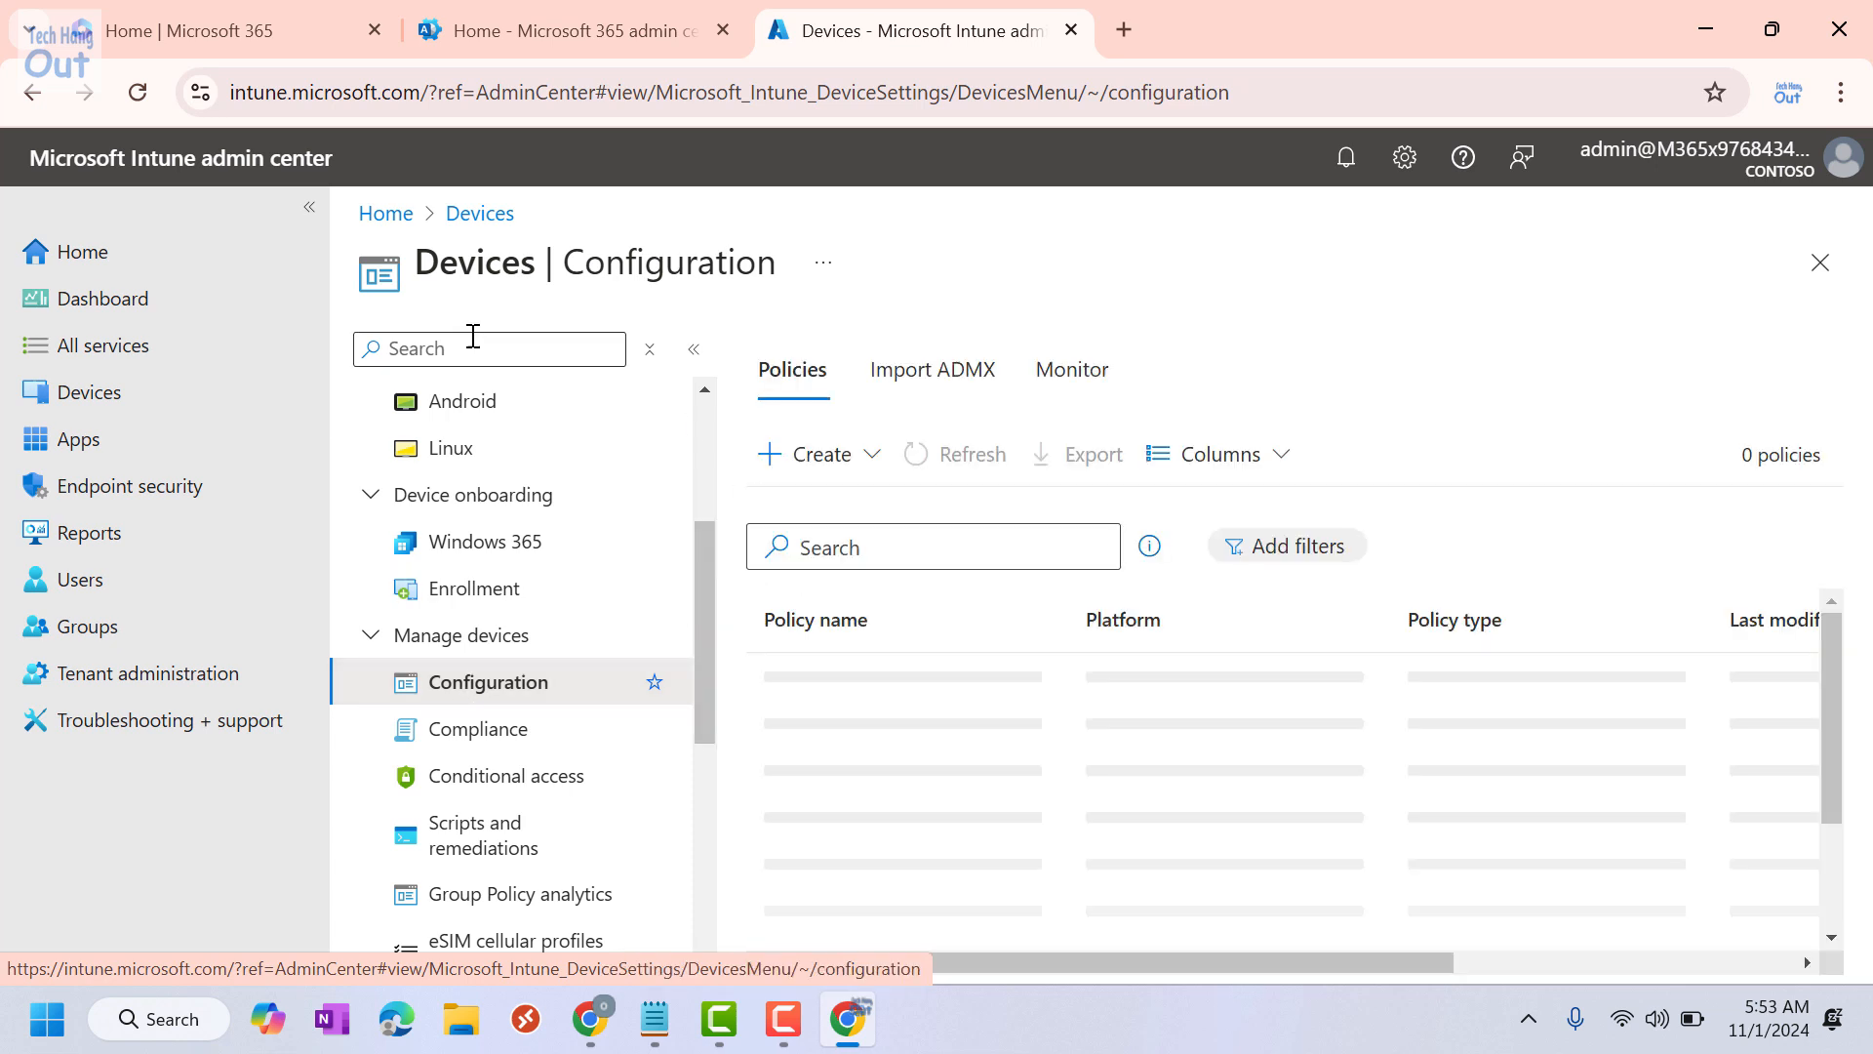
{"action": "left_click", "coordinate": [309, 207]}
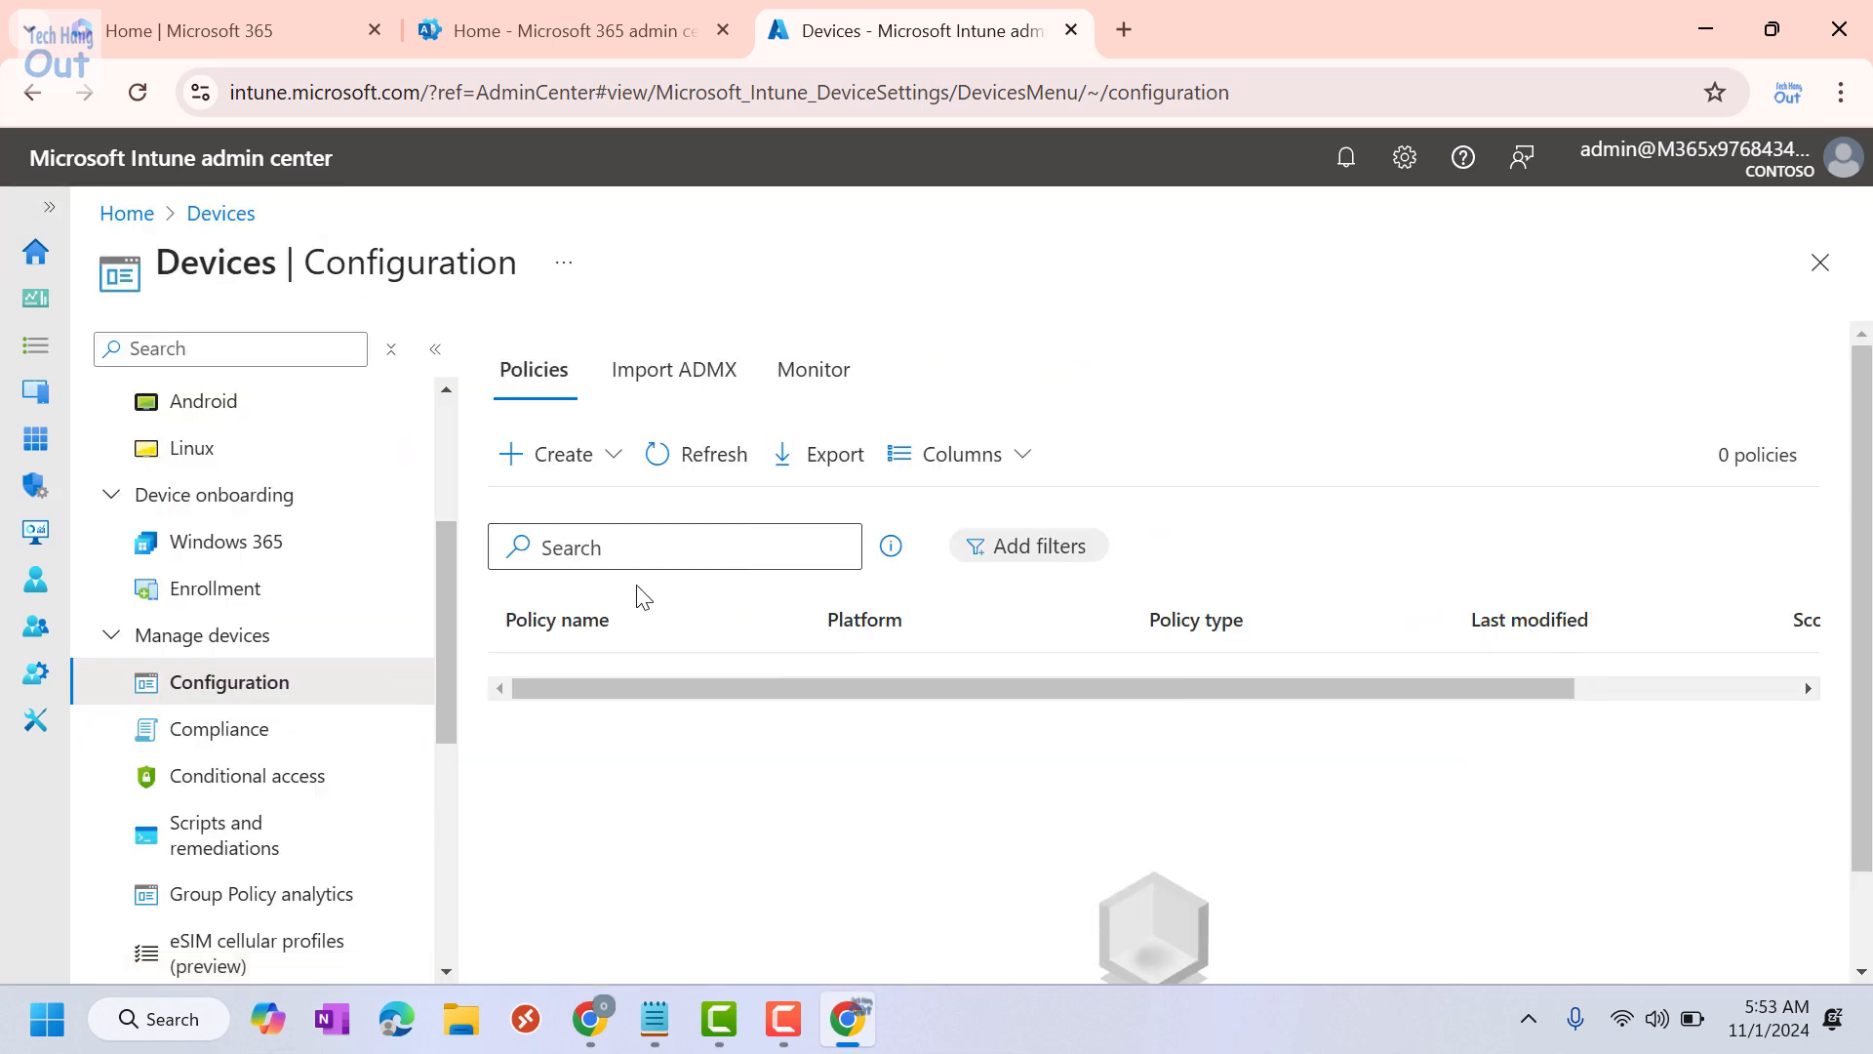
Step: Start a new configuration policy for the Windows 10 and later platform with the Settings catalog profile type
{"action": "left_click", "coordinate": [574, 458]}
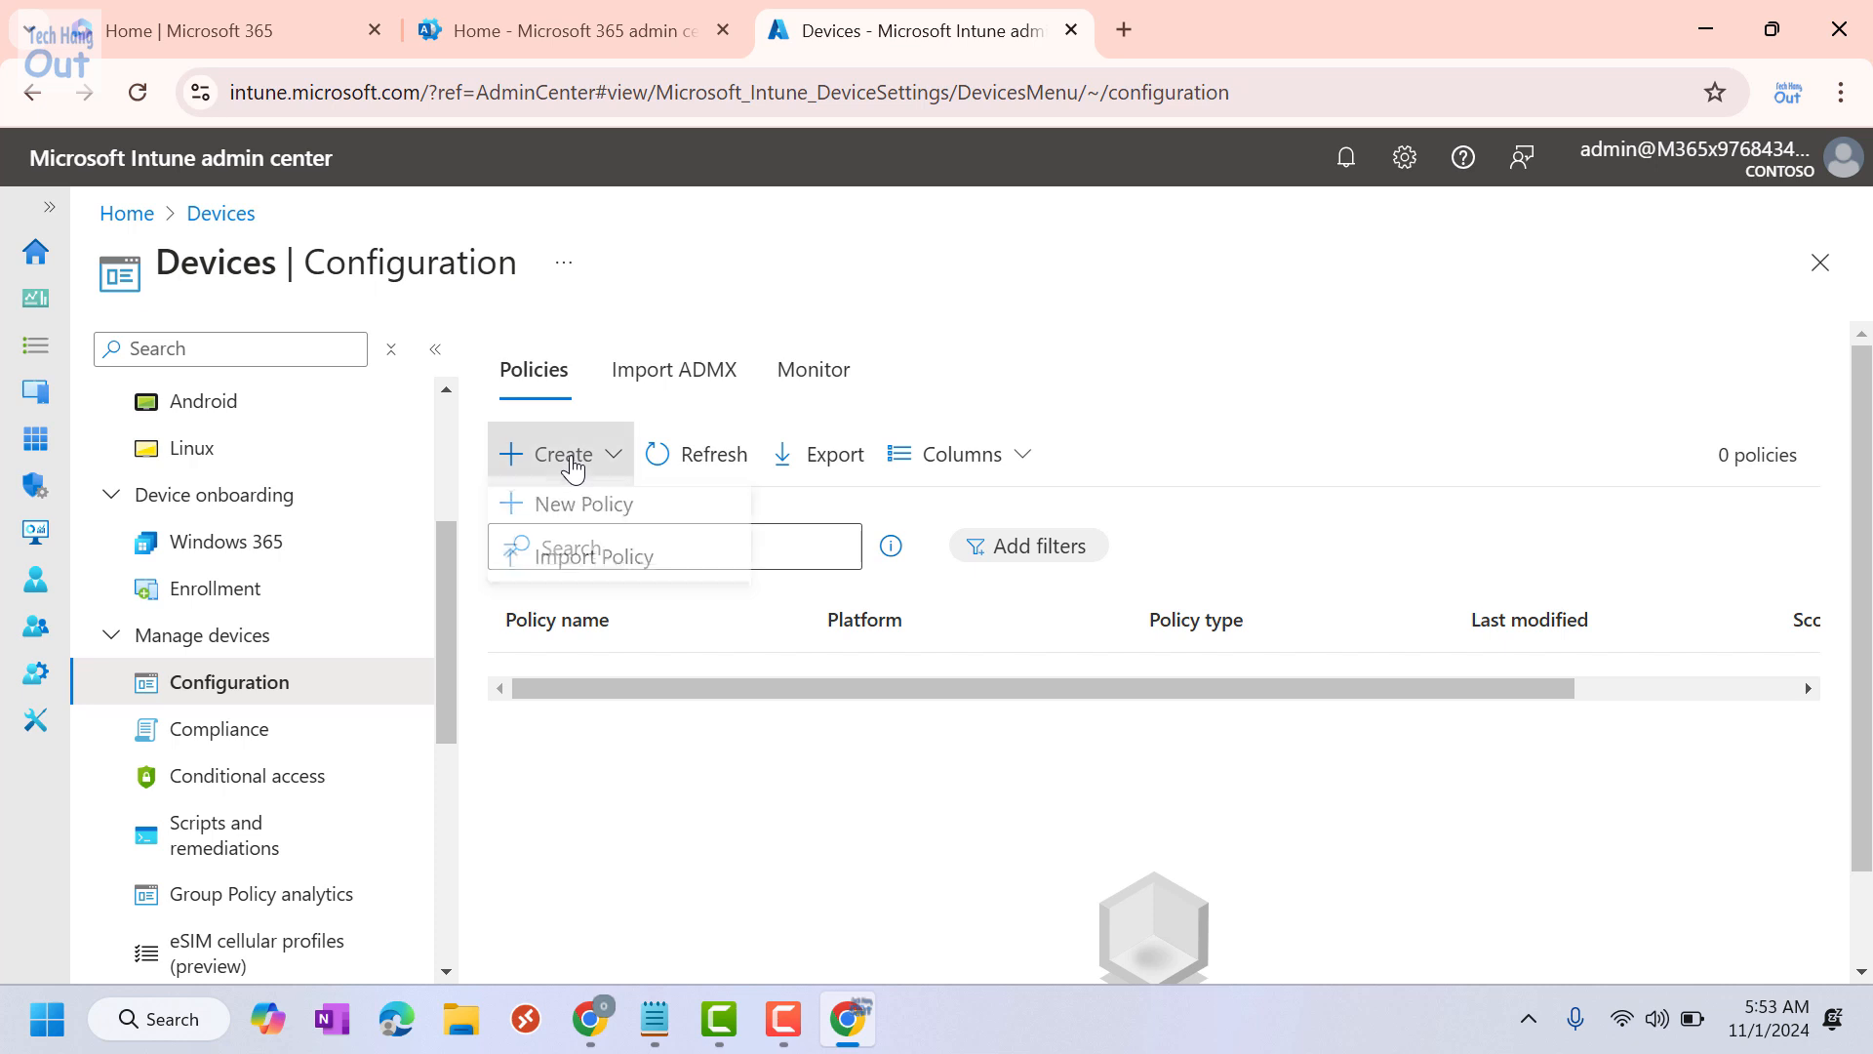
{"action": "left_click", "coordinate": [589, 517]}
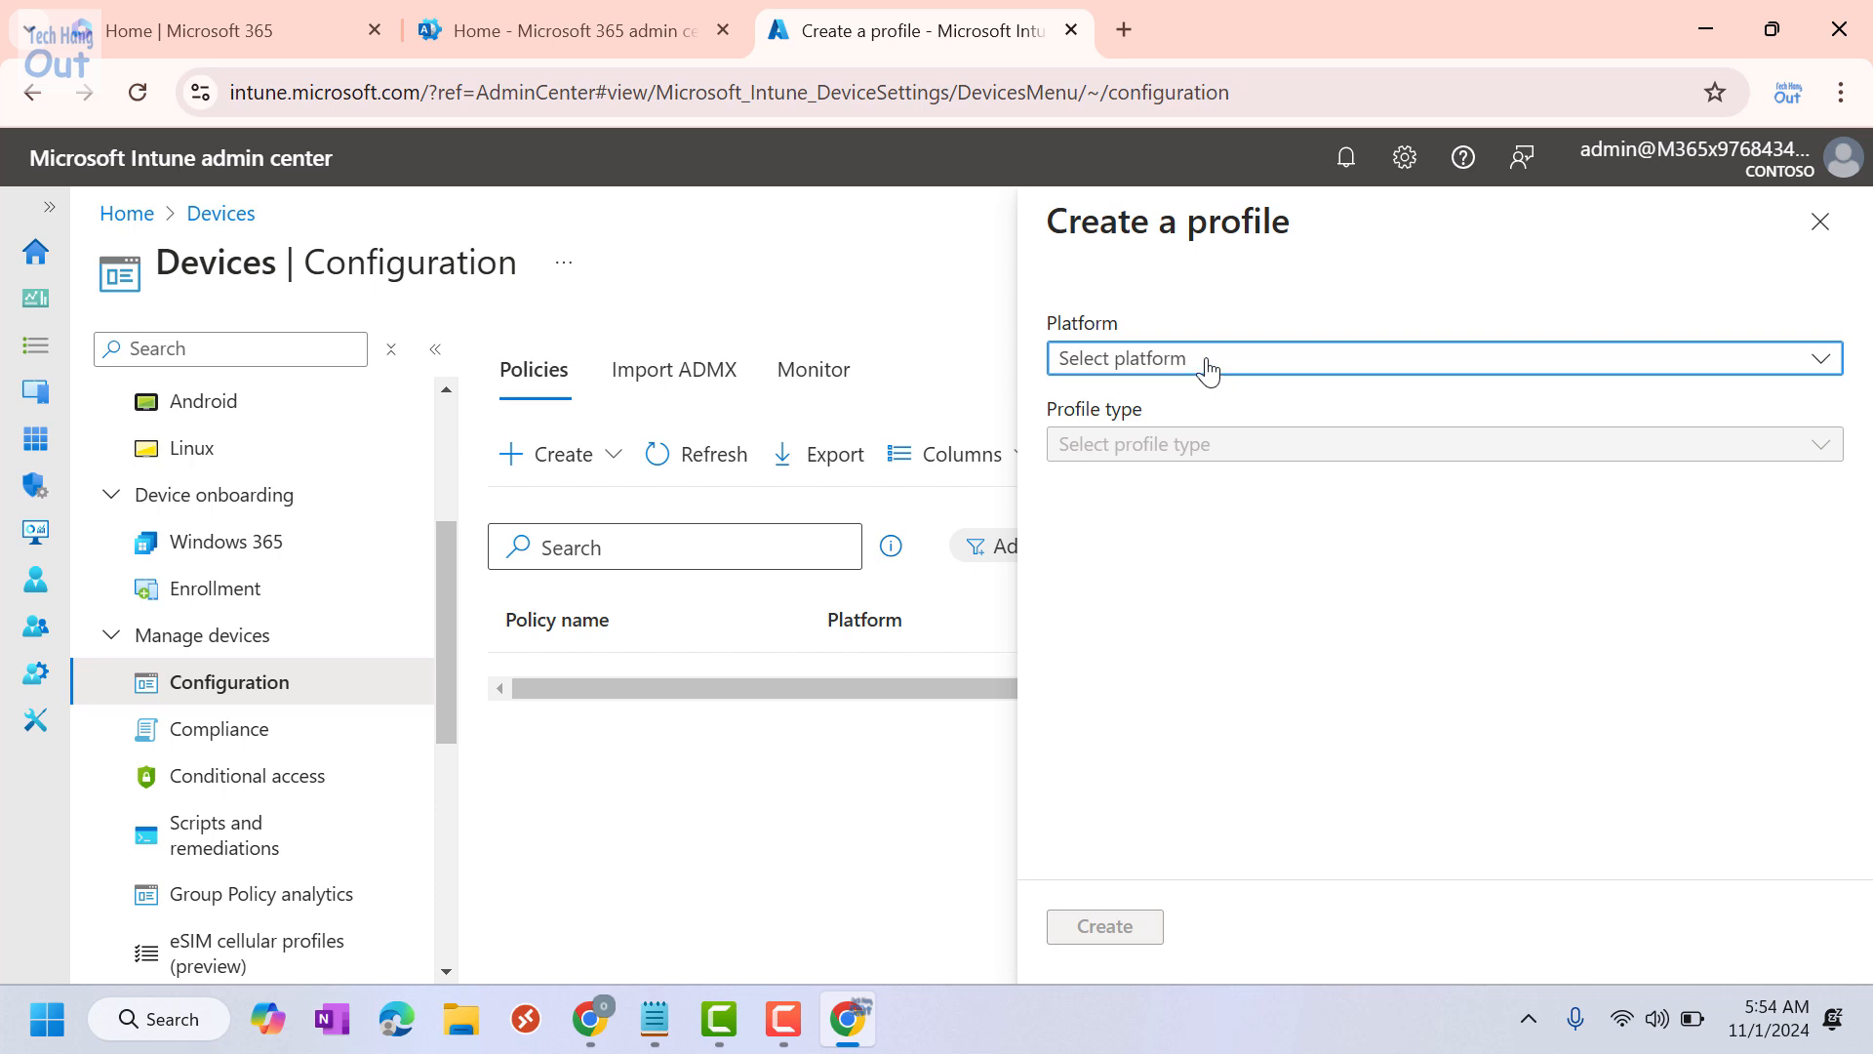
{"action": "left_click", "coordinate": [1208, 364]}
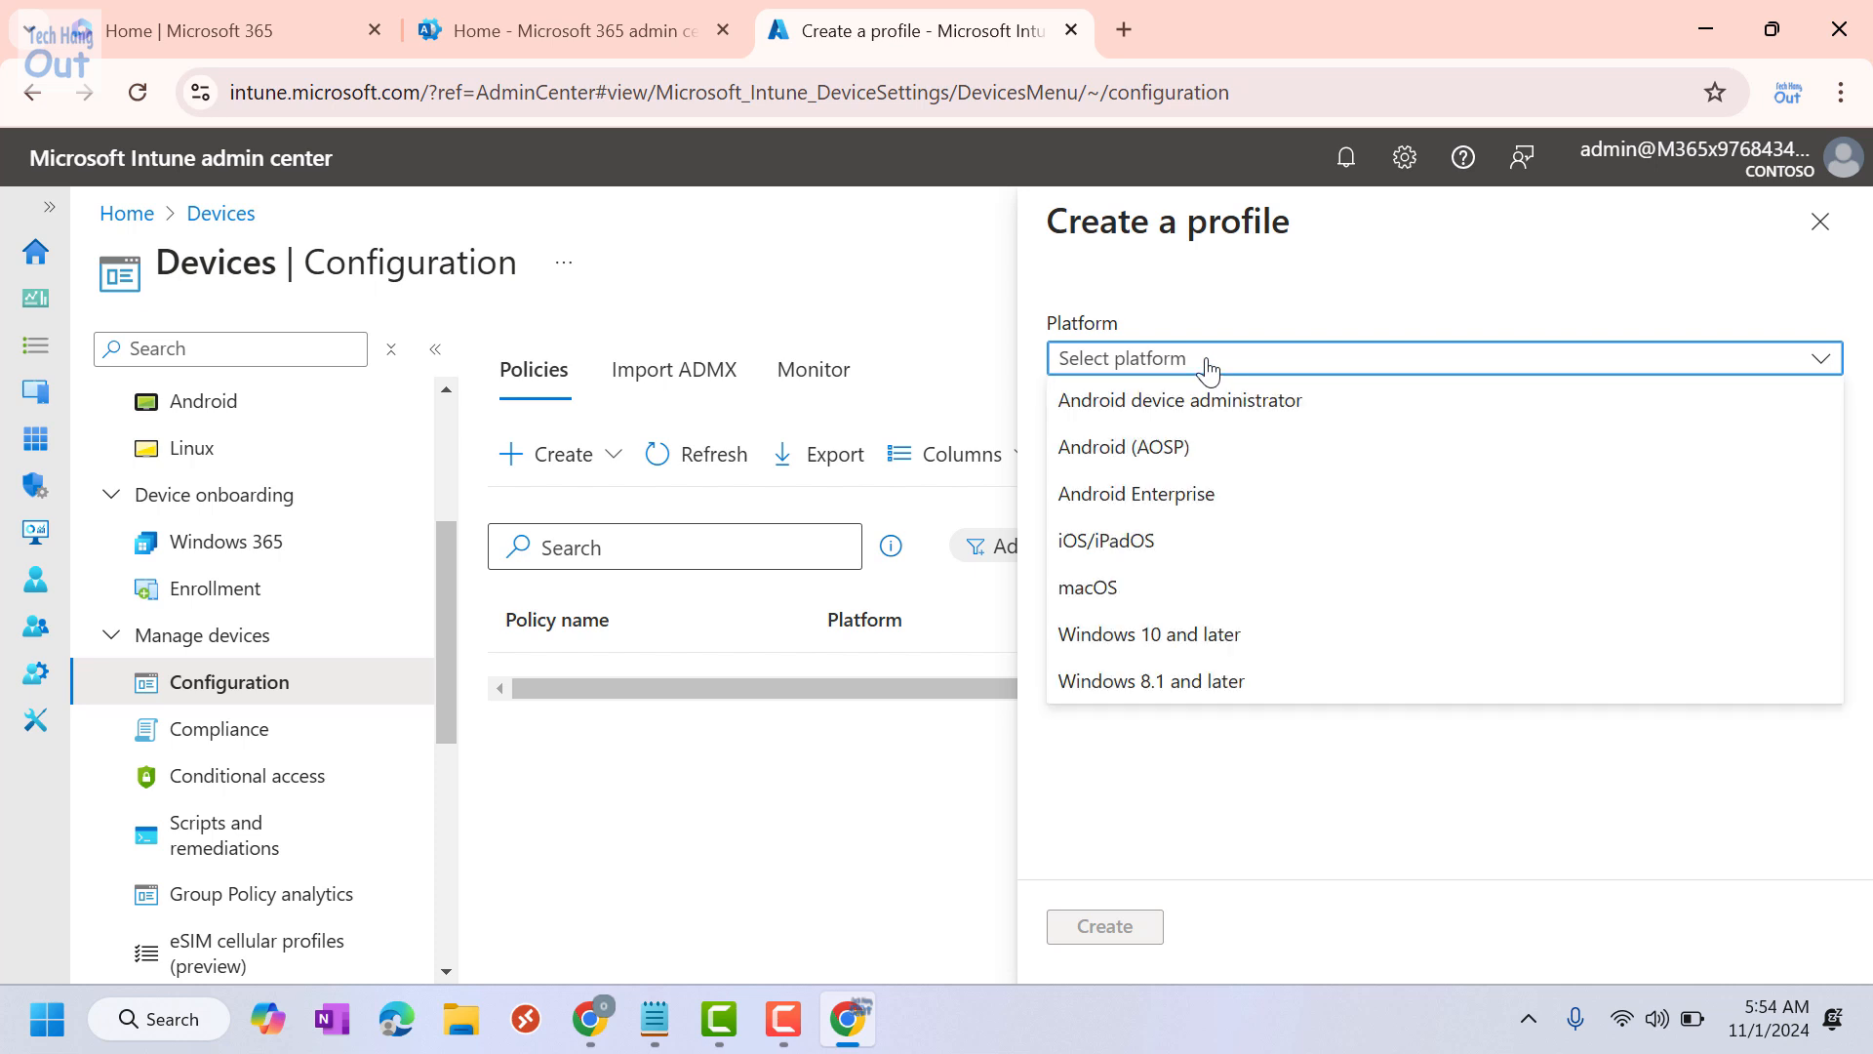
{"action": "left_click", "coordinate": [1185, 637]}
{"action": "left_click", "coordinate": [1290, 462]}
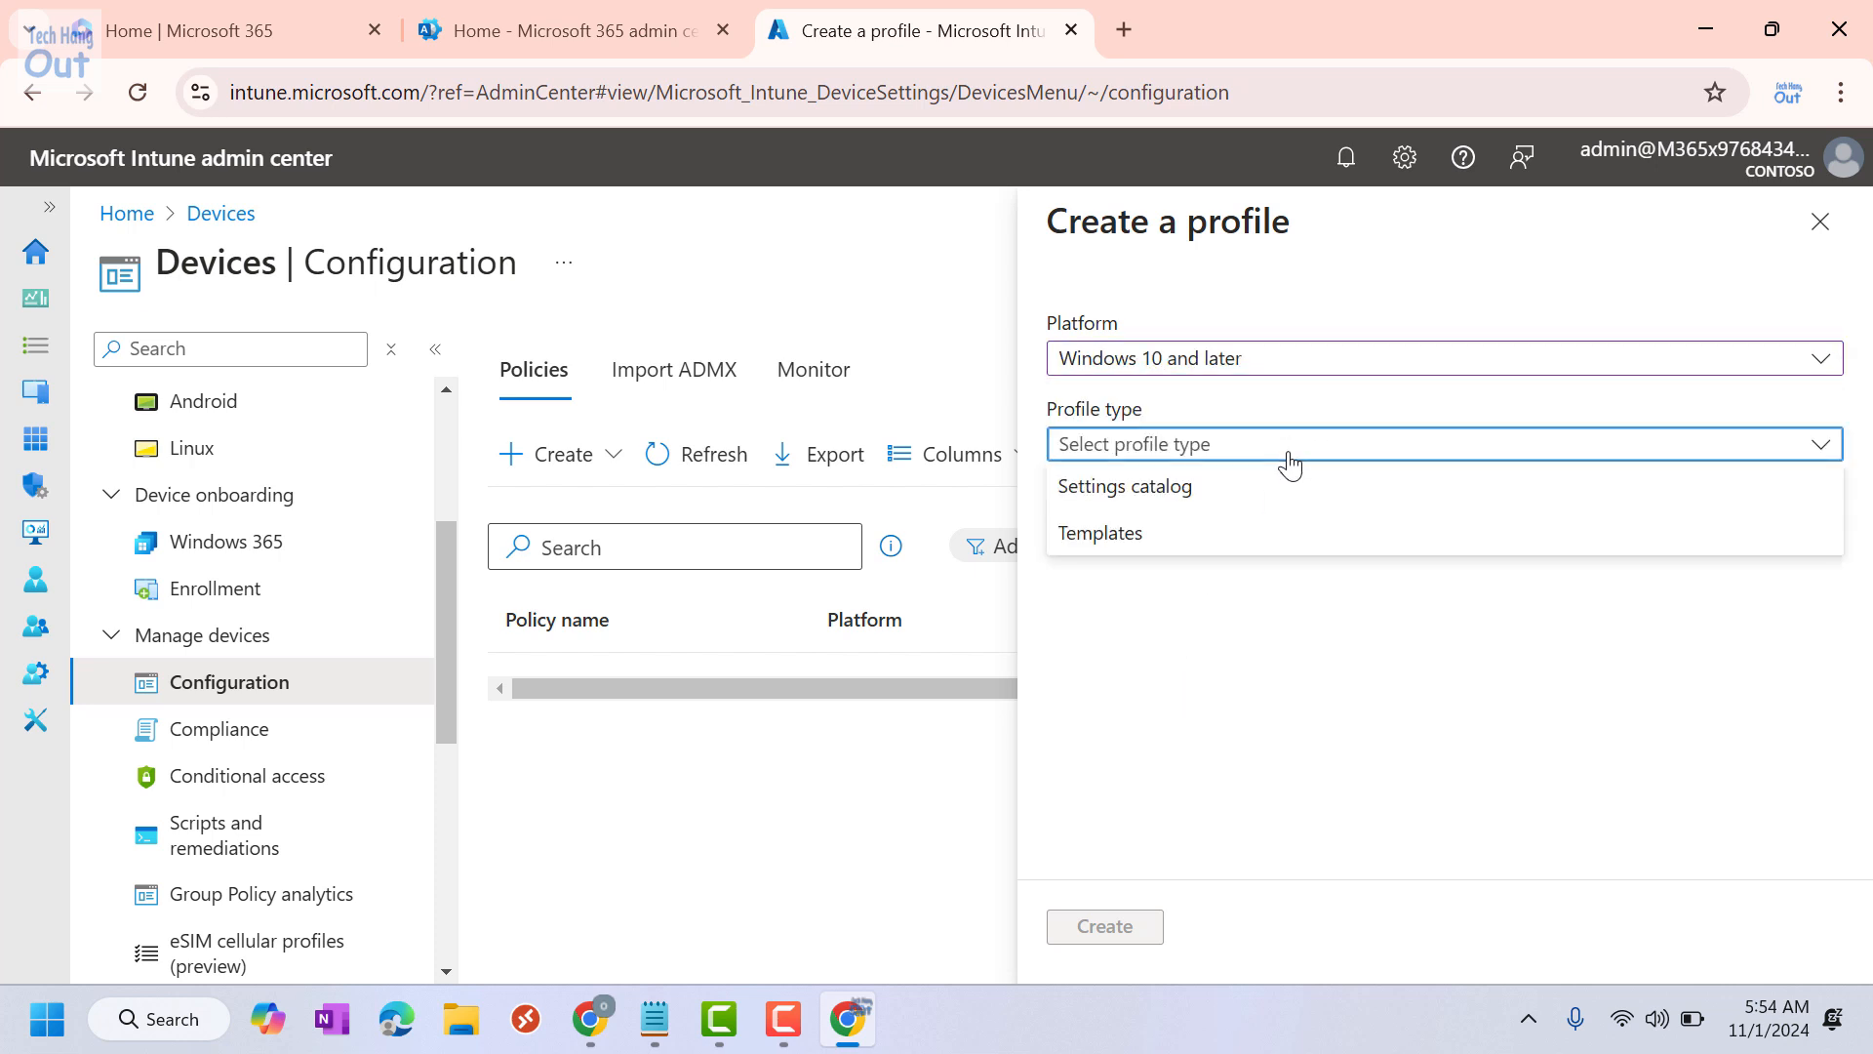
{"action": "left_click", "coordinate": [1158, 489]}
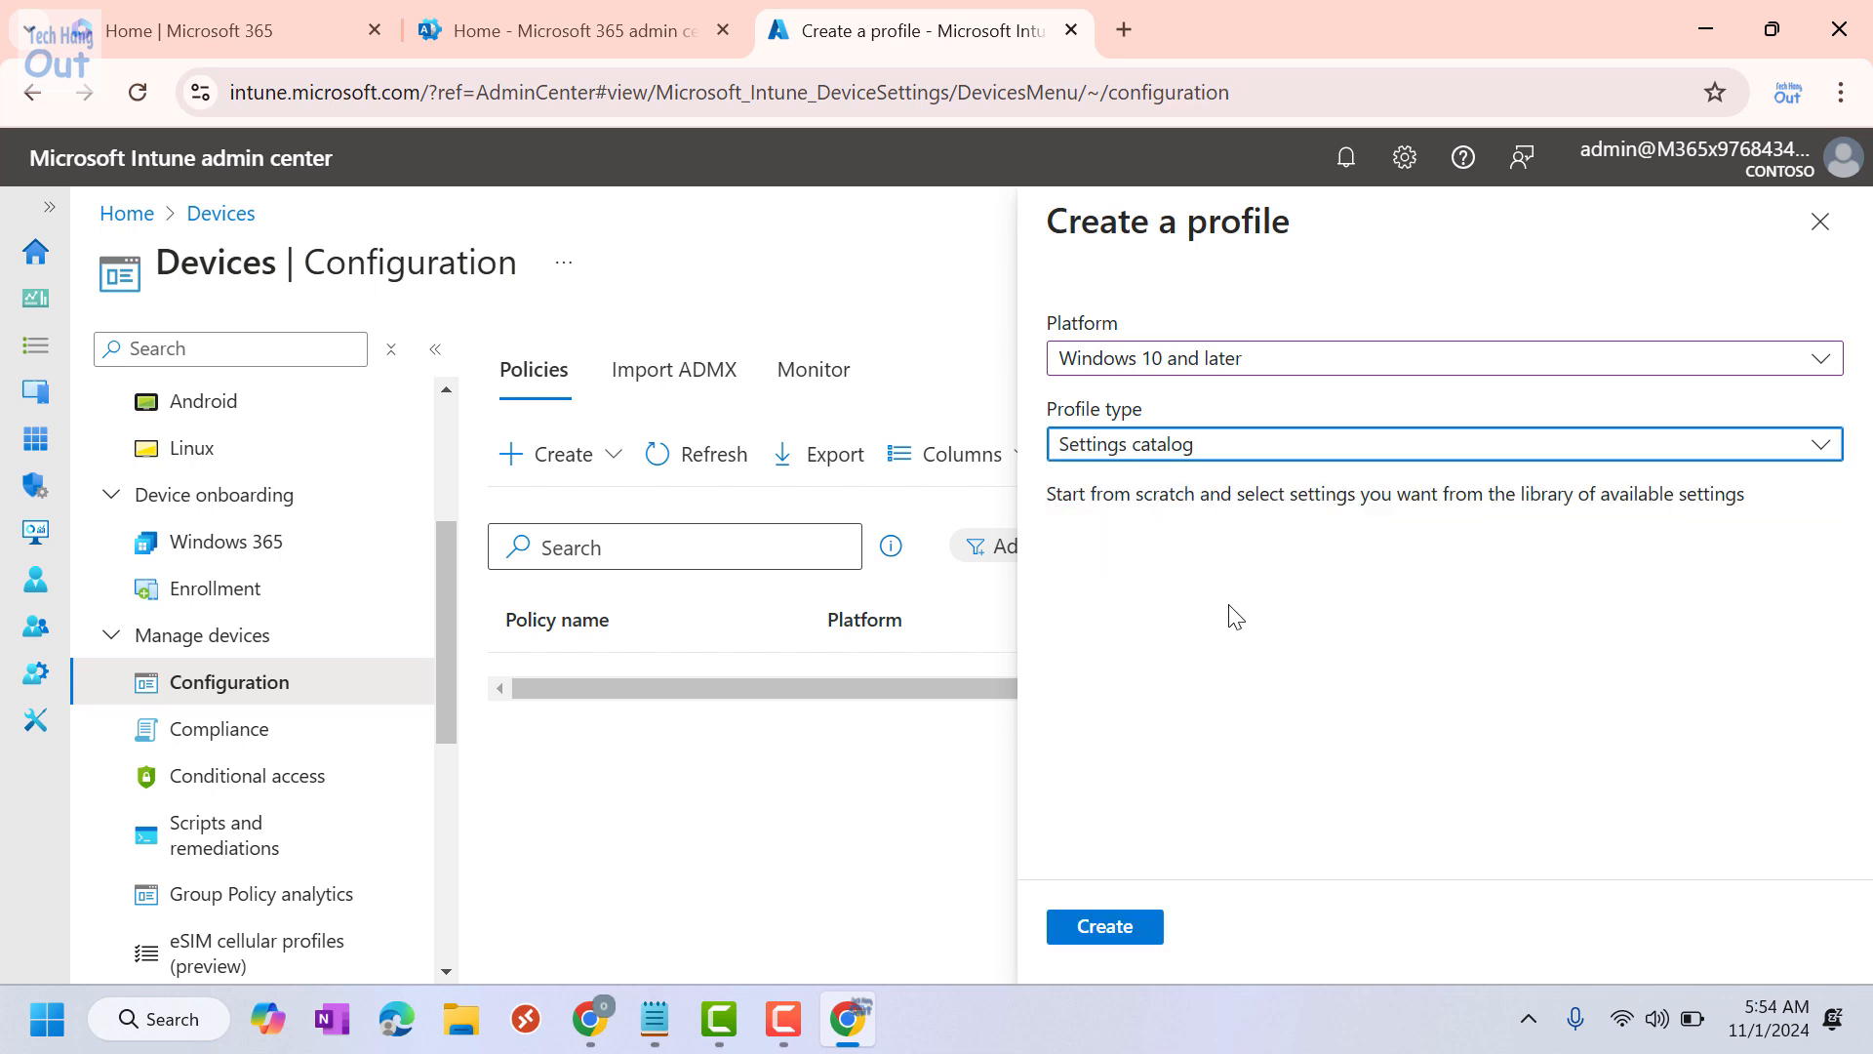
{"action": "left_click", "coordinate": [1134, 929]}
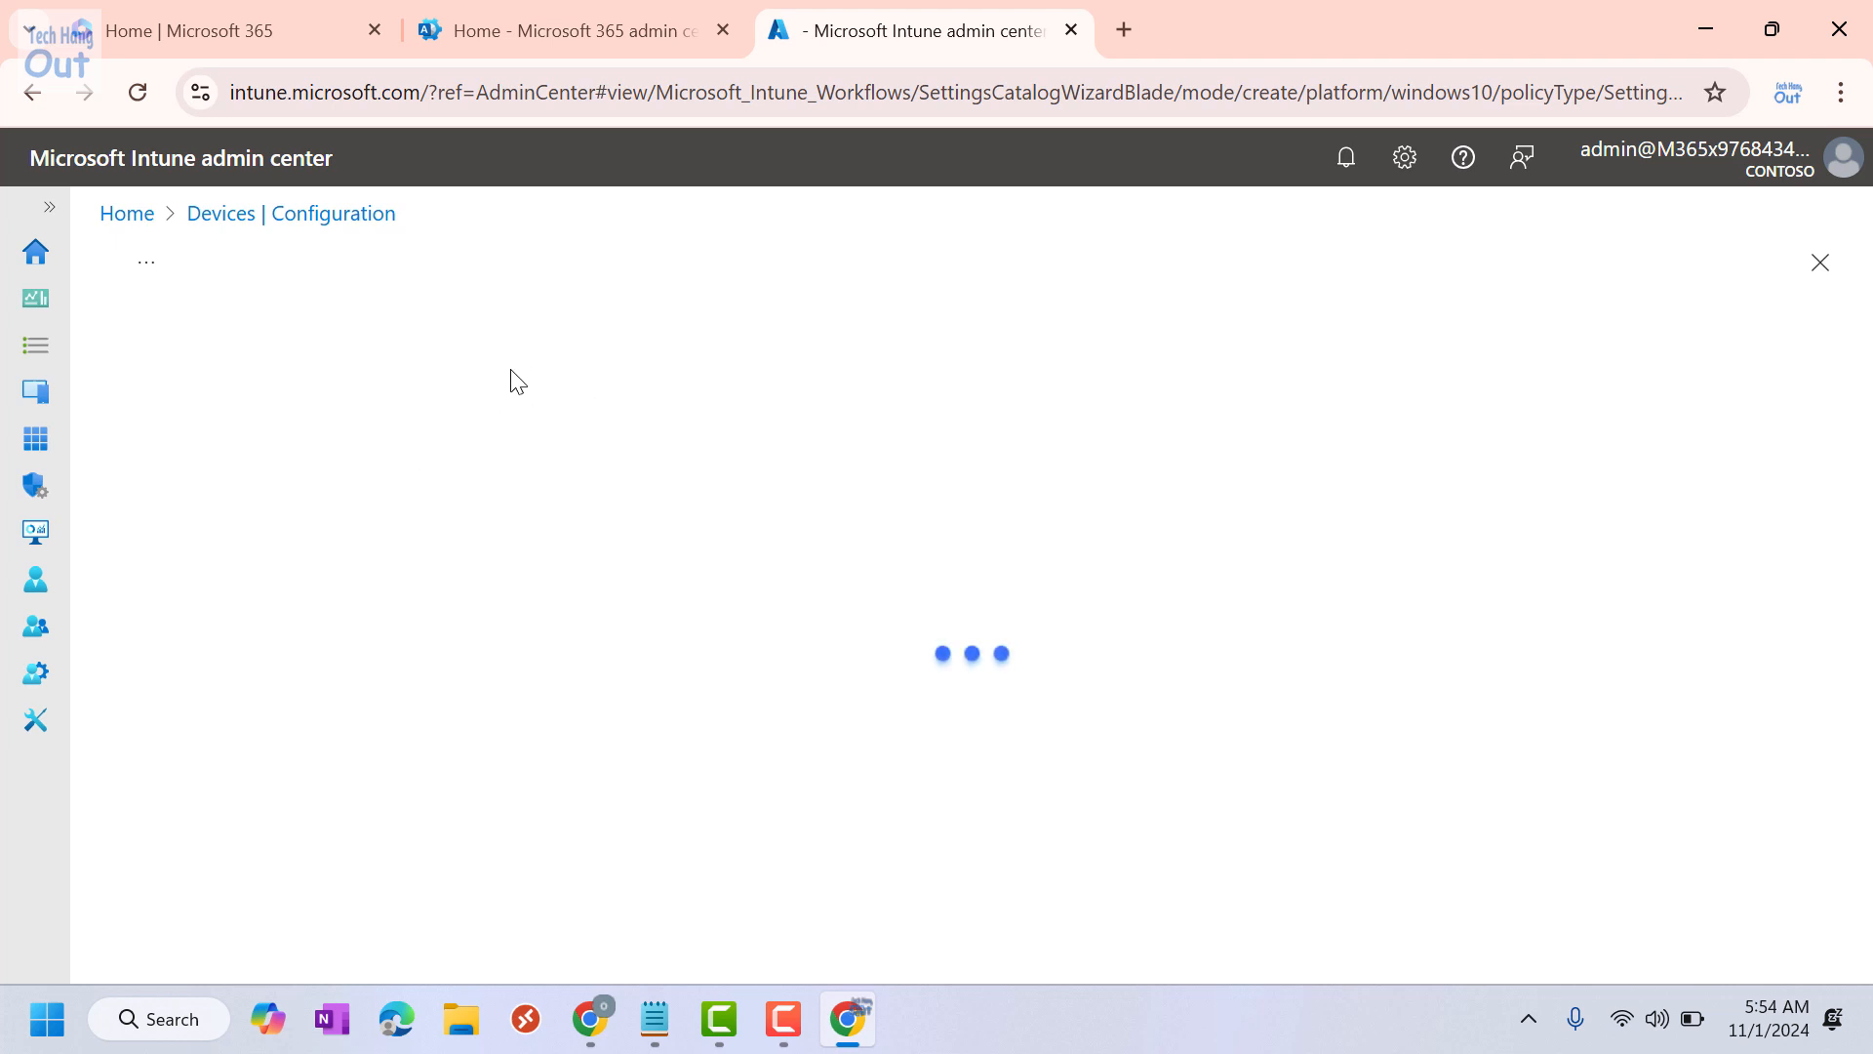
Step: Name the profile "Onedrive Redirect" and open the settings picker for its configuration settings
{"action": "left_click", "coordinate": [573, 435]}
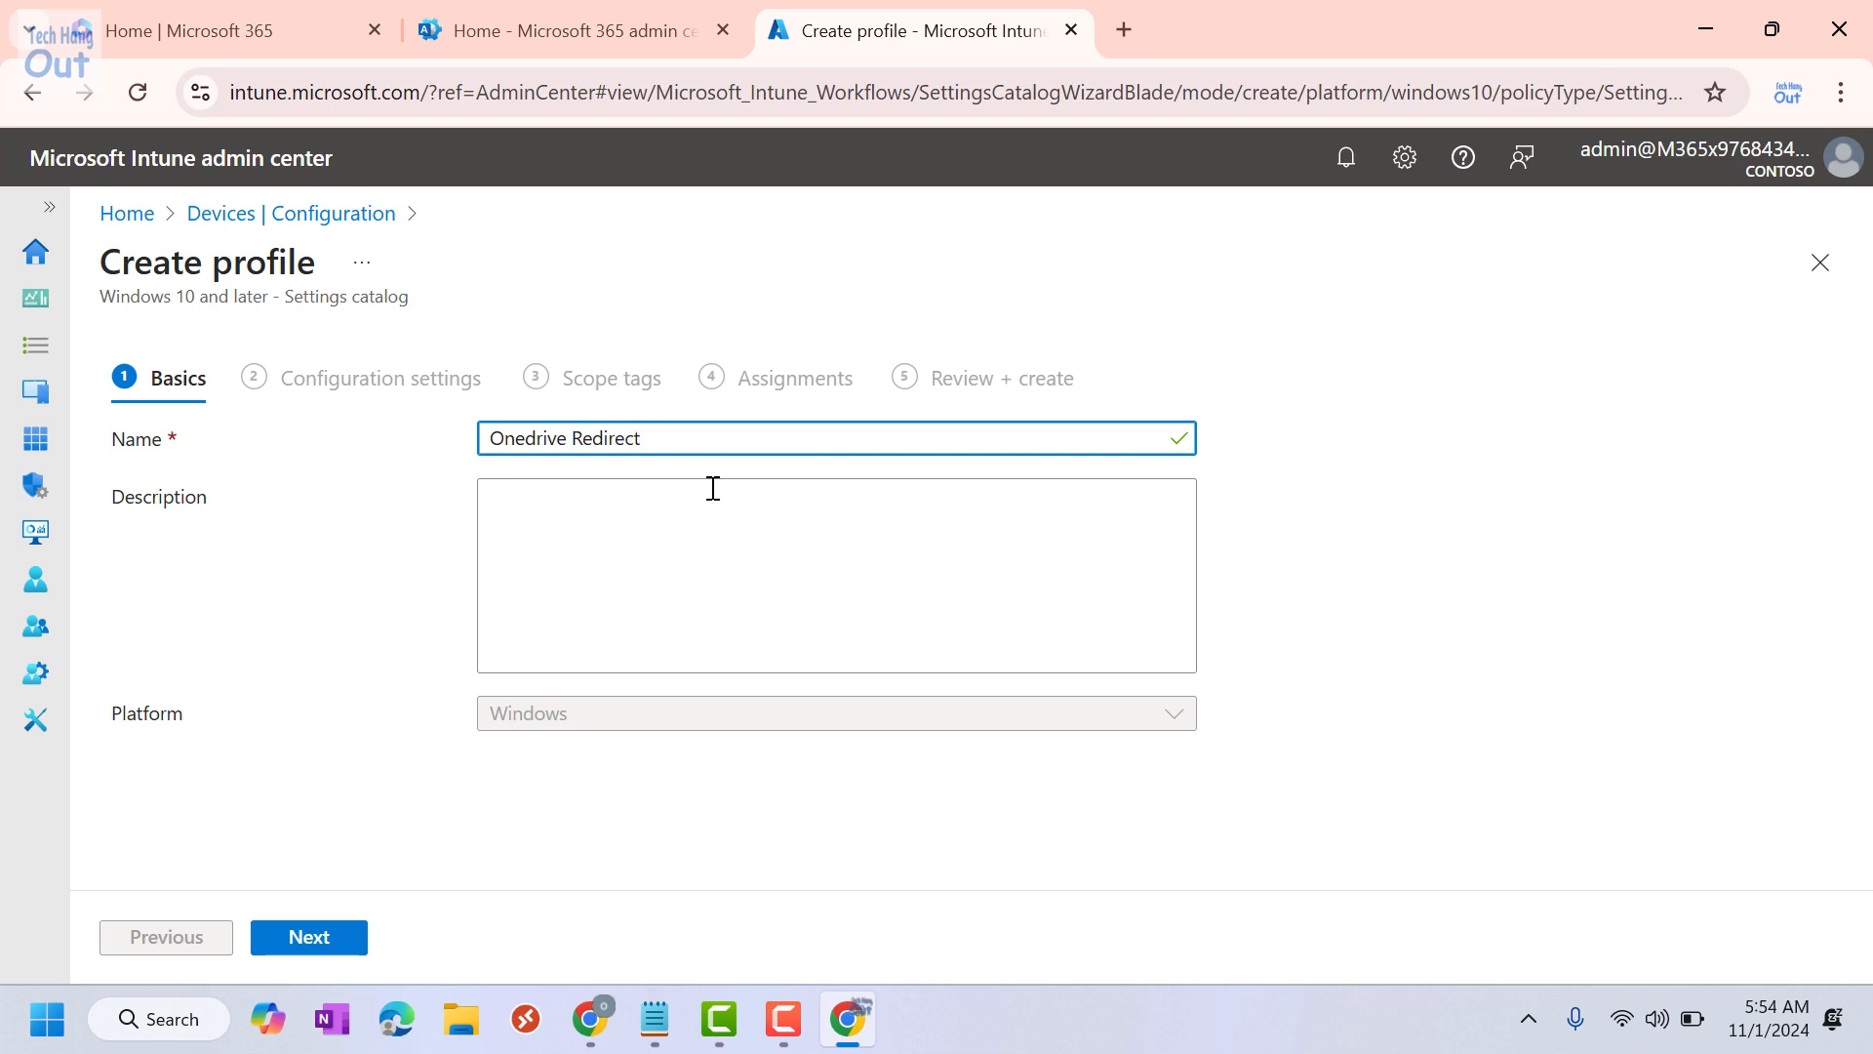
{"action": "left_click", "coordinate": [302, 937]}
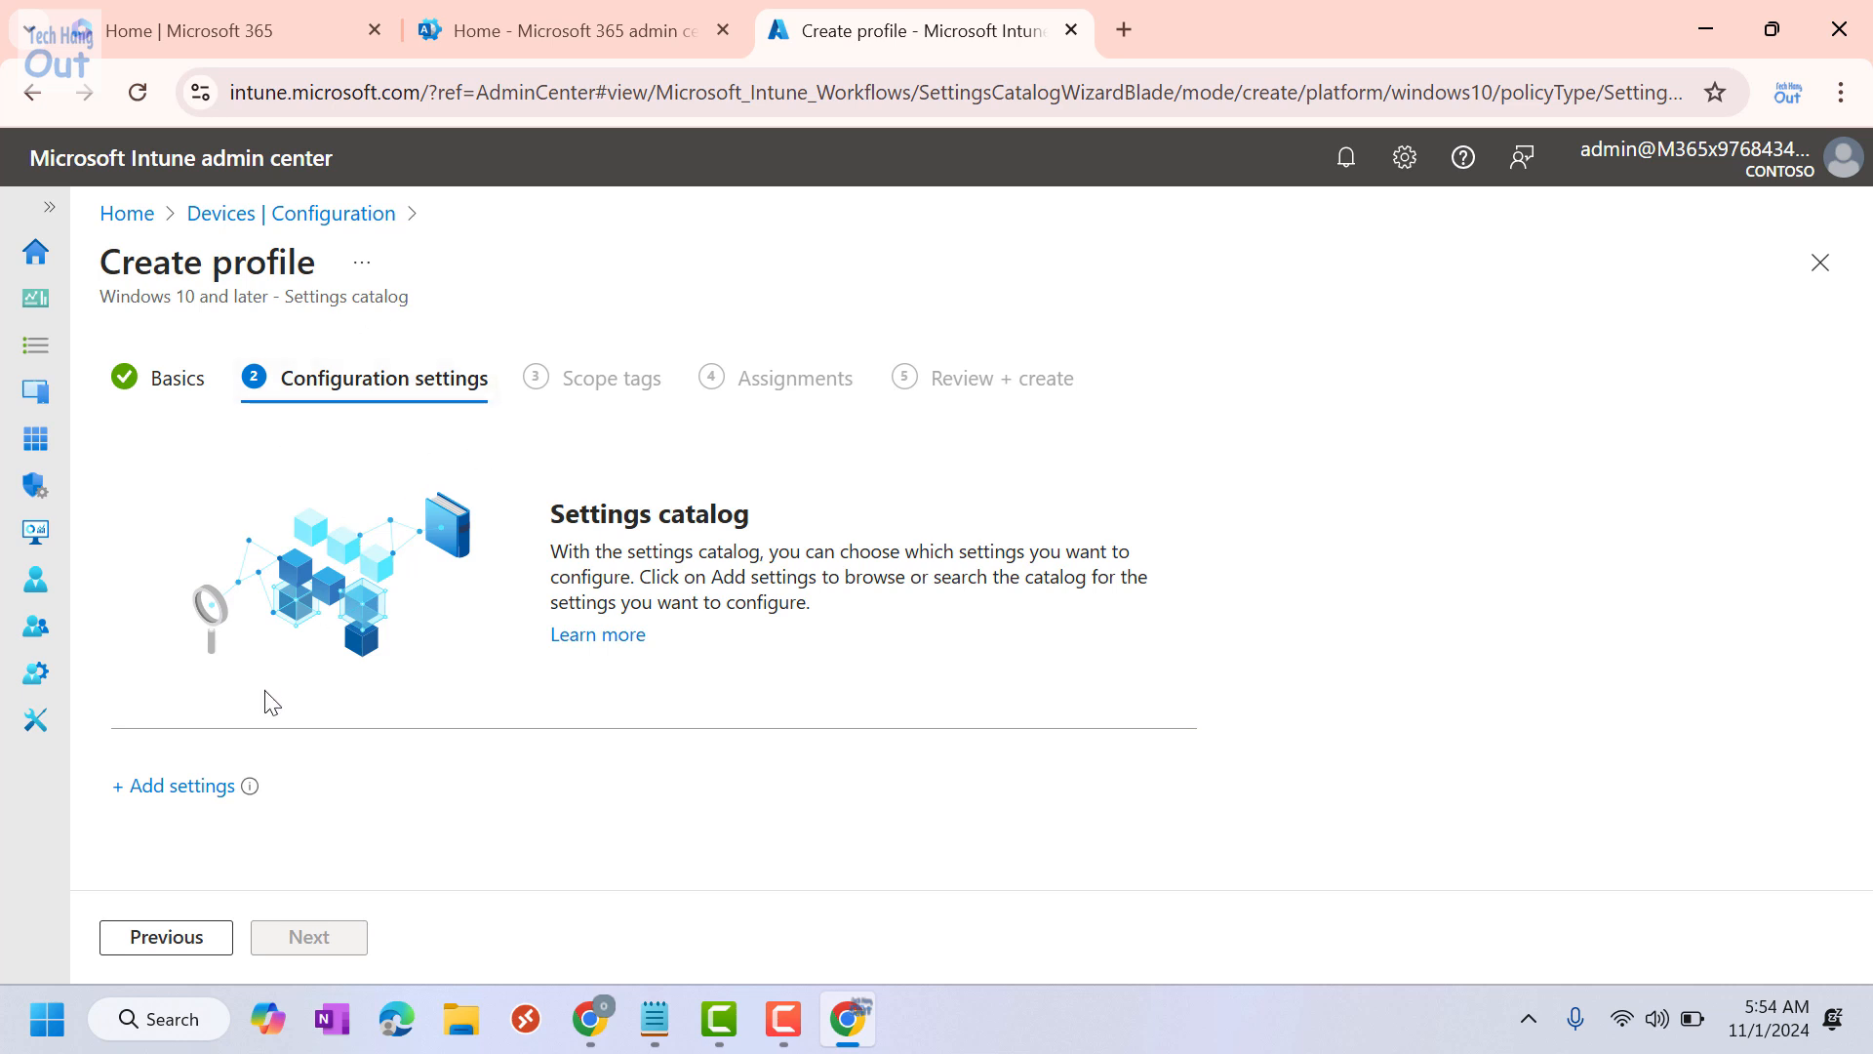
{"action": "left_click", "coordinate": [184, 787]}
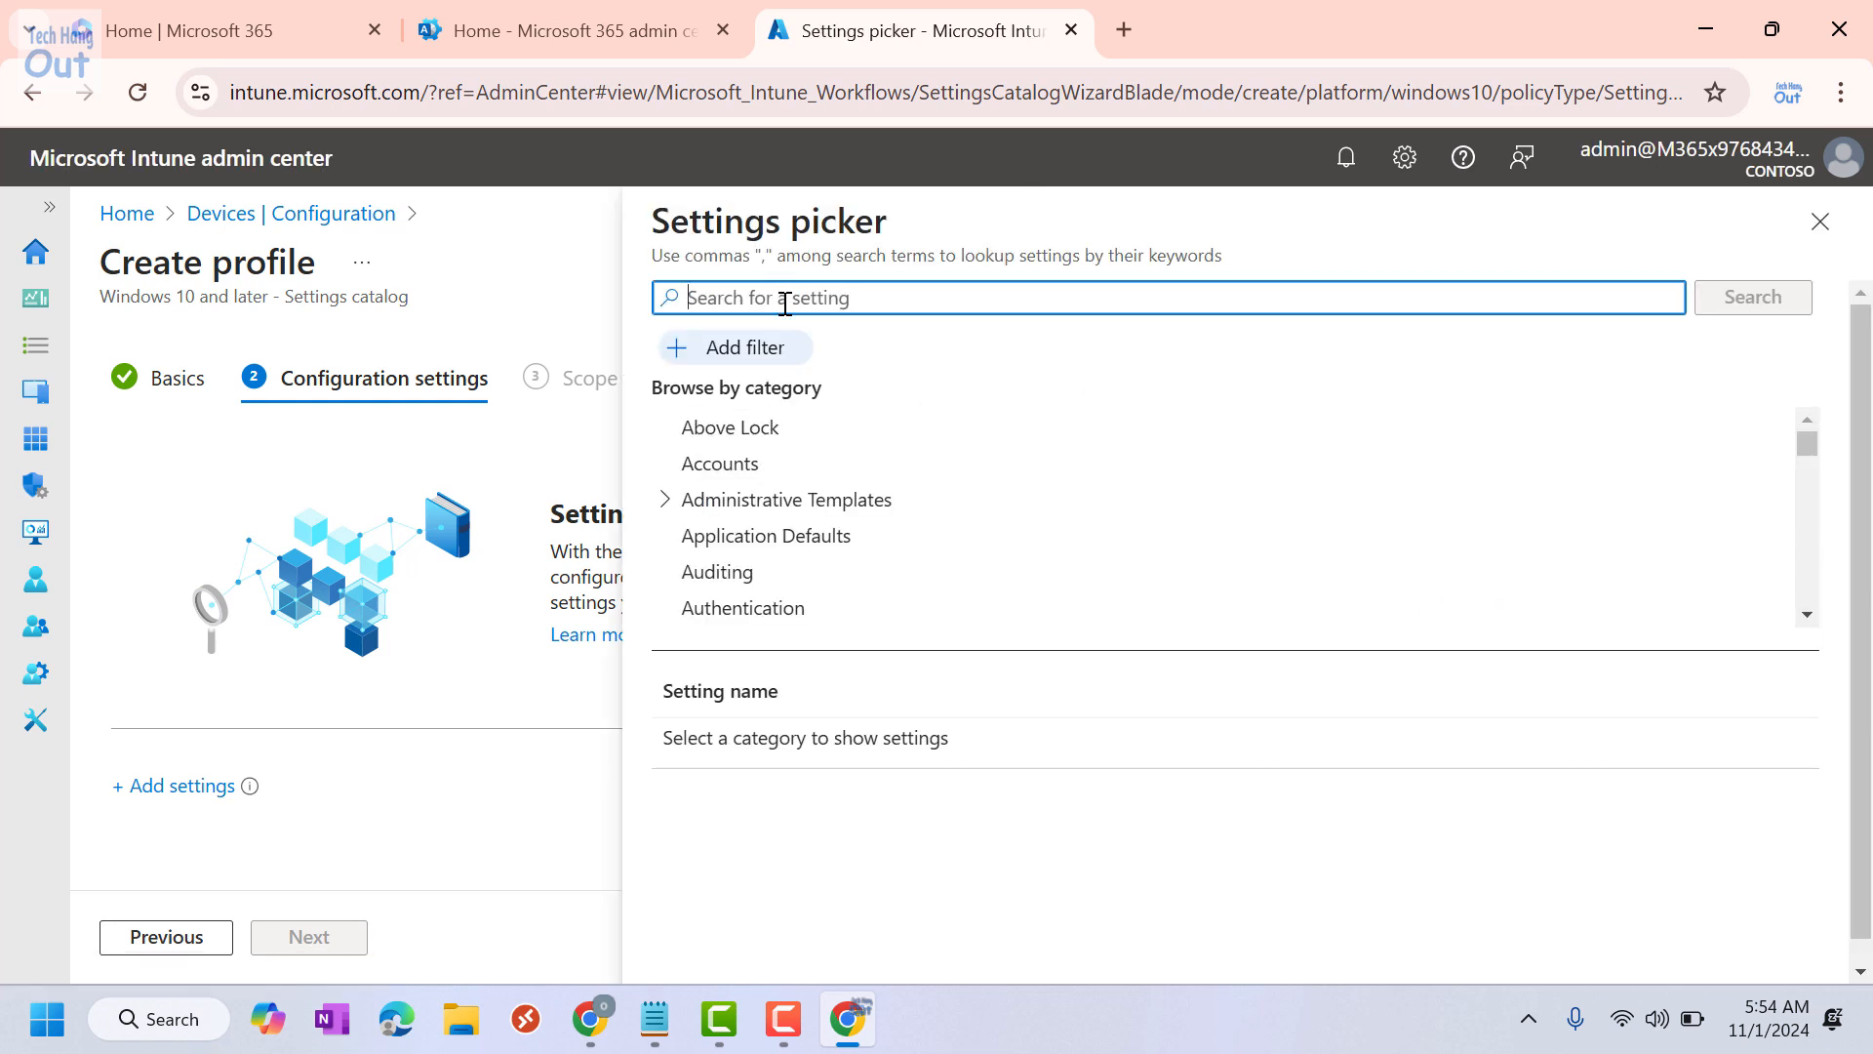
Step: Search the settings picker for "onedrive" and list the settings of the OneDrive category
{"action": "type", "text": "one"}
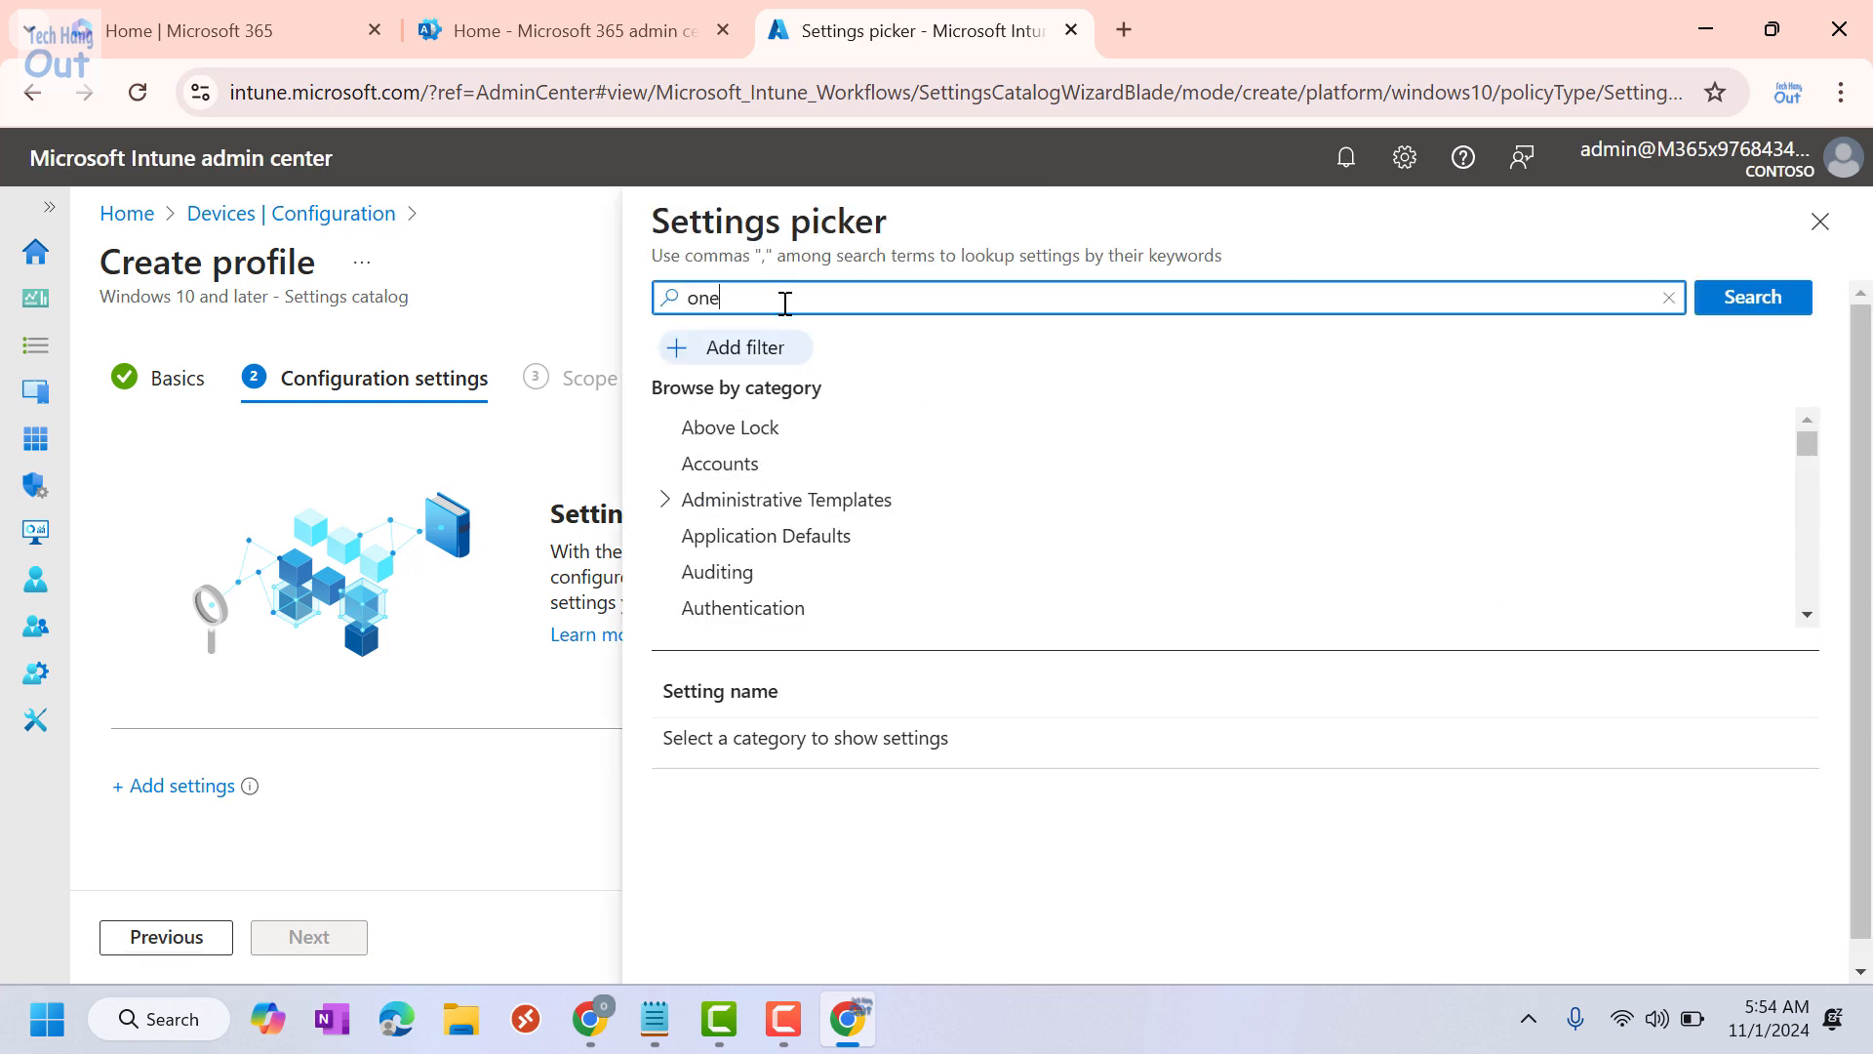
{"action": "key", "text": "Return"}
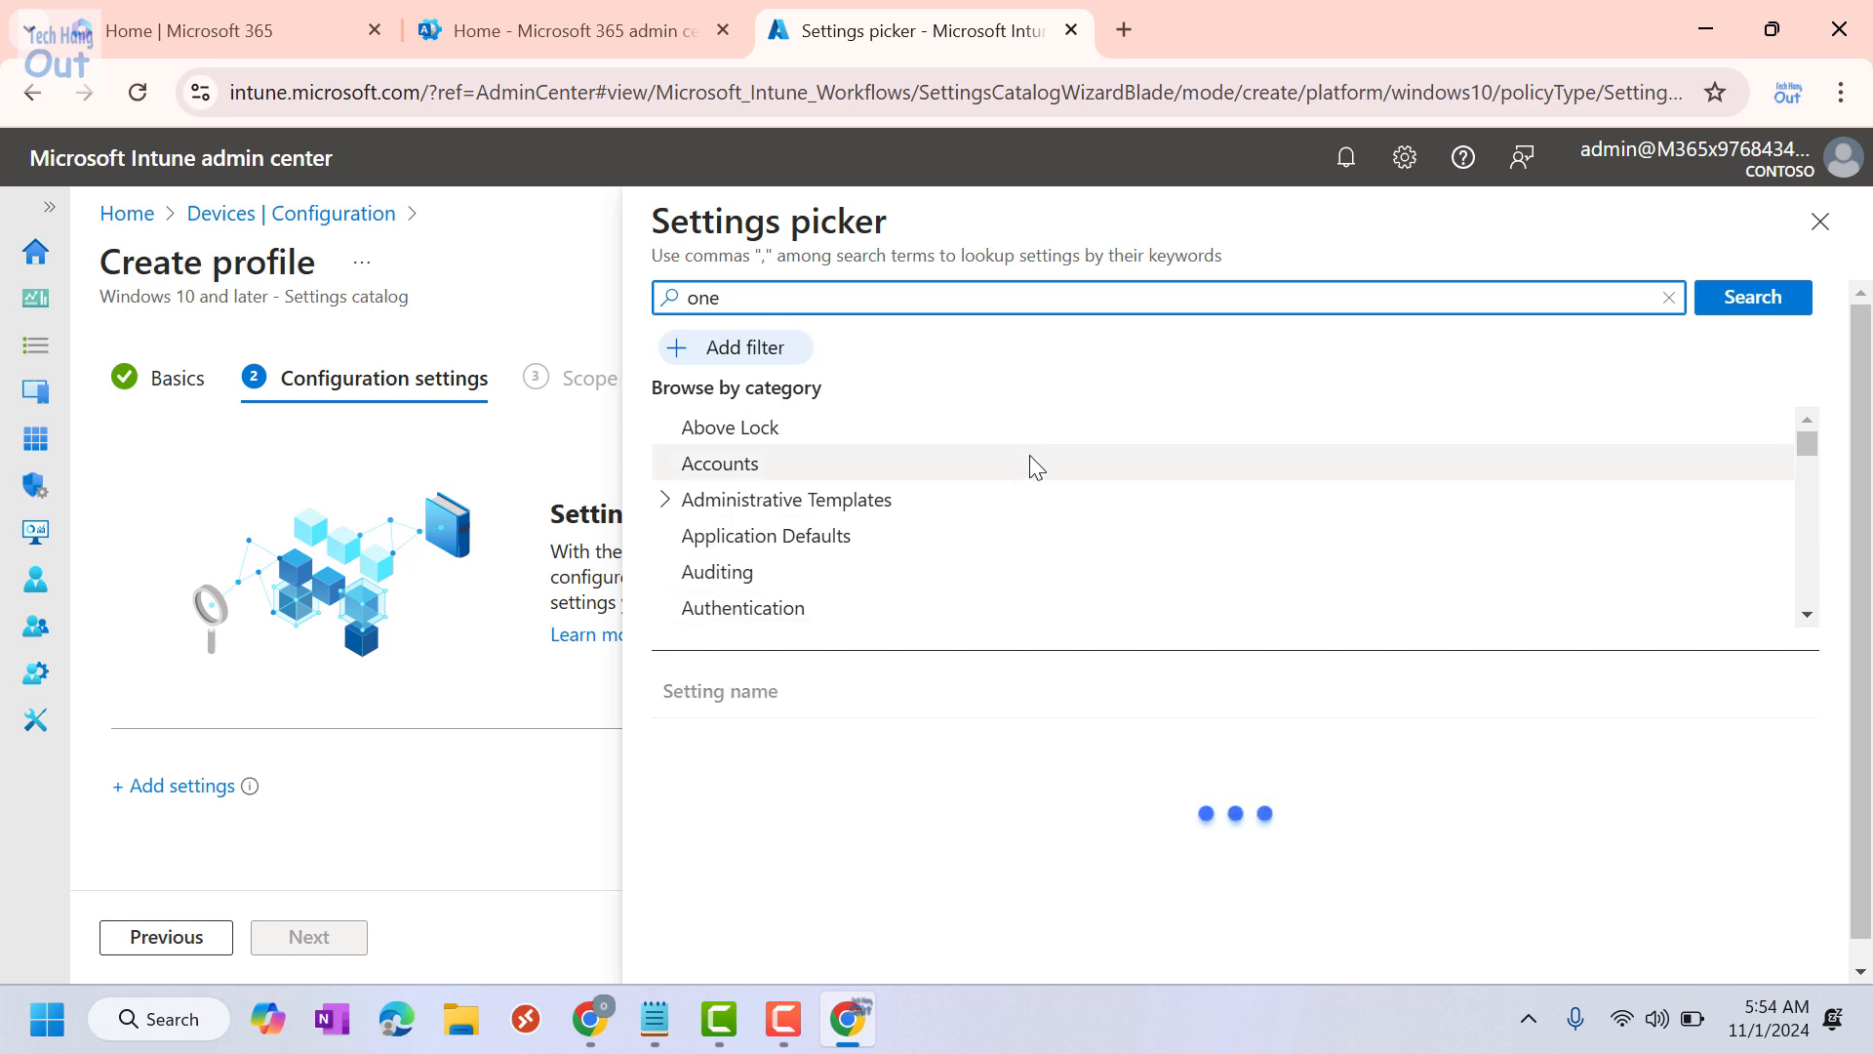
{"action": "type", "text": "d"}
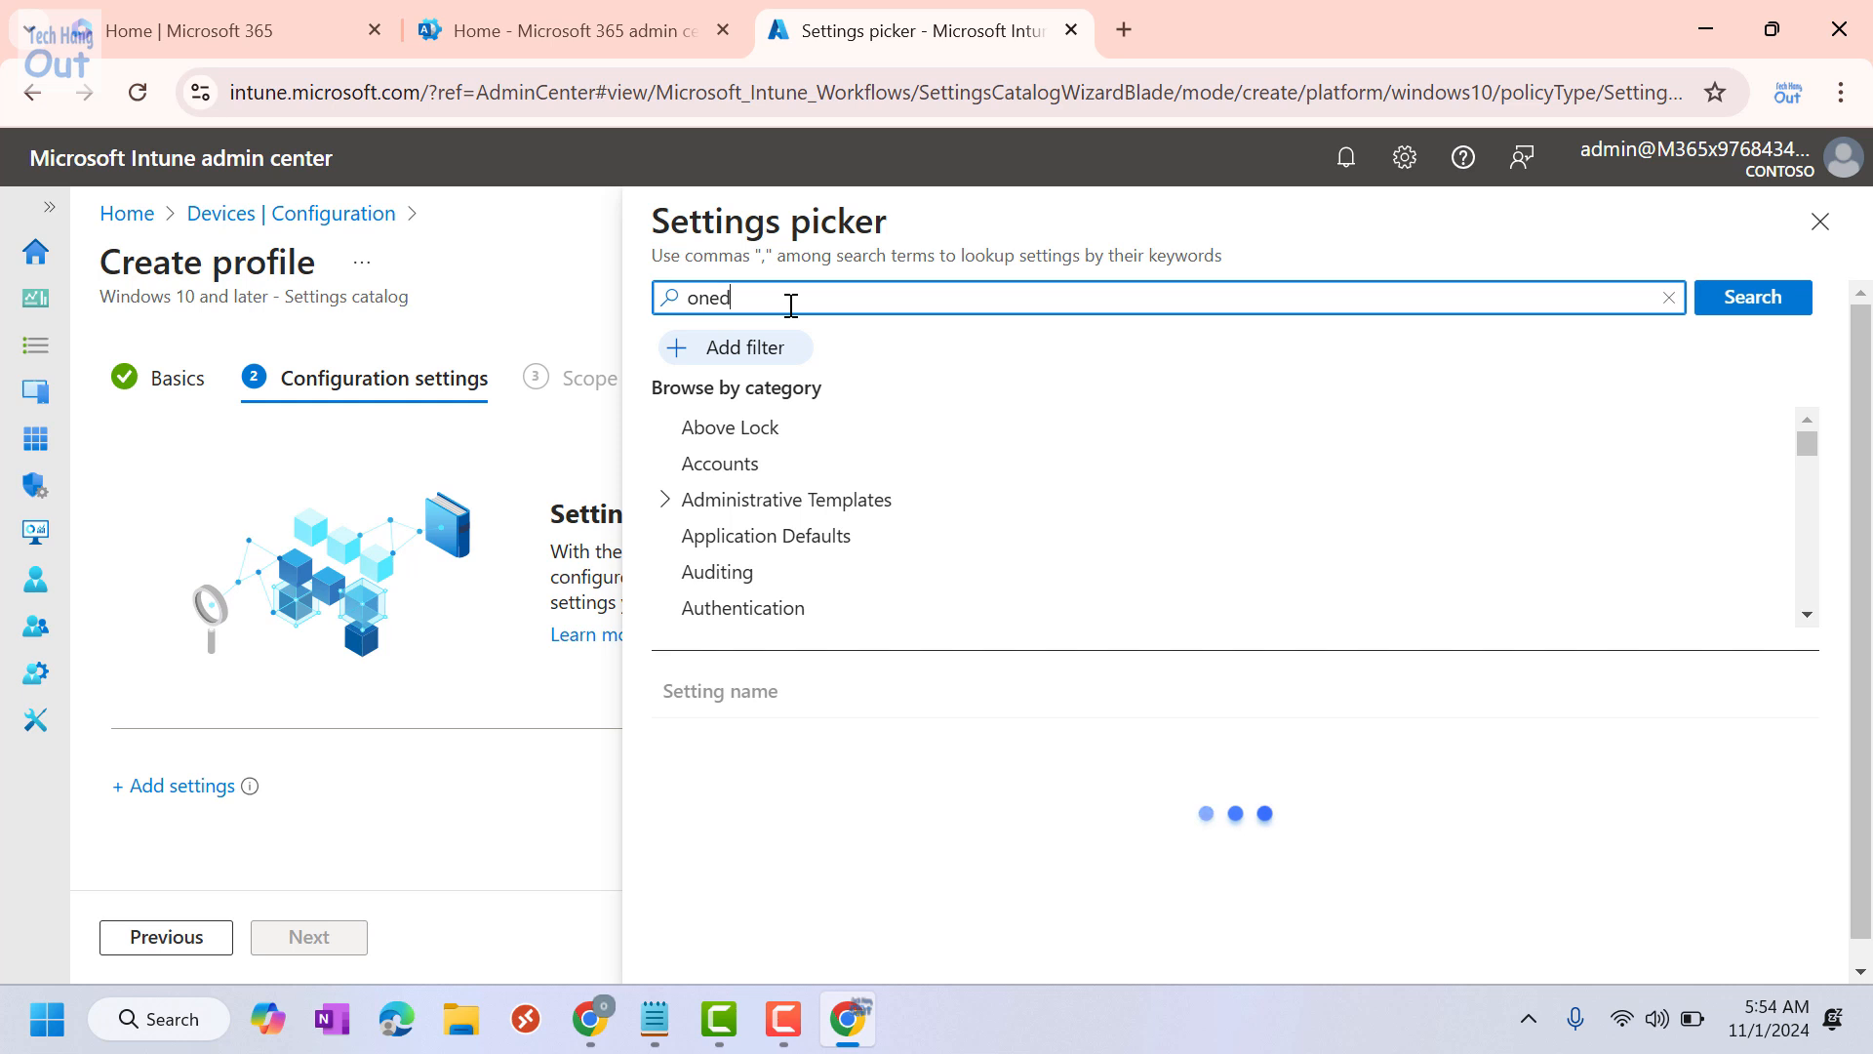
{"action": "type", "text": "irive"}
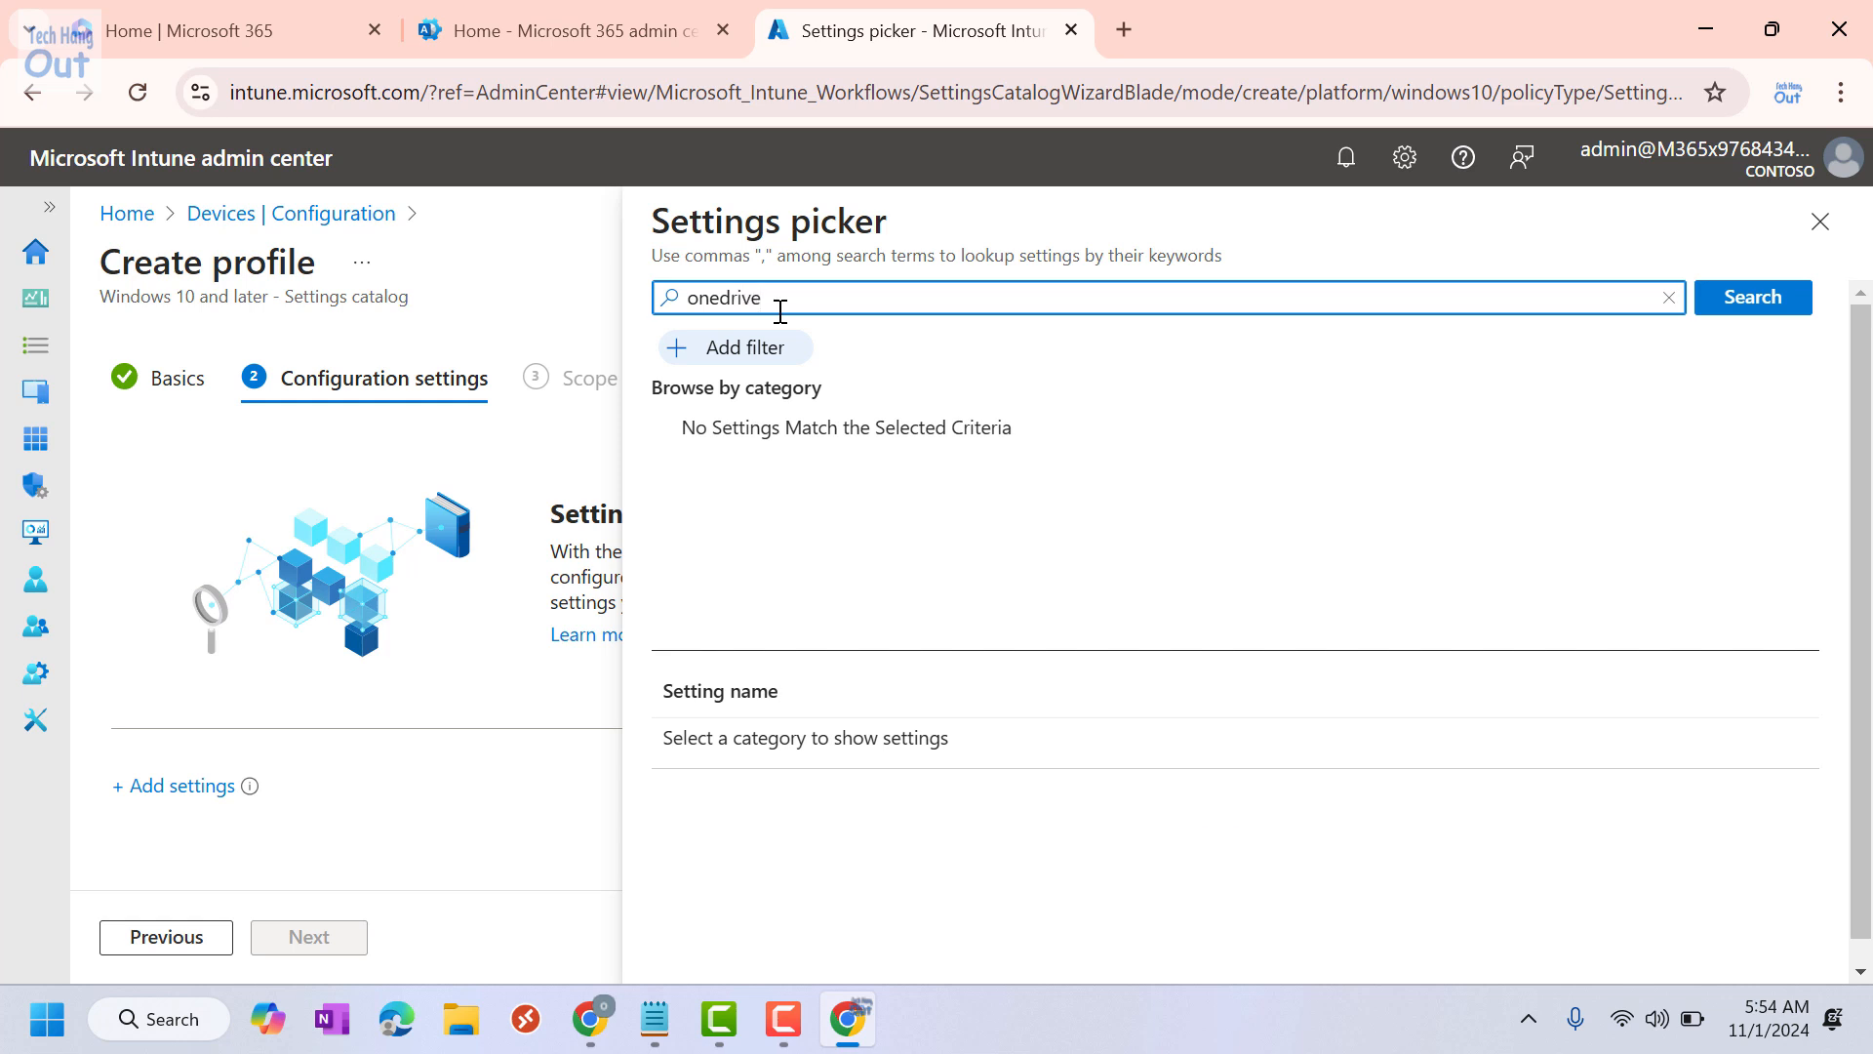
{"action": "key", "text": "Return"}
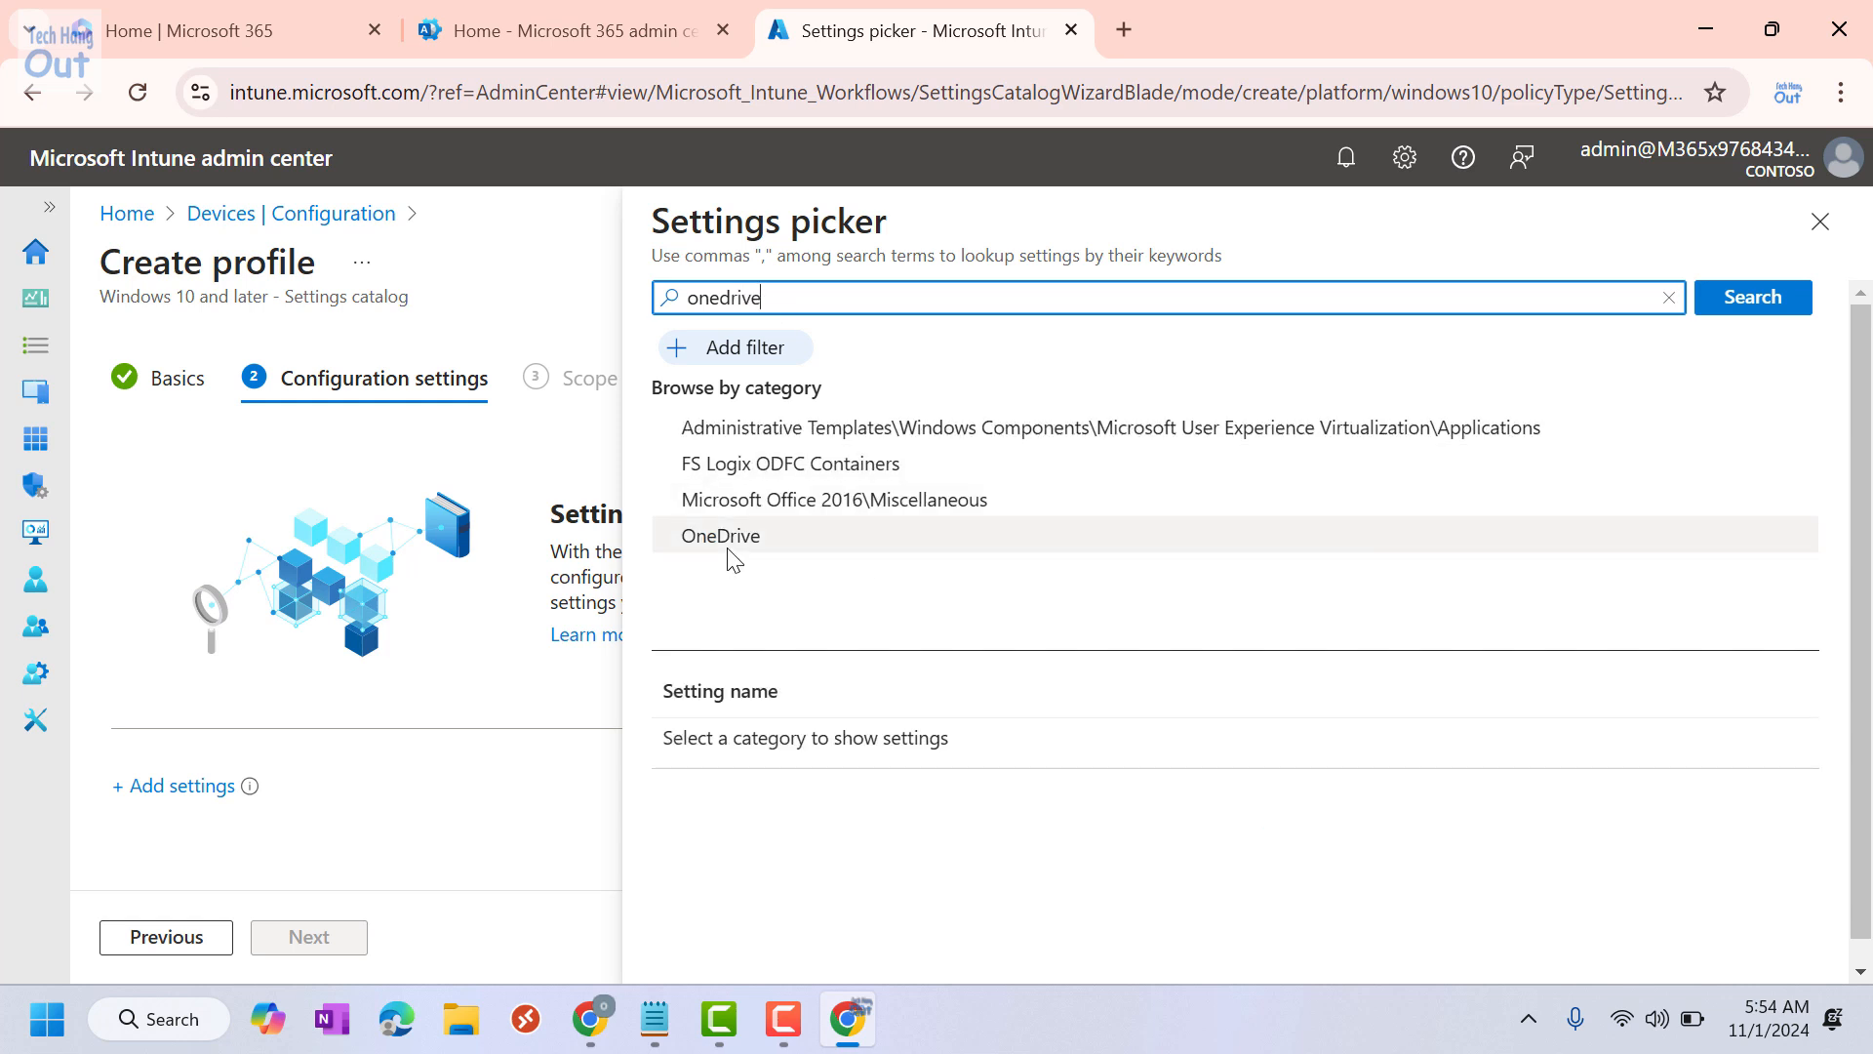
{"action": "left_click", "coordinate": [738, 549]}
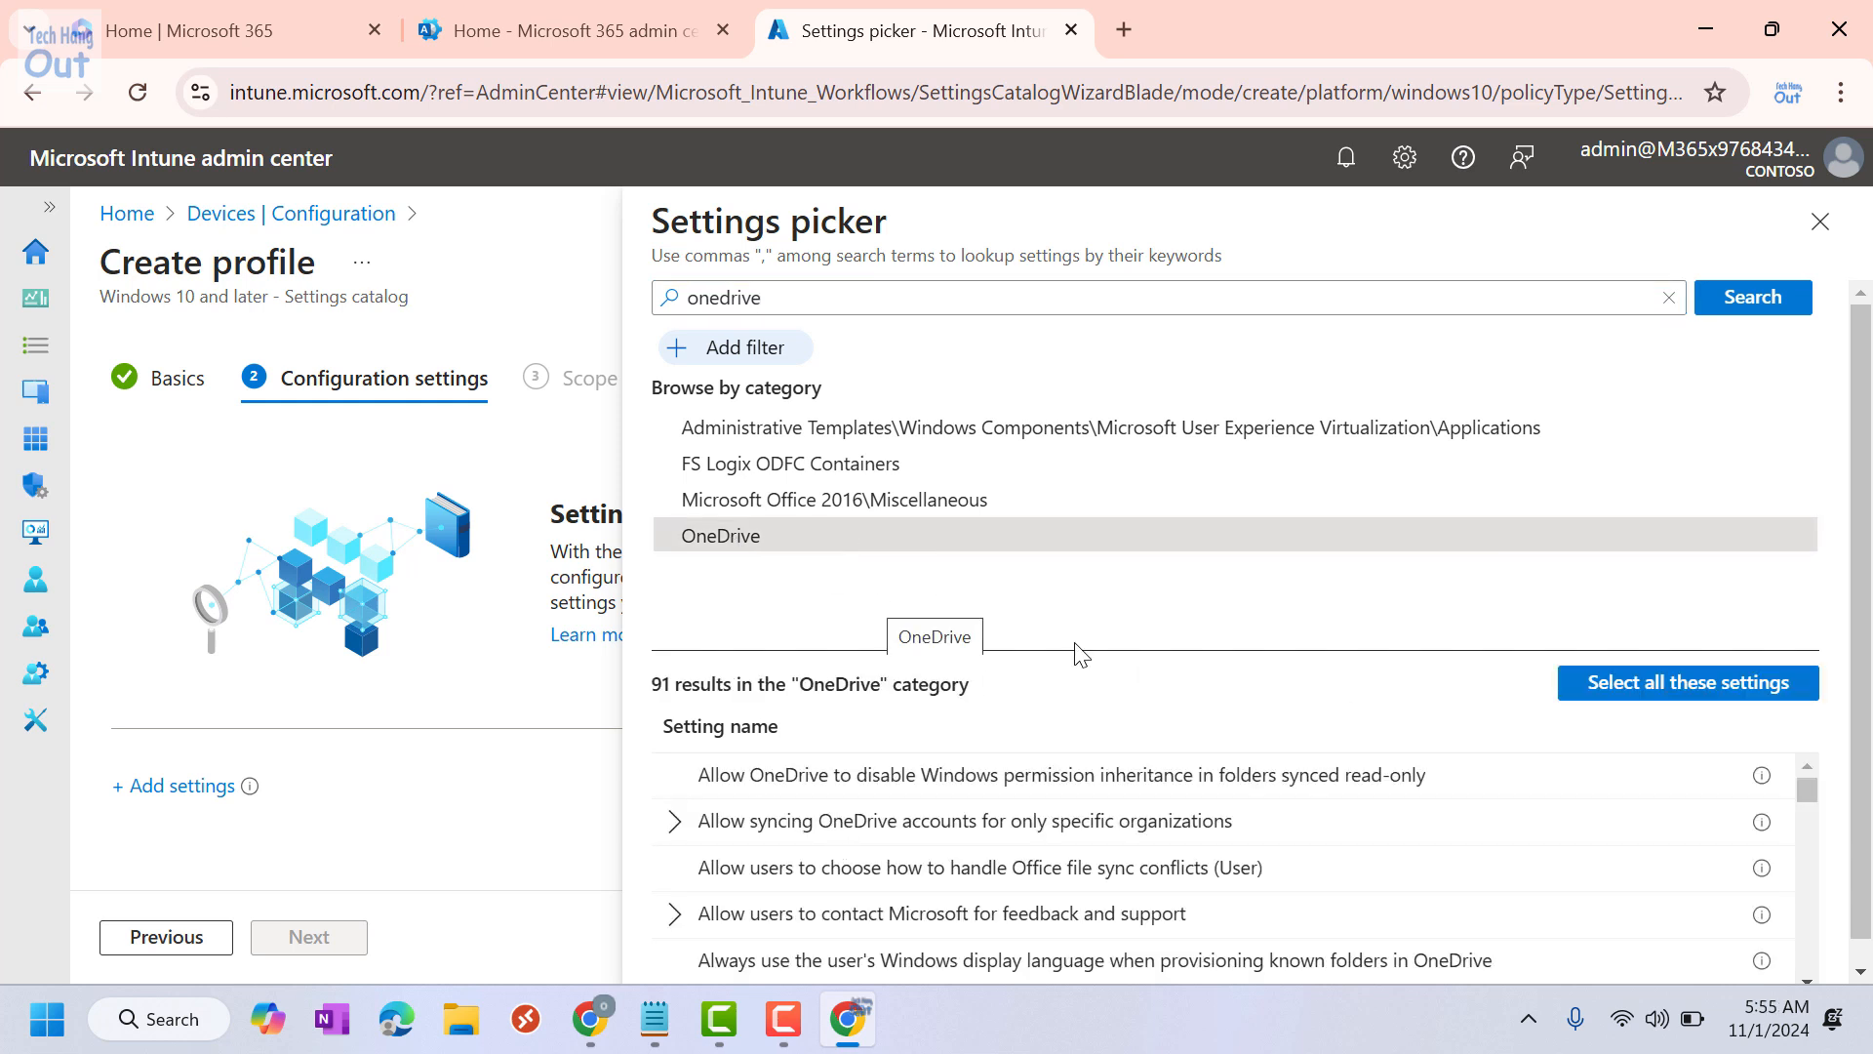
Step: Add the "Use OneDrive Files On-Demand" setting from the OneDrive category to the profile
{"action": "scroll", "coordinate": [1359, 794], "scroll_direction": "down", "scroll_amount": 5}
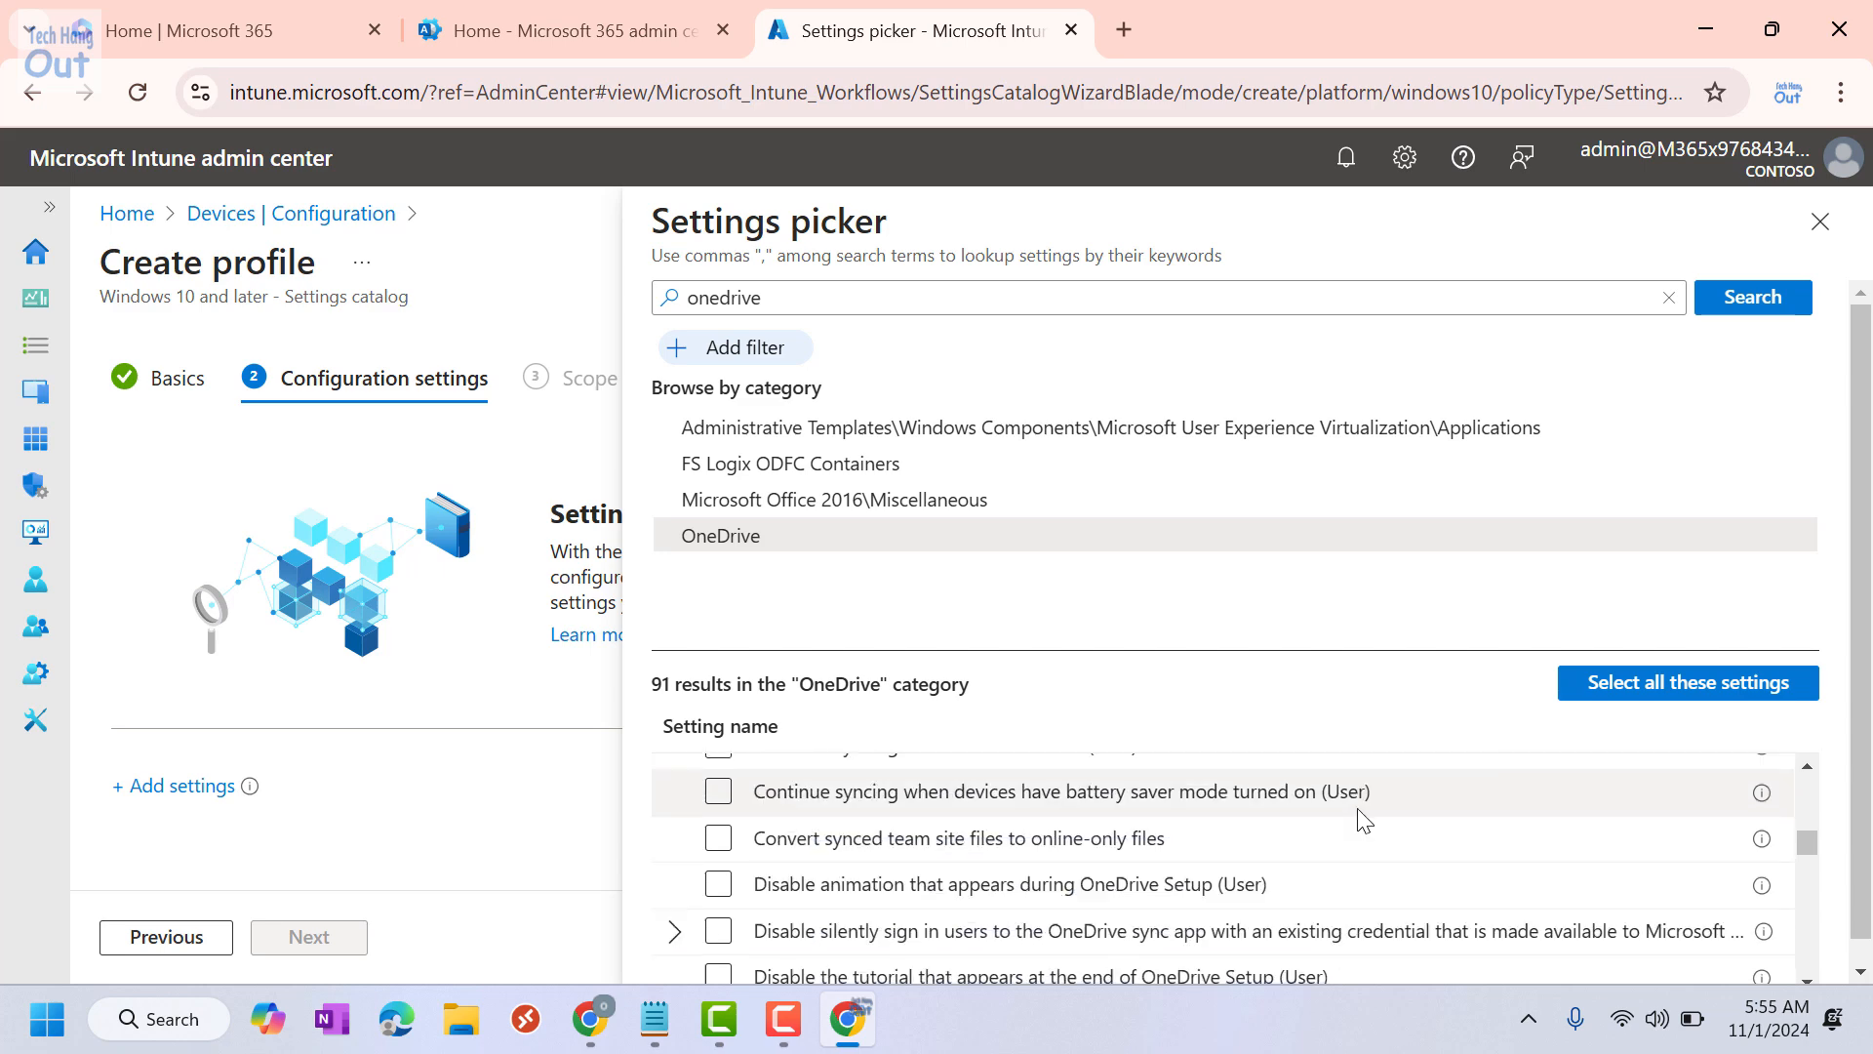
{"action": "scroll", "coordinate": [1364, 819], "scroll_direction": "down", "scroll_amount": 15}
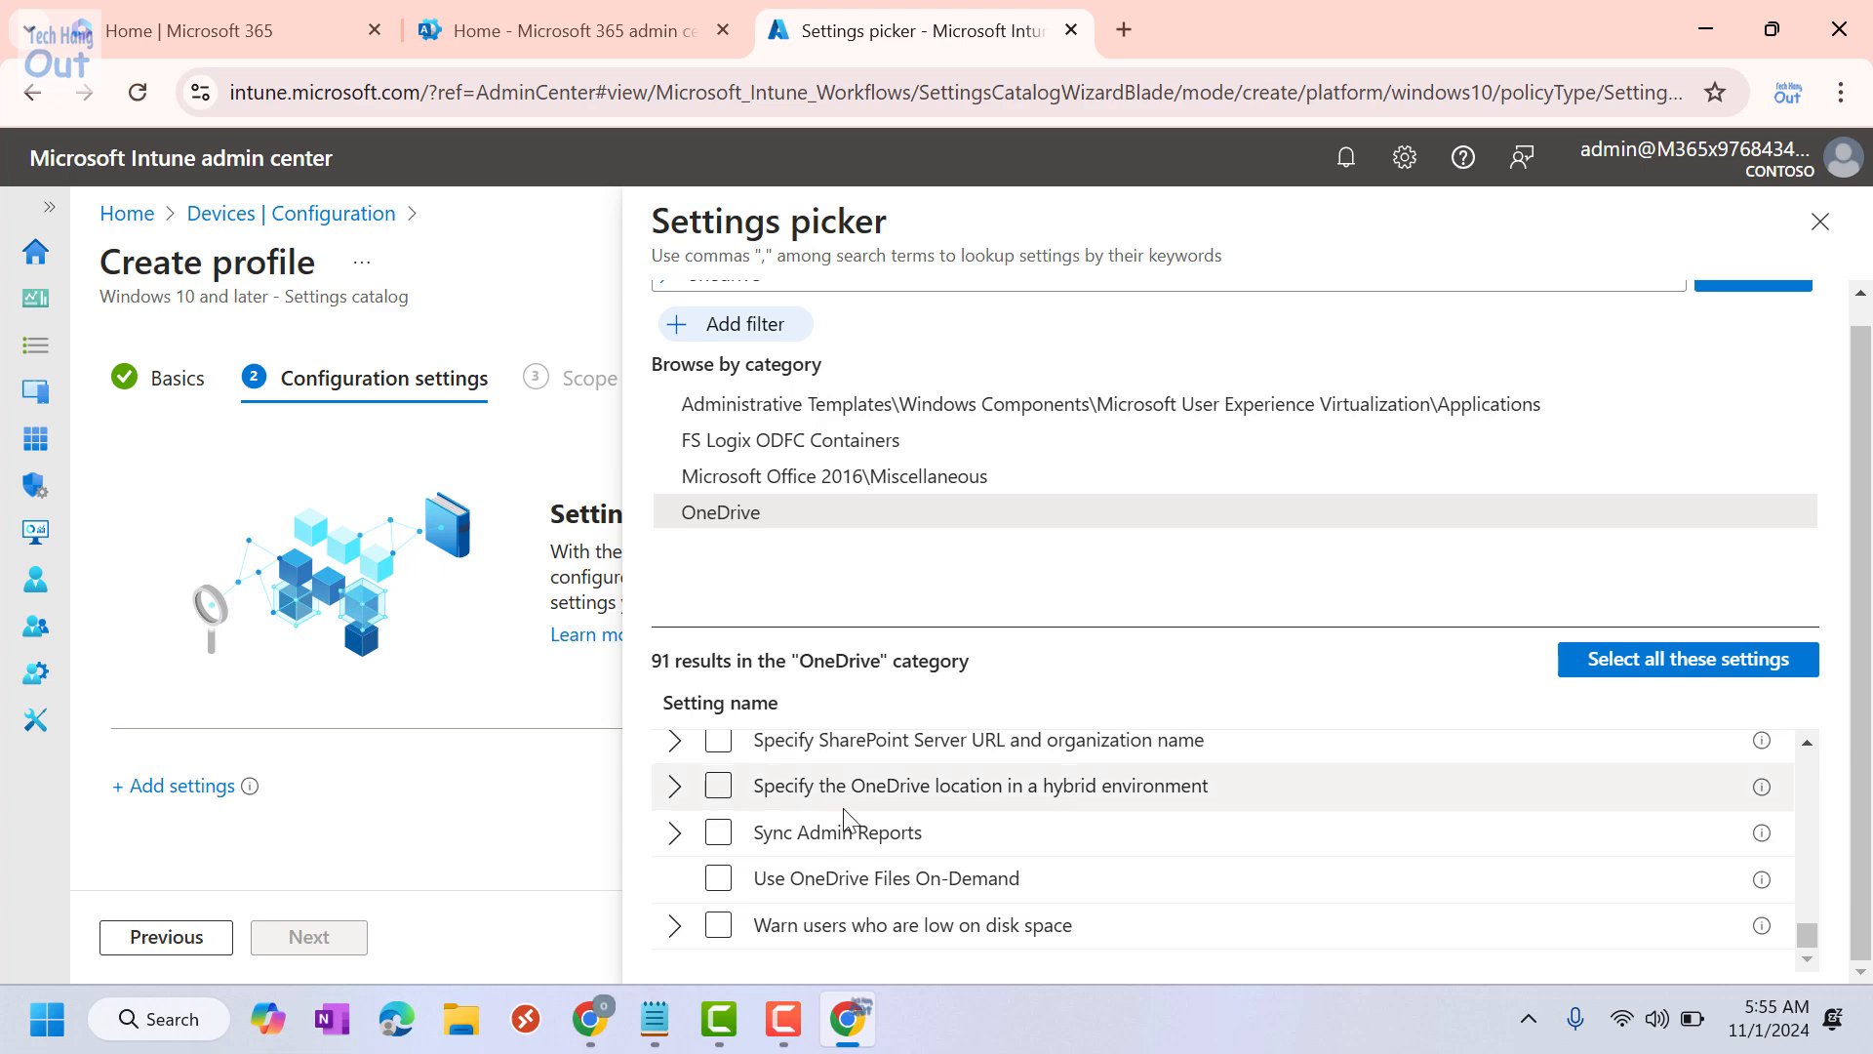
{"action": "scroll", "coordinate": [1241, 819], "scroll_direction": "up", "scroll_amount": 5}
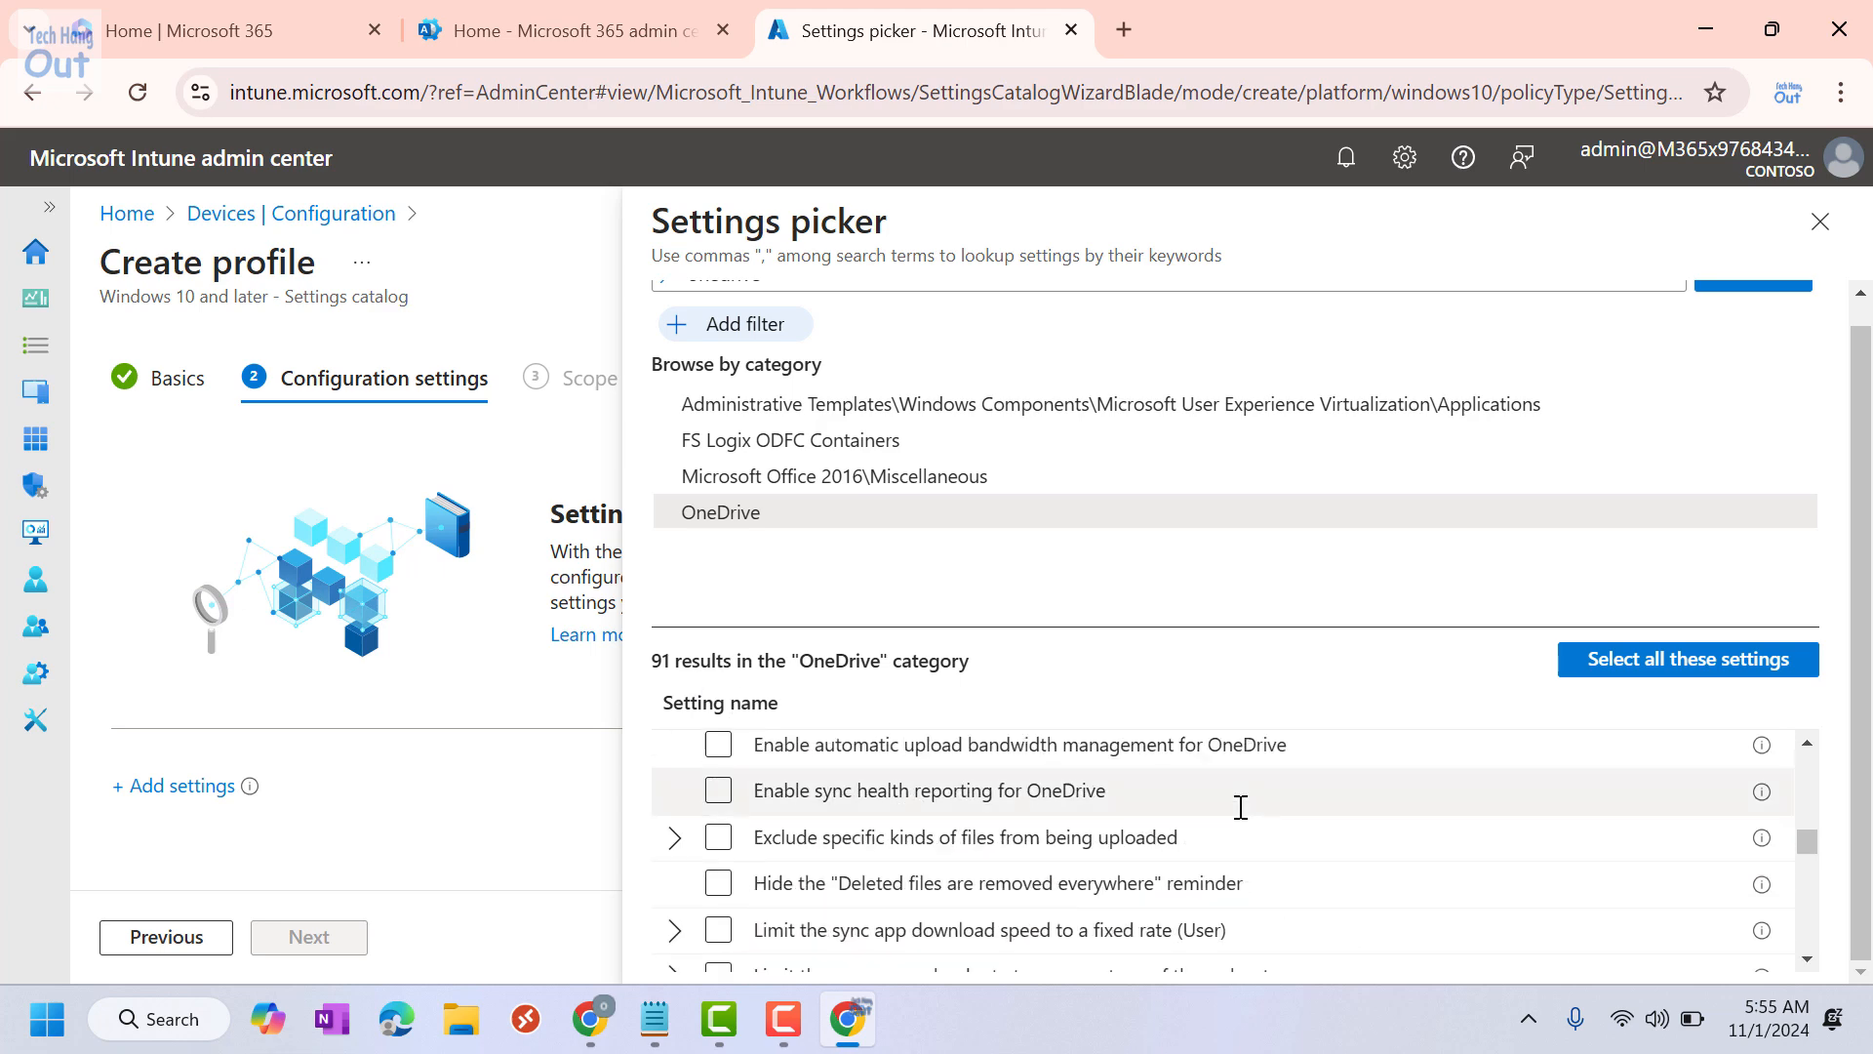
{"action": "scroll", "coordinate": [1241, 808], "scroll_direction": "down", "scroll_amount": 5}
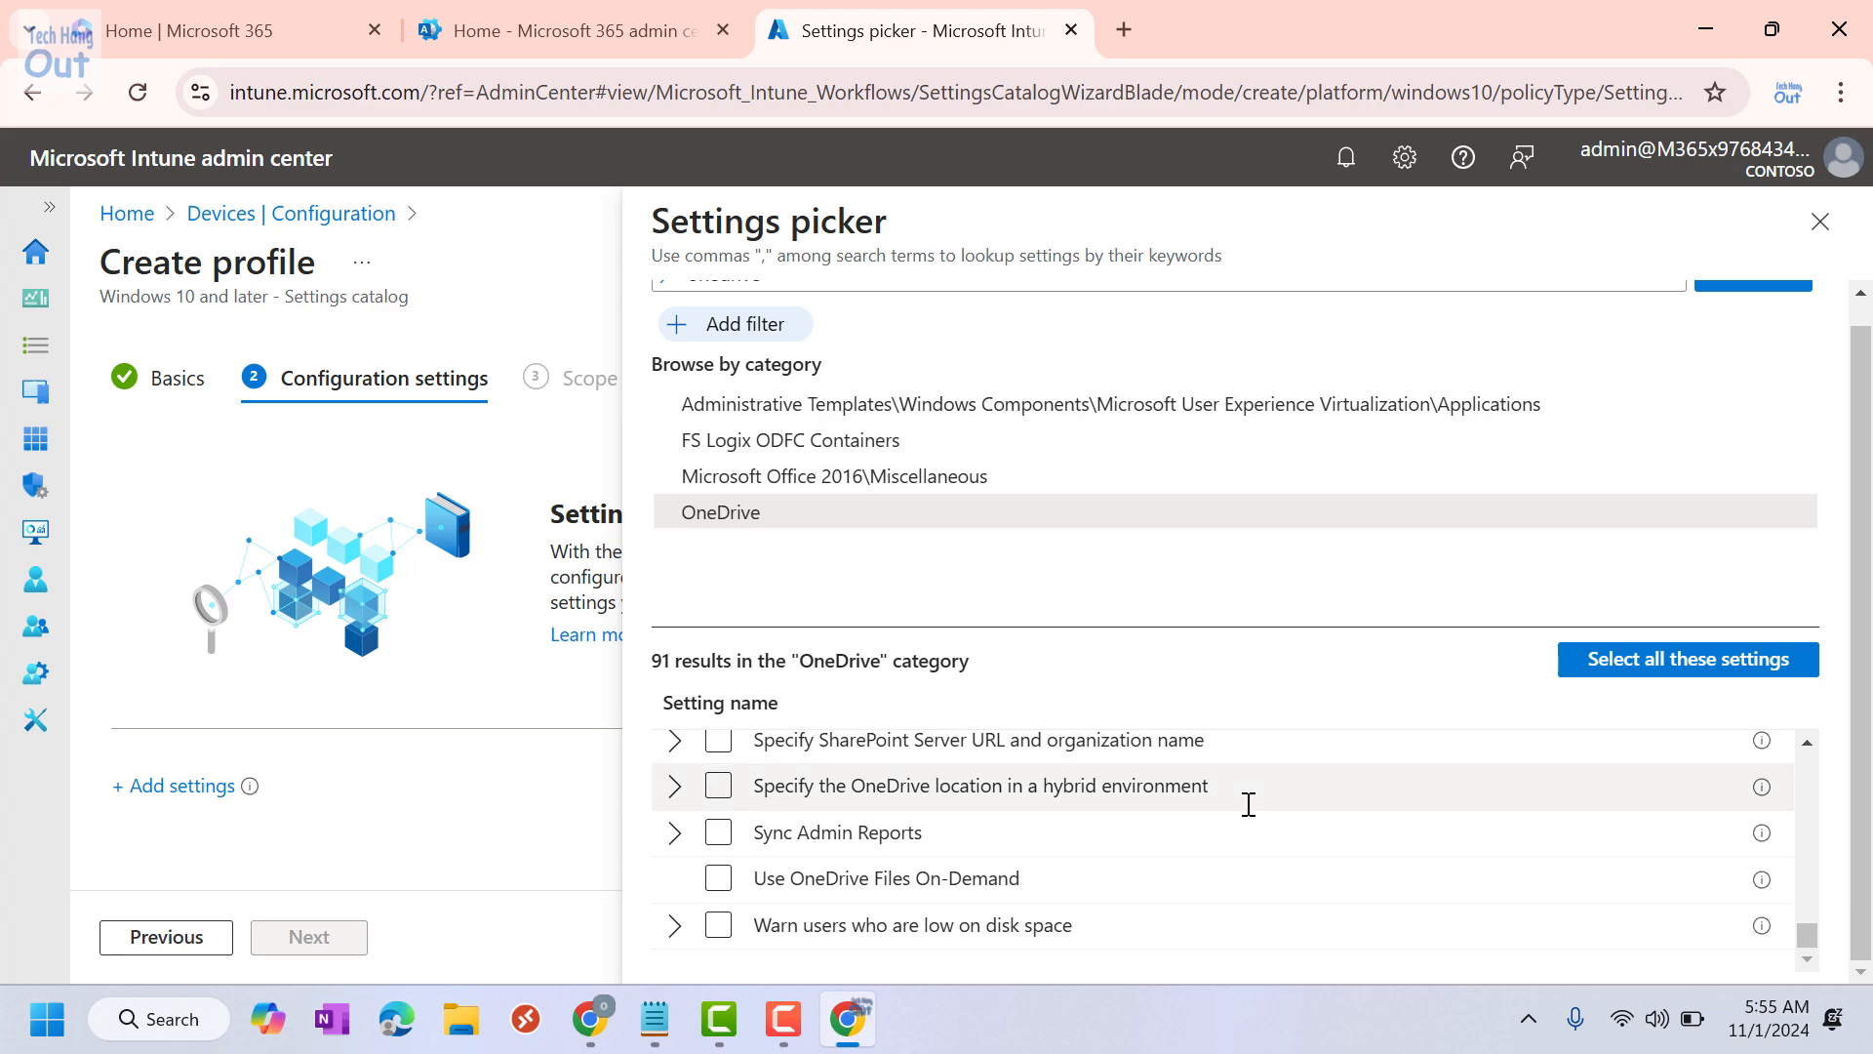
{"action": "key", "text": "ctrl+minus"}
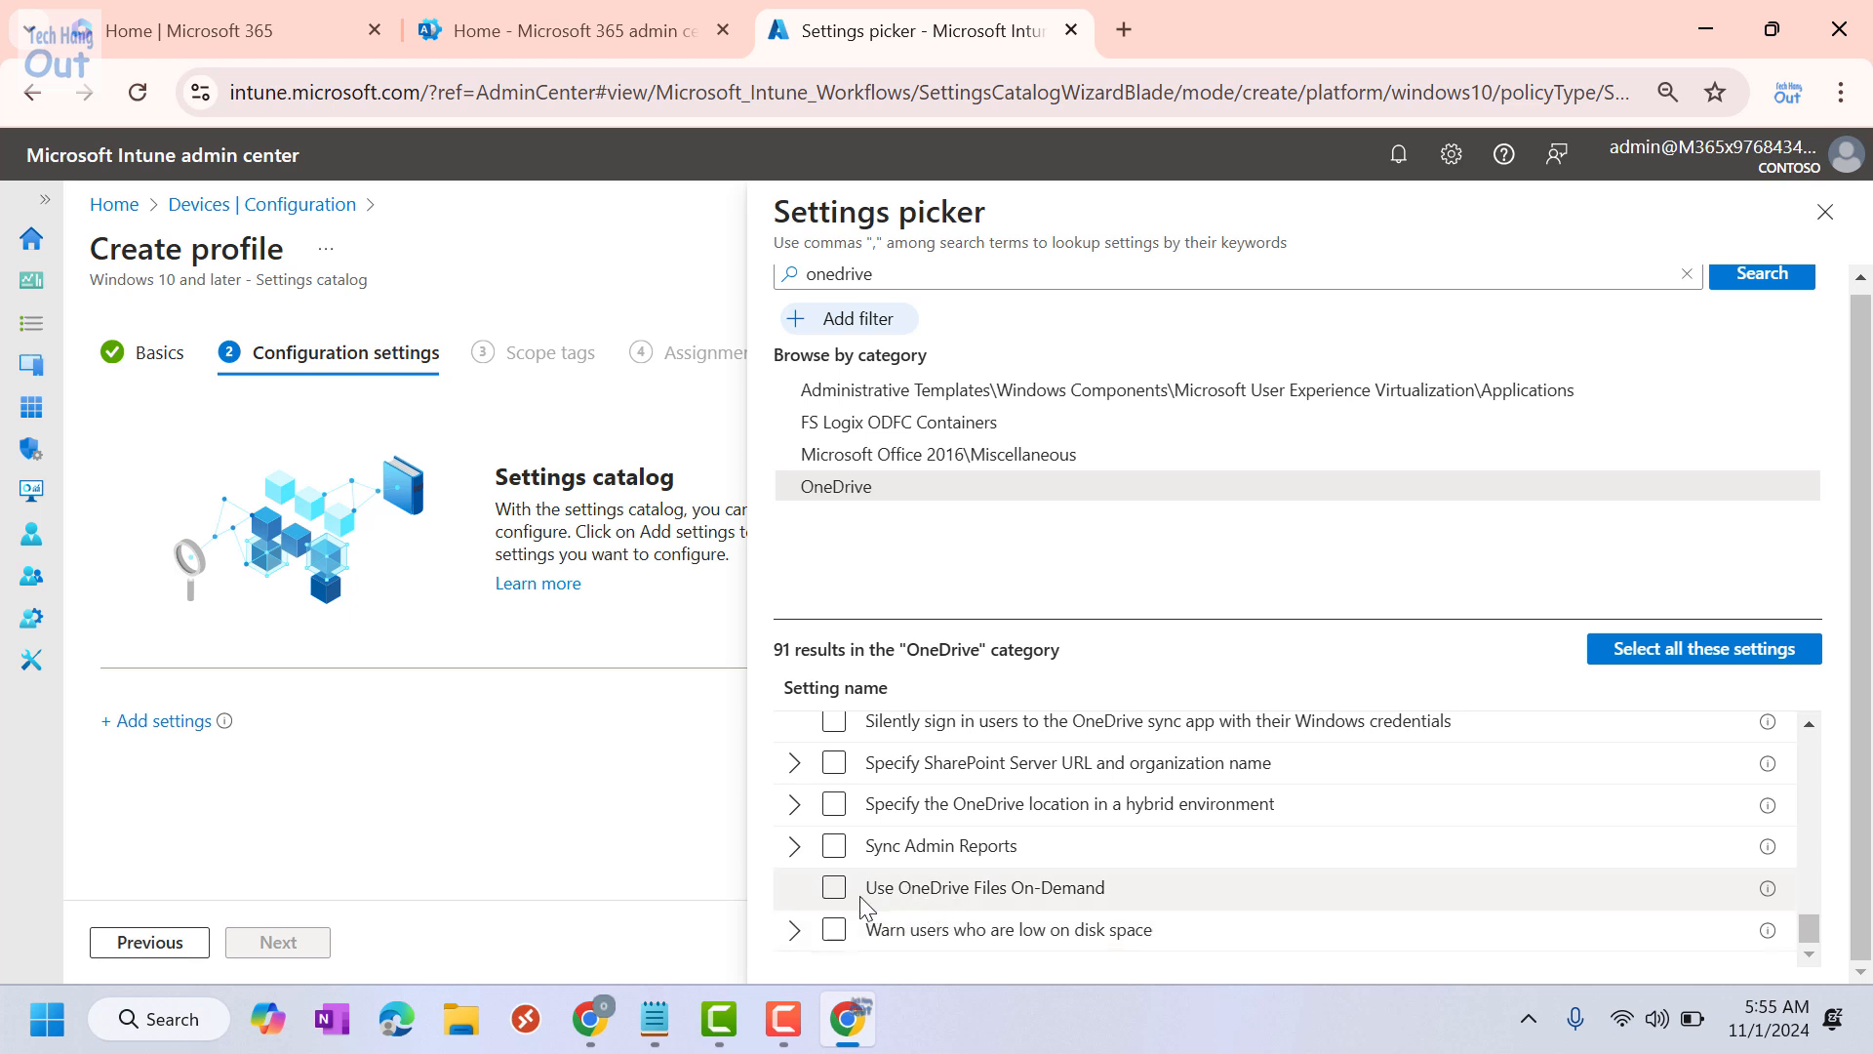
{"action": "left_click", "coordinate": [835, 889]}
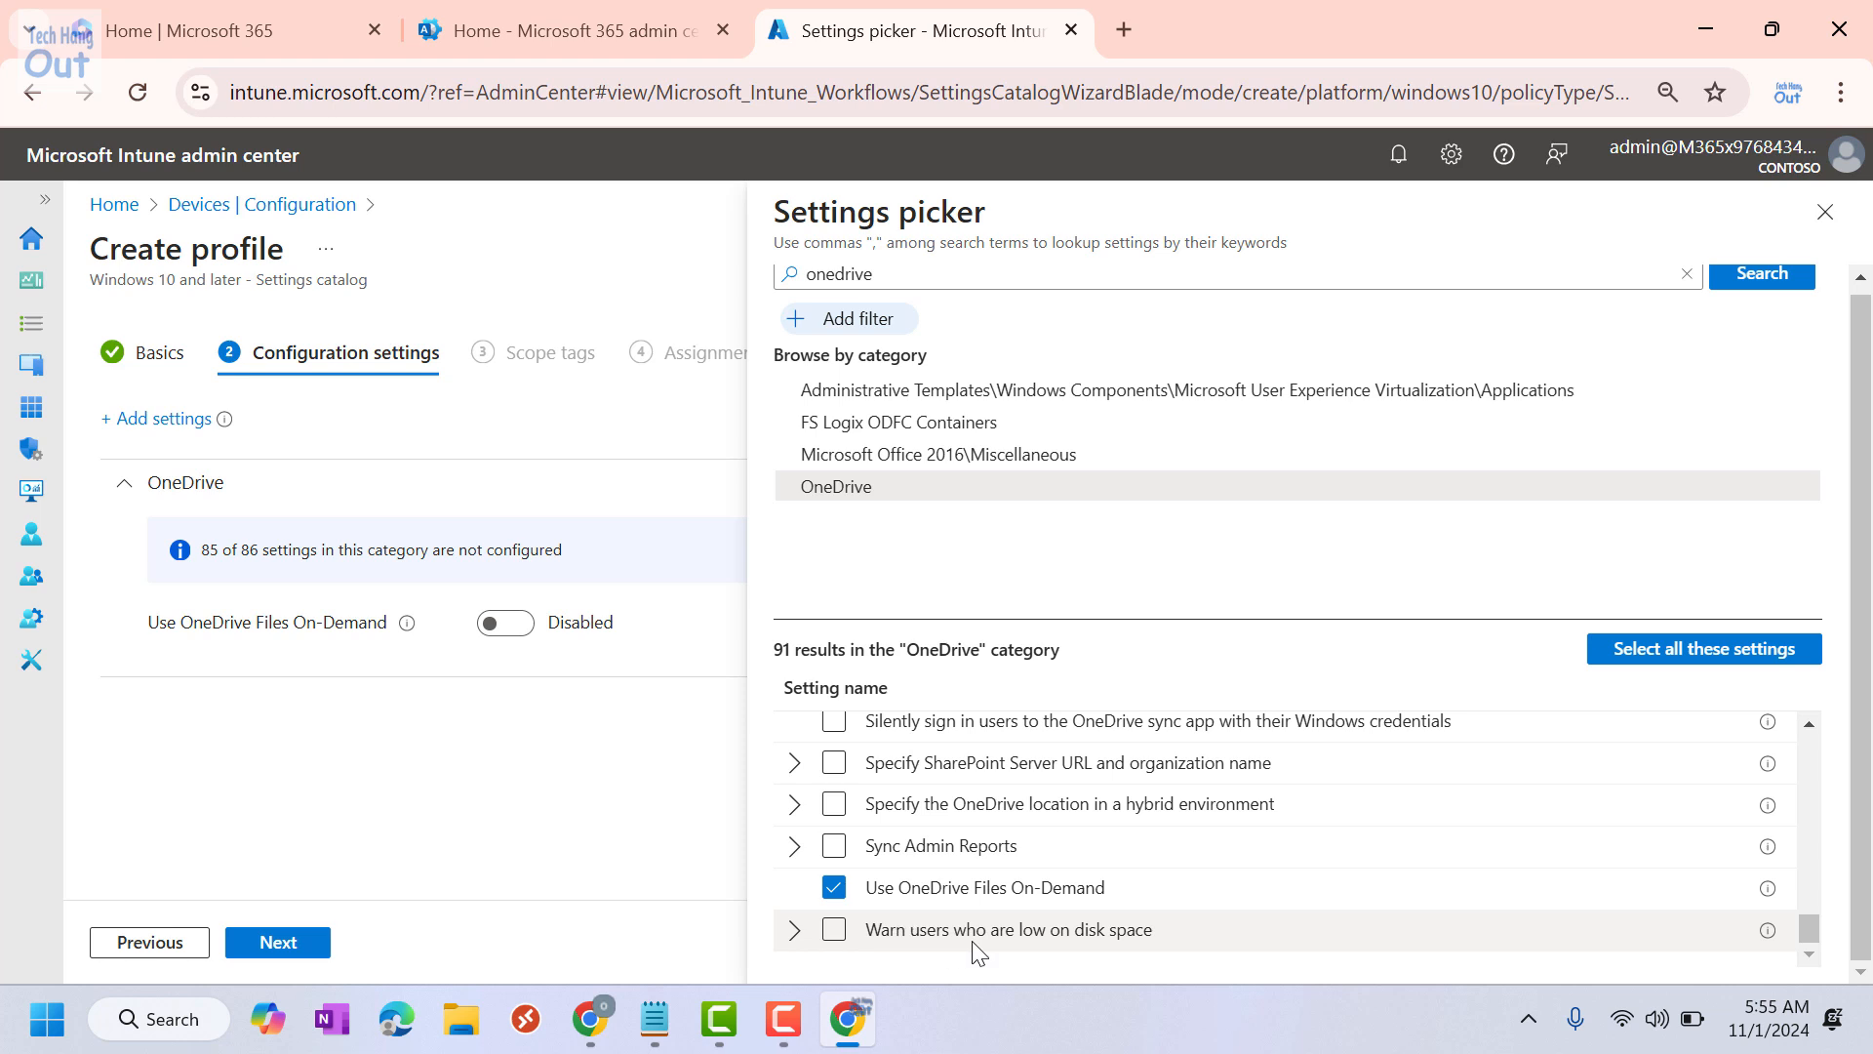
Step: Add the "Silently sign in users to the OneDrive sync app with their Windows credentials" setting to the profile
{"action": "left_click", "coordinate": [1810, 726]}
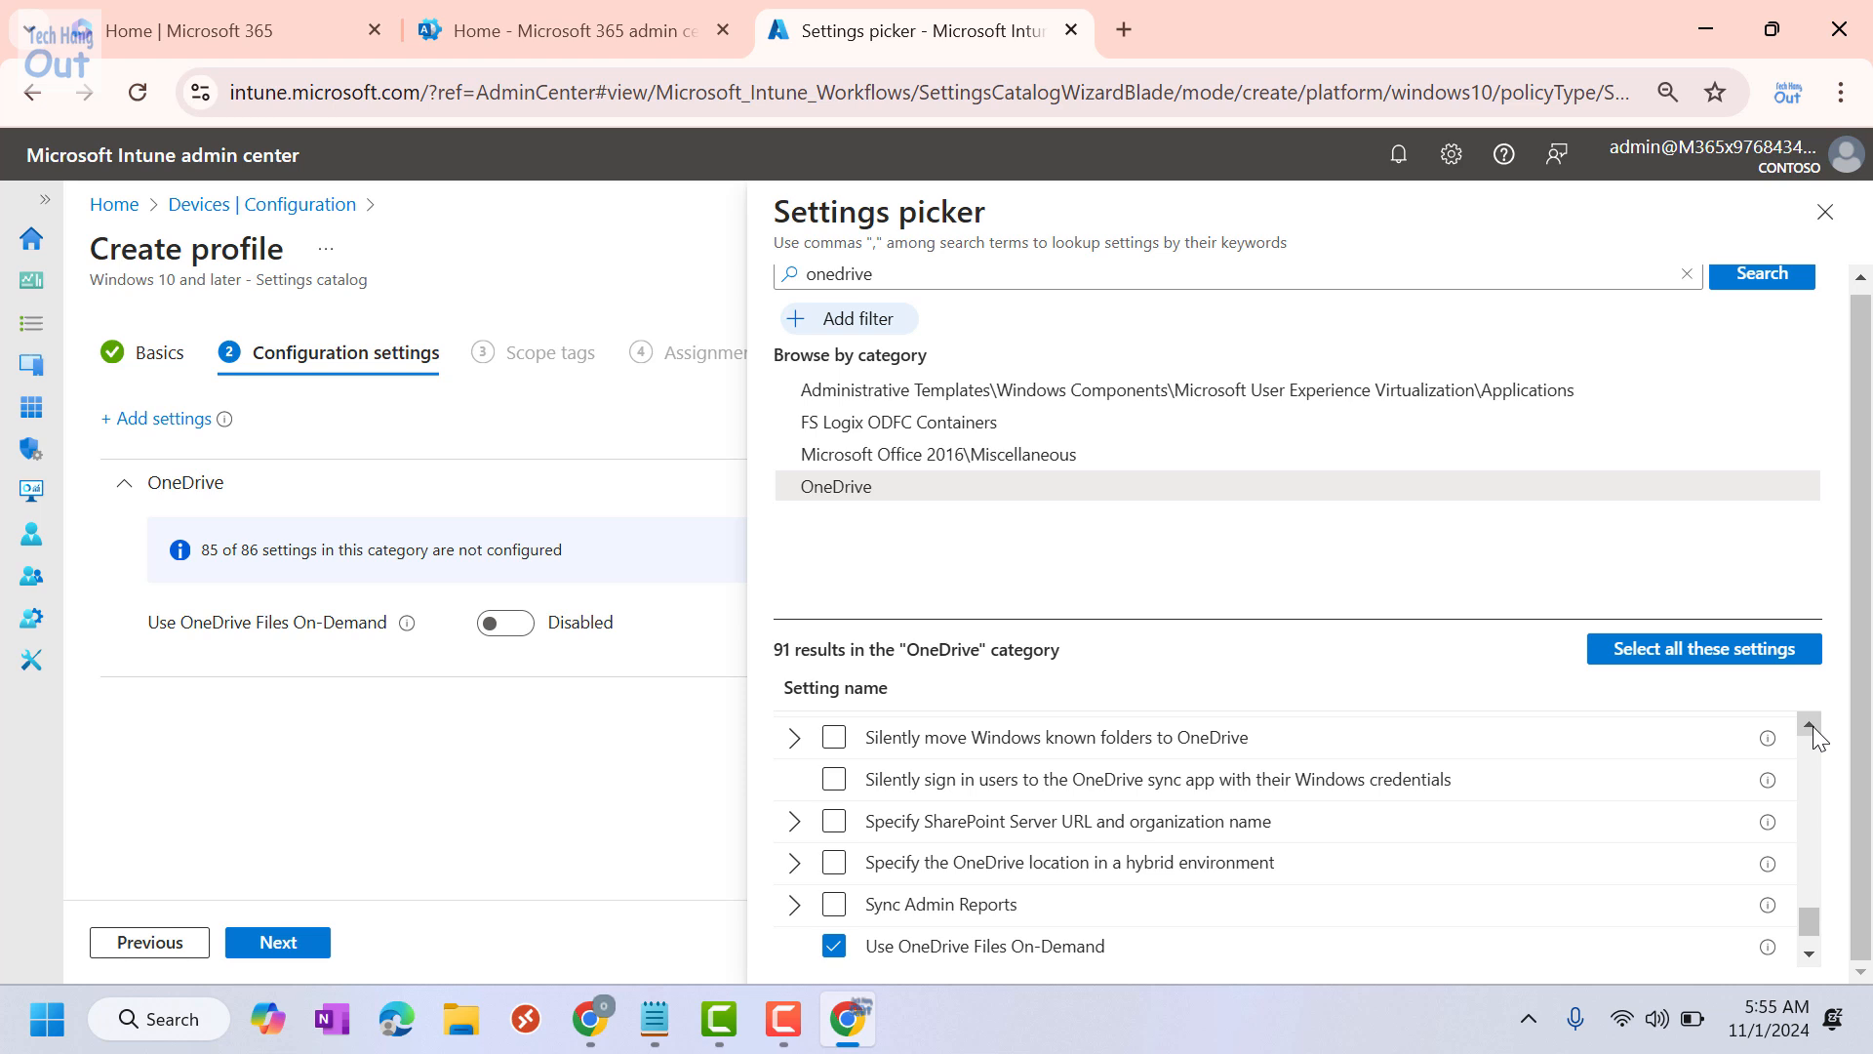
{"action": "left_click", "coordinate": [1811, 726]}
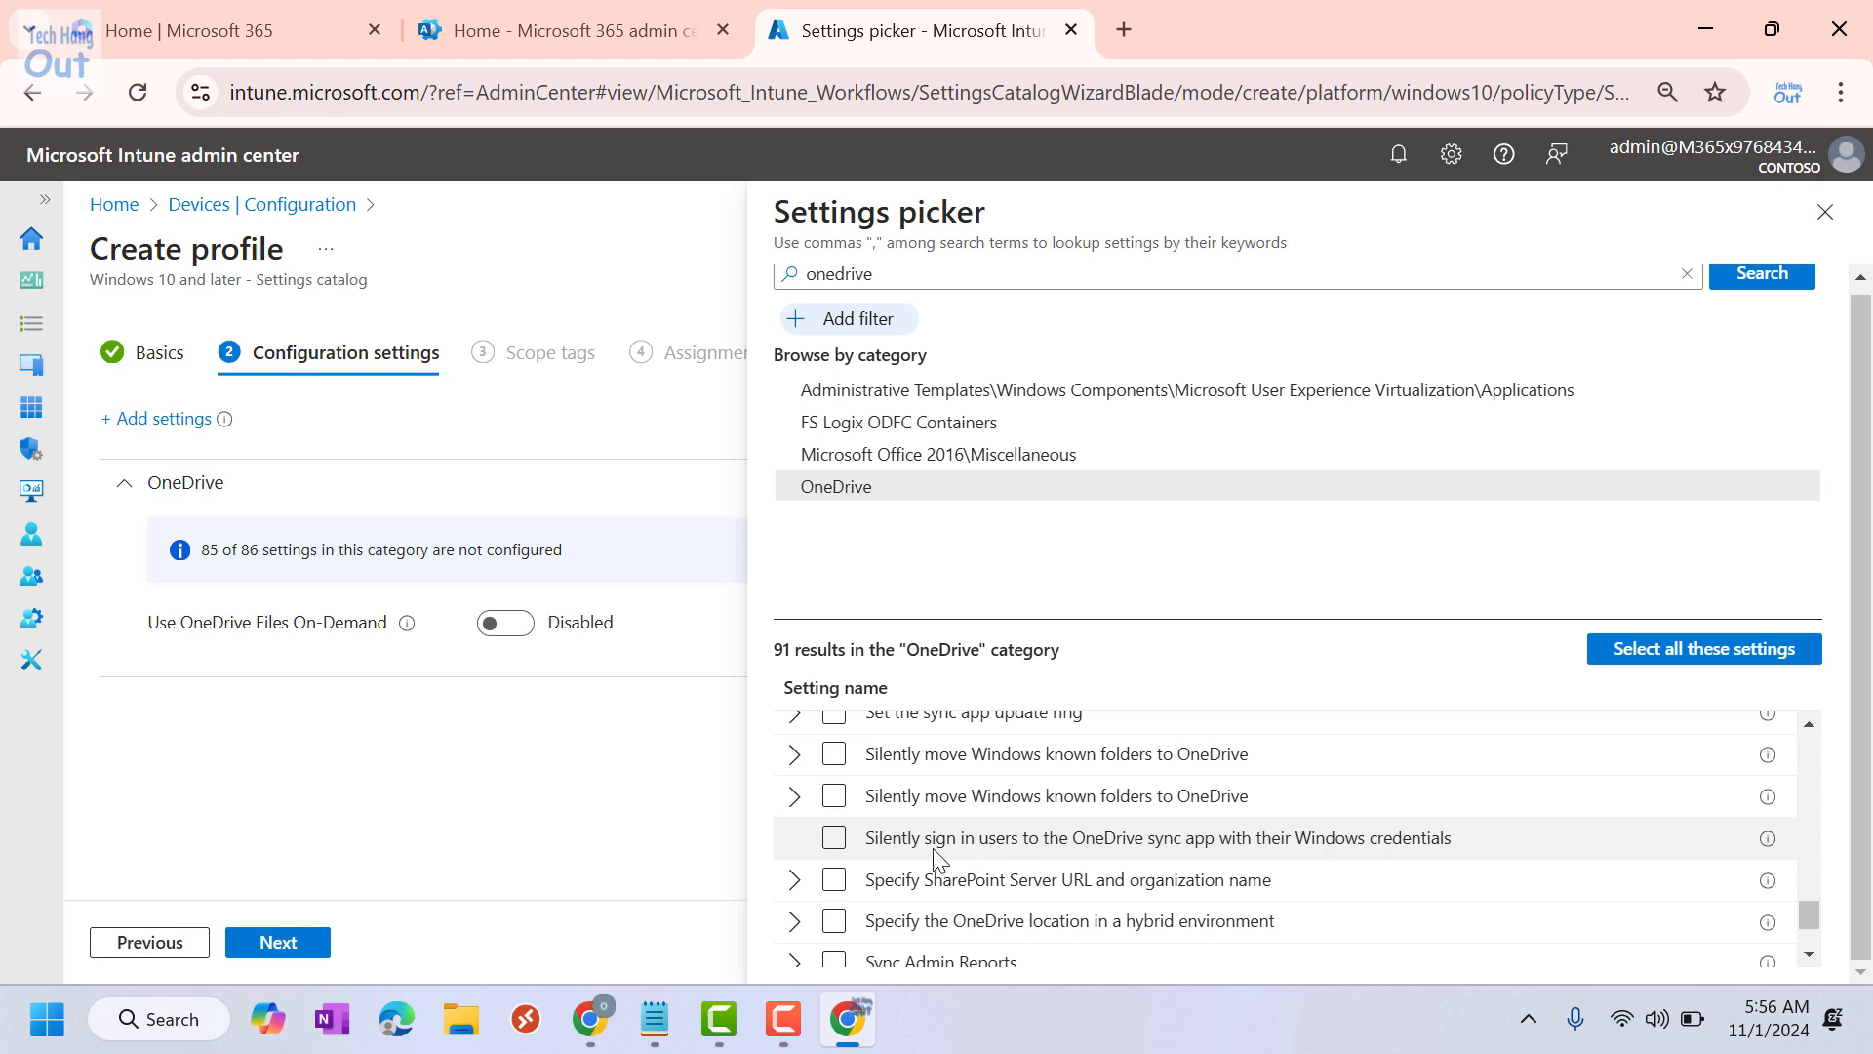
{"action": "left_click", "coordinate": [834, 838]}
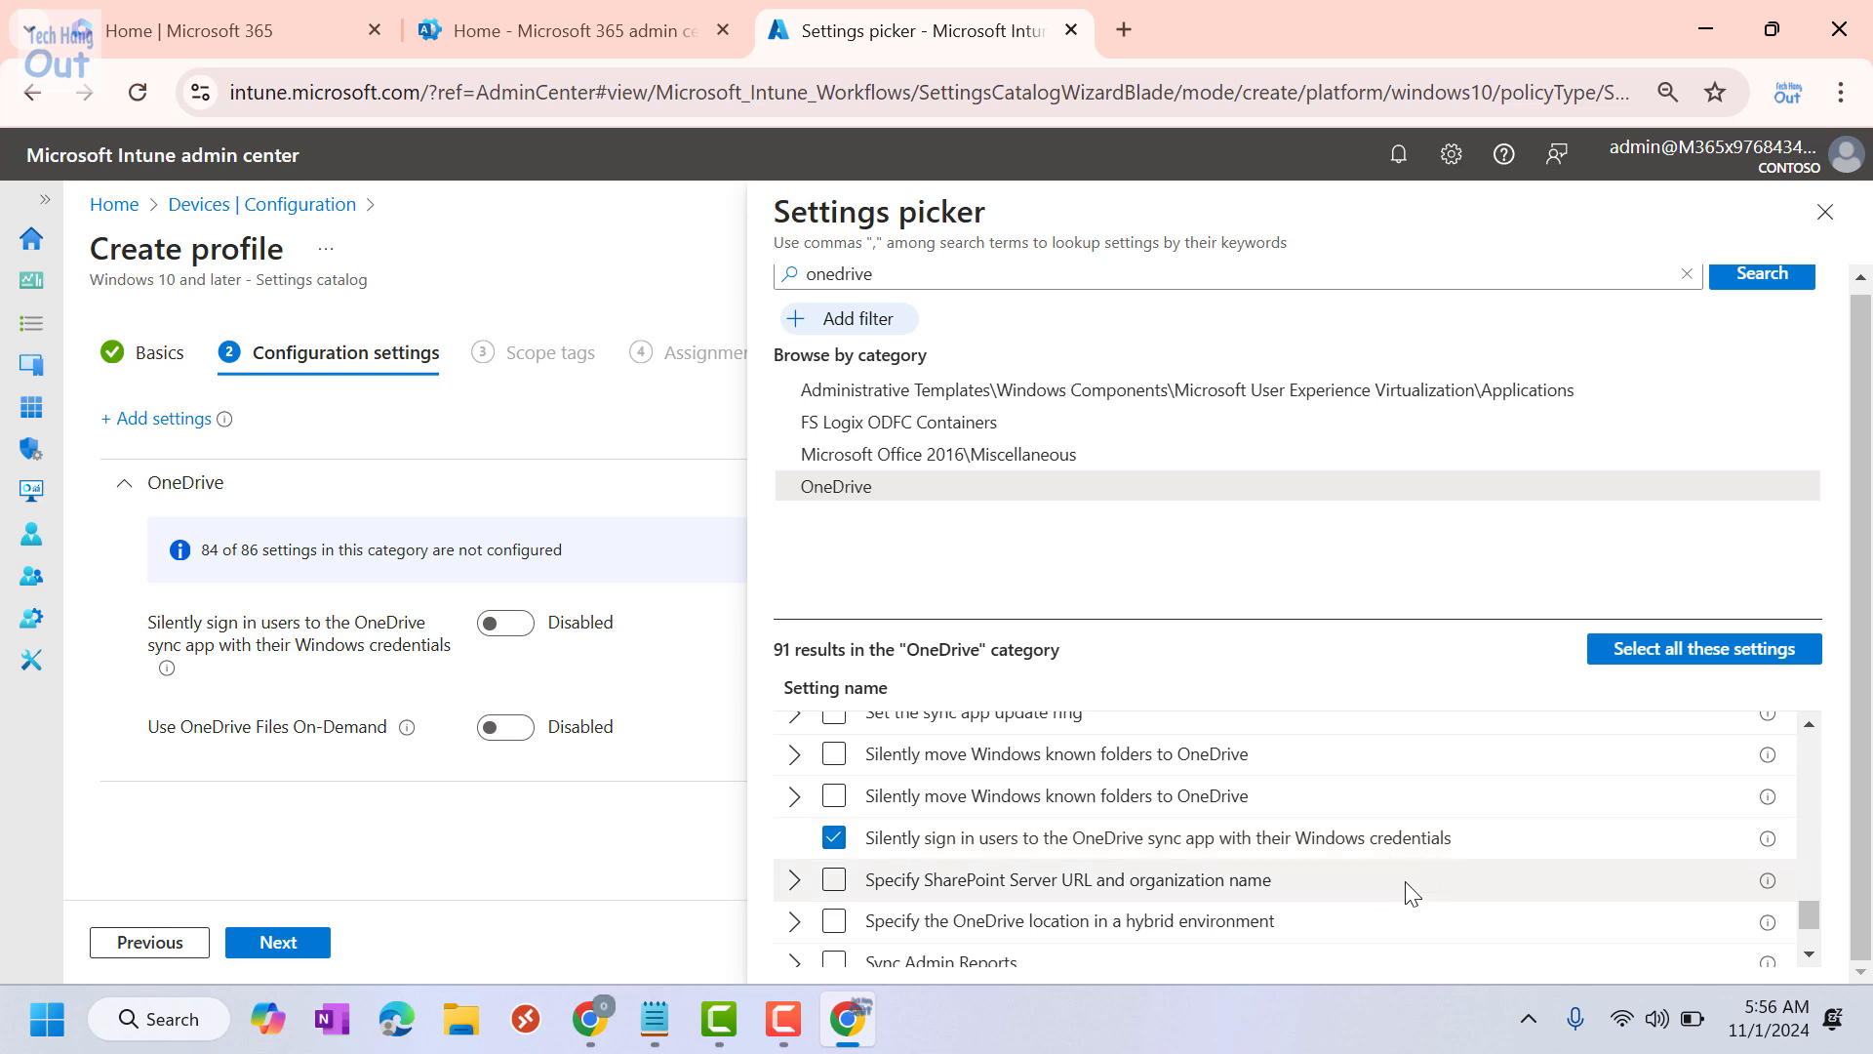
{"action": "left_click", "coordinate": [1812, 726]}
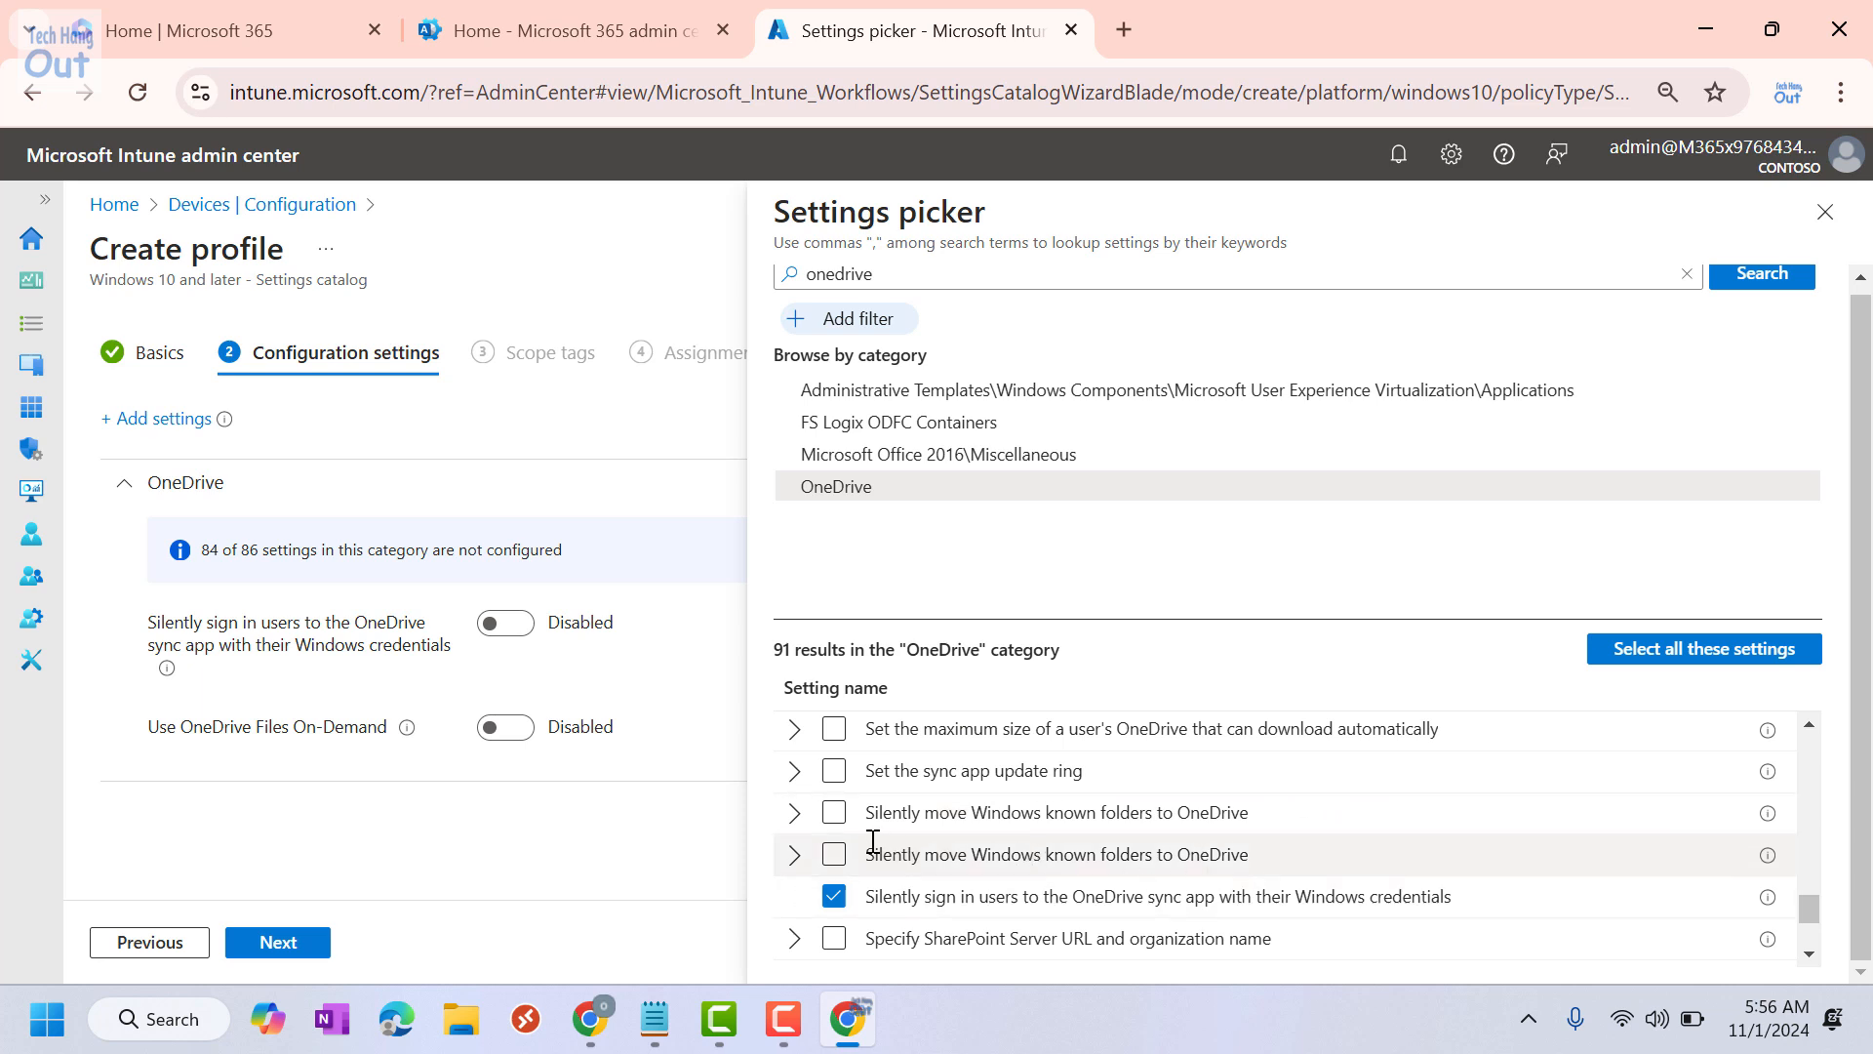
{"action": "left_click", "coordinate": [836, 856]}
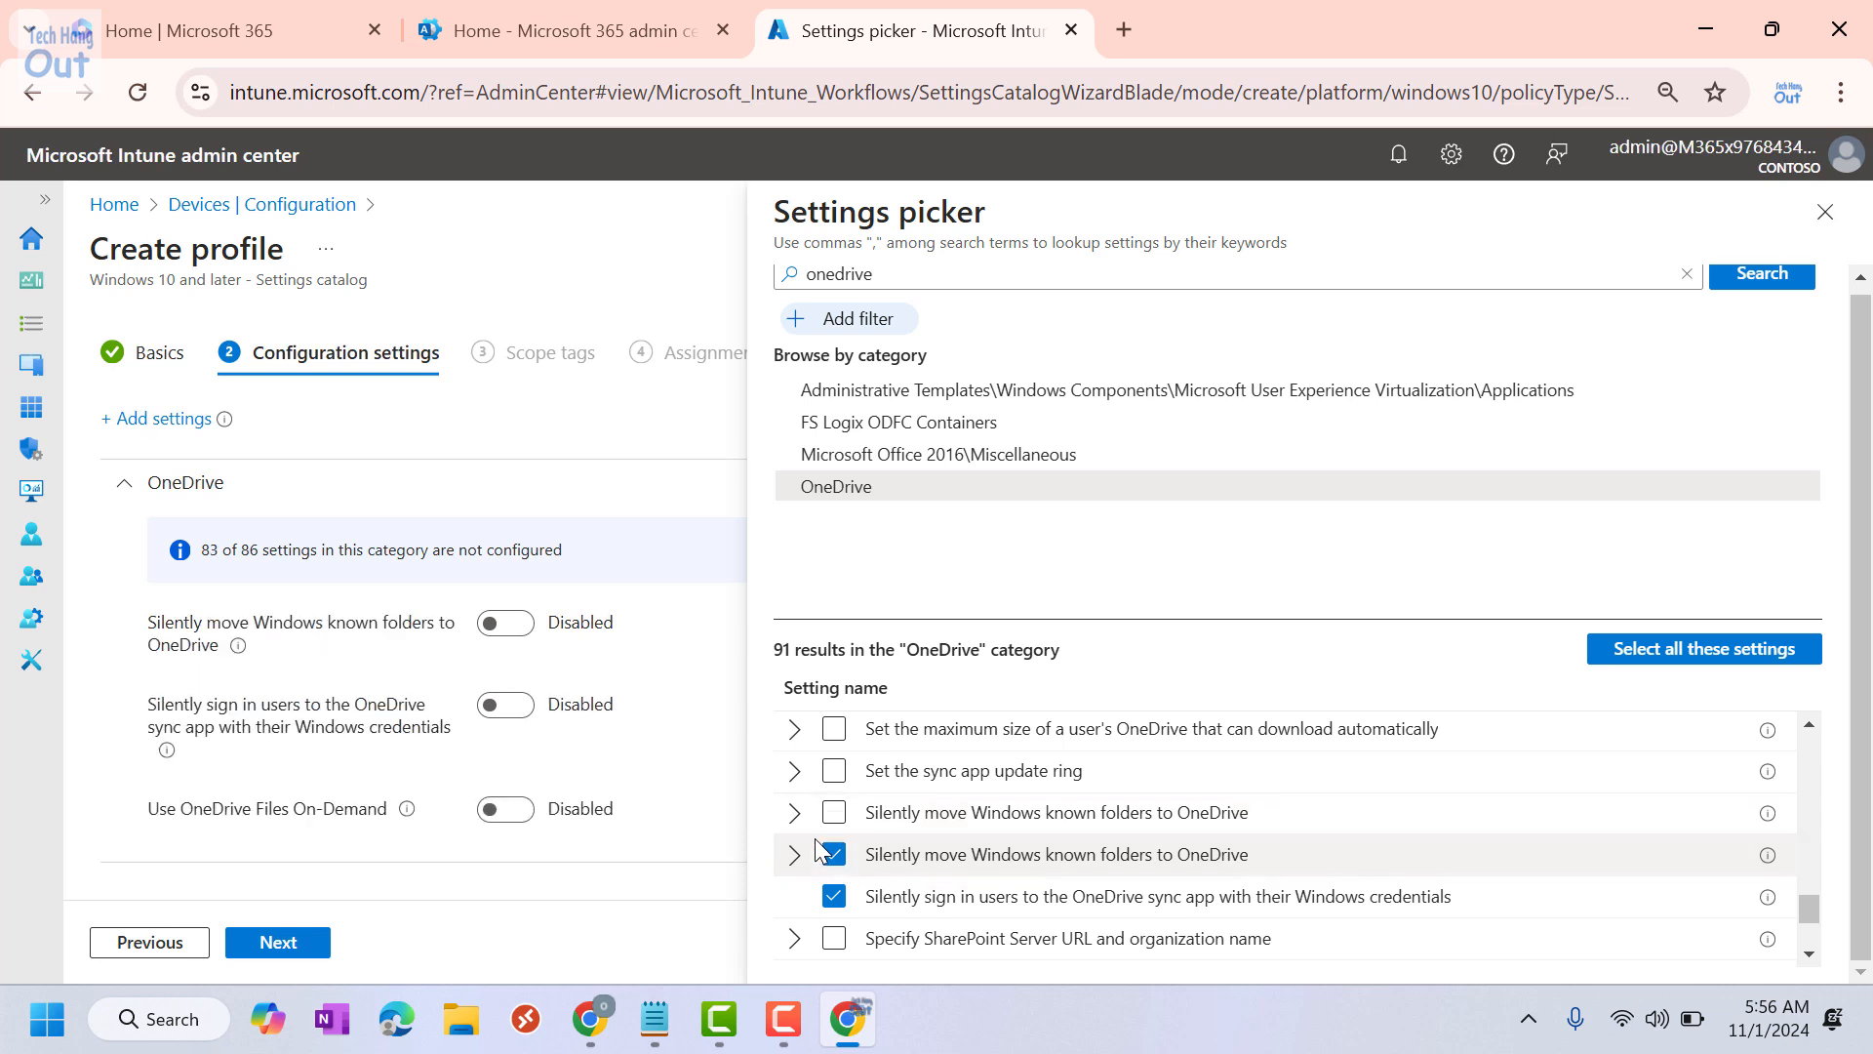
{"action": "left_click", "coordinate": [800, 856]}
{"action": "scroll", "coordinate": [1000, 878], "scroll_direction": "down", "scroll_amount": 2}
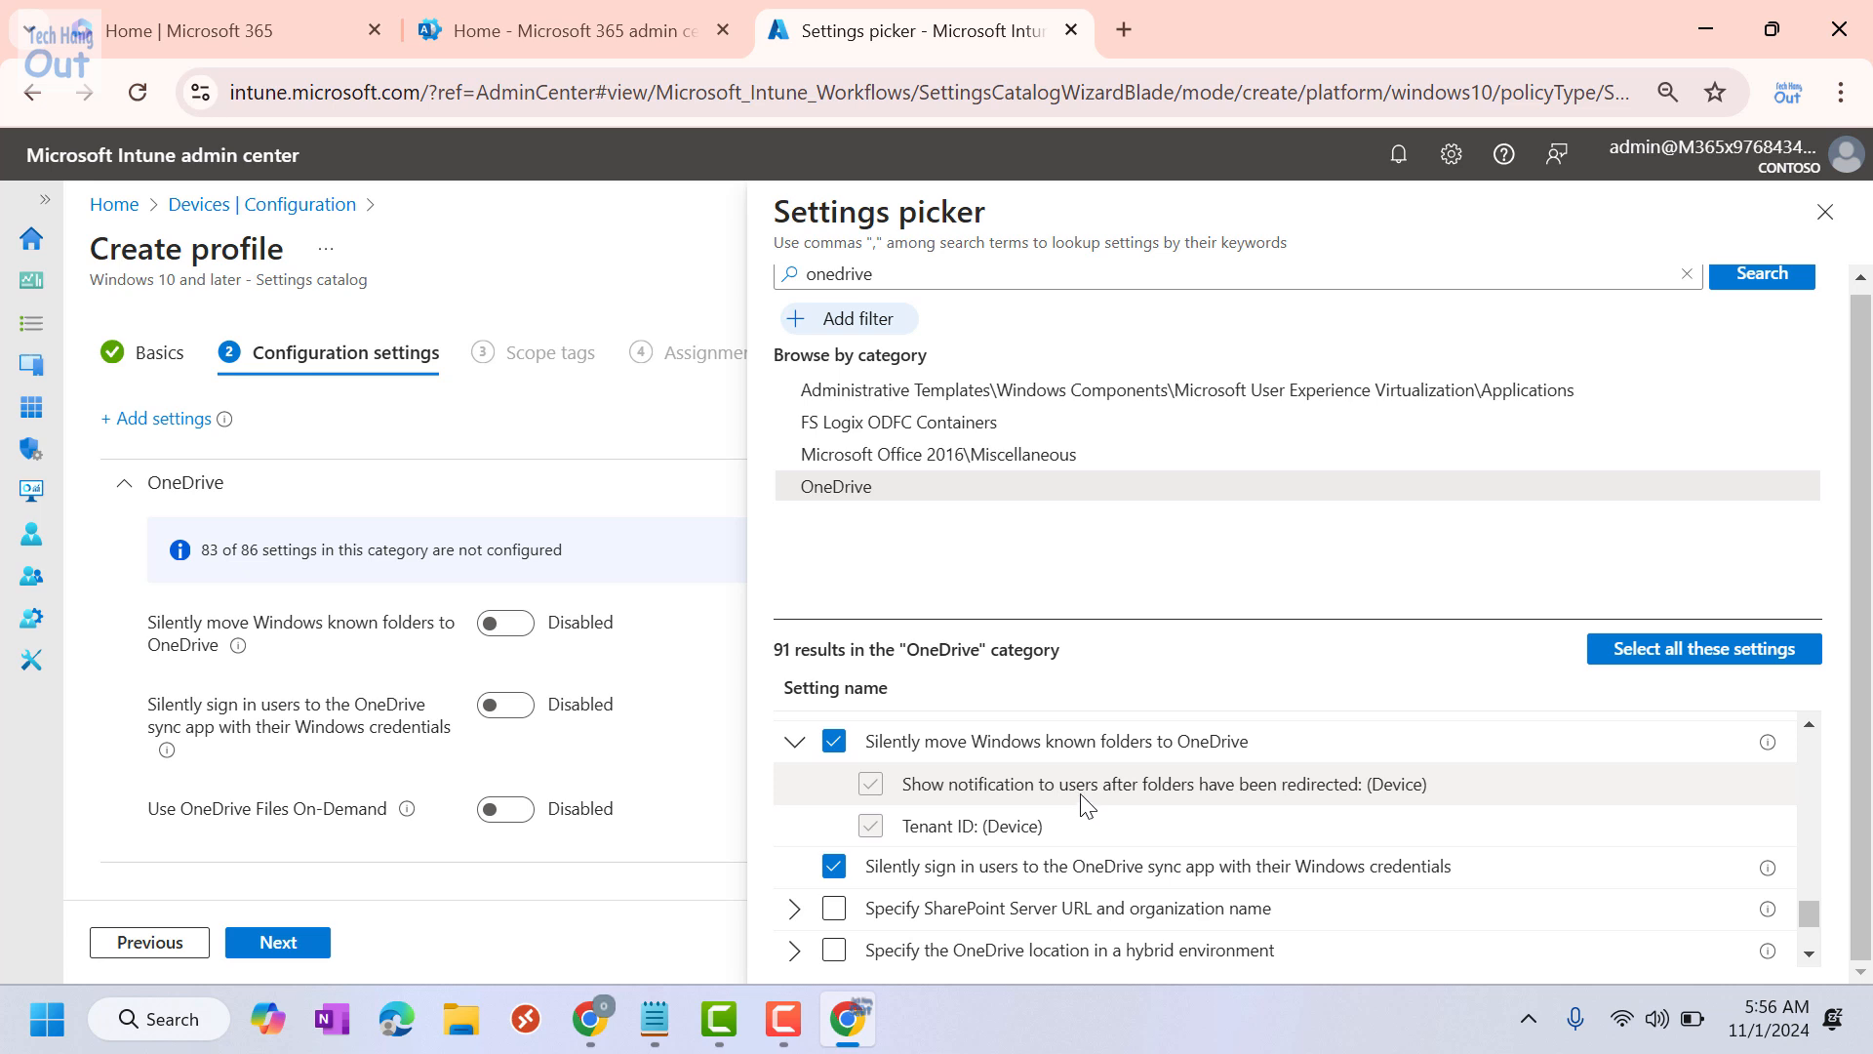
{"action": "left_click", "coordinate": [846, 747]}
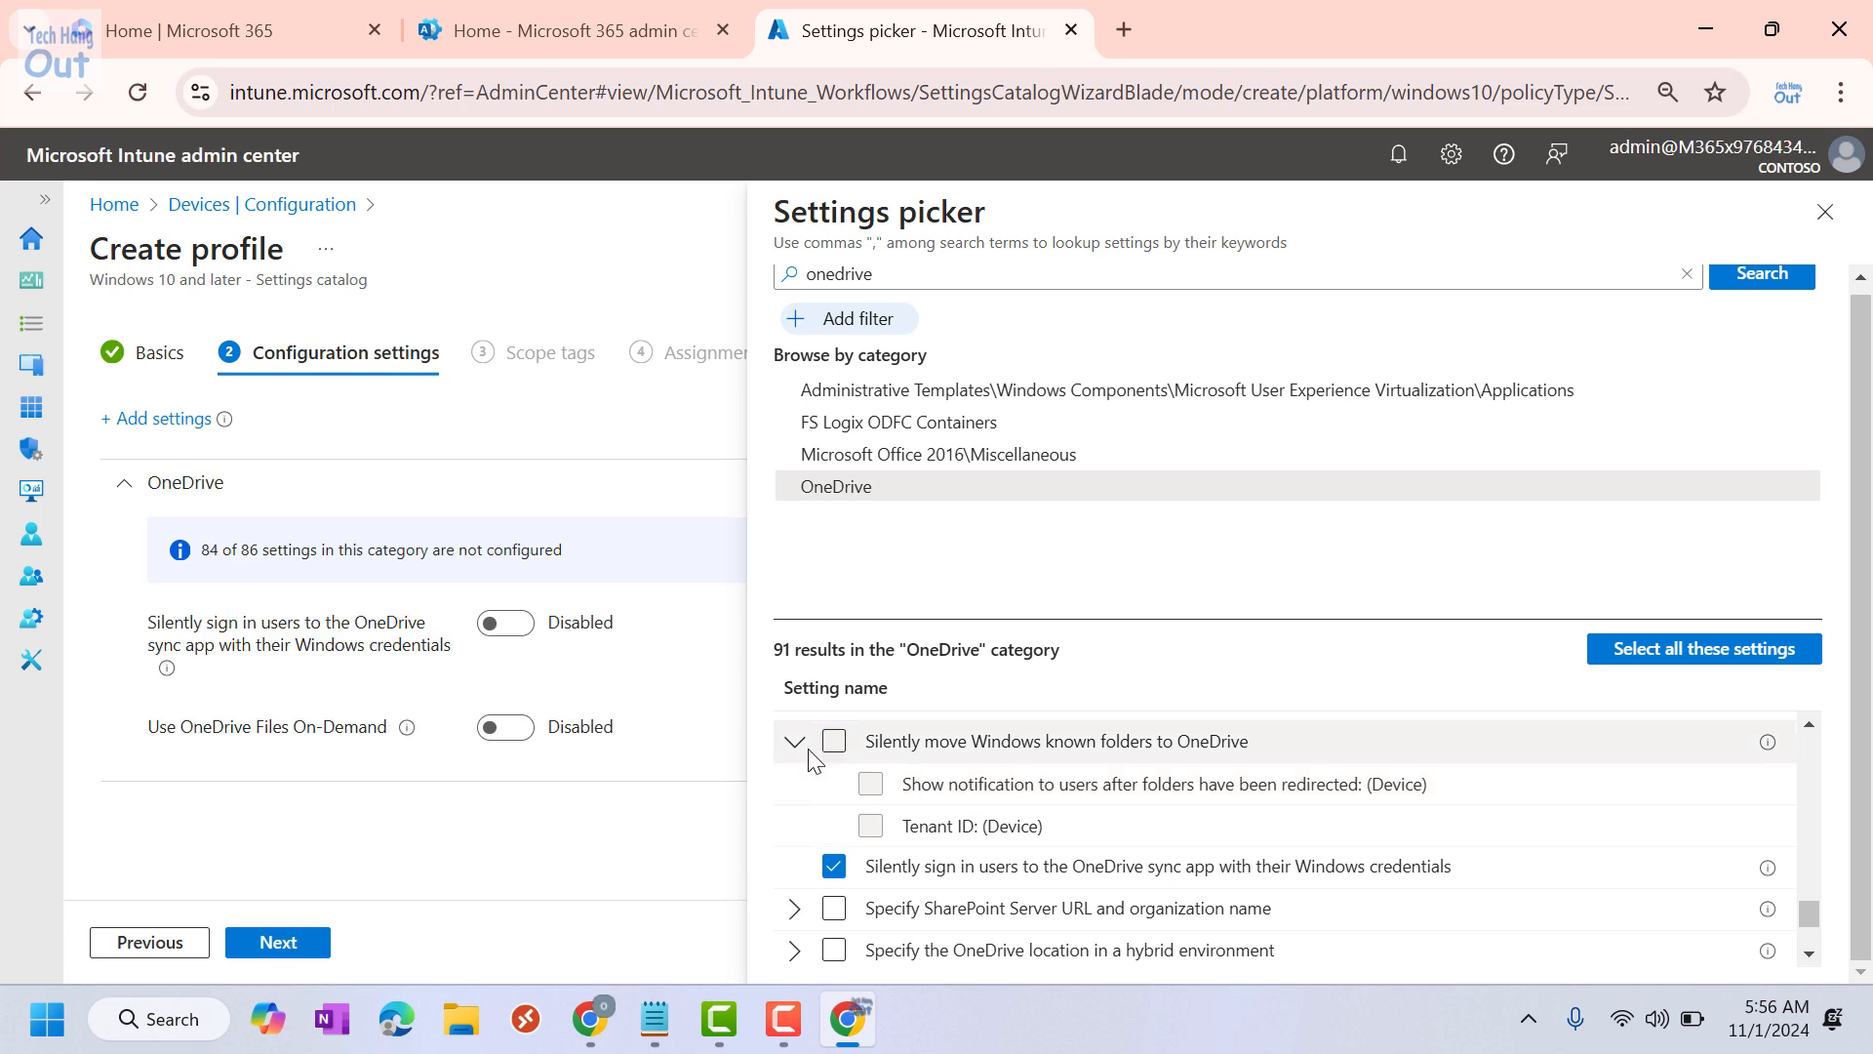
{"action": "left_click", "coordinate": [794, 741]}
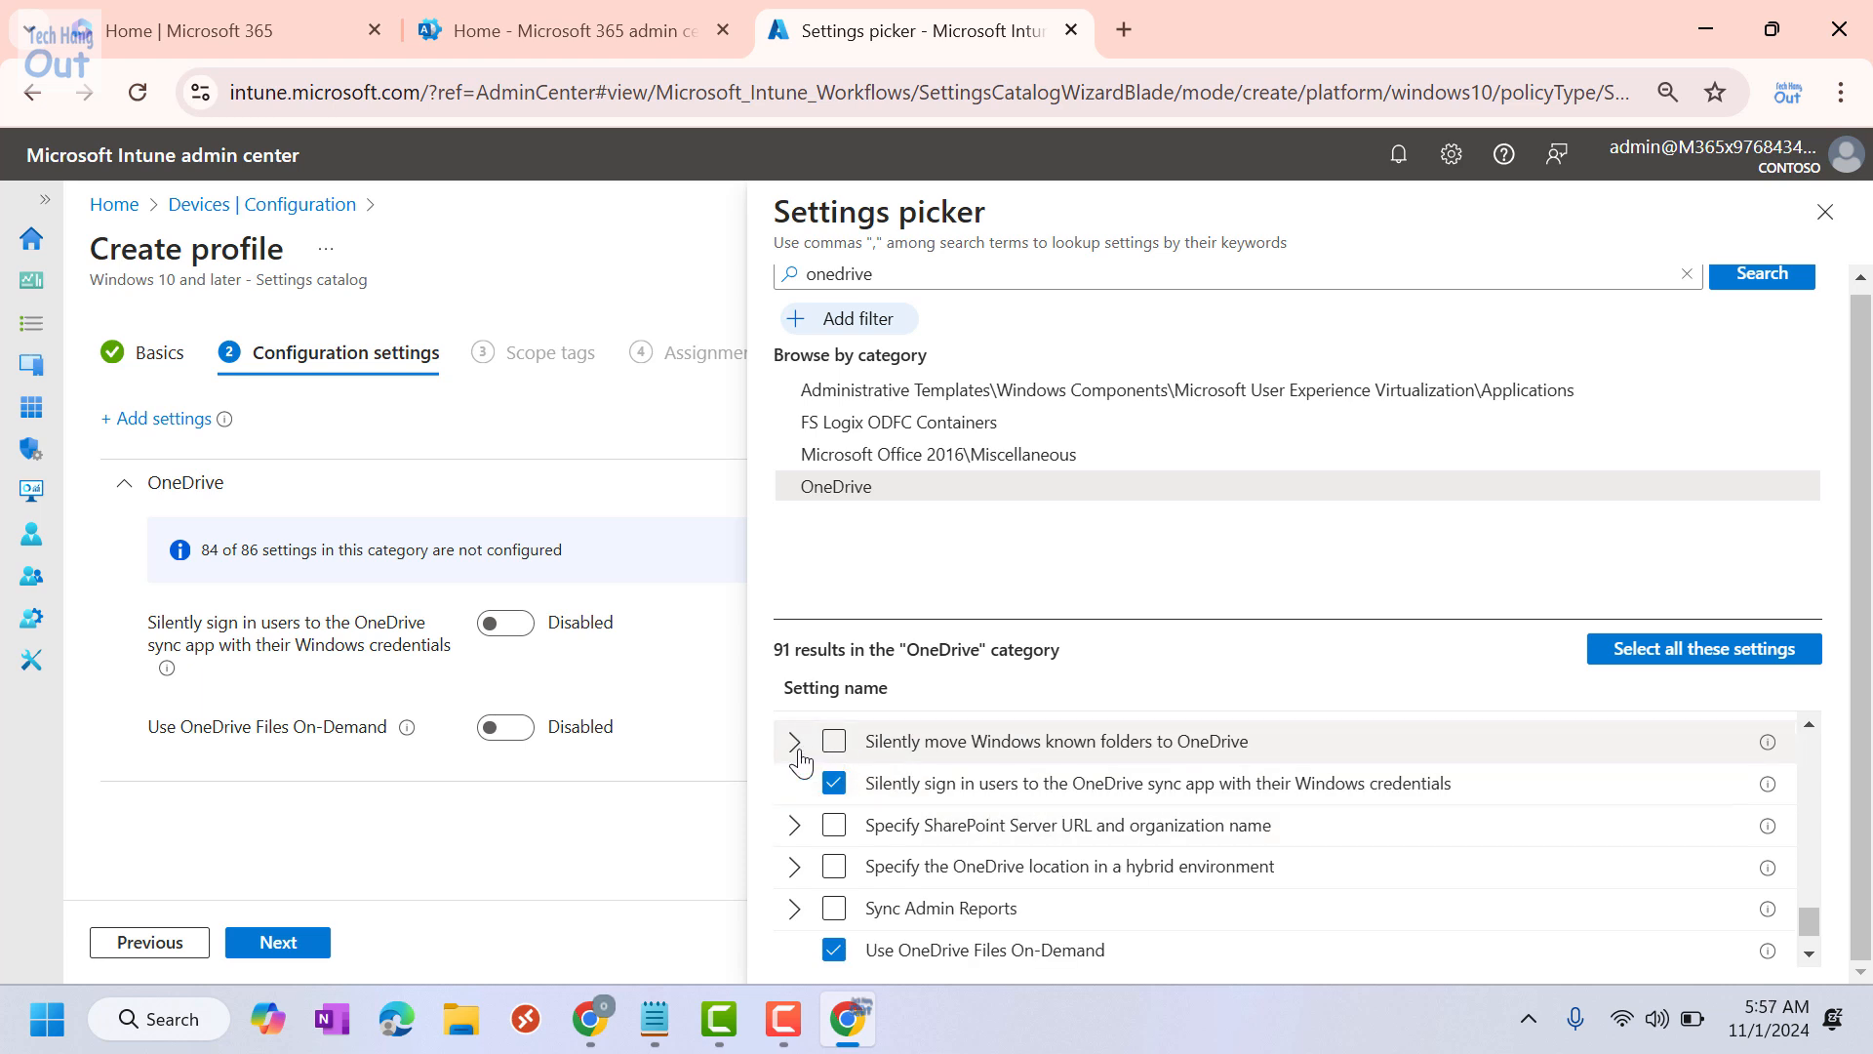
{"action": "left_click", "coordinate": [837, 787]}
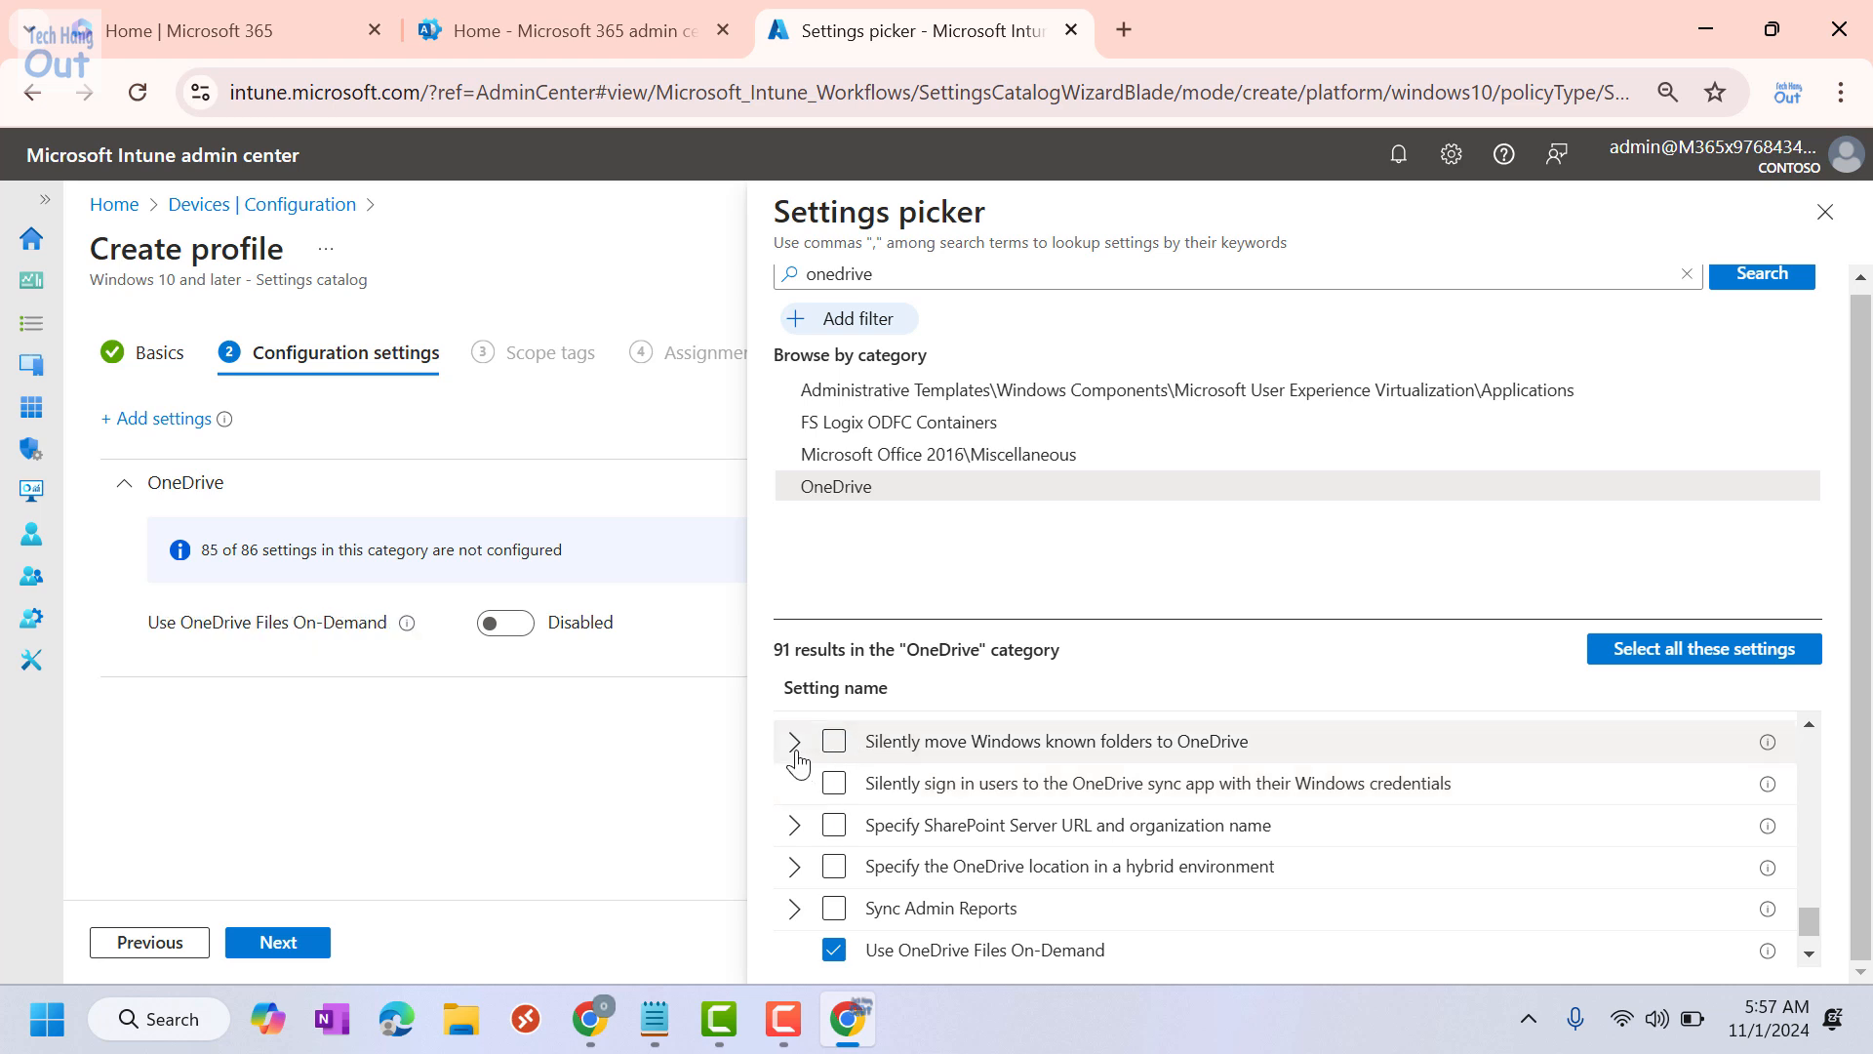
{"action": "scroll", "coordinate": [979, 803], "scroll_direction": "up", "scroll_amount": 1}
{"action": "scroll", "coordinate": [1043, 840], "scroll_direction": "down", "scroll_amount": 1}
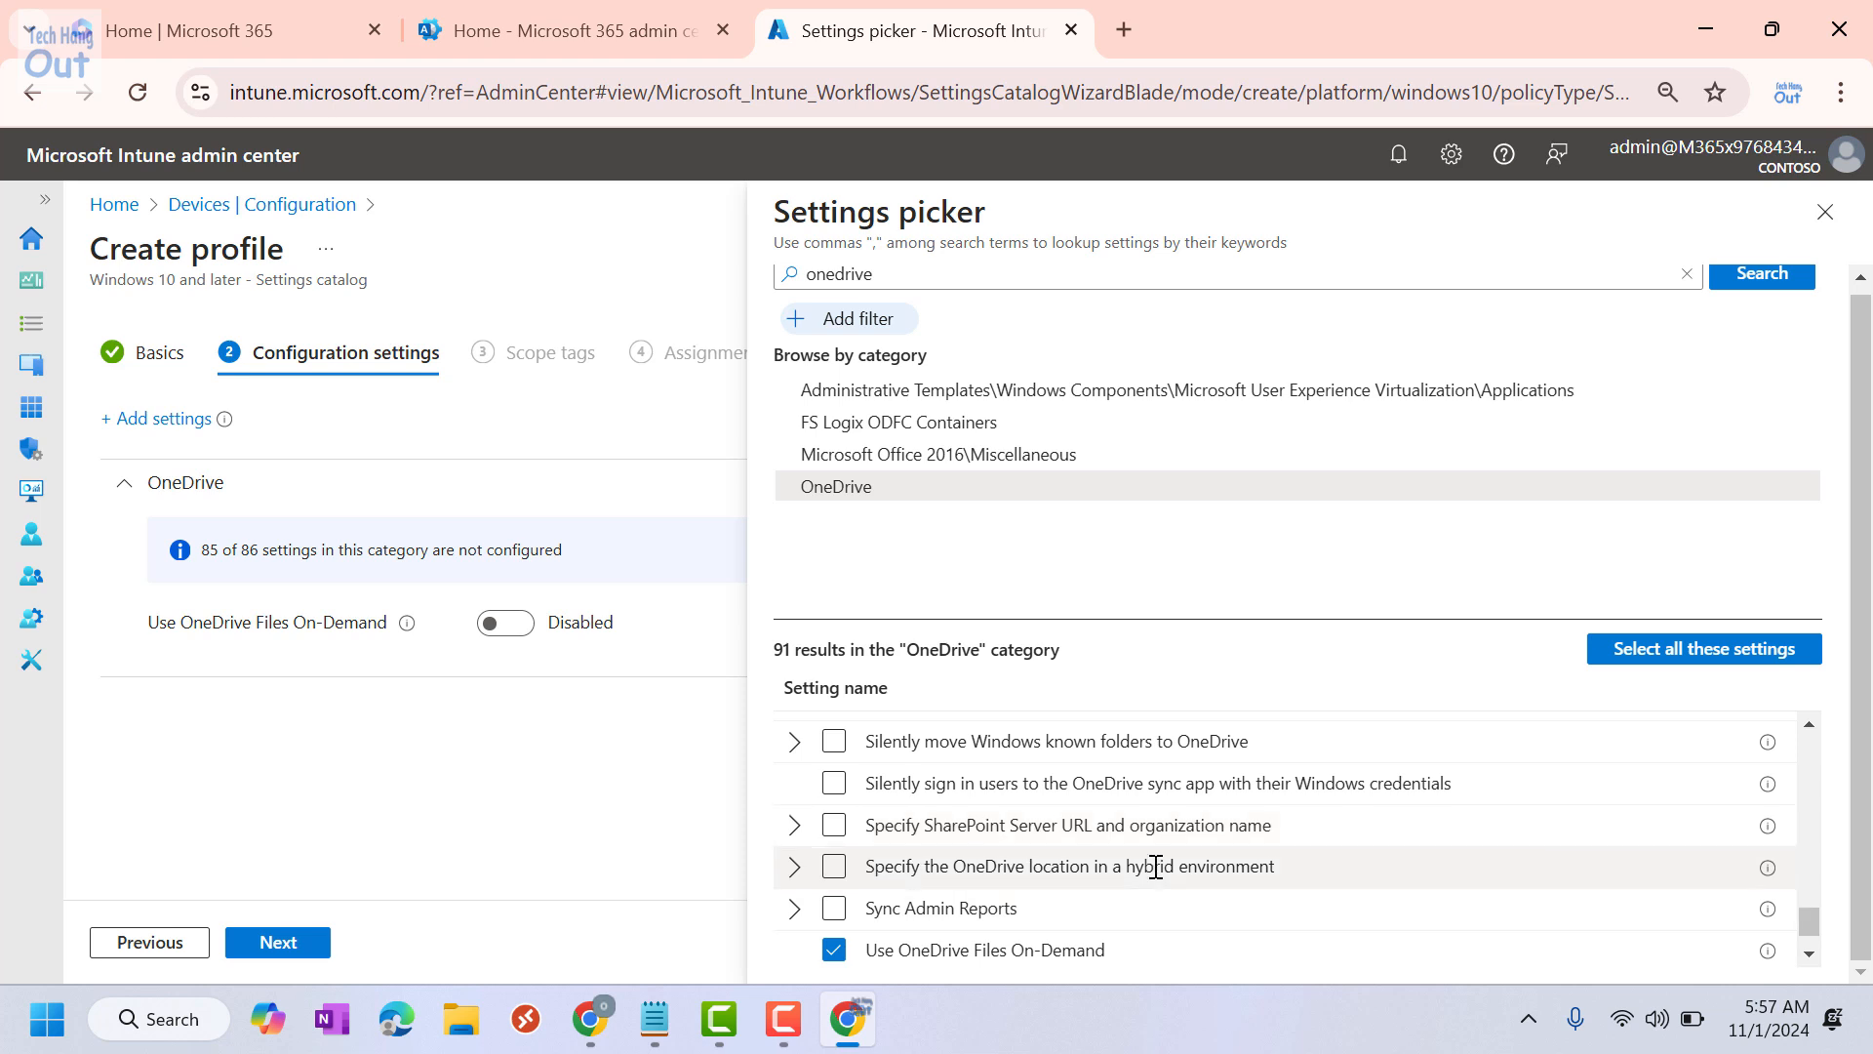
{"action": "scroll", "coordinate": [1155, 867], "scroll_direction": "up", "scroll_amount": 1}
{"action": "left_click", "coordinate": [834, 929]}
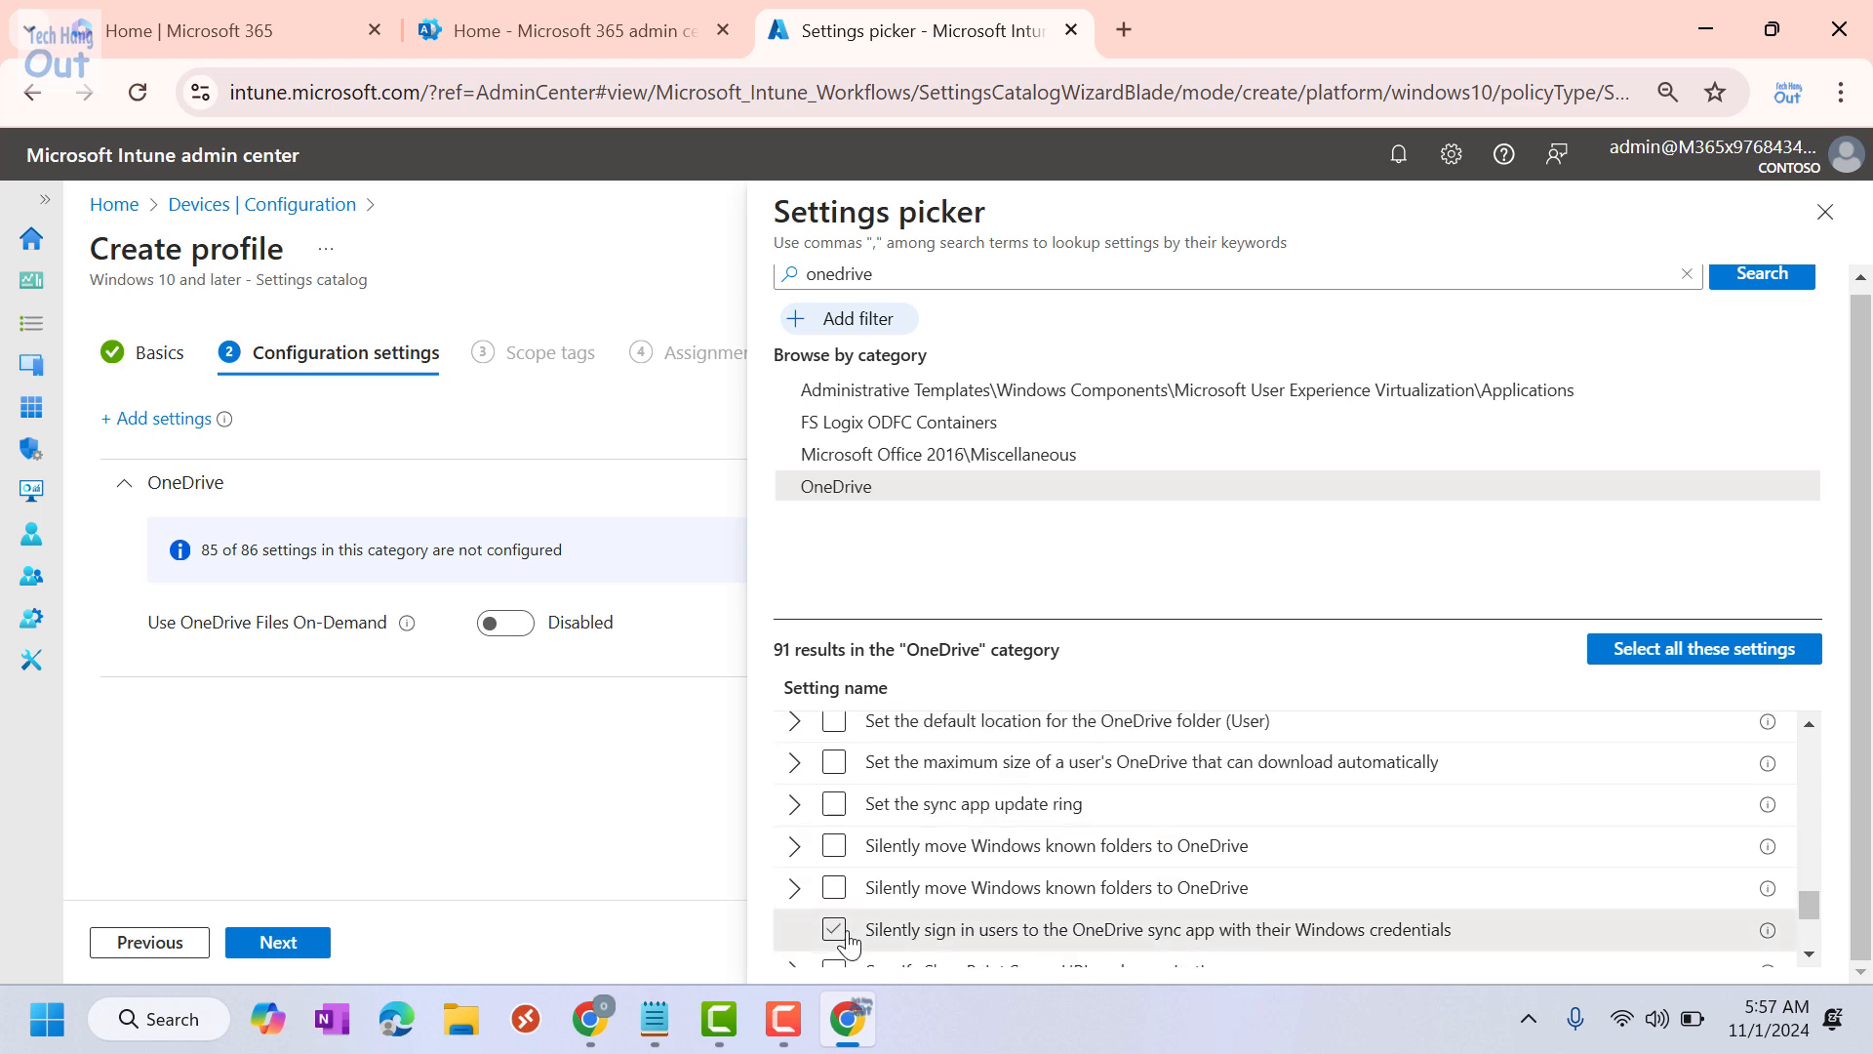
Step: Add the "Silently move Windows known folders to OneDrive" setting that includes the Desktop, Documents and Pictures device options to the profile
{"action": "left_click", "coordinate": [1002, 847]}
{"action": "scroll", "coordinate": [1040, 841], "scroll_direction": "down", "scroll_amount": 2}
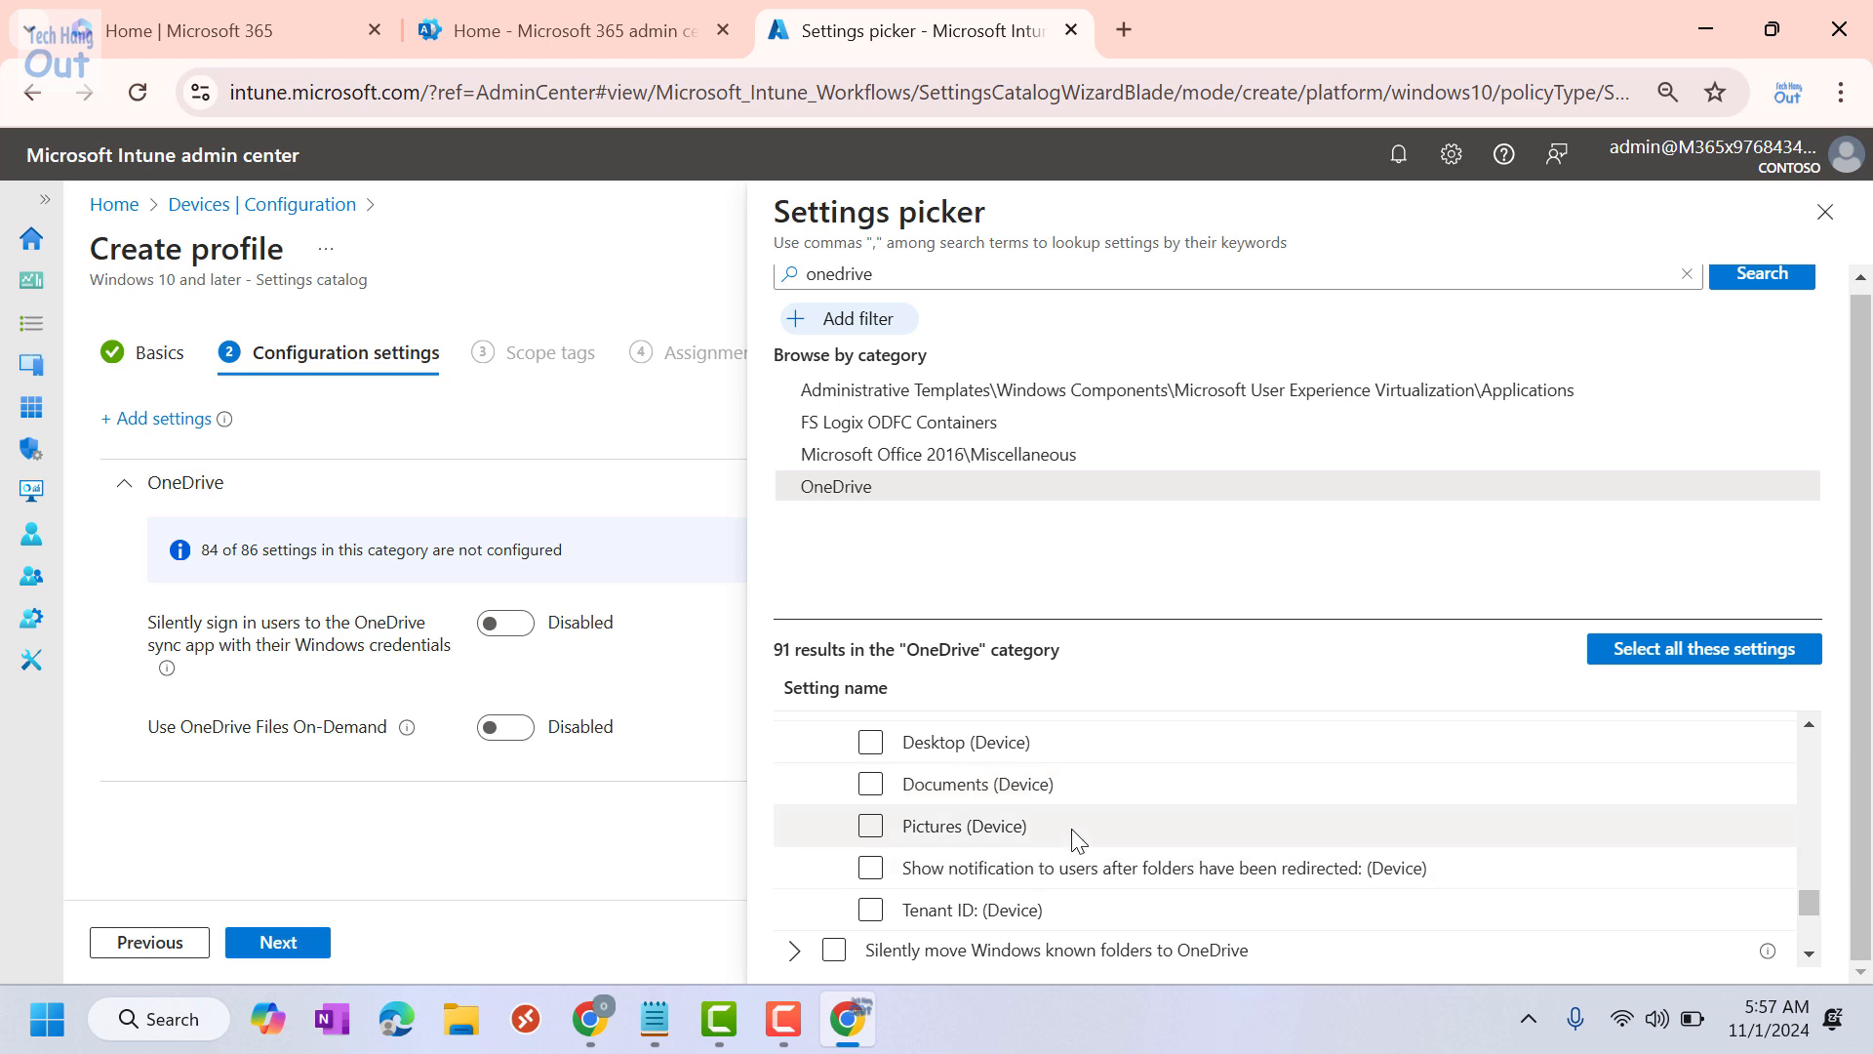
{"action": "scroll", "coordinate": [1076, 839], "scroll_direction": "up", "scroll_amount": 2}
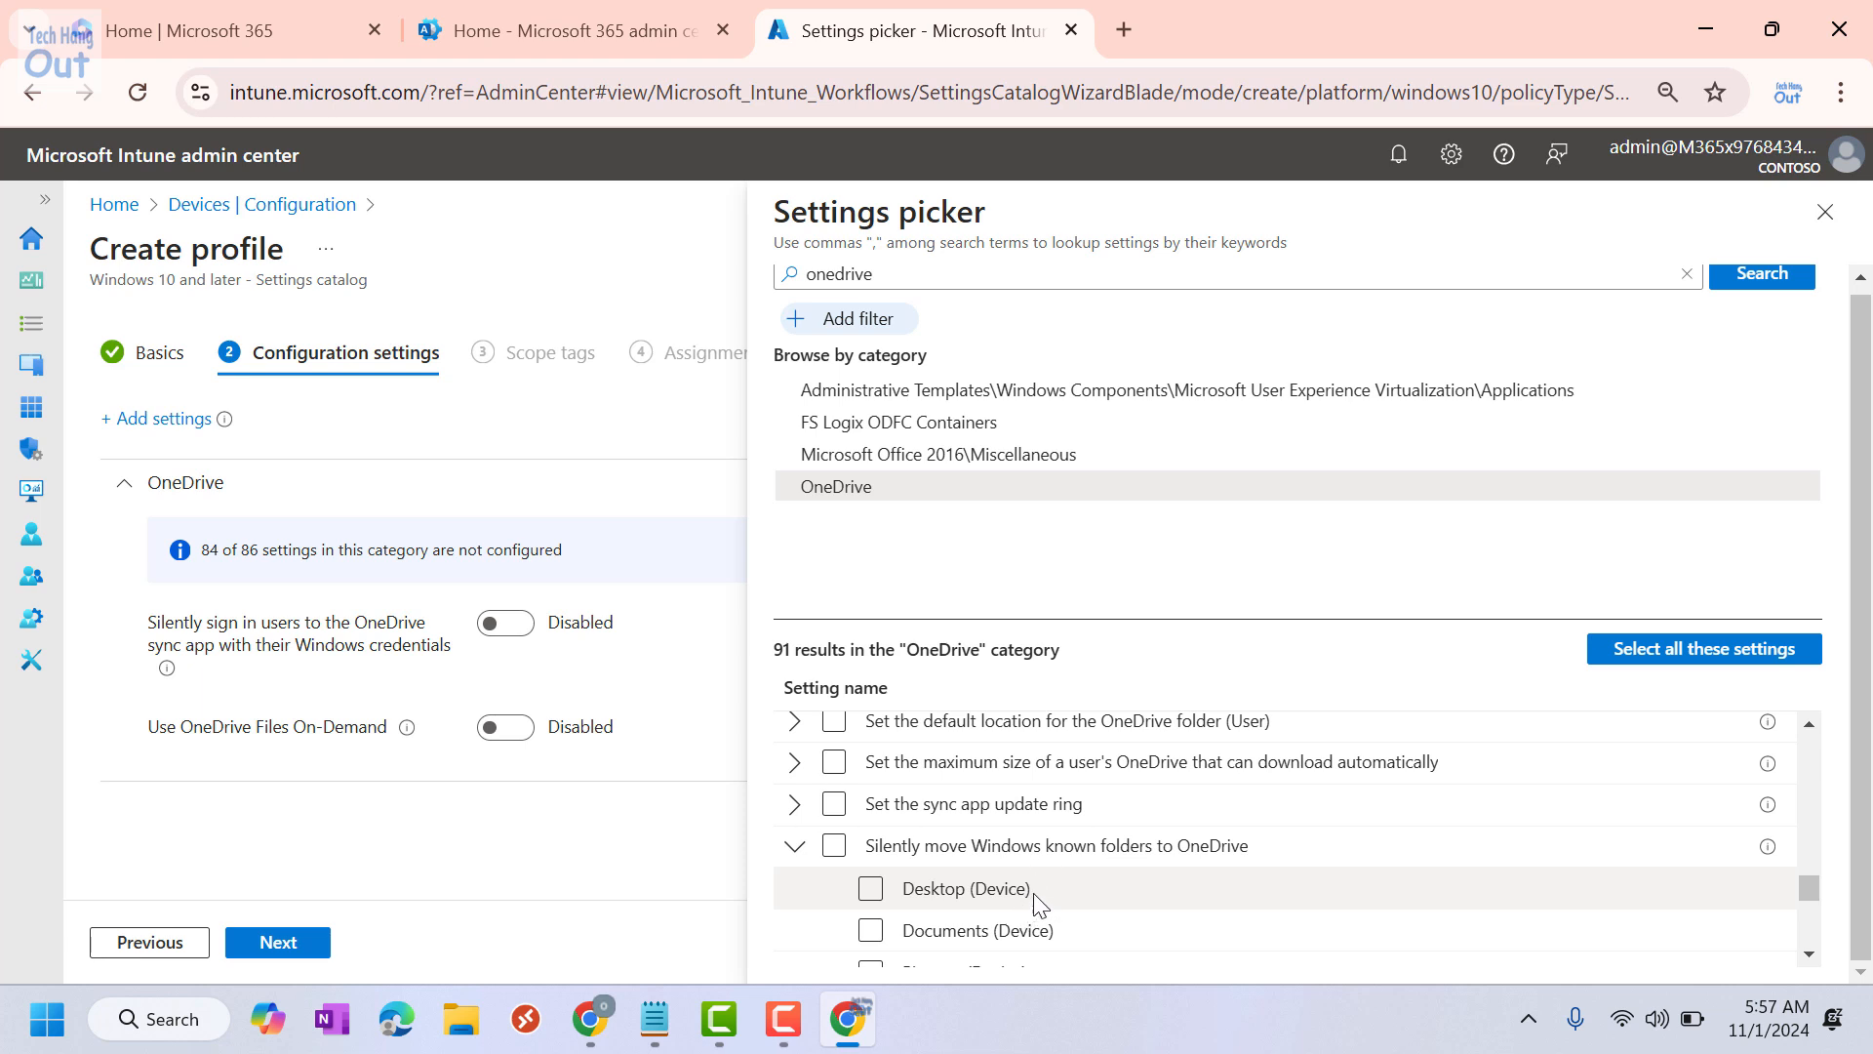
{"action": "left_click", "coordinate": [834, 847]}
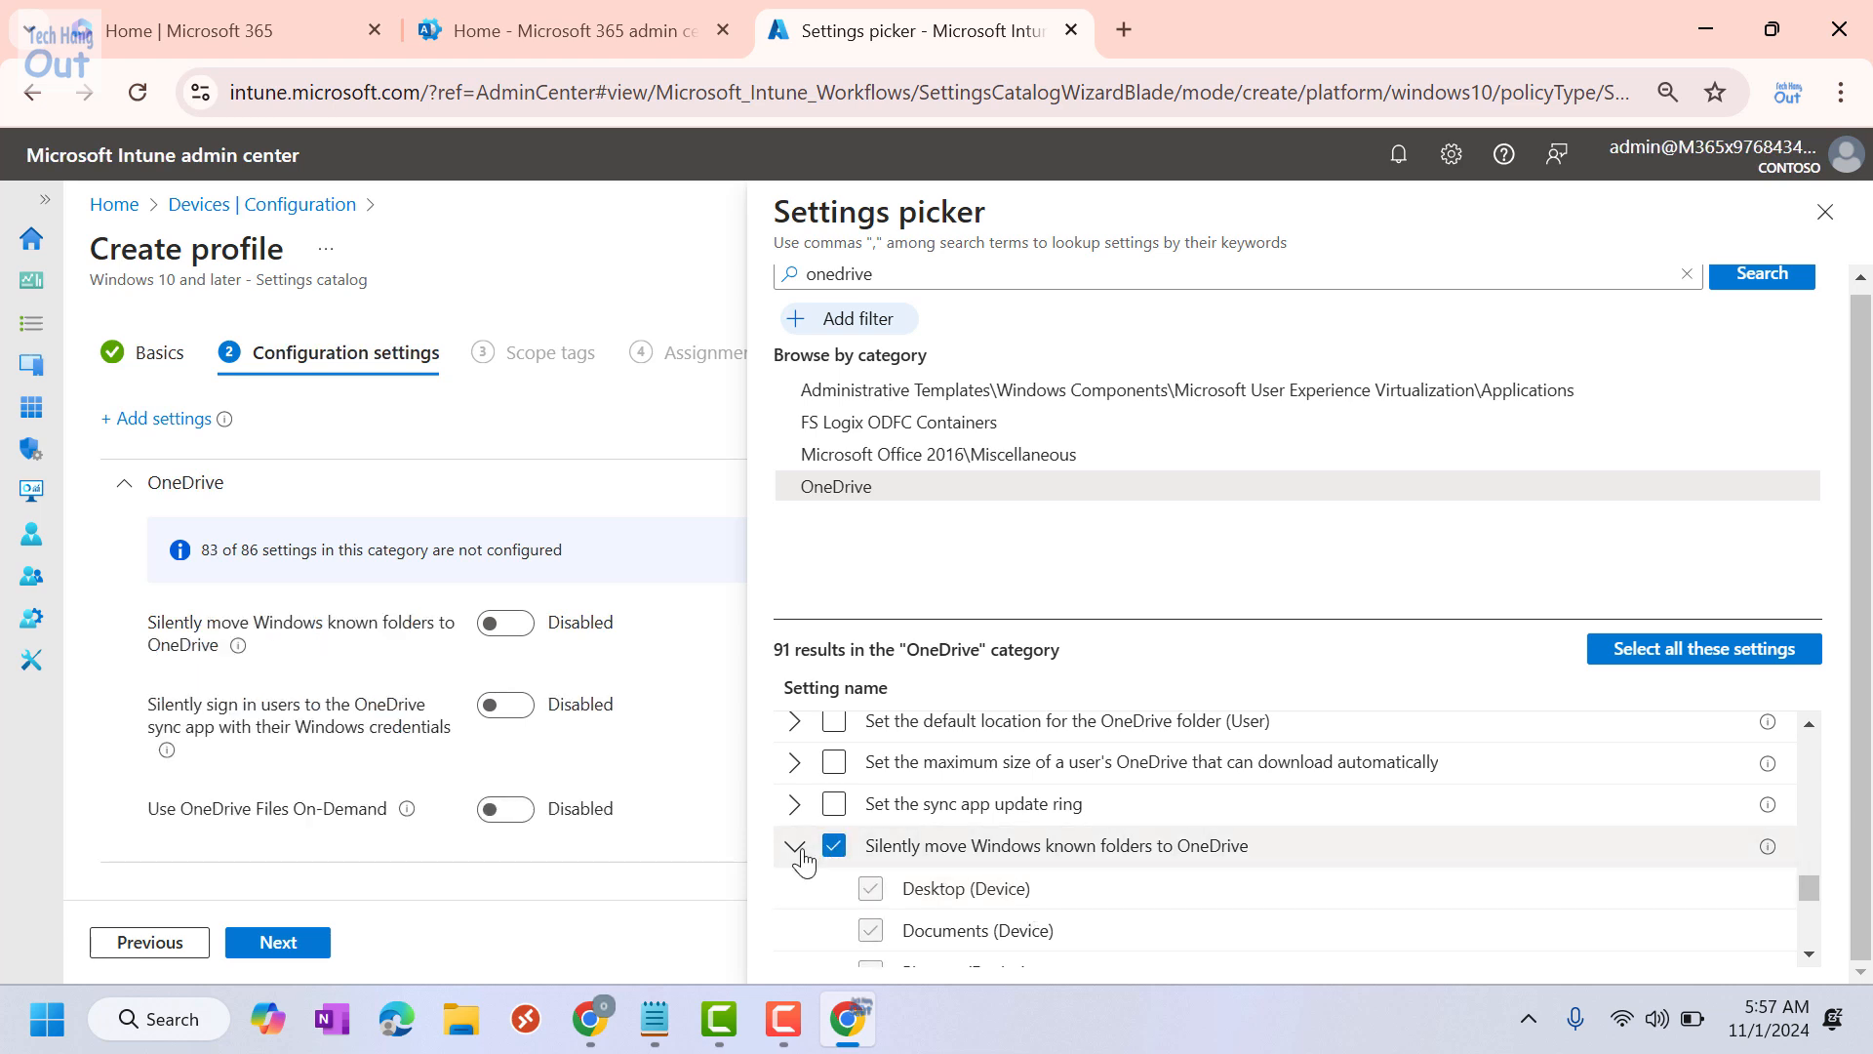
{"action": "left_click", "coordinate": [796, 848]}
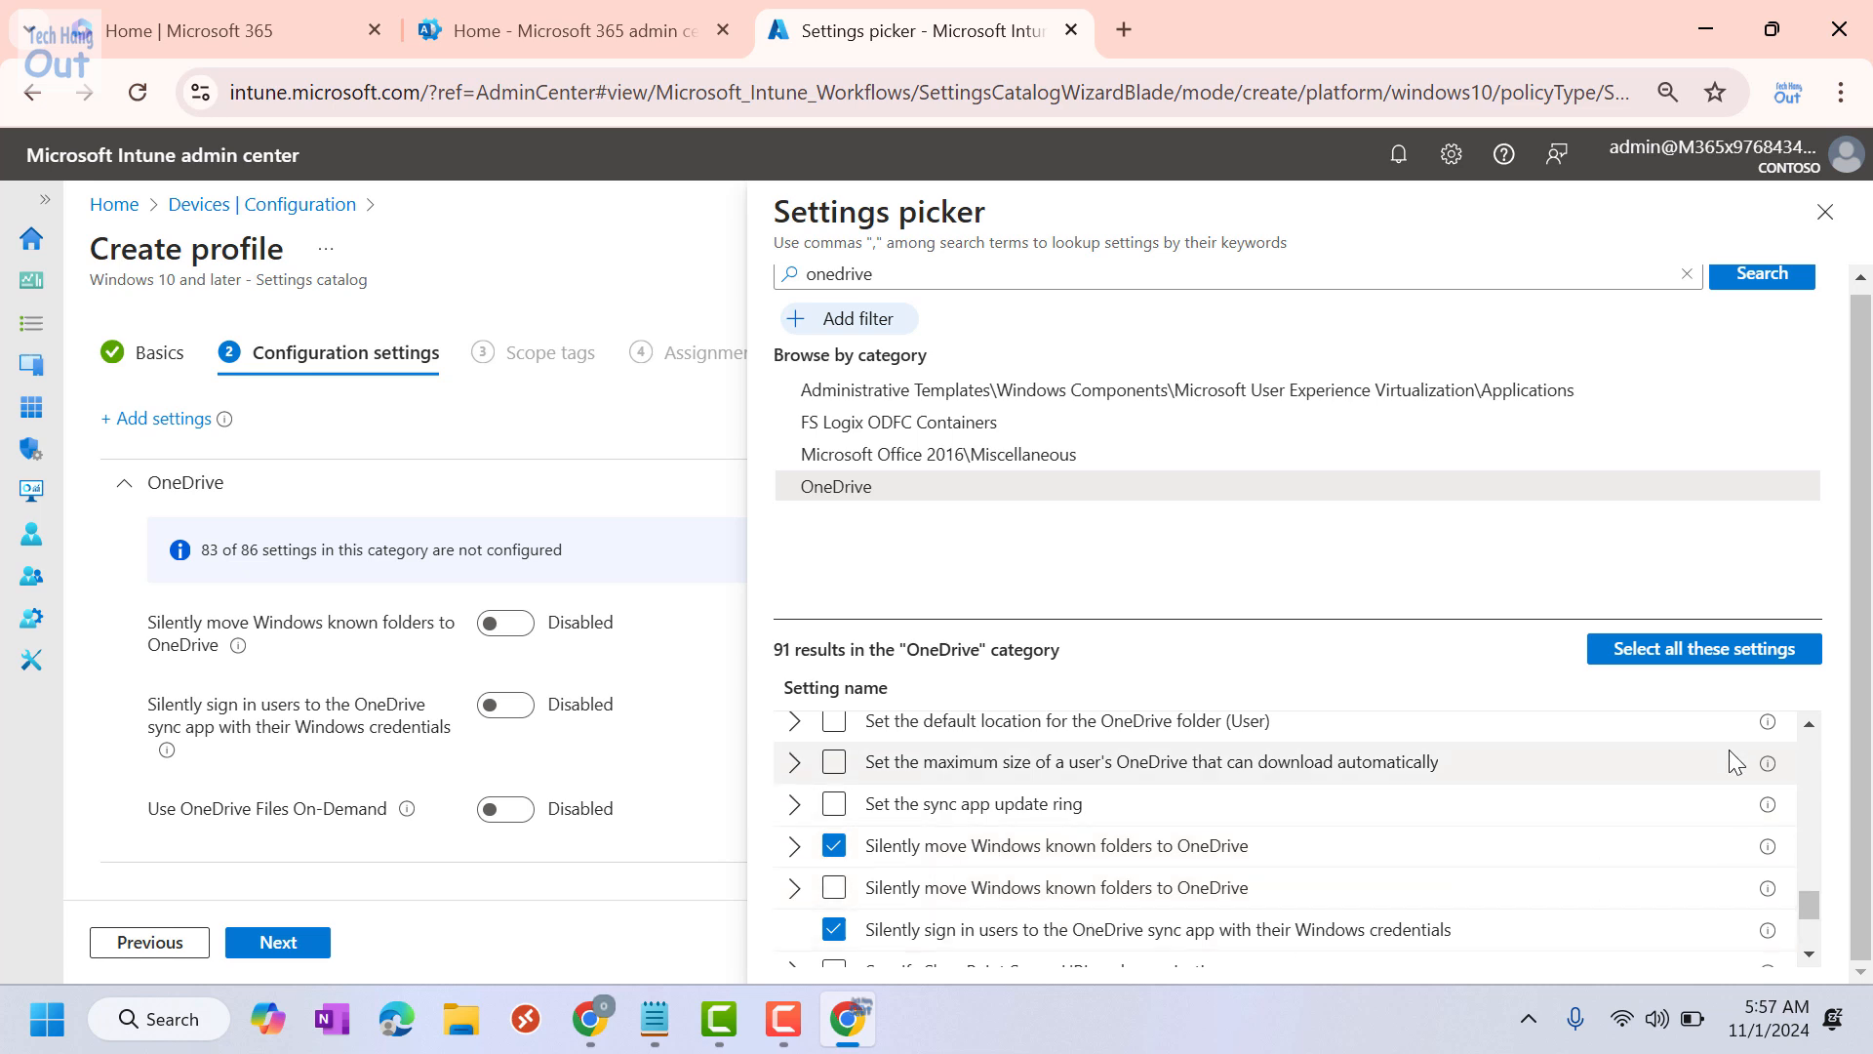
{"action": "left_click", "coordinate": [1811, 724]}
{"action": "left_click", "coordinate": [1810, 723]}
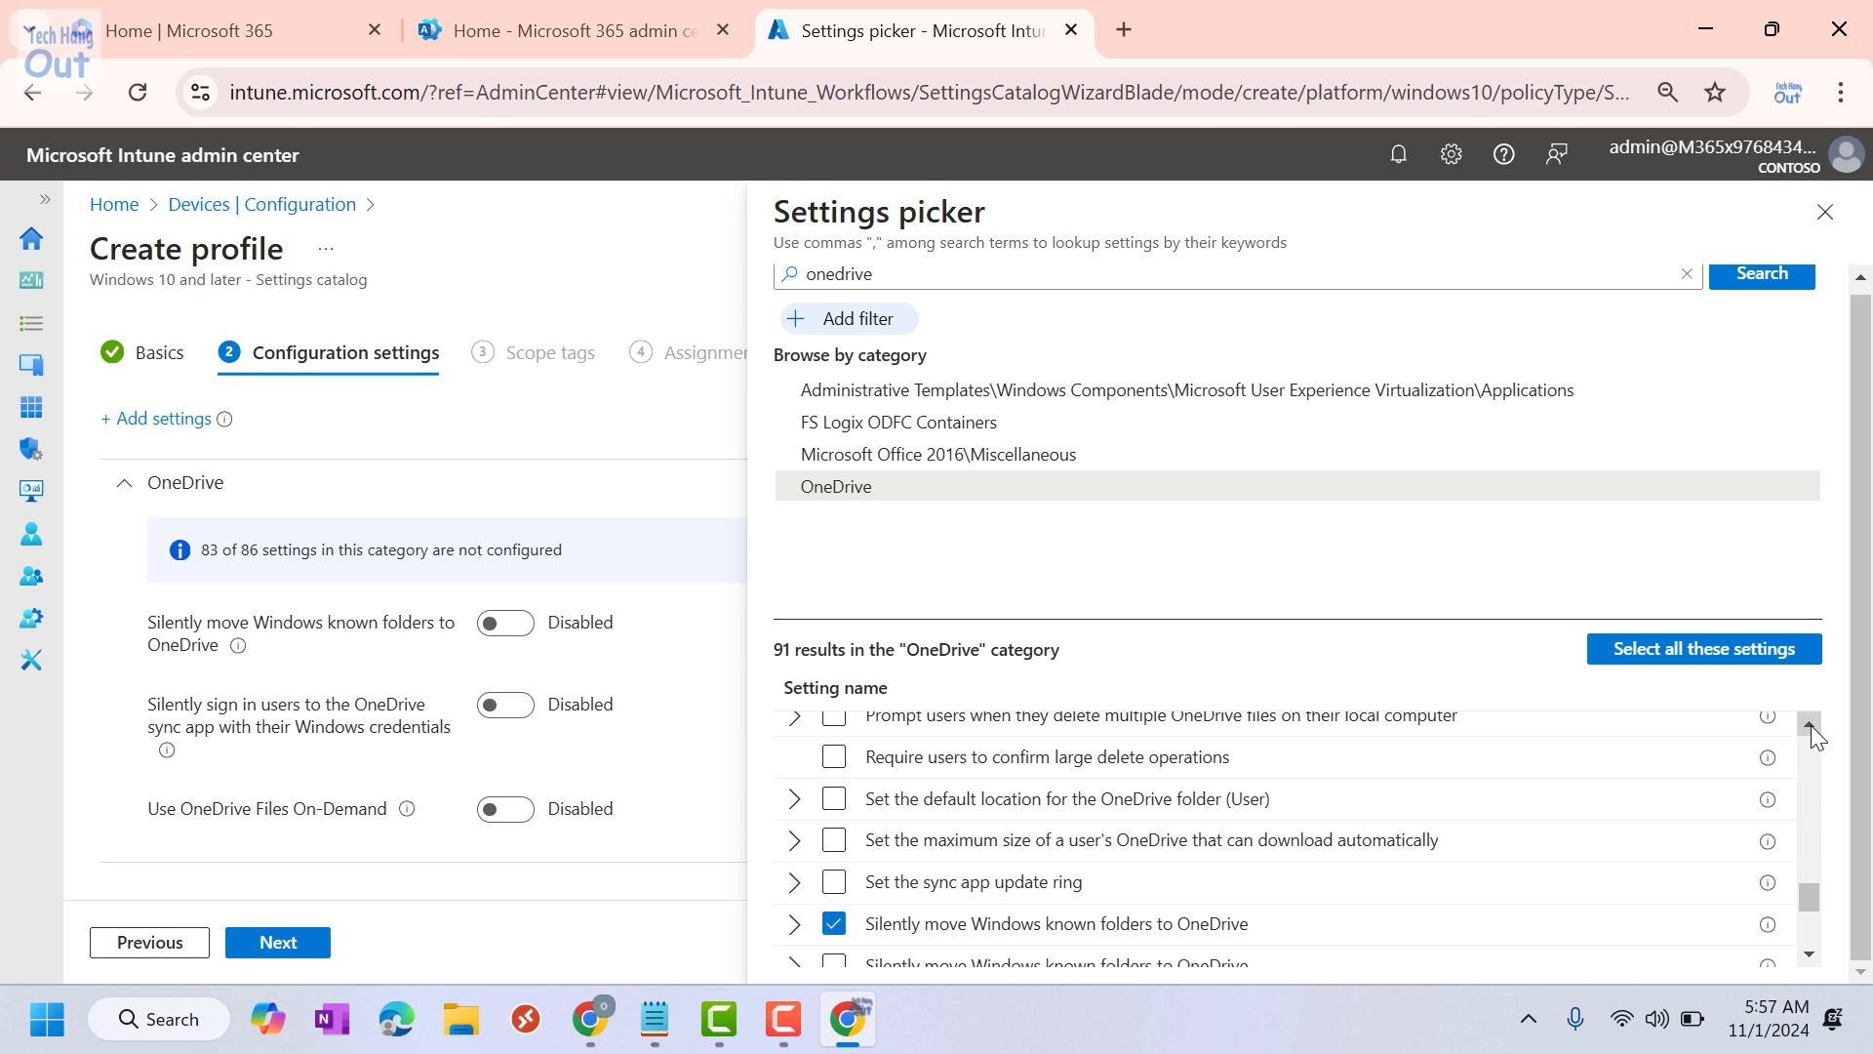
{"action": "left_click", "coordinate": [1811, 724]}
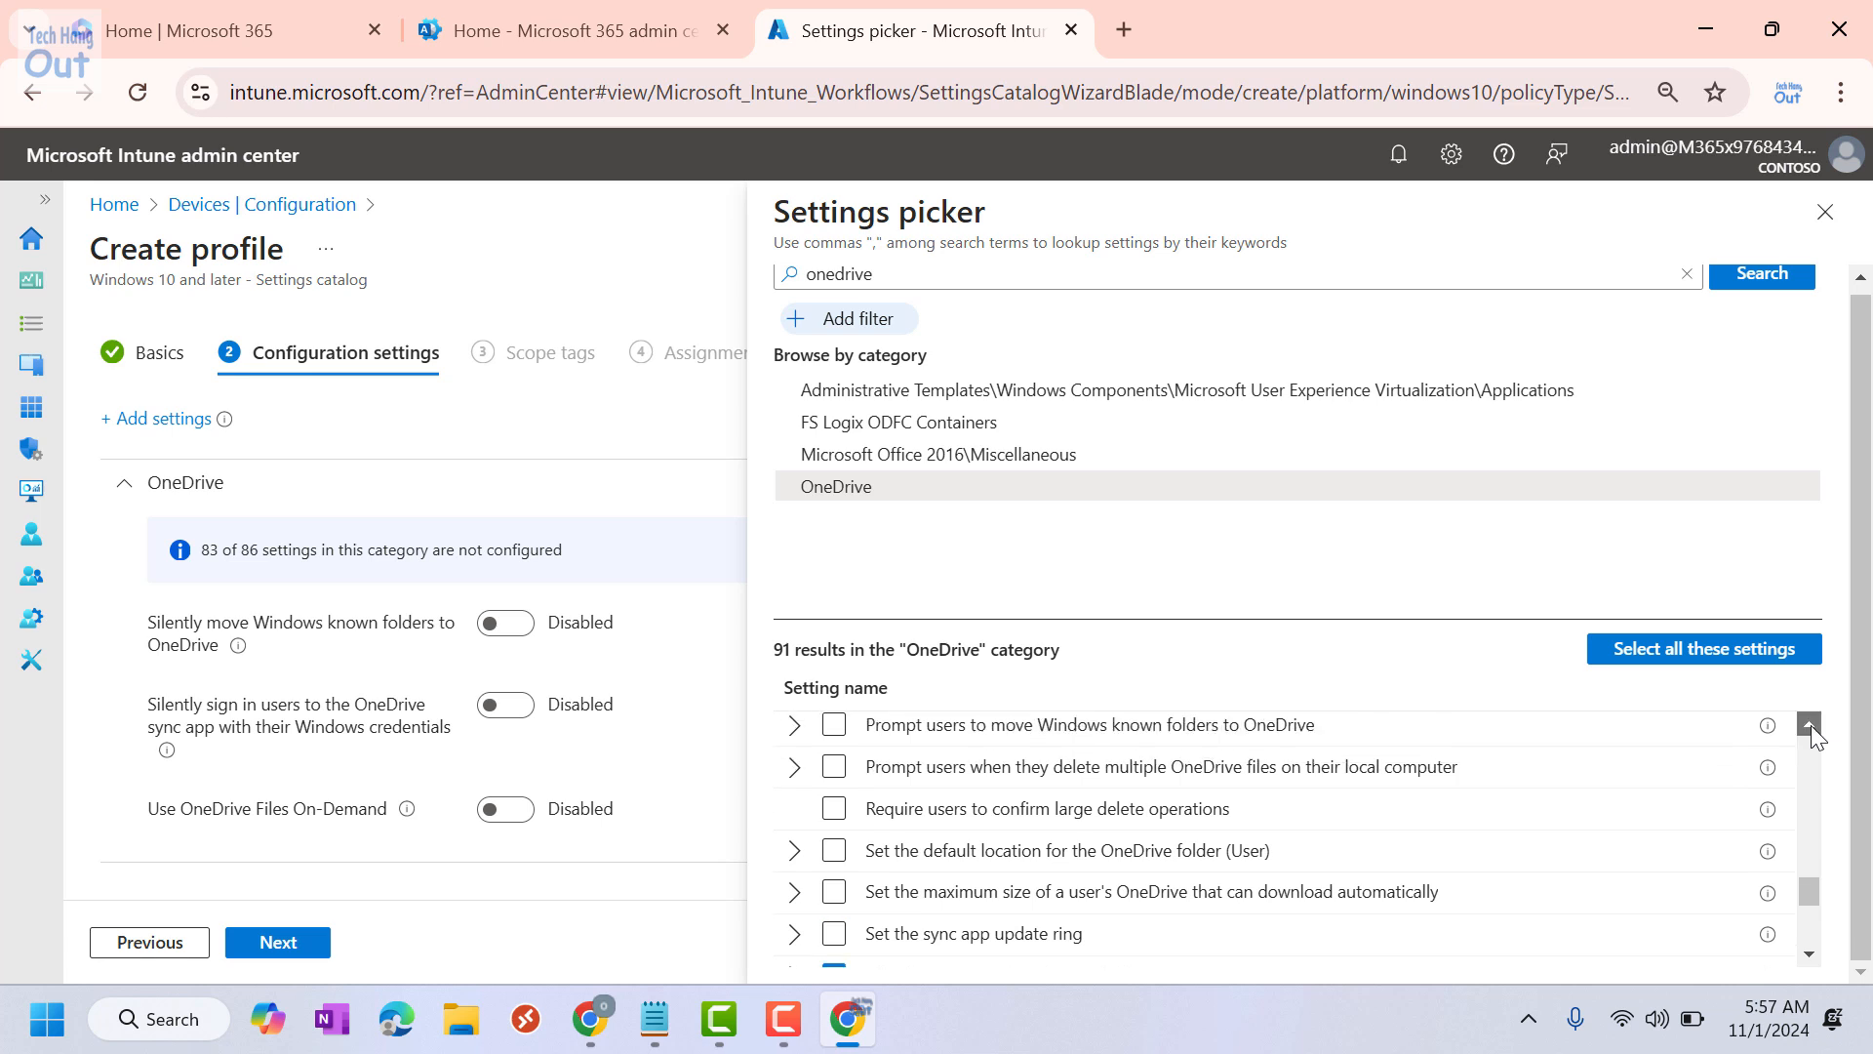
{"action": "left_click", "coordinate": [1811, 724]}
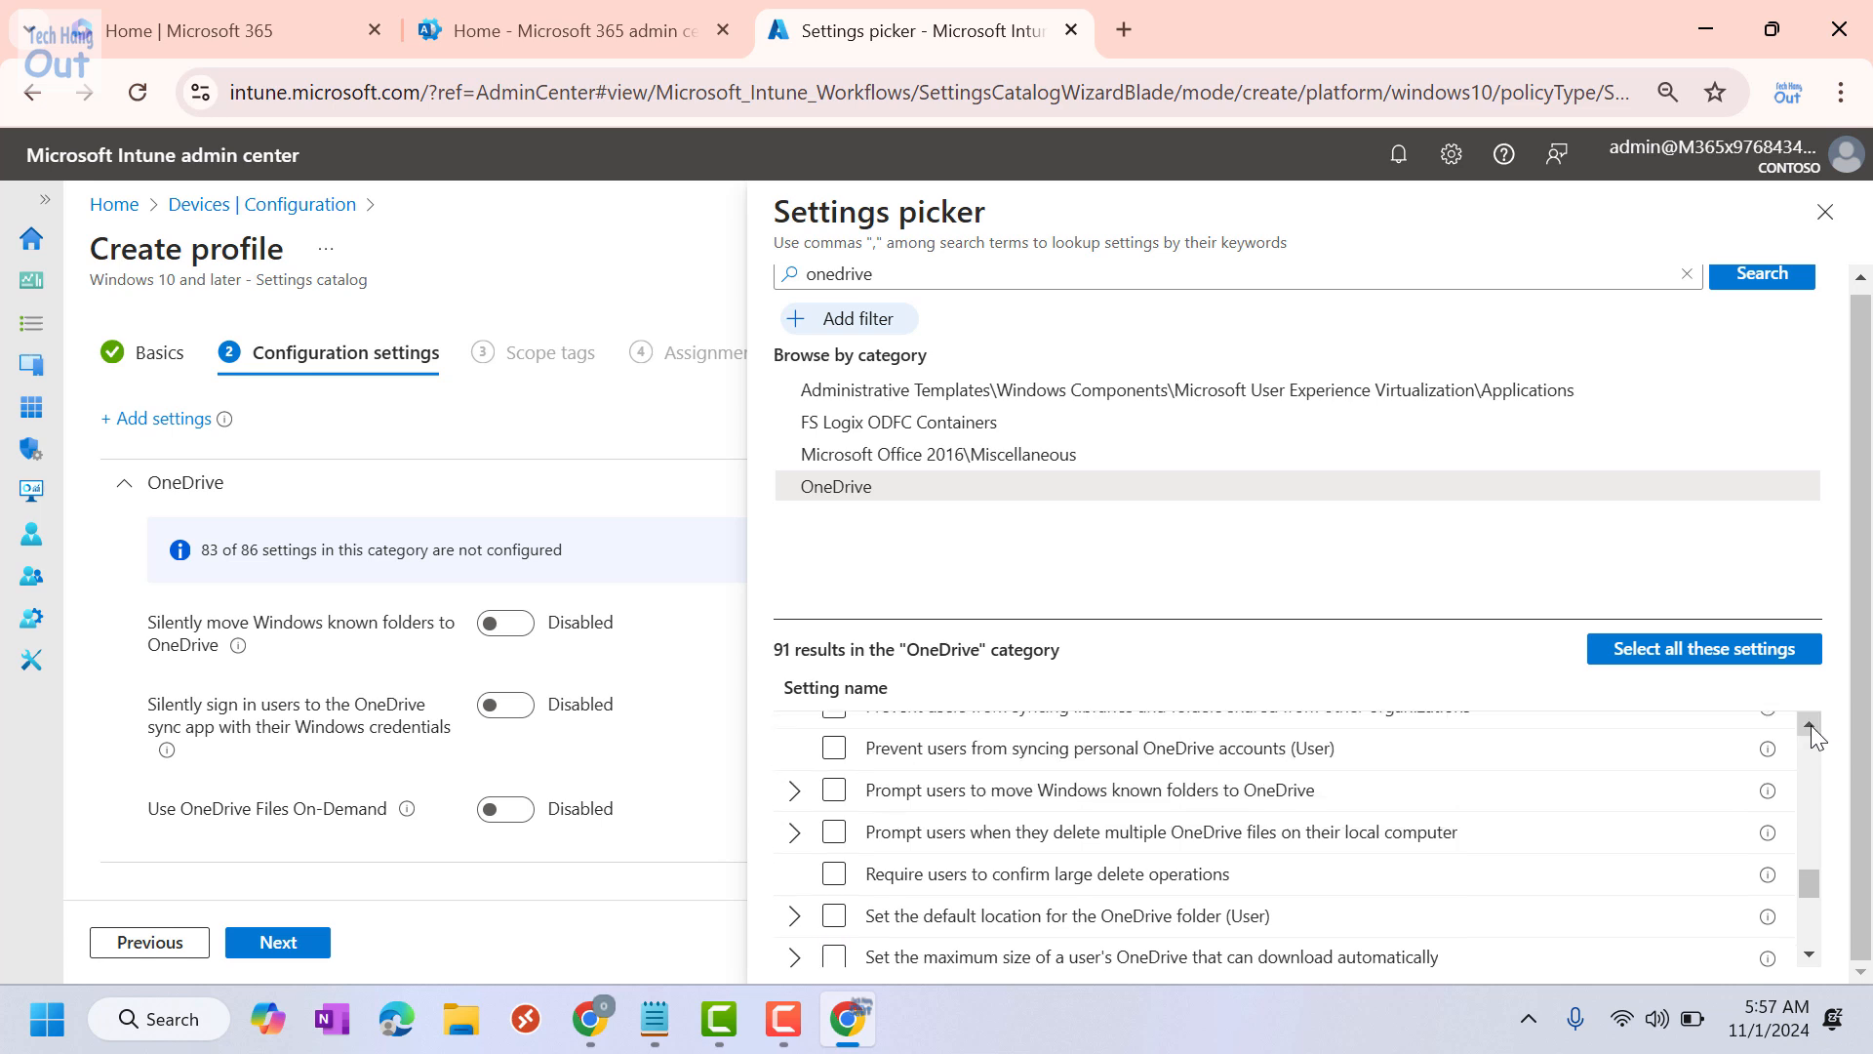
{"action": "left_click", "coordinate": [836, 792]}
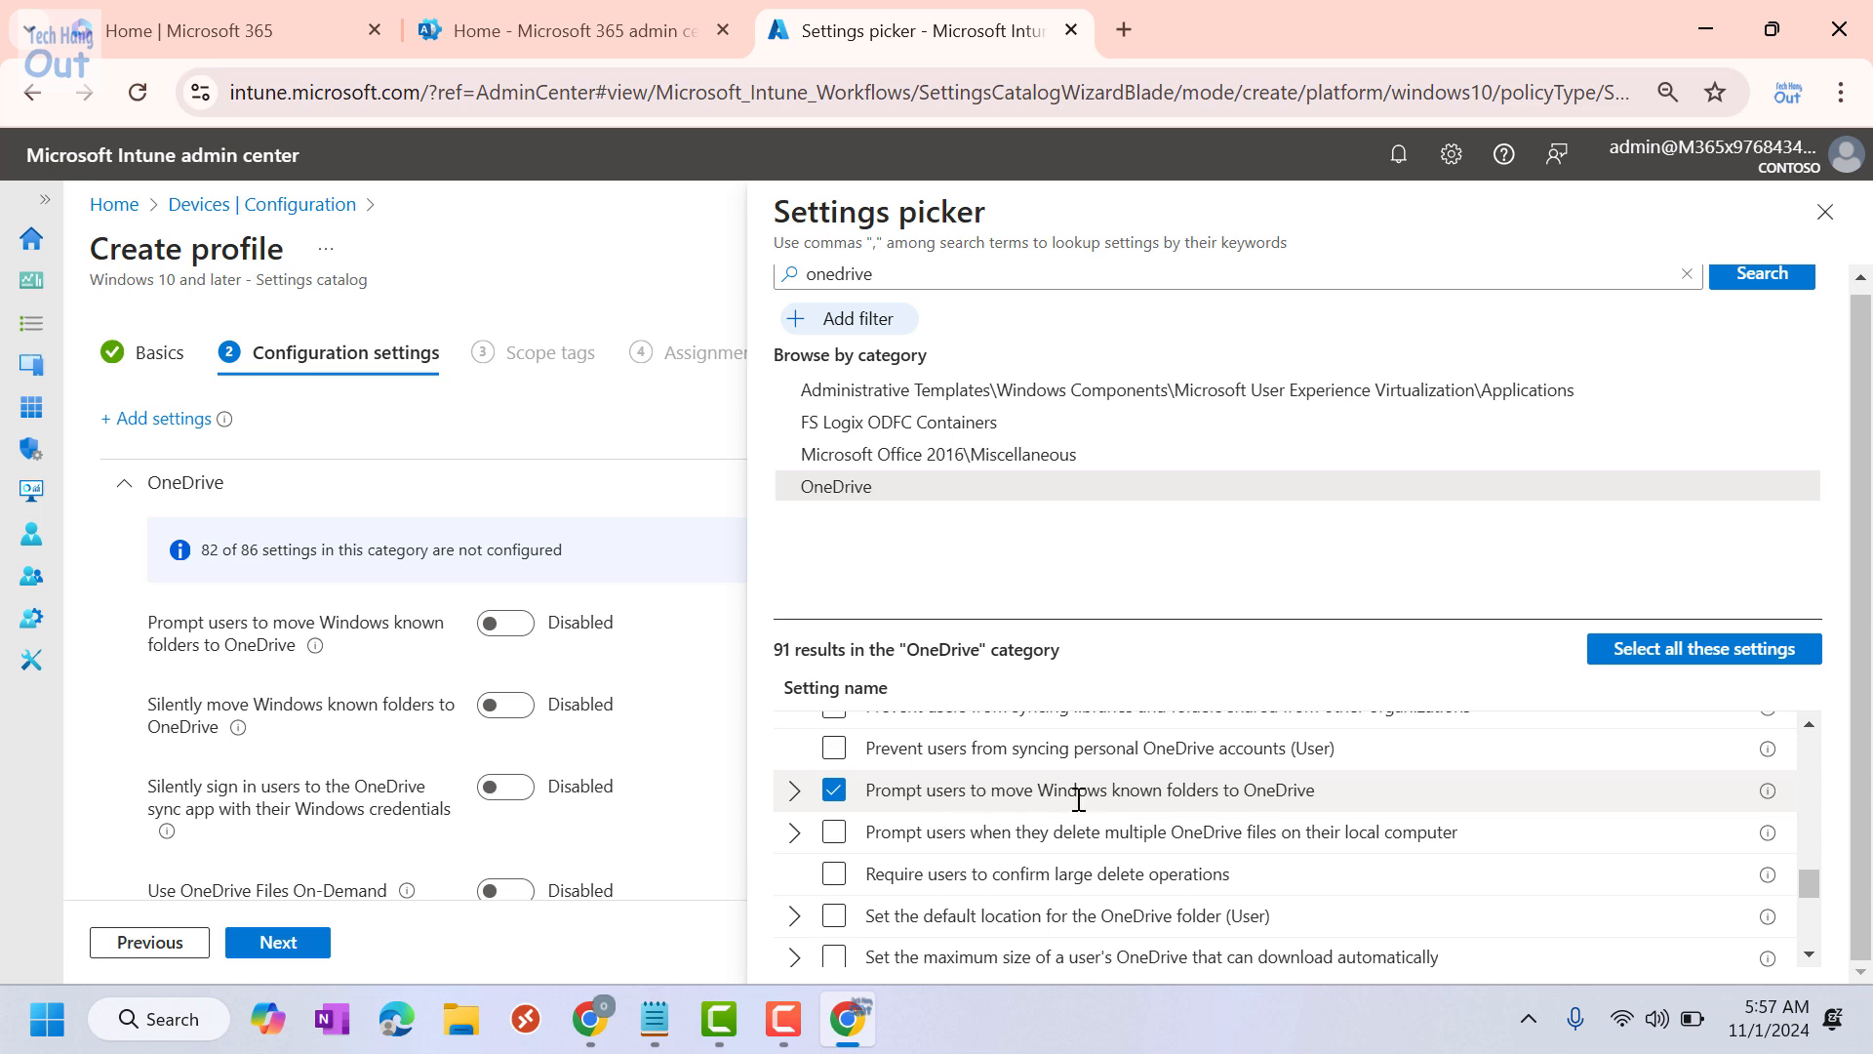
{"action": "left_click", "coordinate": [836, 790]}
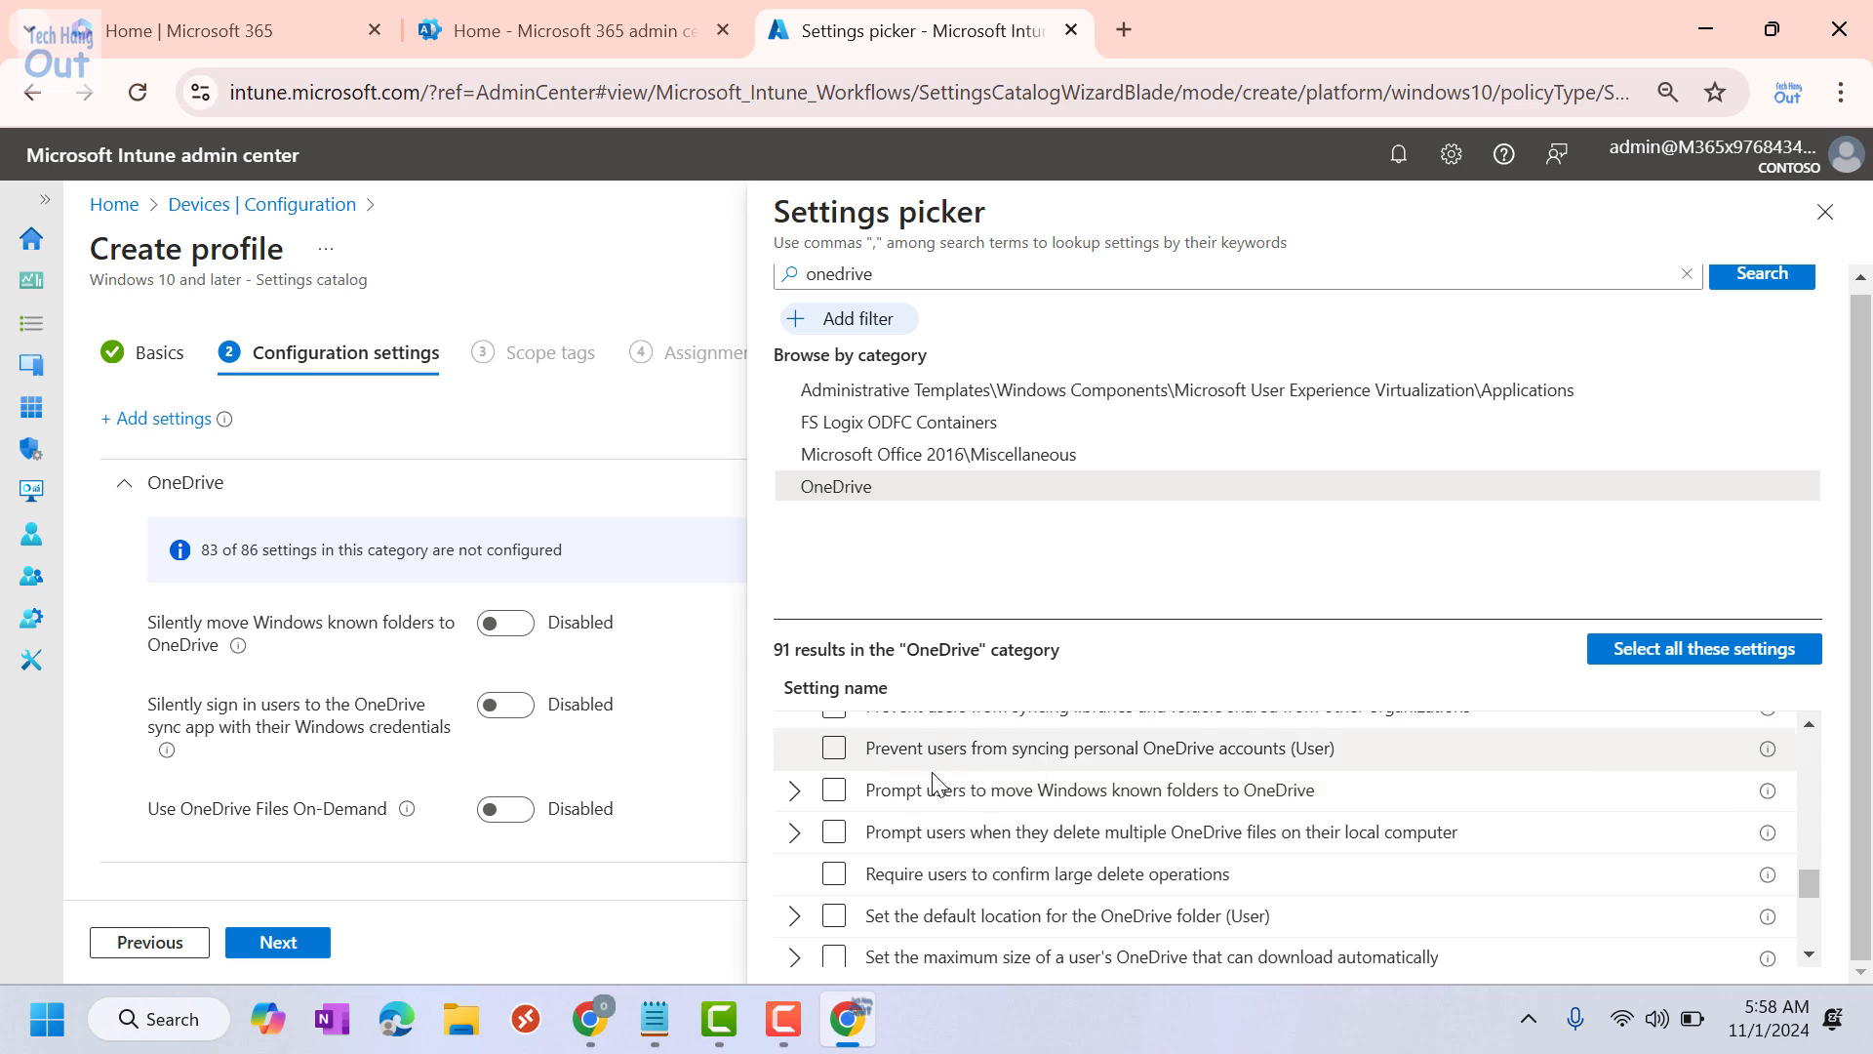
Step: Add the "Prevent users from redirecting their Windows known folders to their PC" setting to the profile
{"action": "left_click", "coordinate": [1812, 724]}
{"action": "left_click", "coordinate": [1812, 724]}
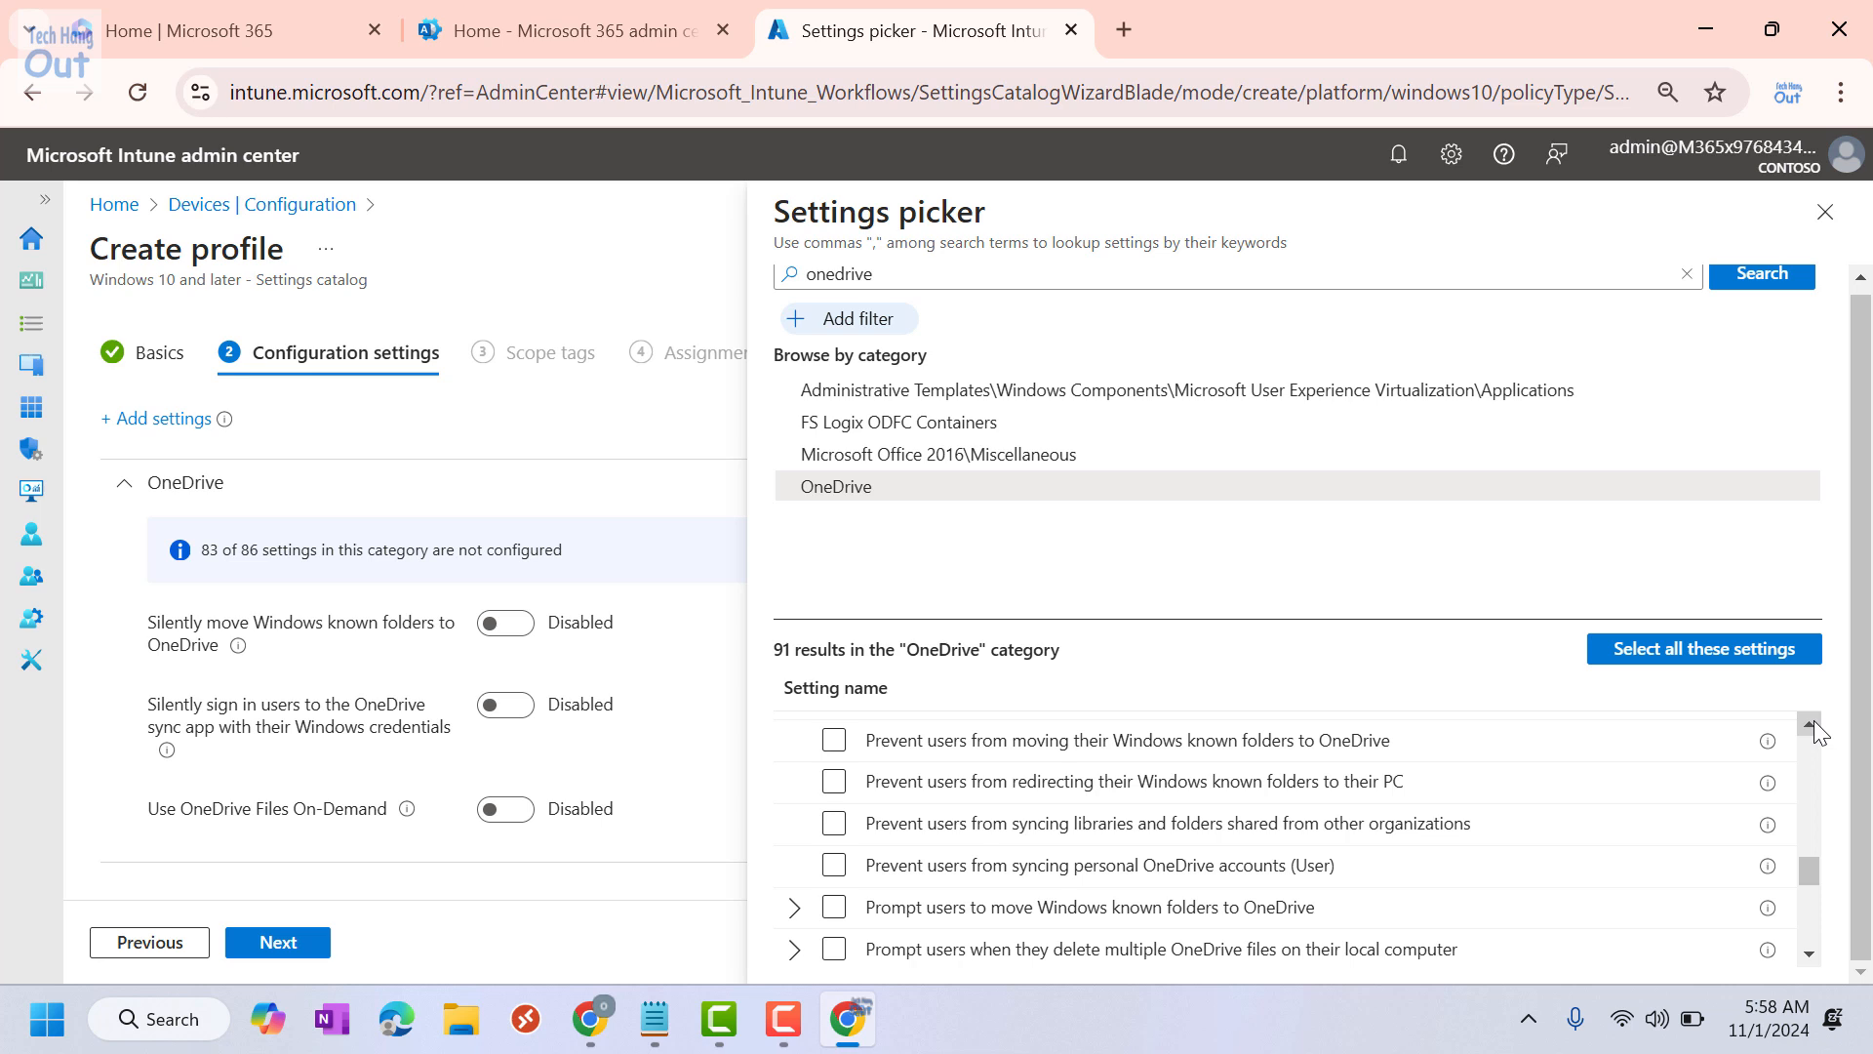
{"action": "left_click", "coordinate": [1812, 724]}
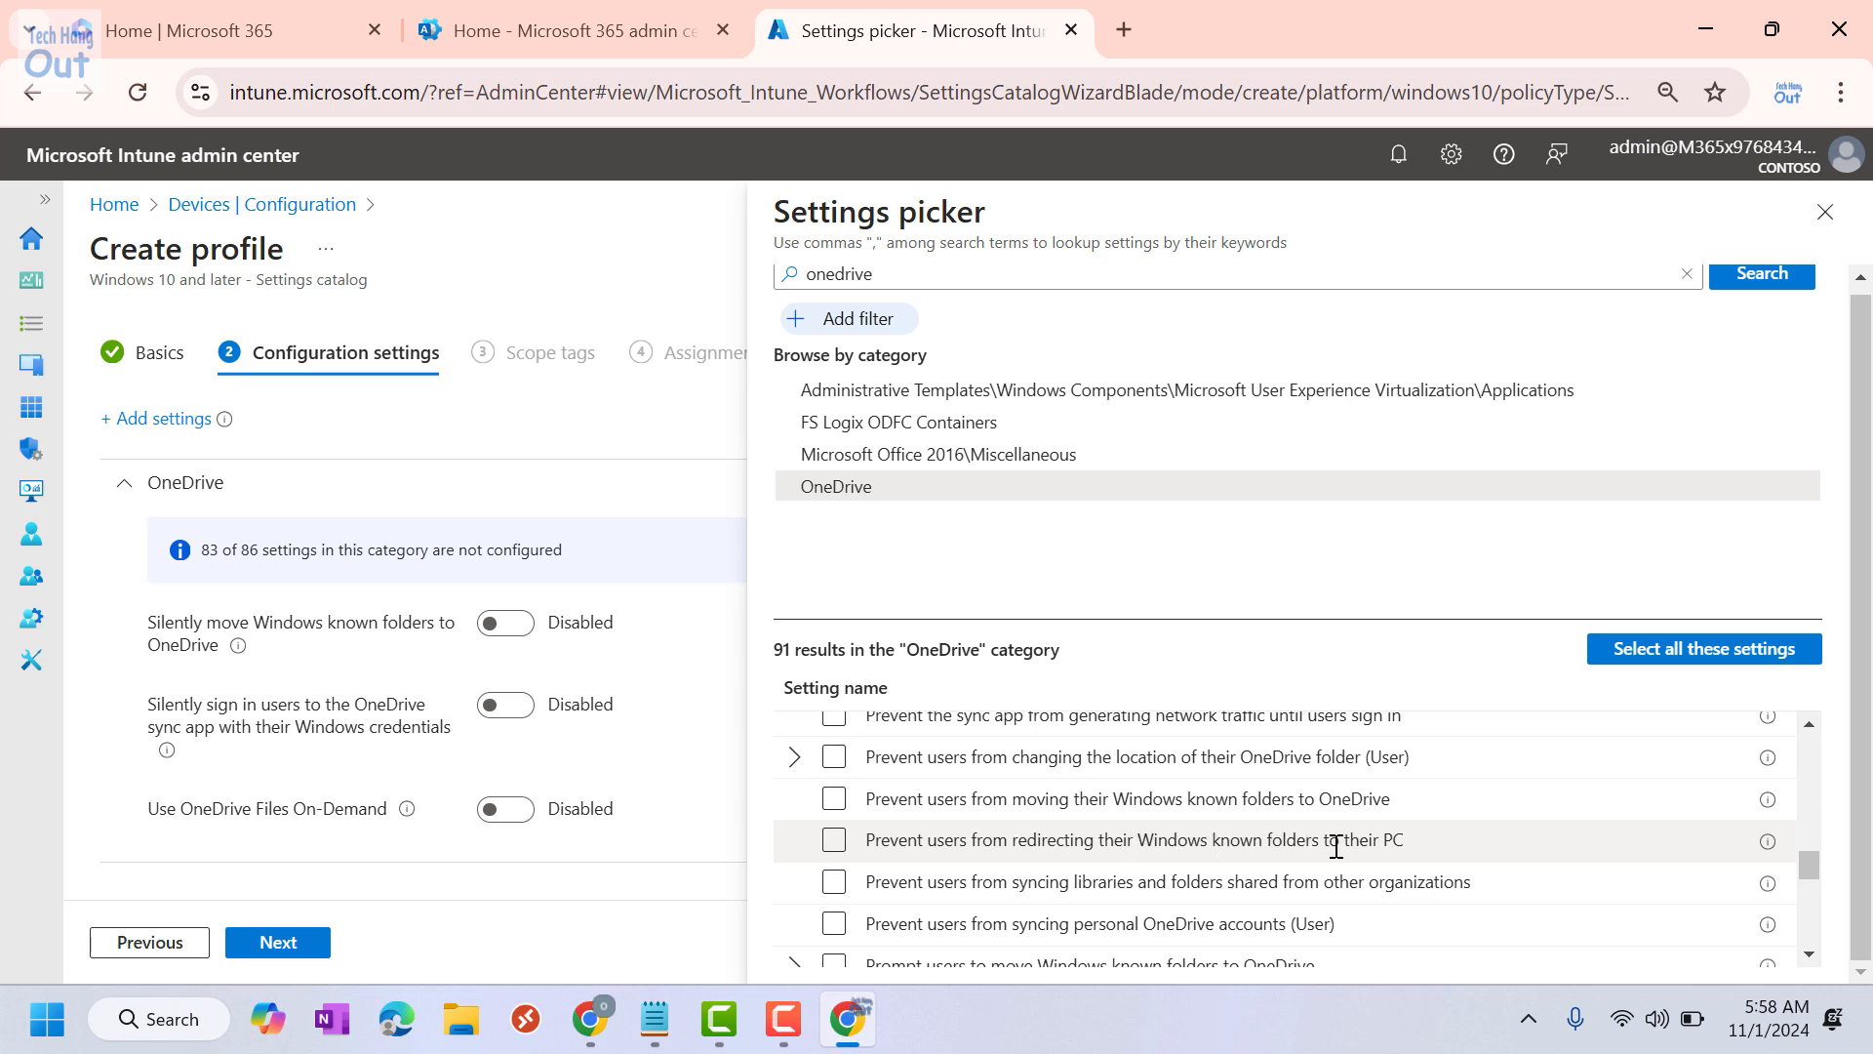
{"action": "left_click", "coordinate": [835, 841]}
{"action": "left_click", "coordinate": [834, 841]}
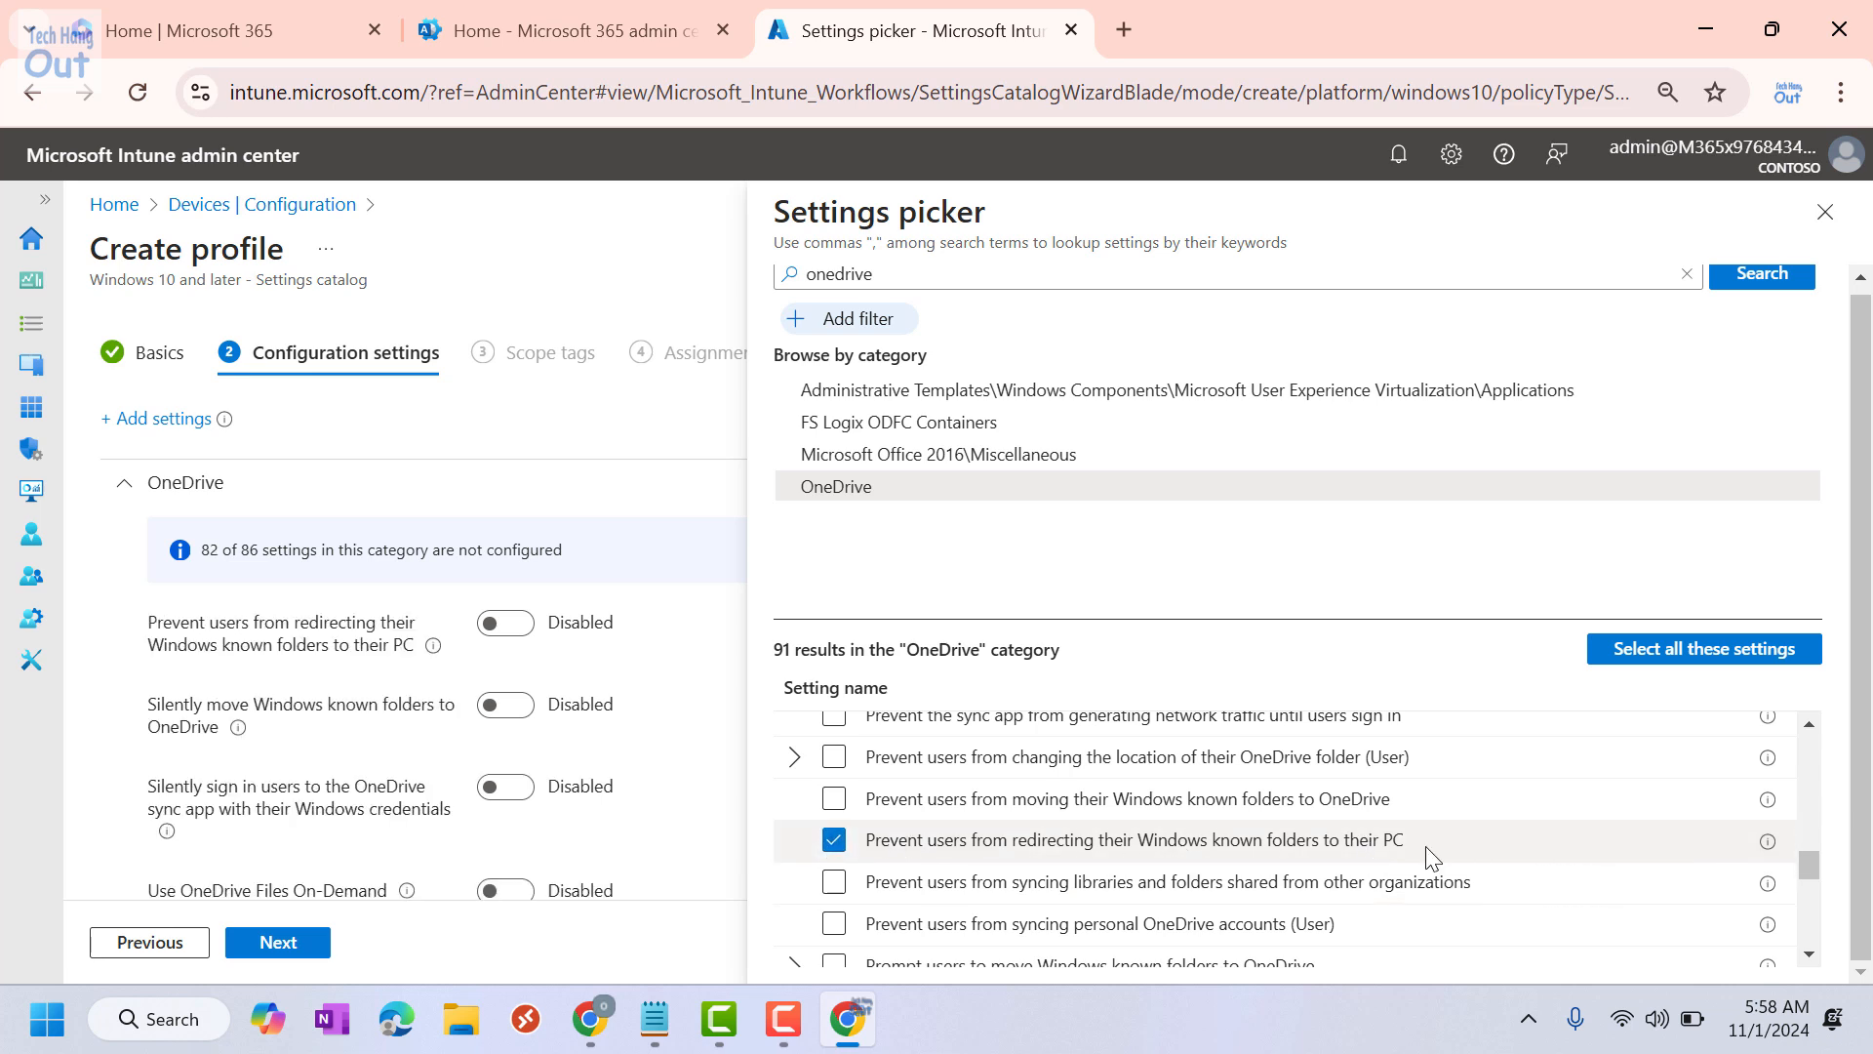
Step: Look through the other settings in the OneDrive category, up to the start of the list and back down, for further relevant options
{"action": "left_click", "coordinate": [1807, 722]}
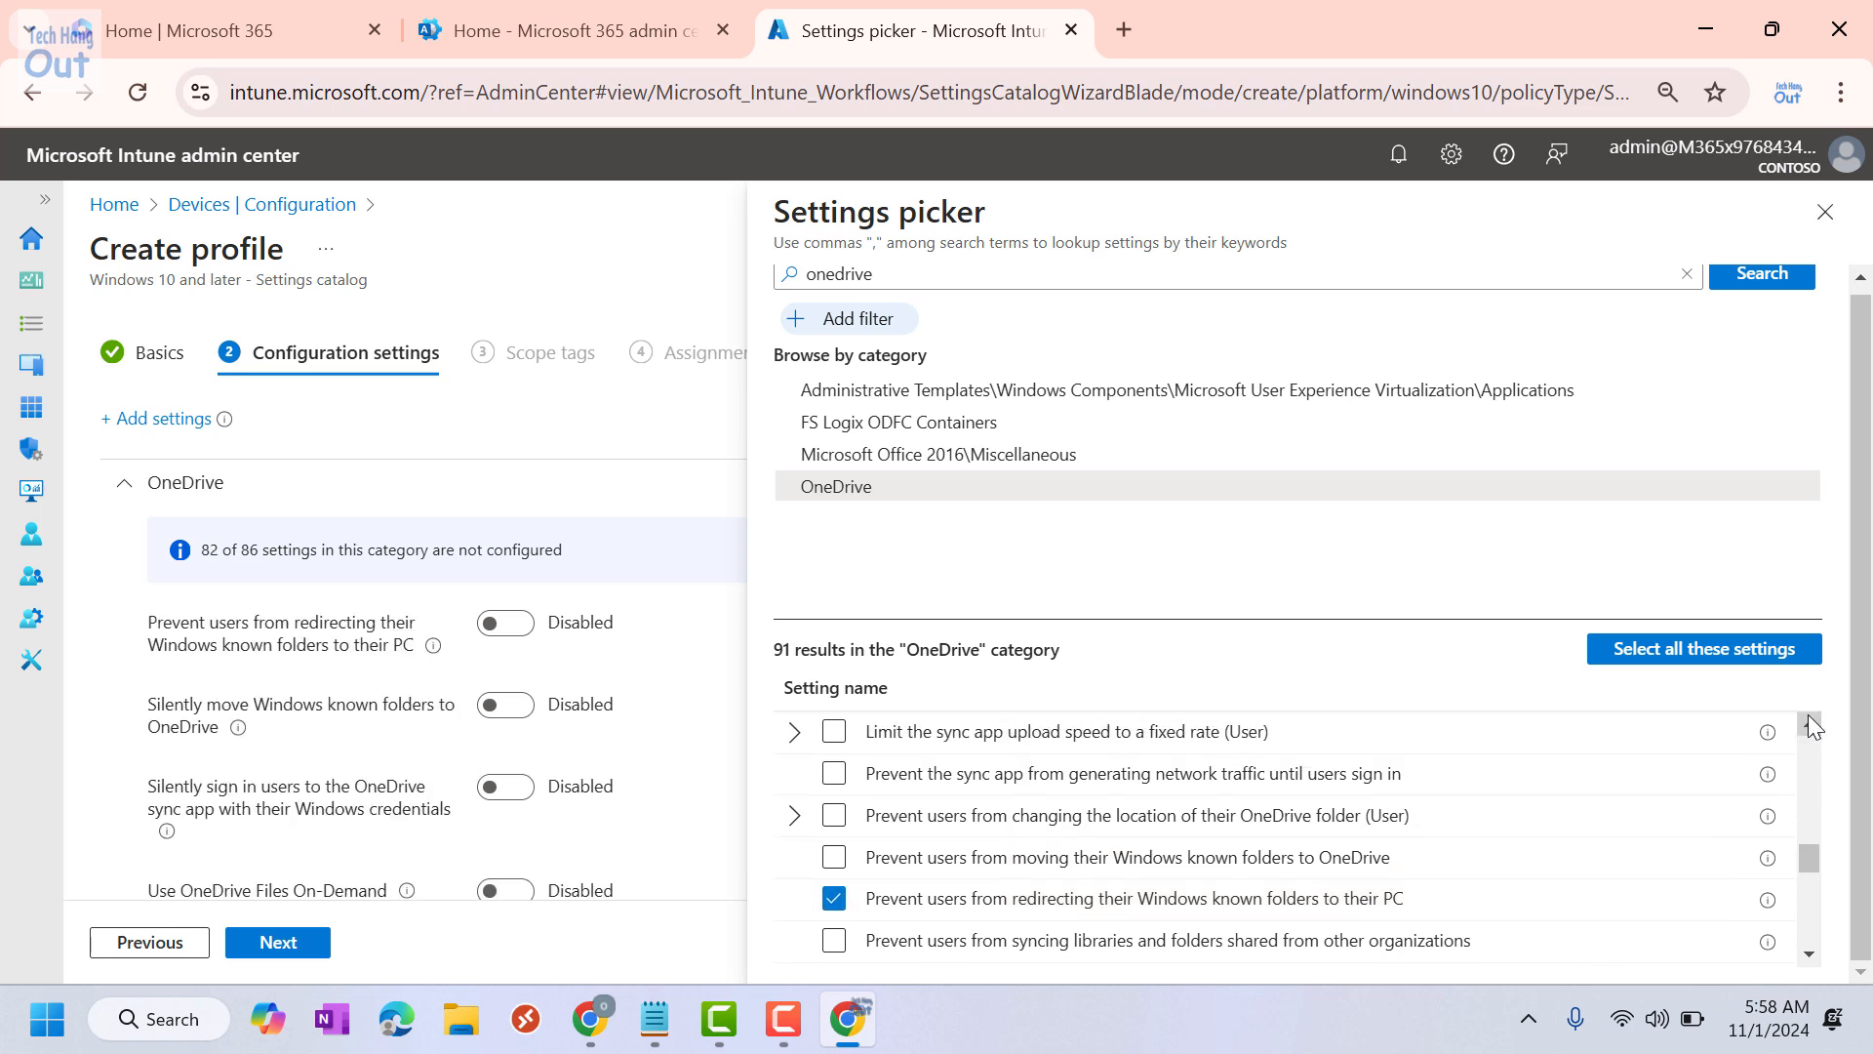
{"action": "left_click", "coordinate": [1807, 721]}
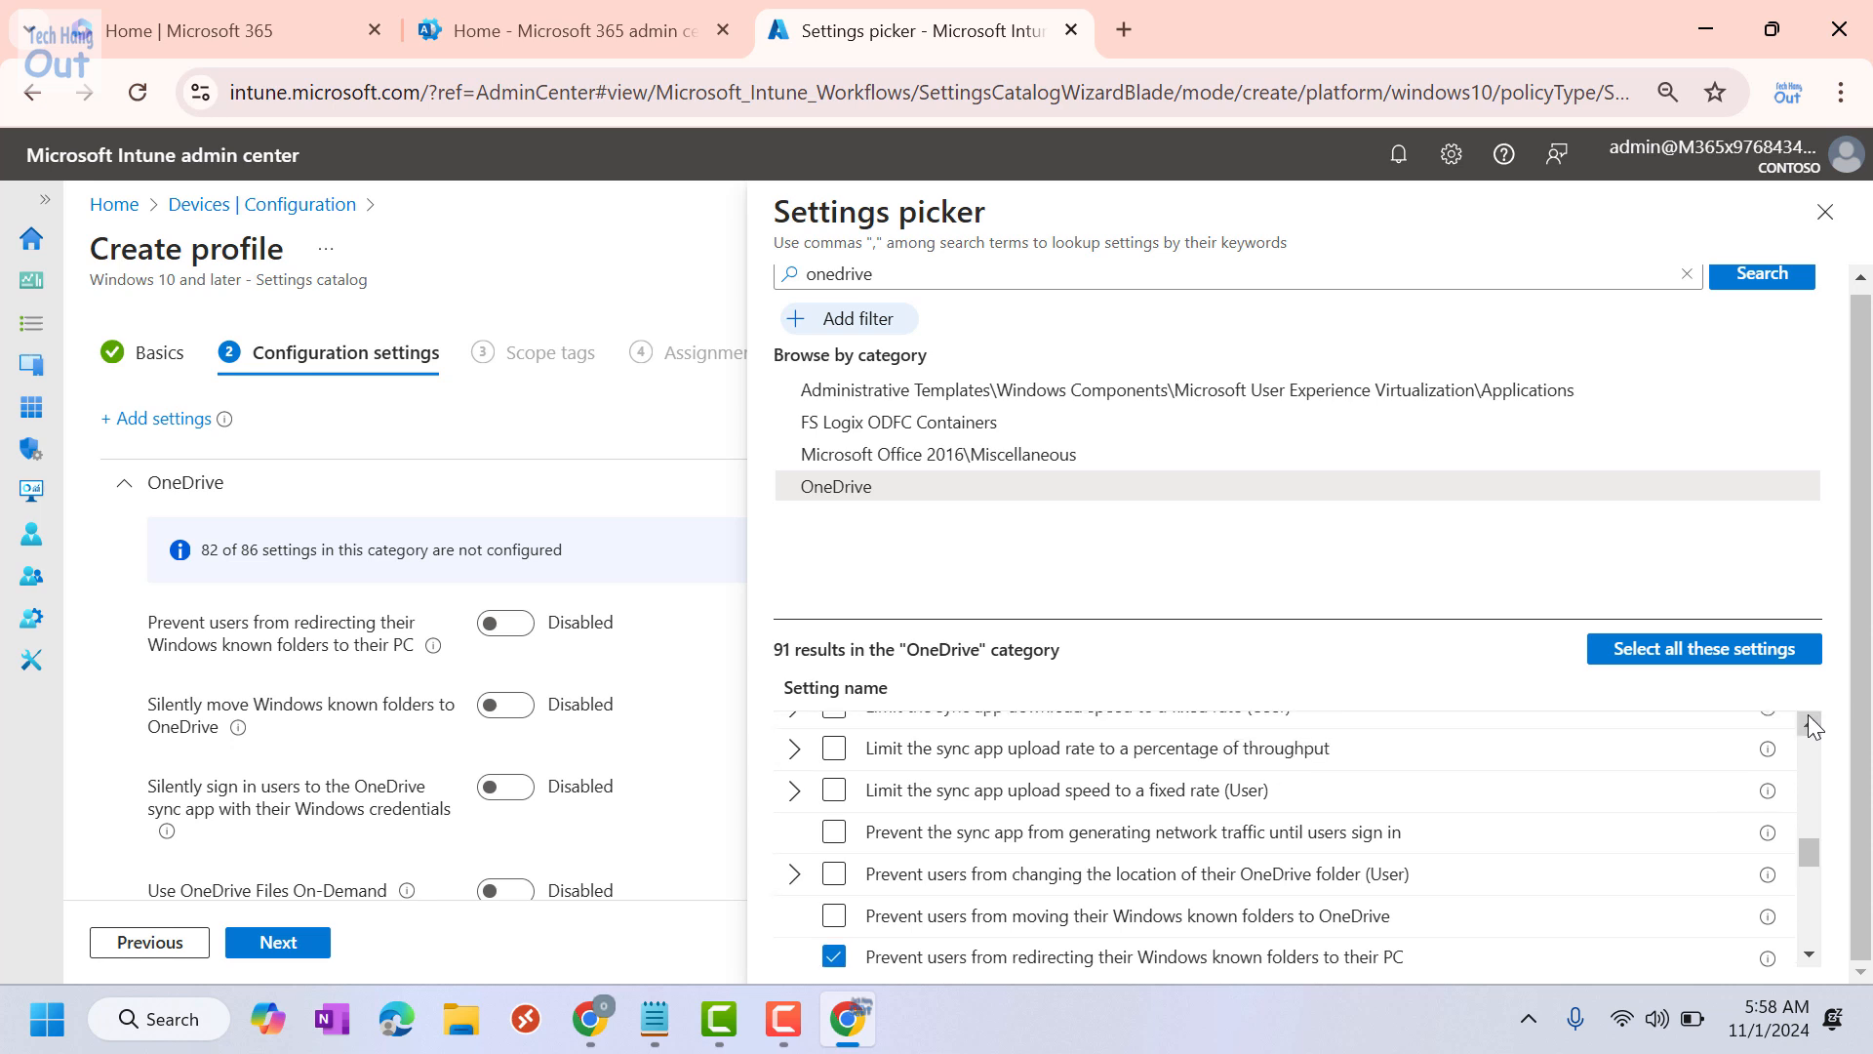
{"action": "left_click", "coordinate": [1807, 722]}
{"action": "left_click", "coordinate": [1806, 722]}
{"action": "left_click", "coordinate": [1807, 722]}
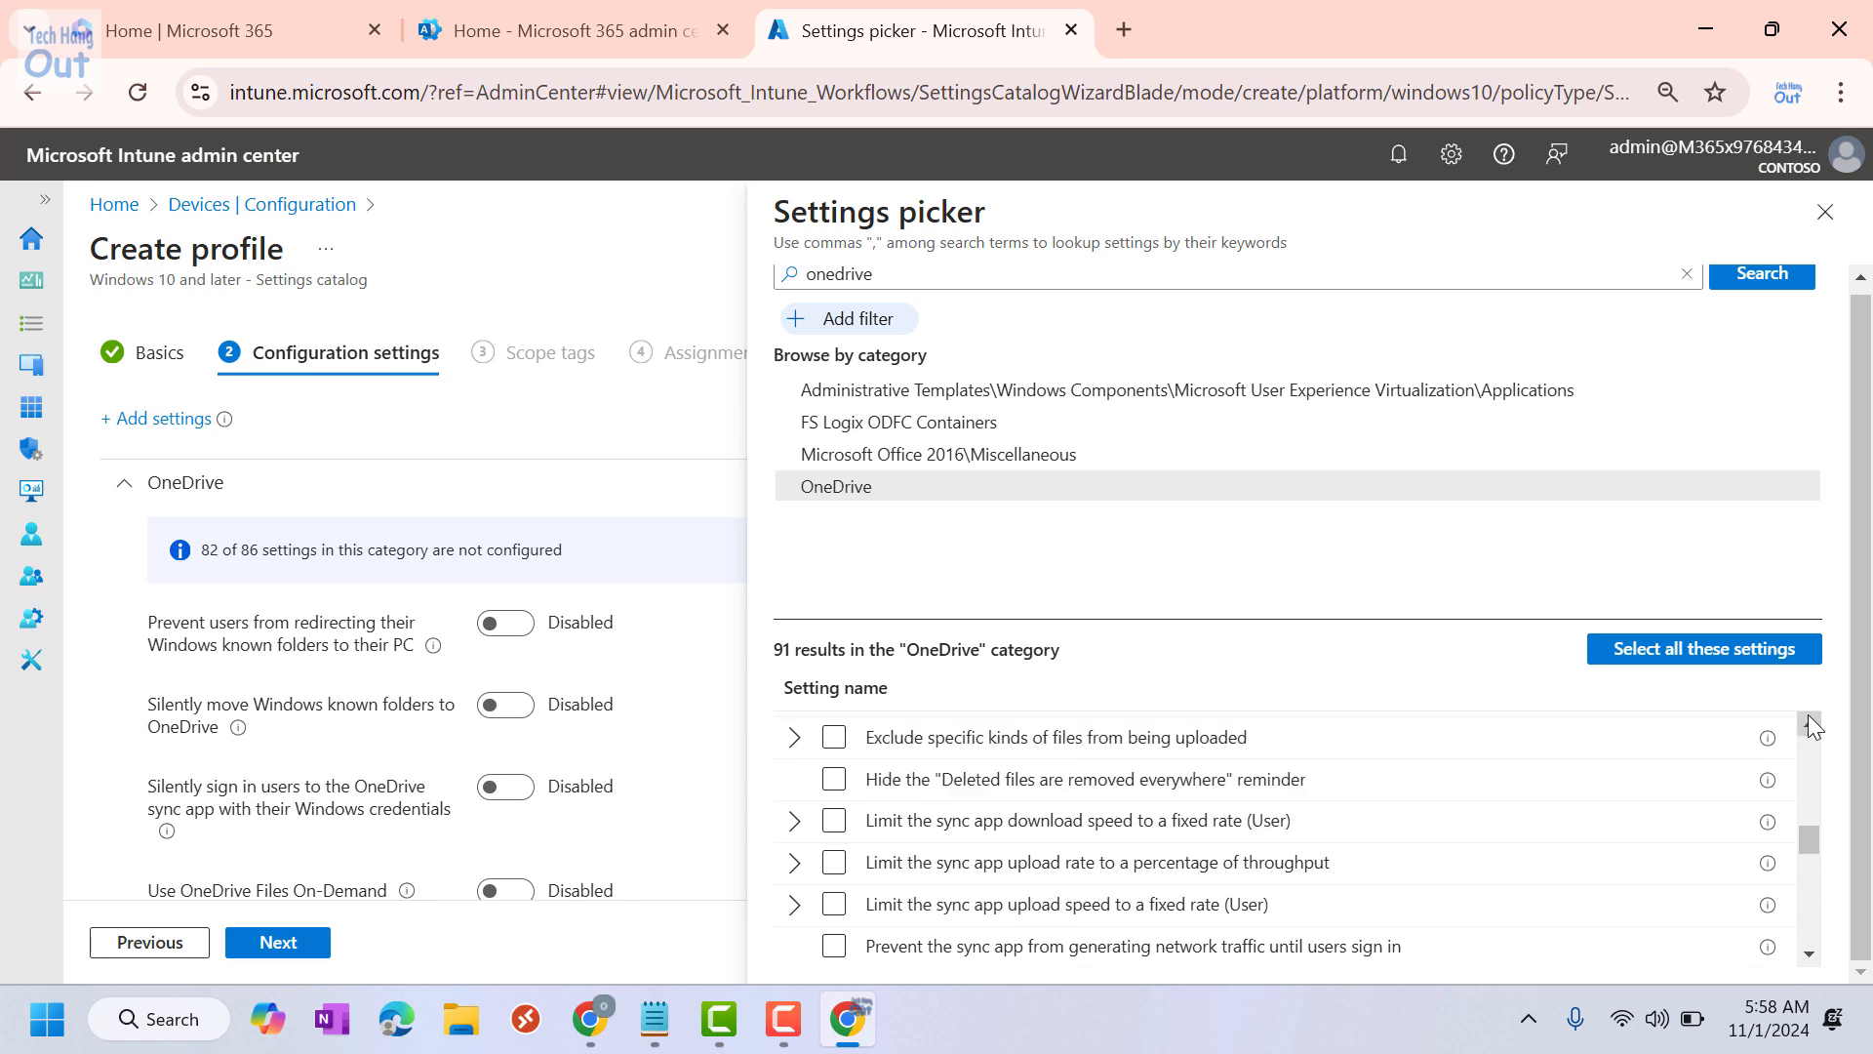
{"action": "left_click", "coordinate": [1807, 722]}
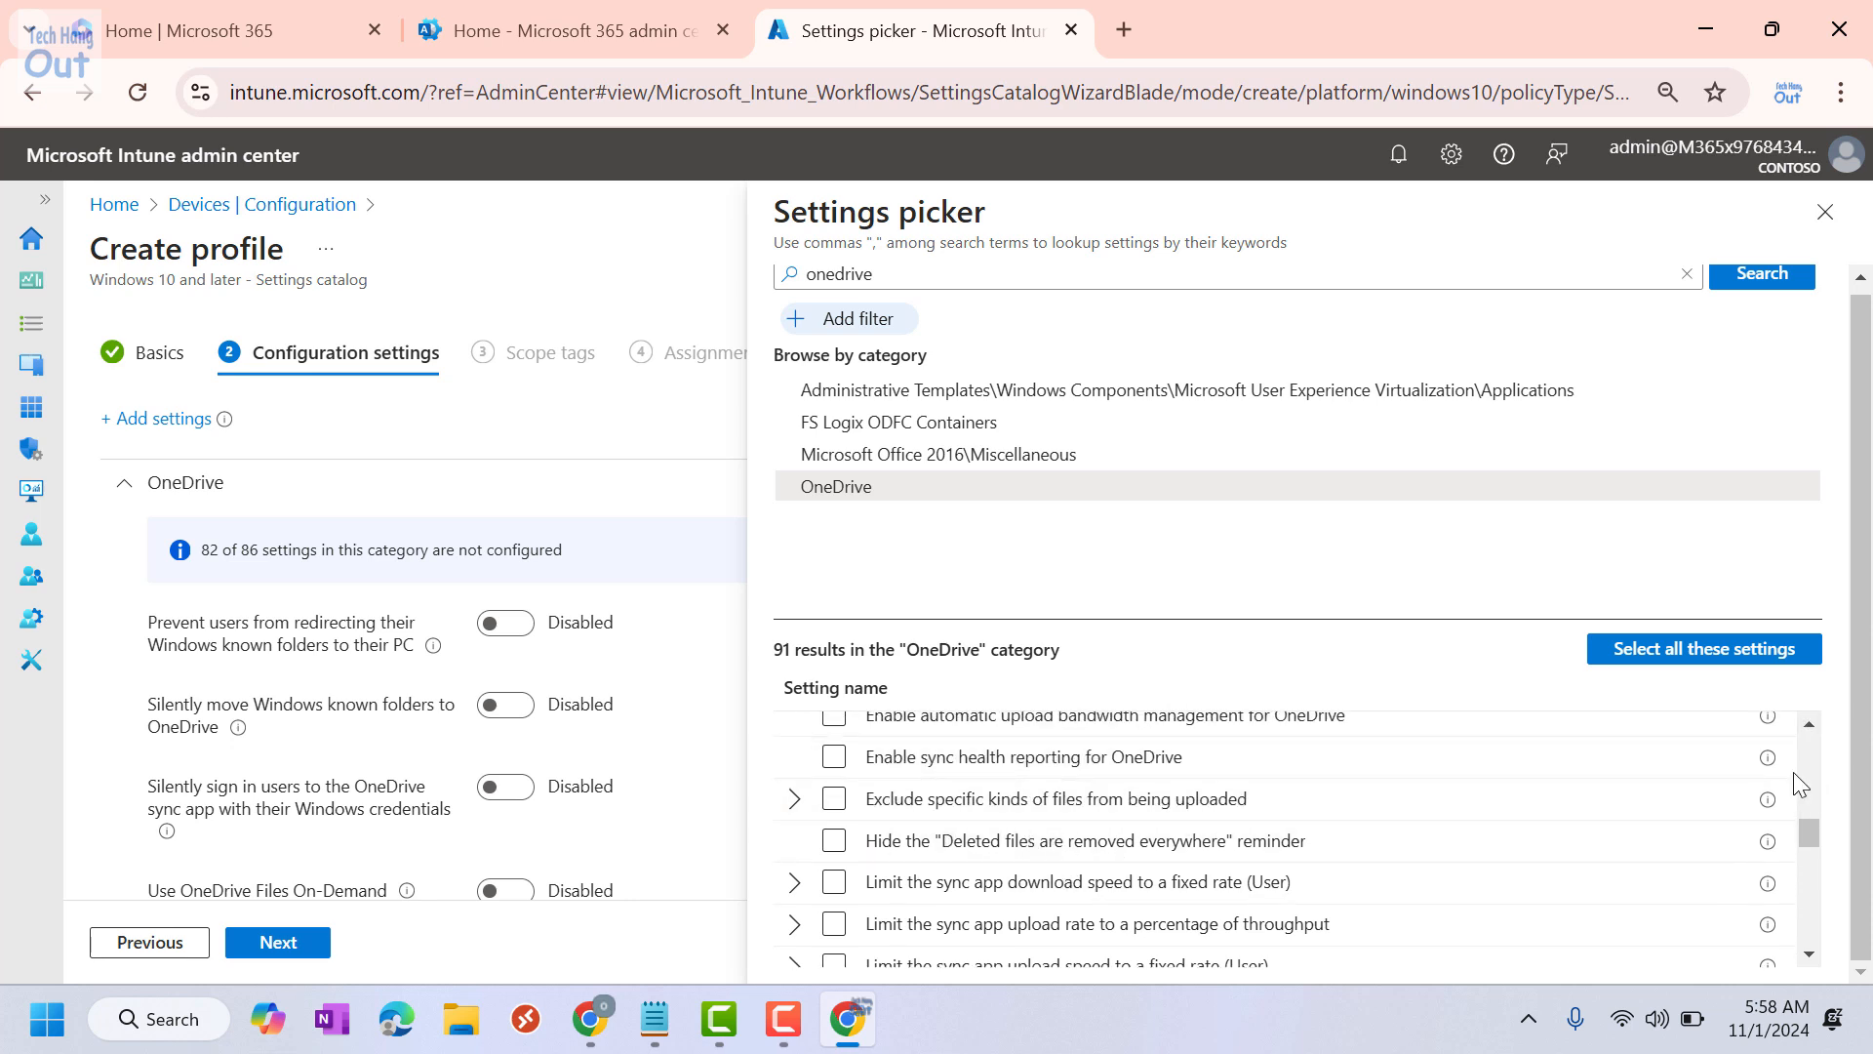
{"action": "left_click", "coordinate": [1807, 723]}
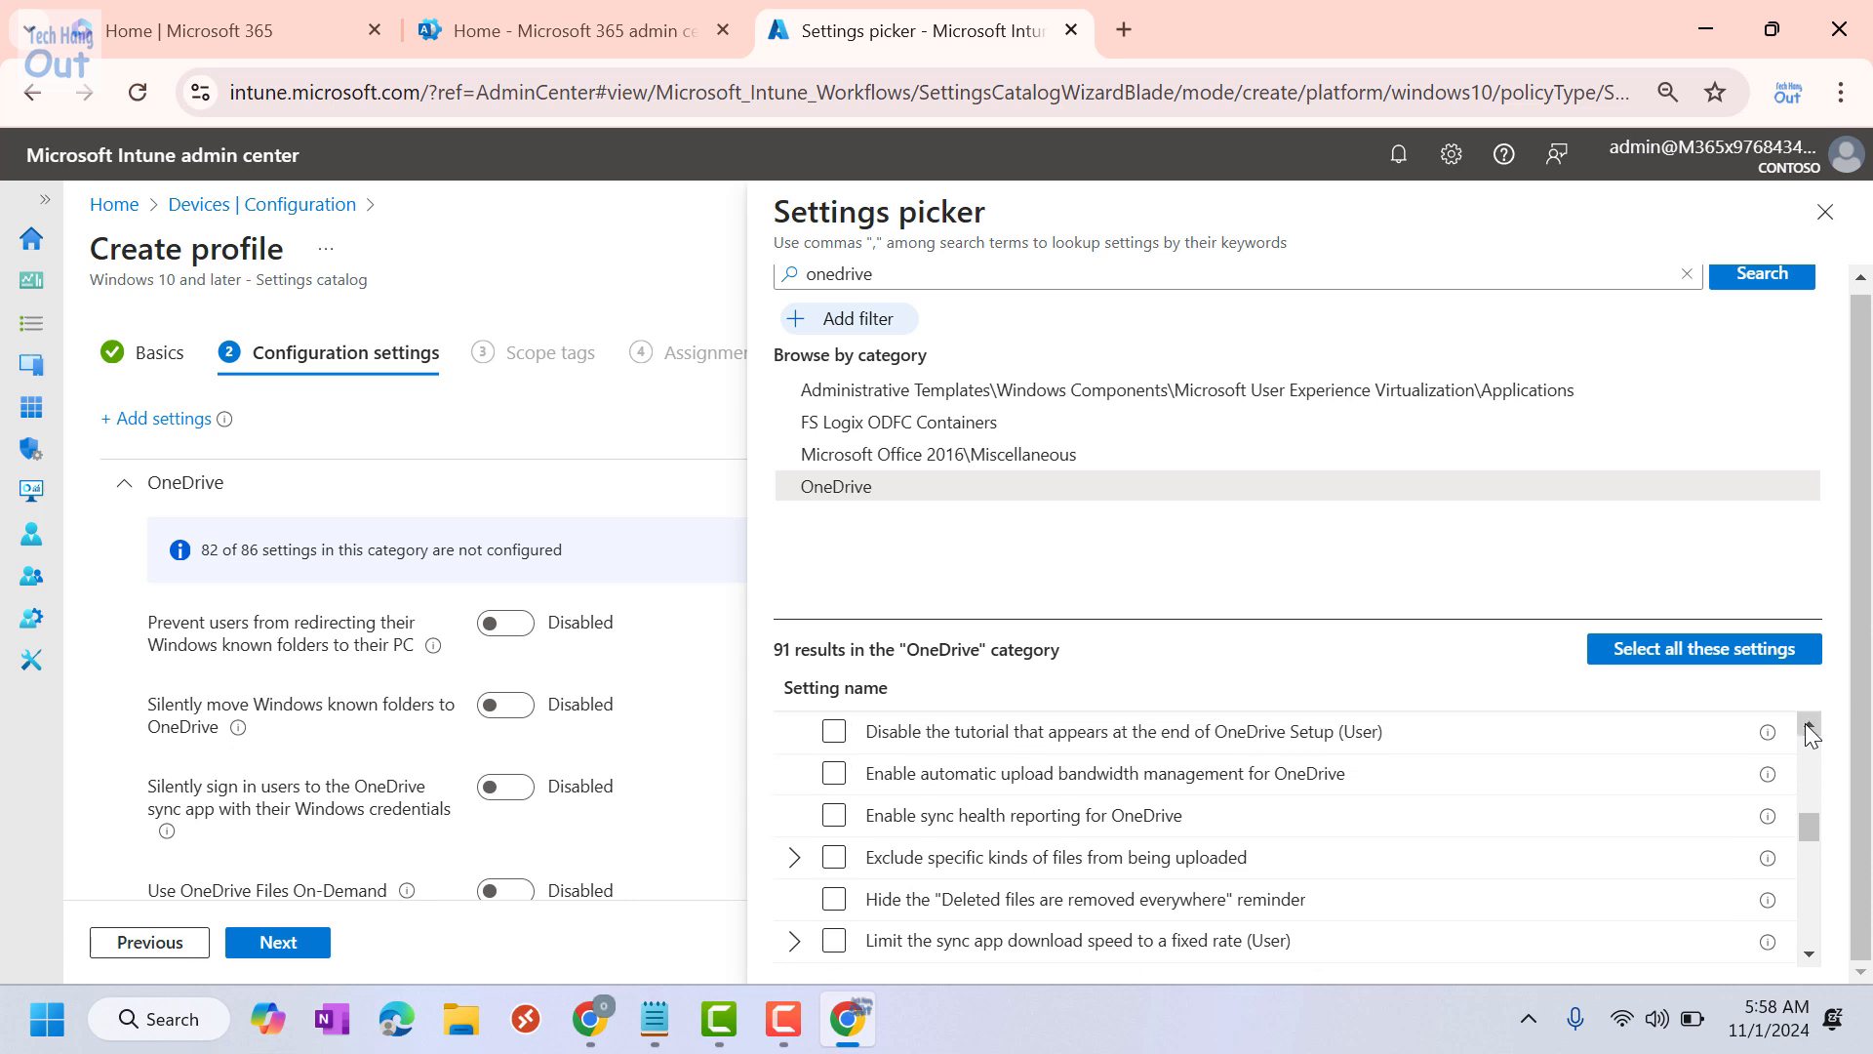
{"action": "left_click", "coordinate": [1807, 723]}
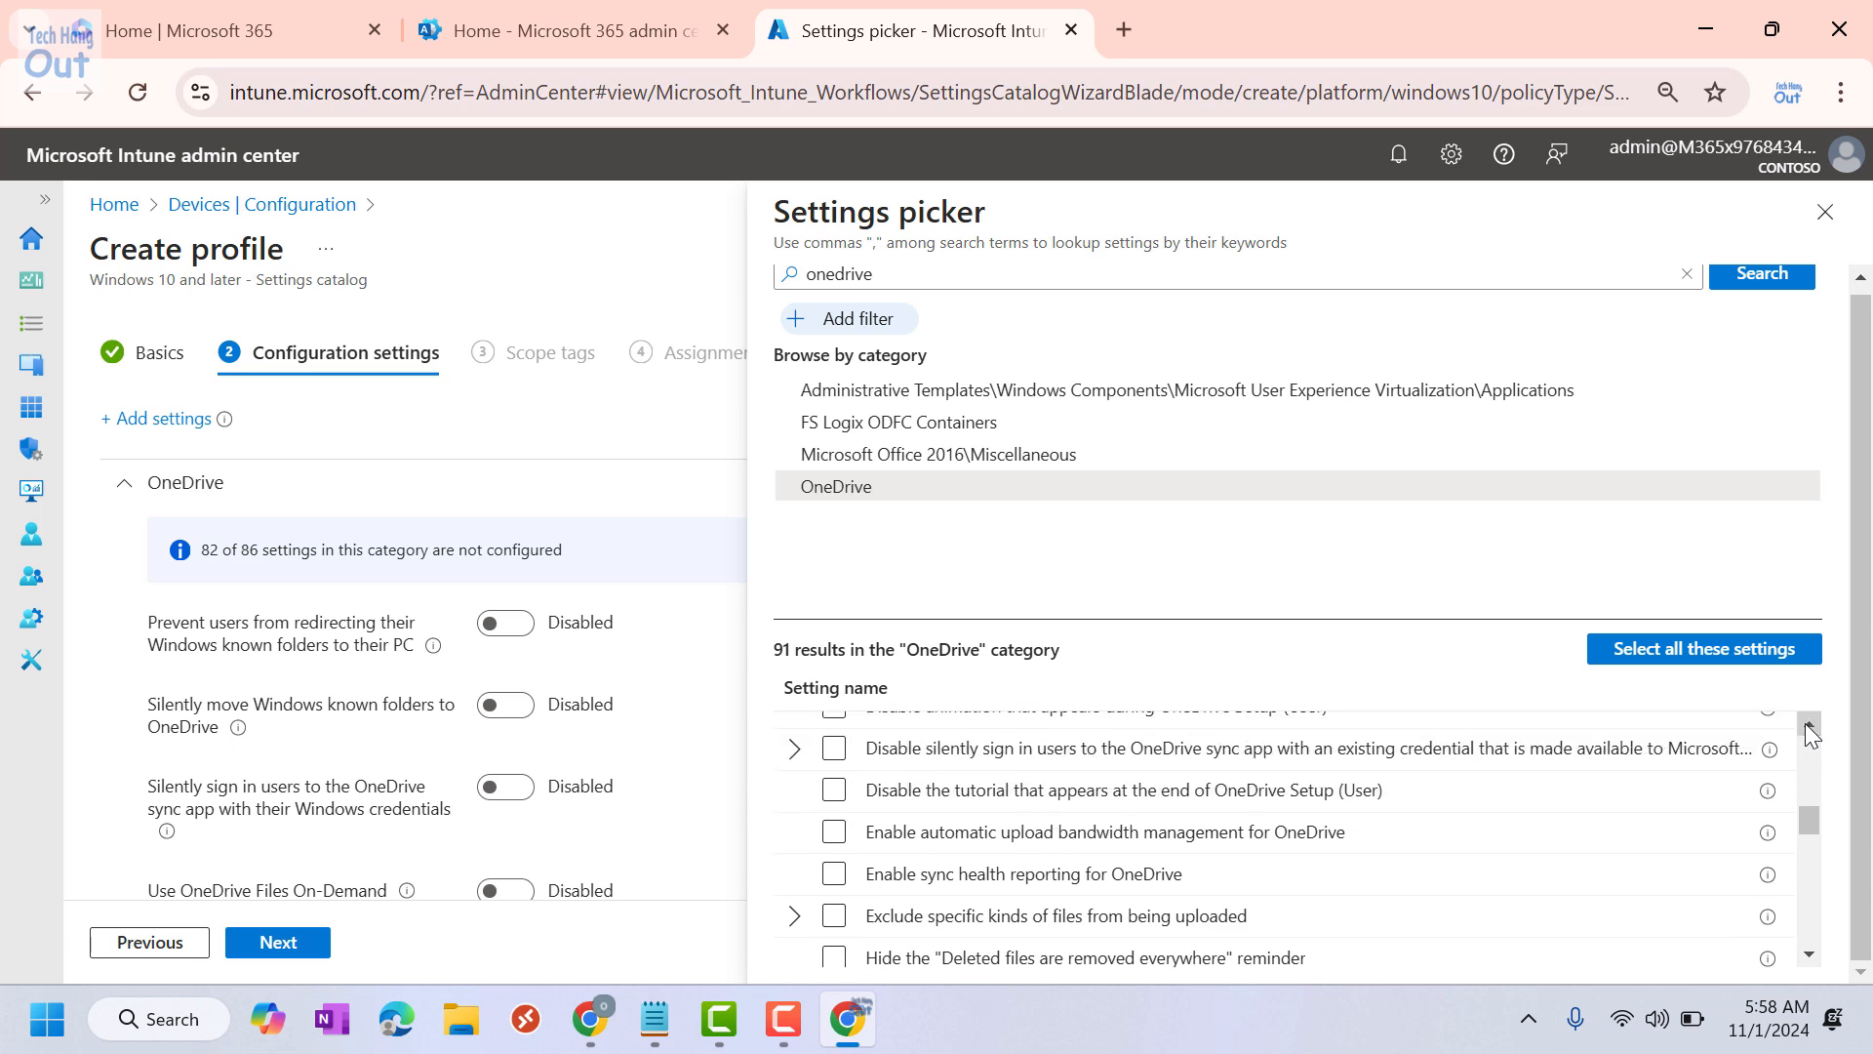
{"action": "left_click", "coordinate": [1807, 722]}
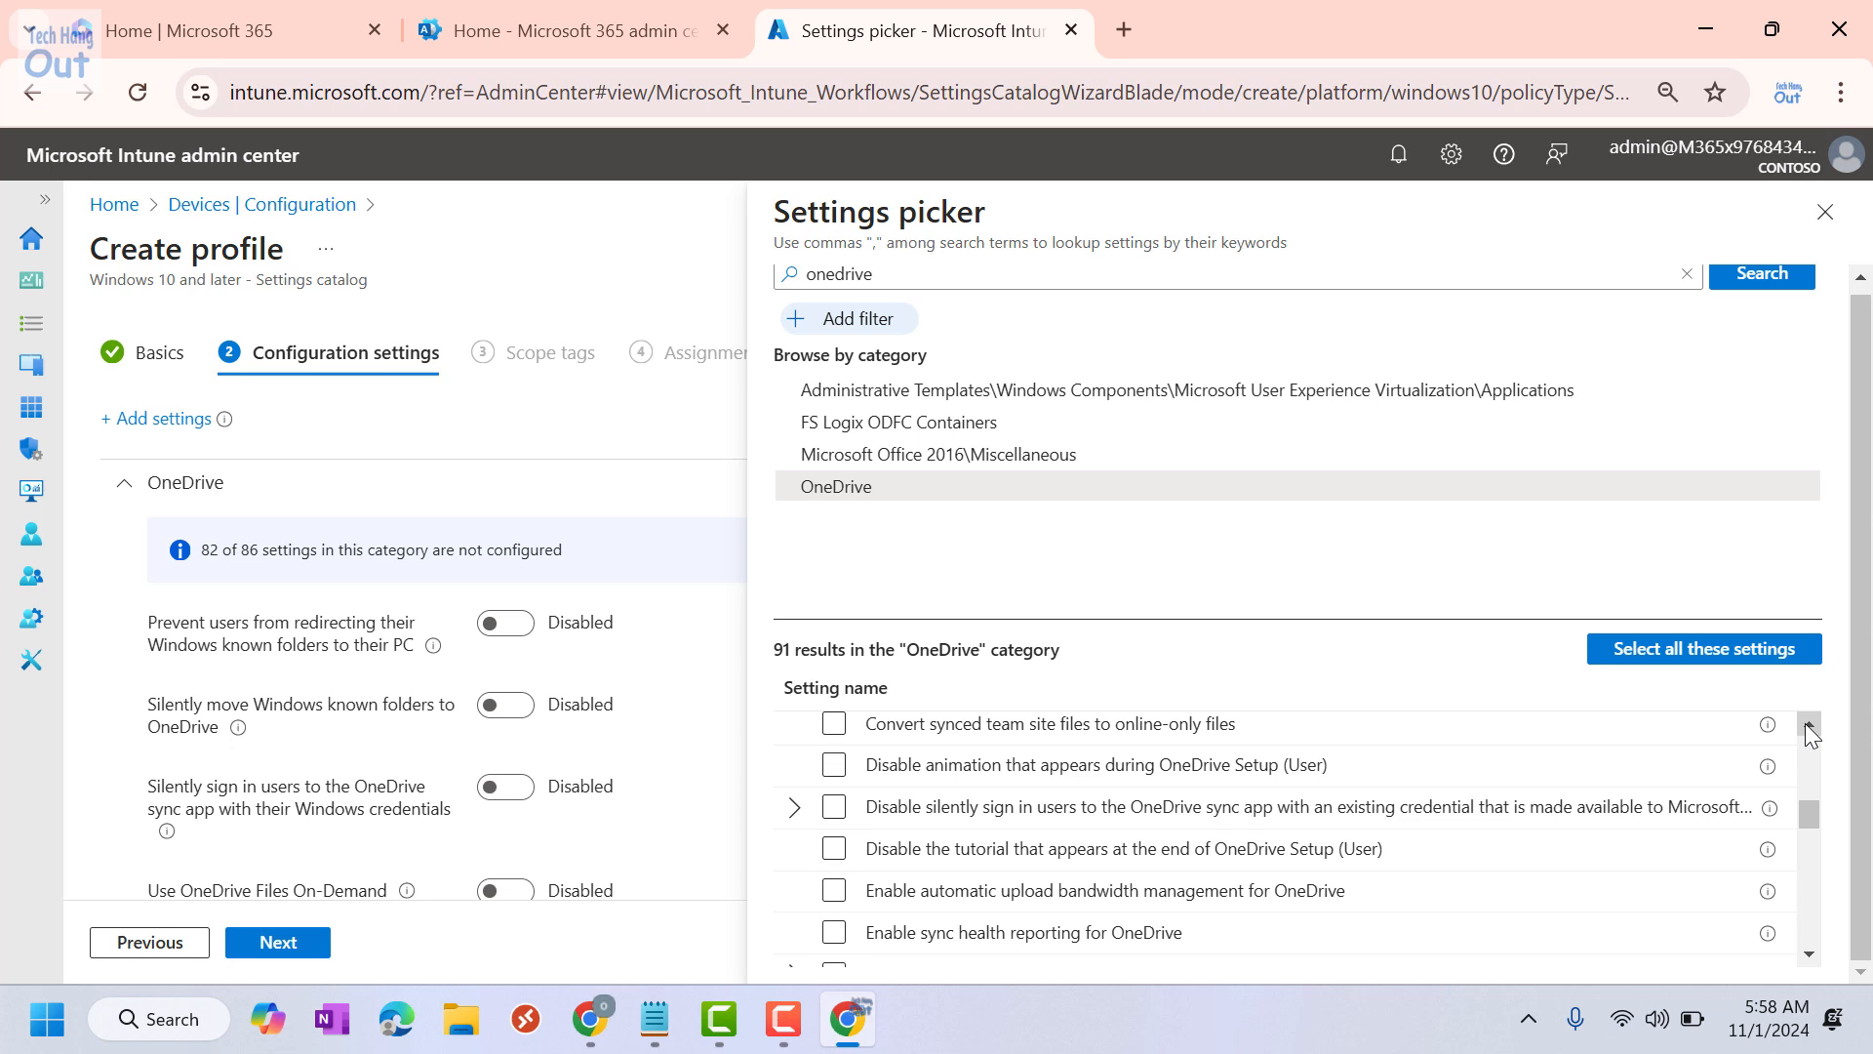
{"action": "left_click", "coordinate": [1807, 723]}
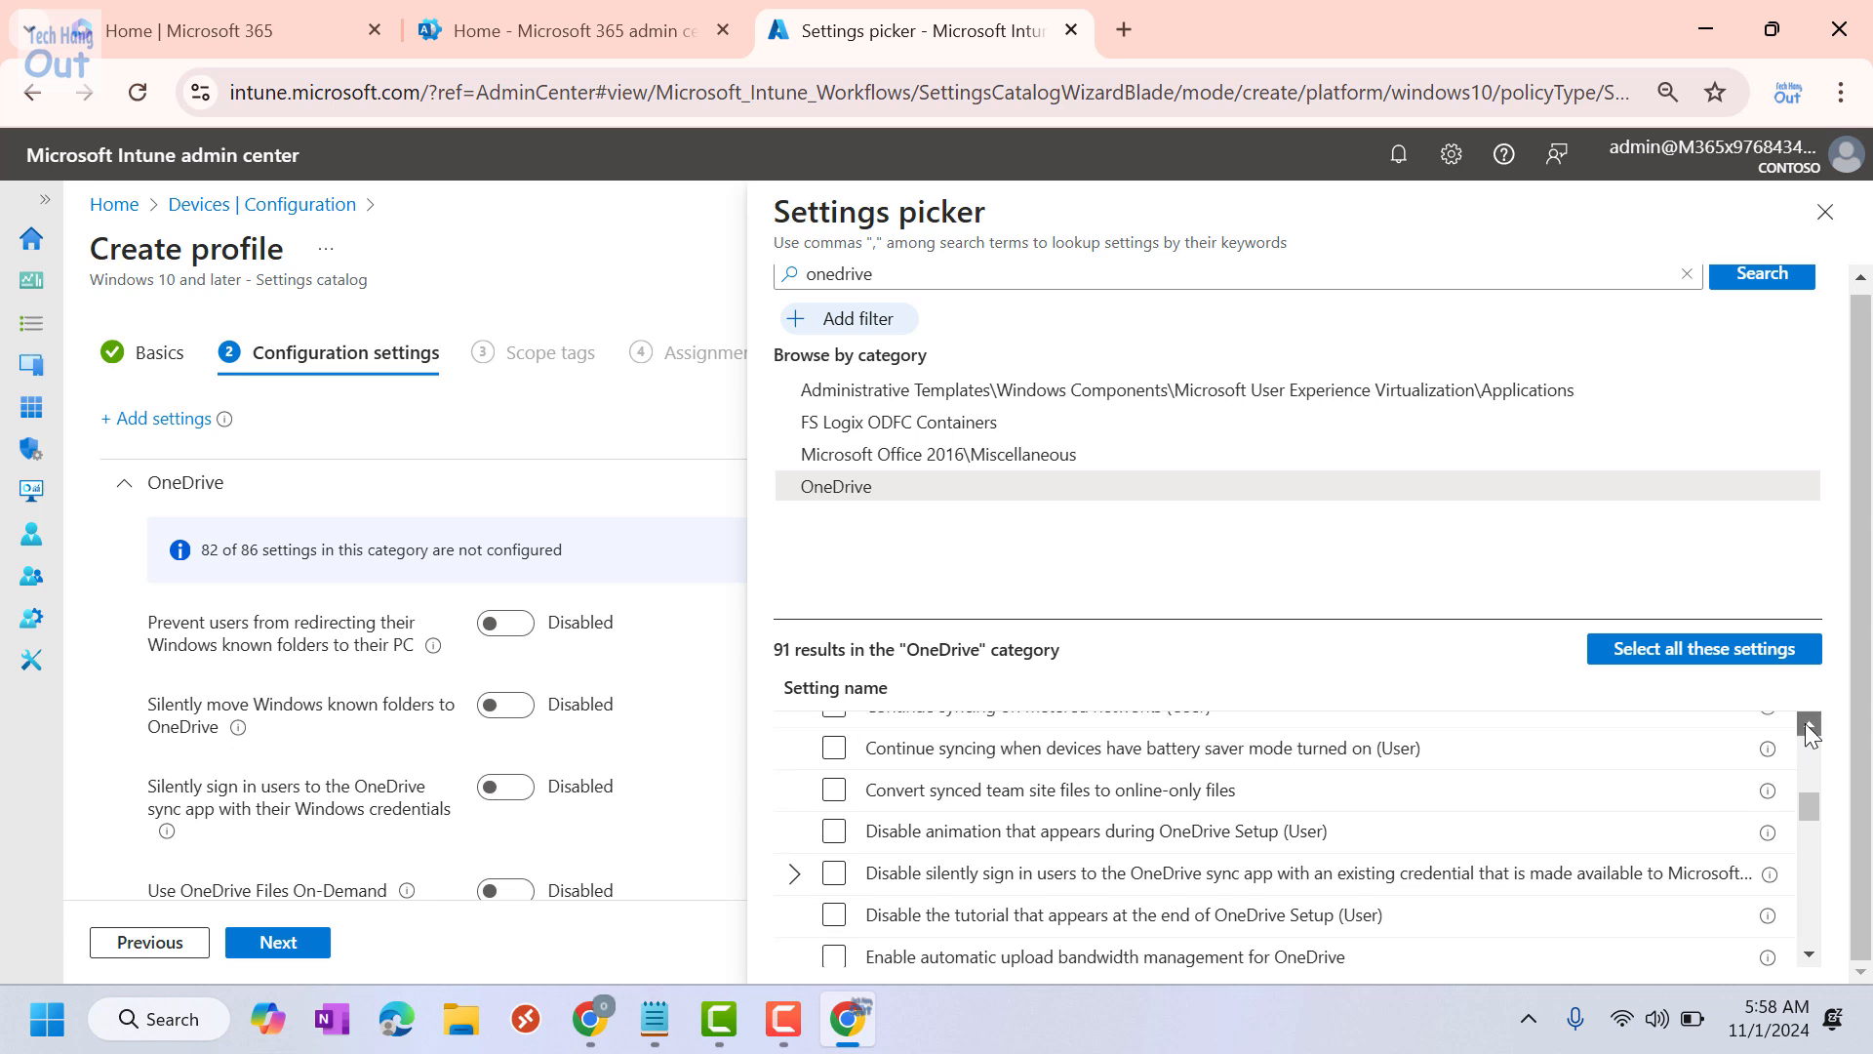
{"action": "left_click", "coordinate": [1807, 723]}
{"action": "left_click", "coordinate": [1807, 723]}
{"action": "left_click", "coordinate": [1806, 723]}
{"action": "left_click", "coordinate": [1807, 723]}
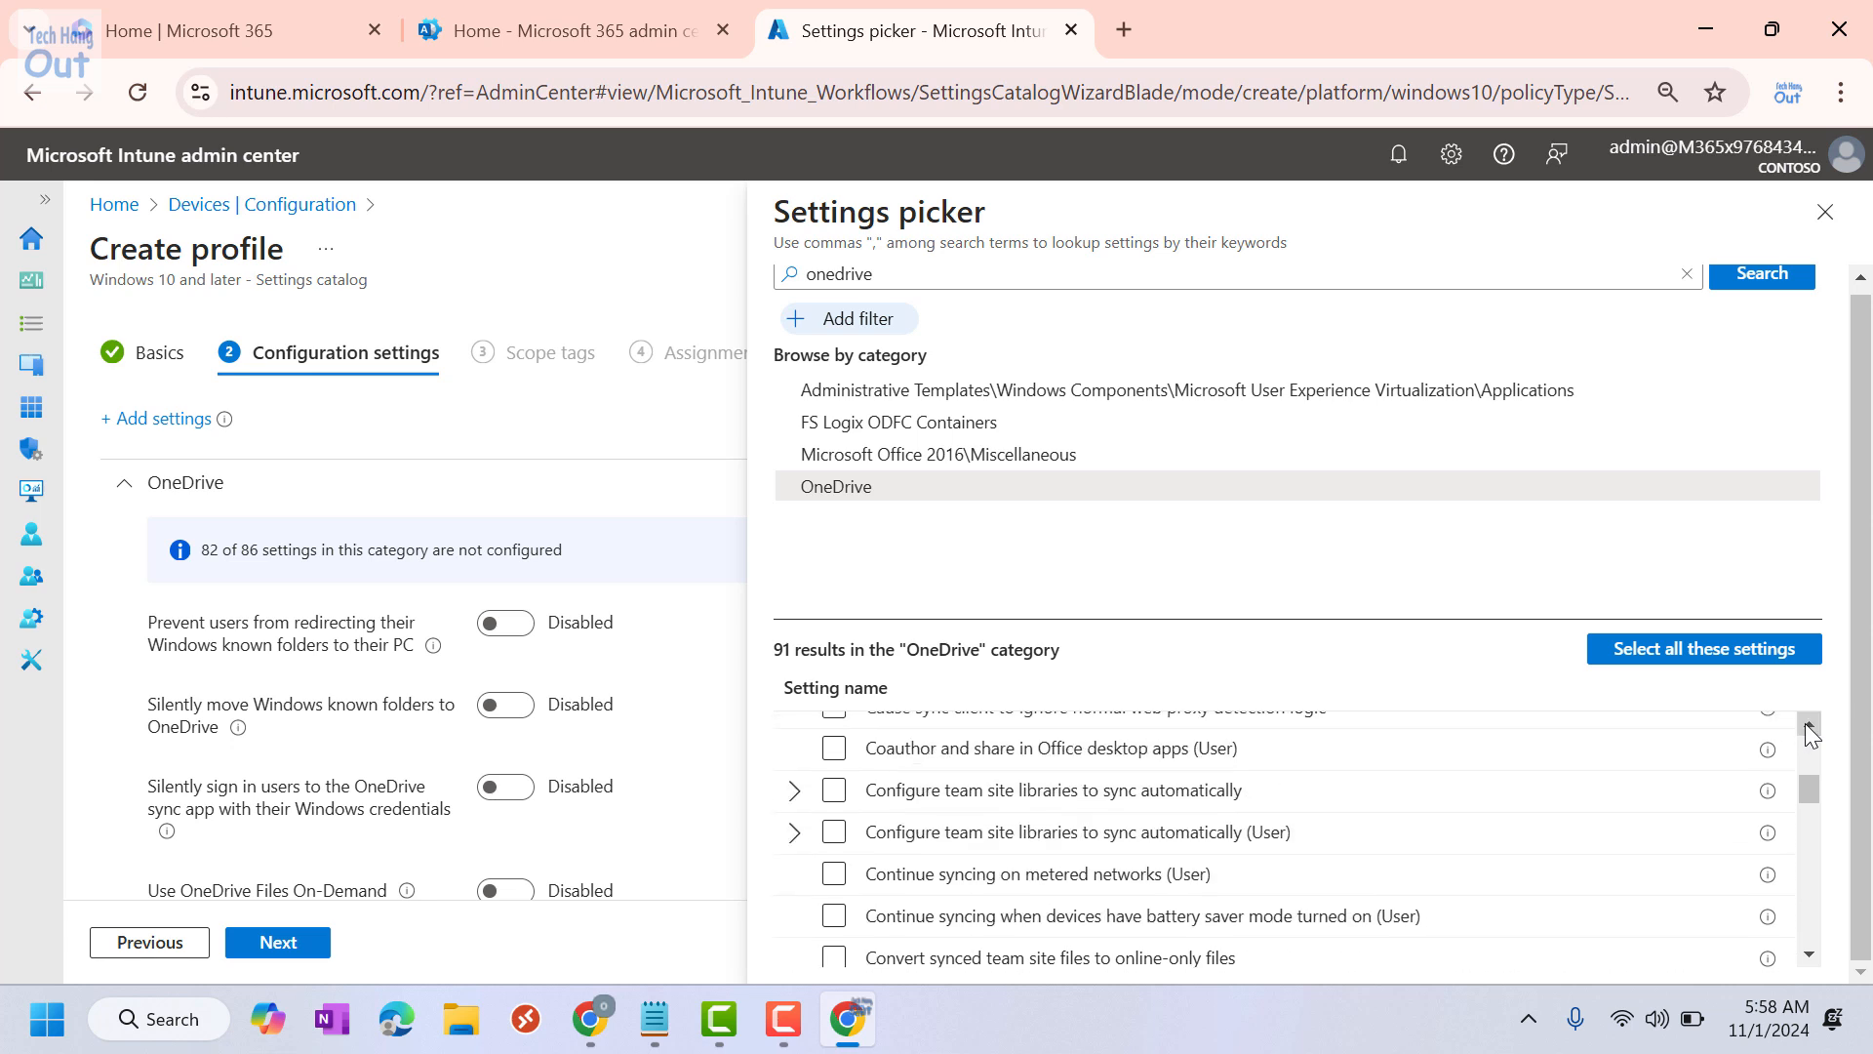
{"action": "left_click", "coordinate": [1806, 723]}
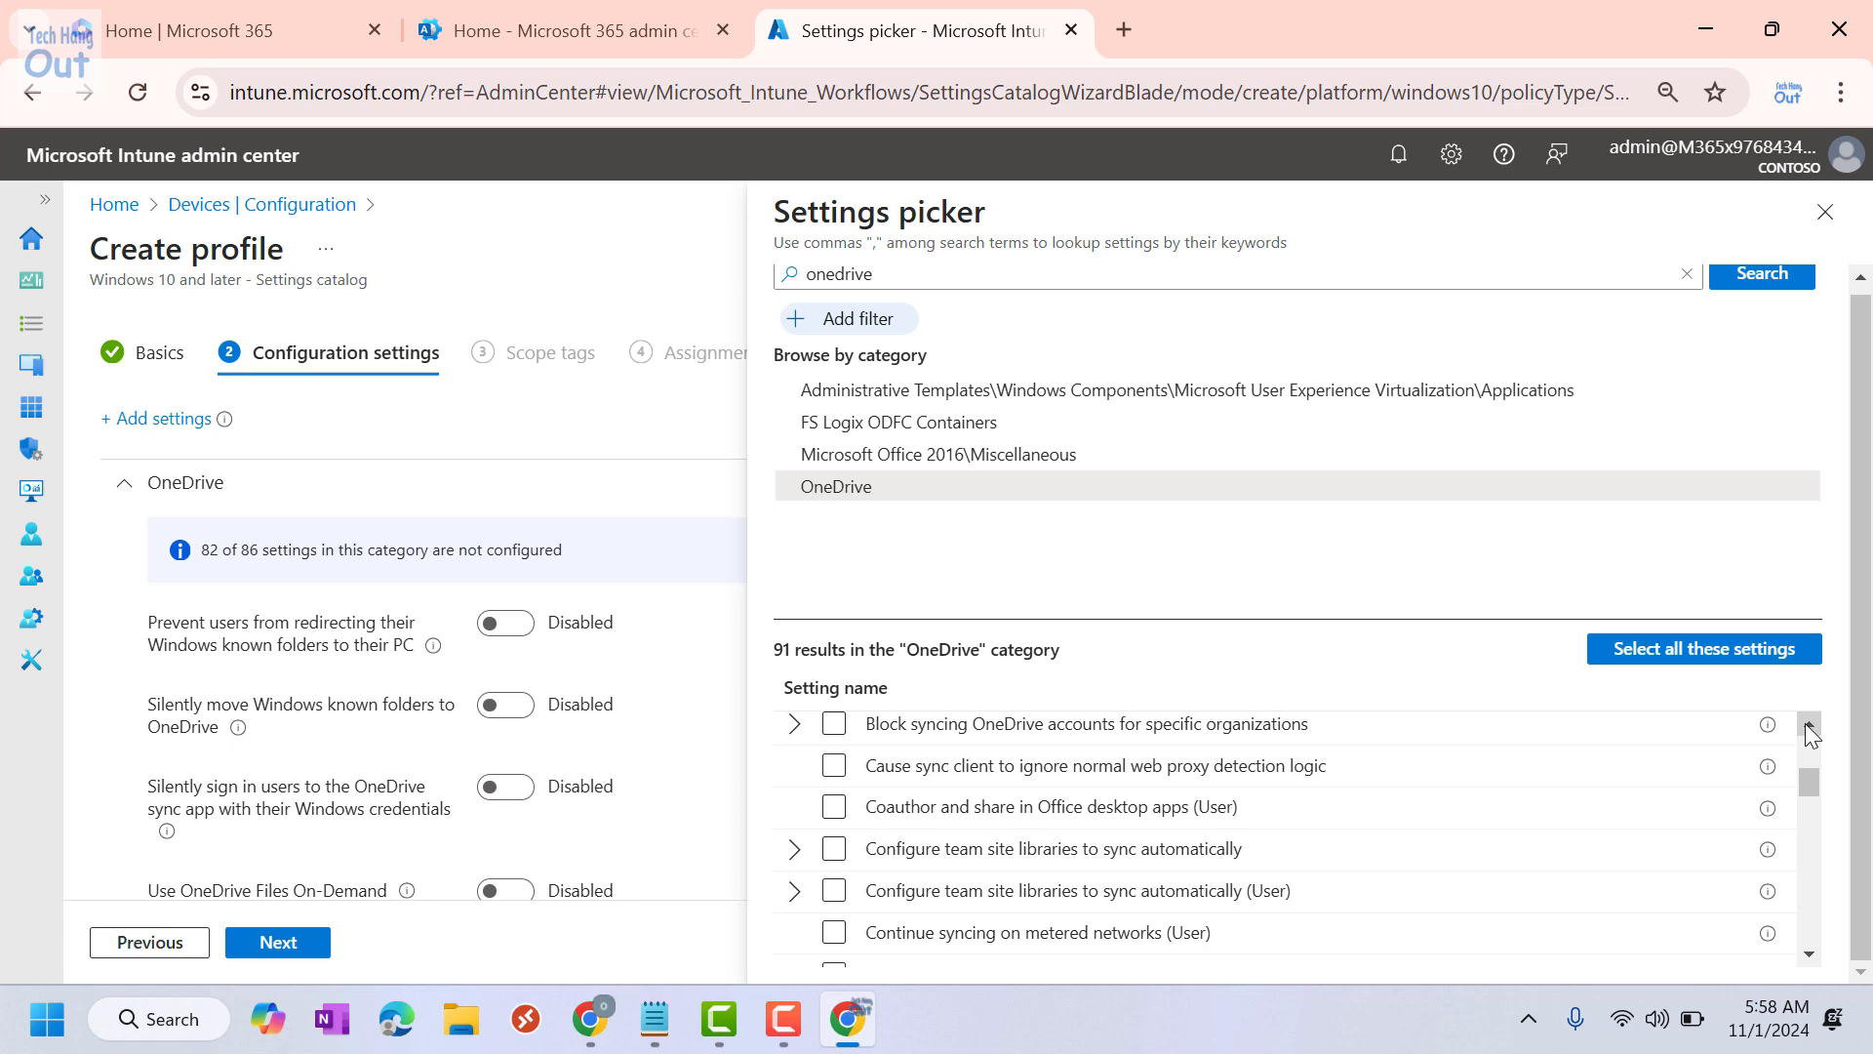
{"action": "left_click", "coordinate": [1807, 723]}
{"action": "left_click", "coordinate": [1806, 723]}
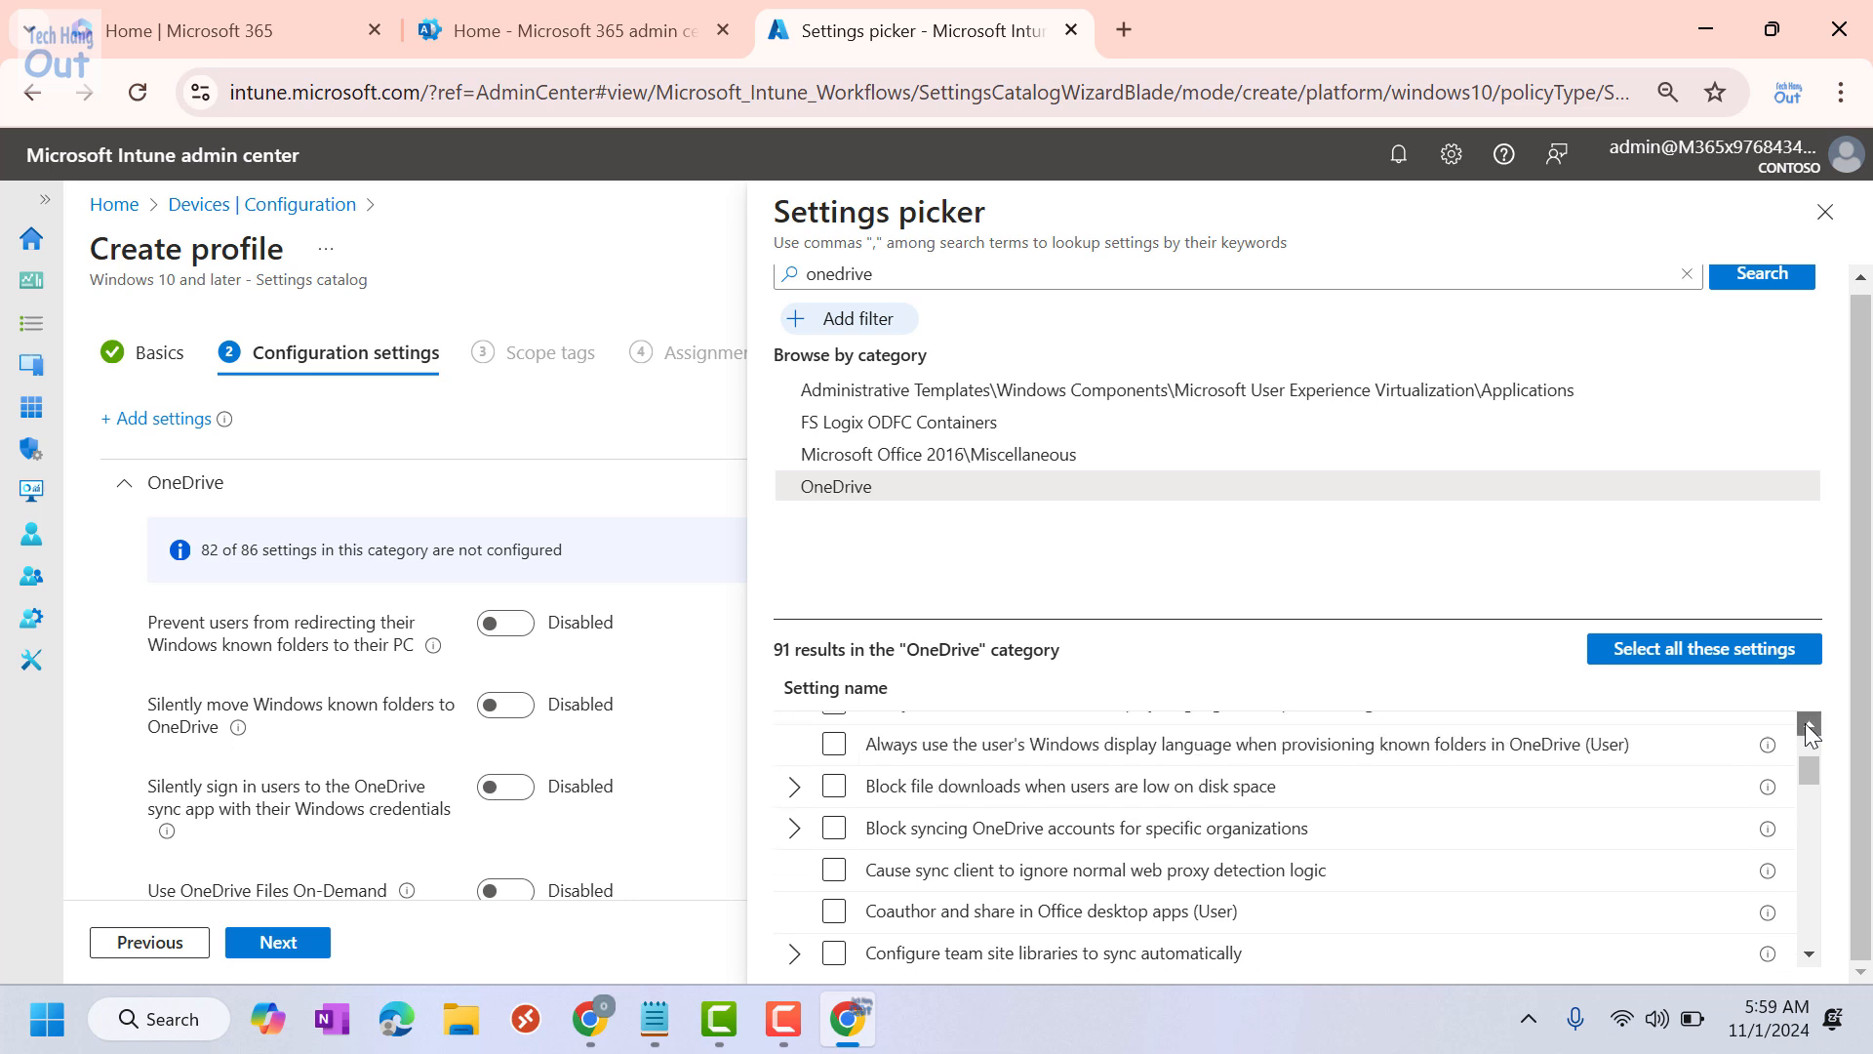
{"action": "left_click", "coordinate": [1807, 723]}
{"action": "left_click", "coordinate": [1806, 723]}
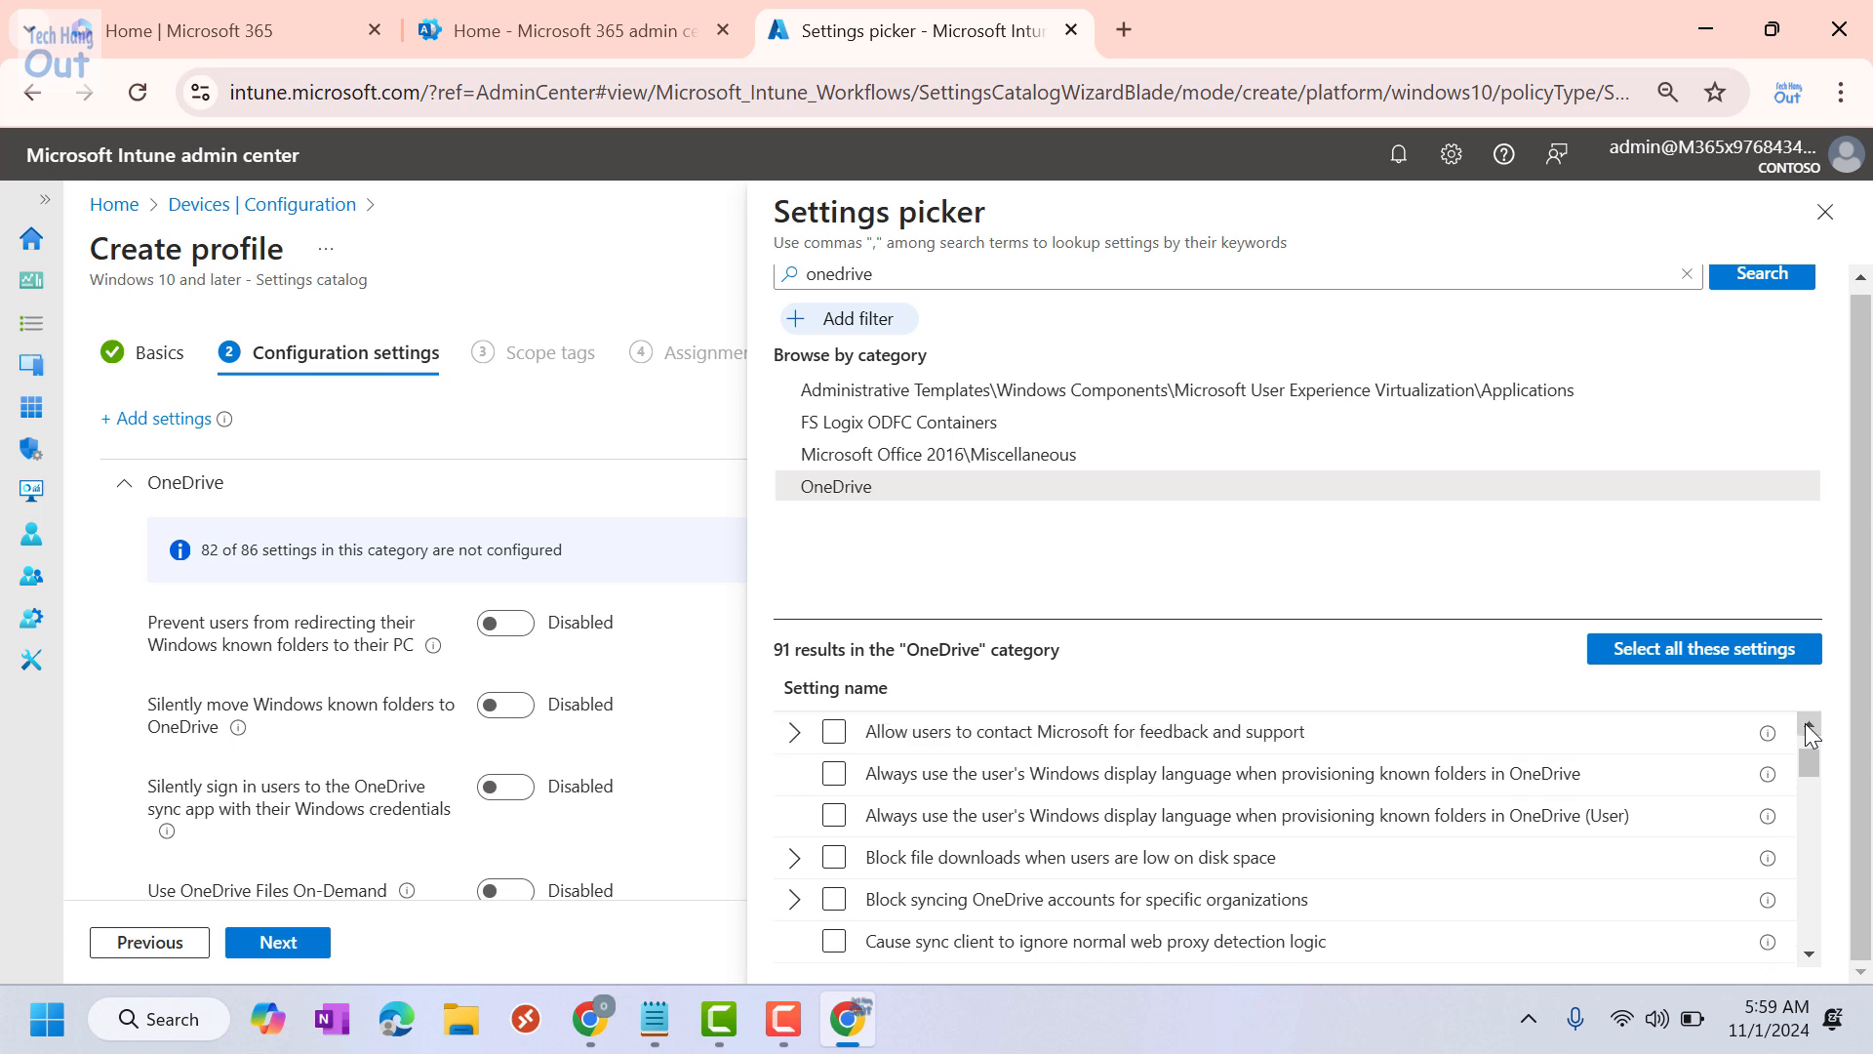
{"action": "left_click", "coordinate": [1807, 723]}
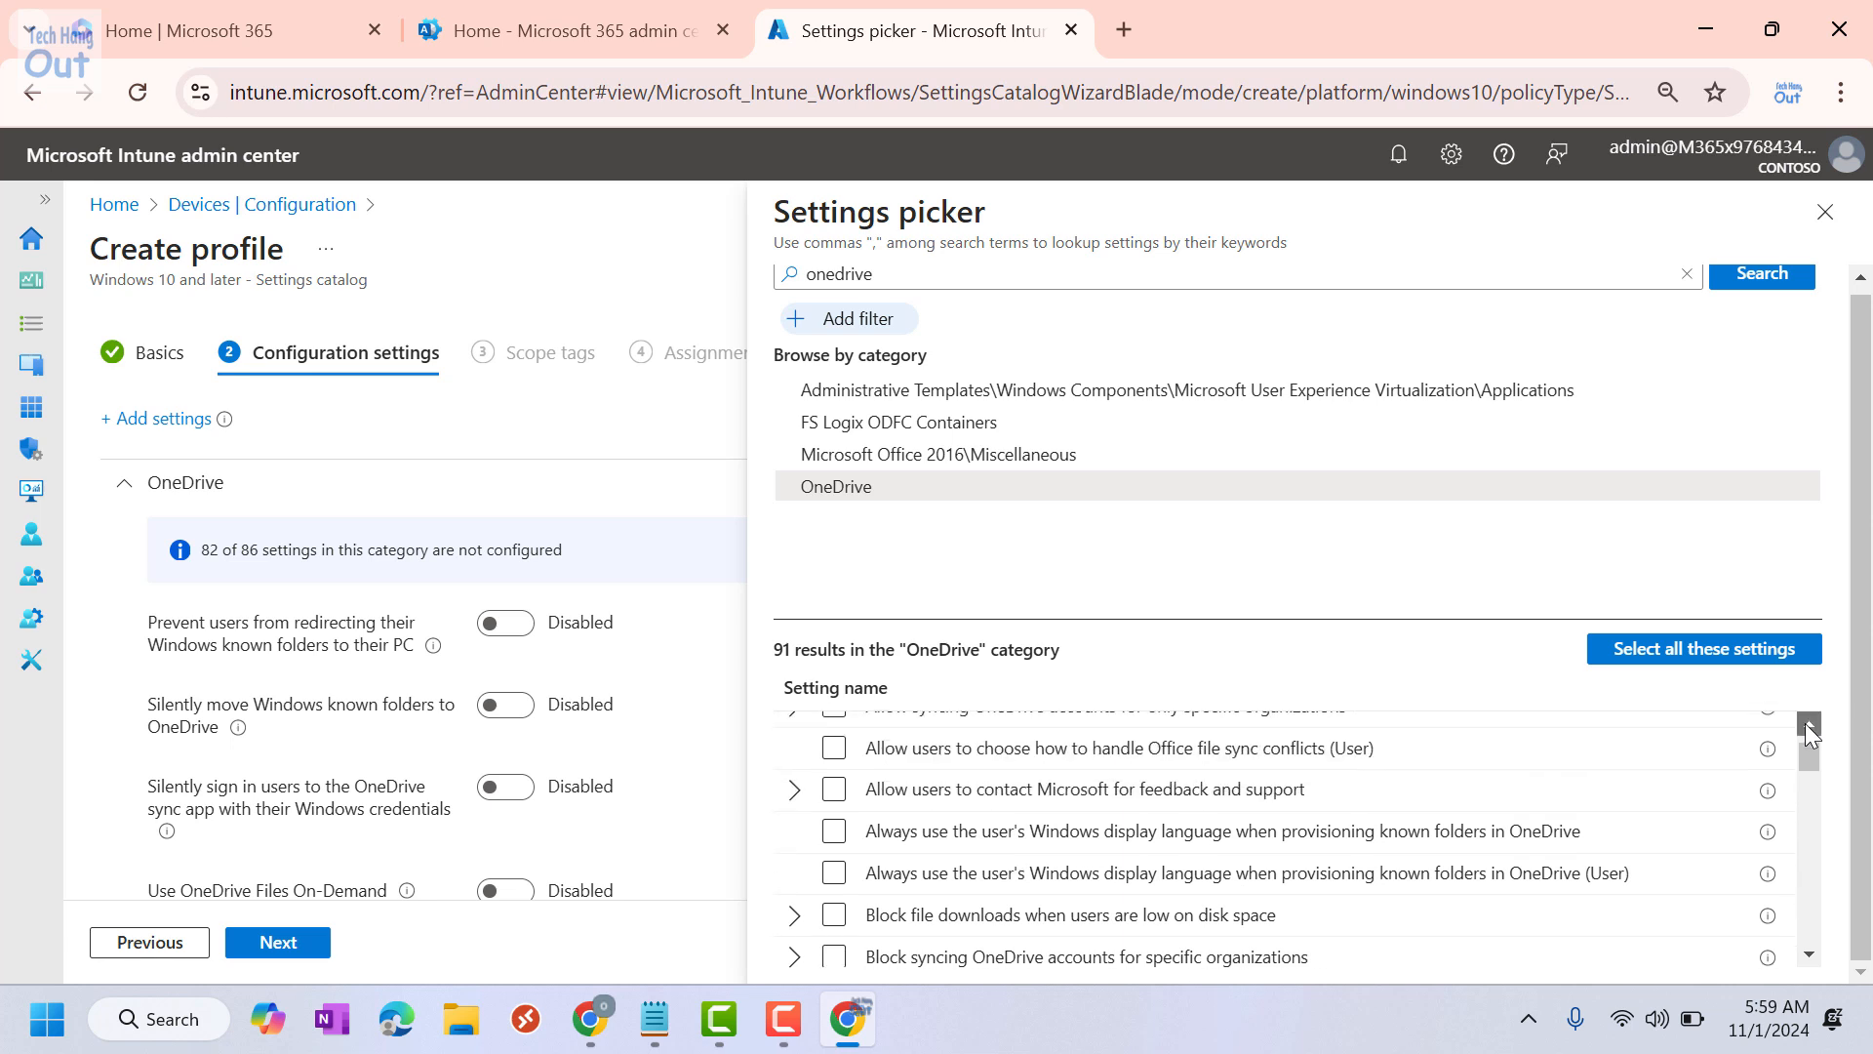
{"action": "left_click", "coordinate": [1807, 722]}
{"action": "left_click", "coordinate": [1807, 723]}
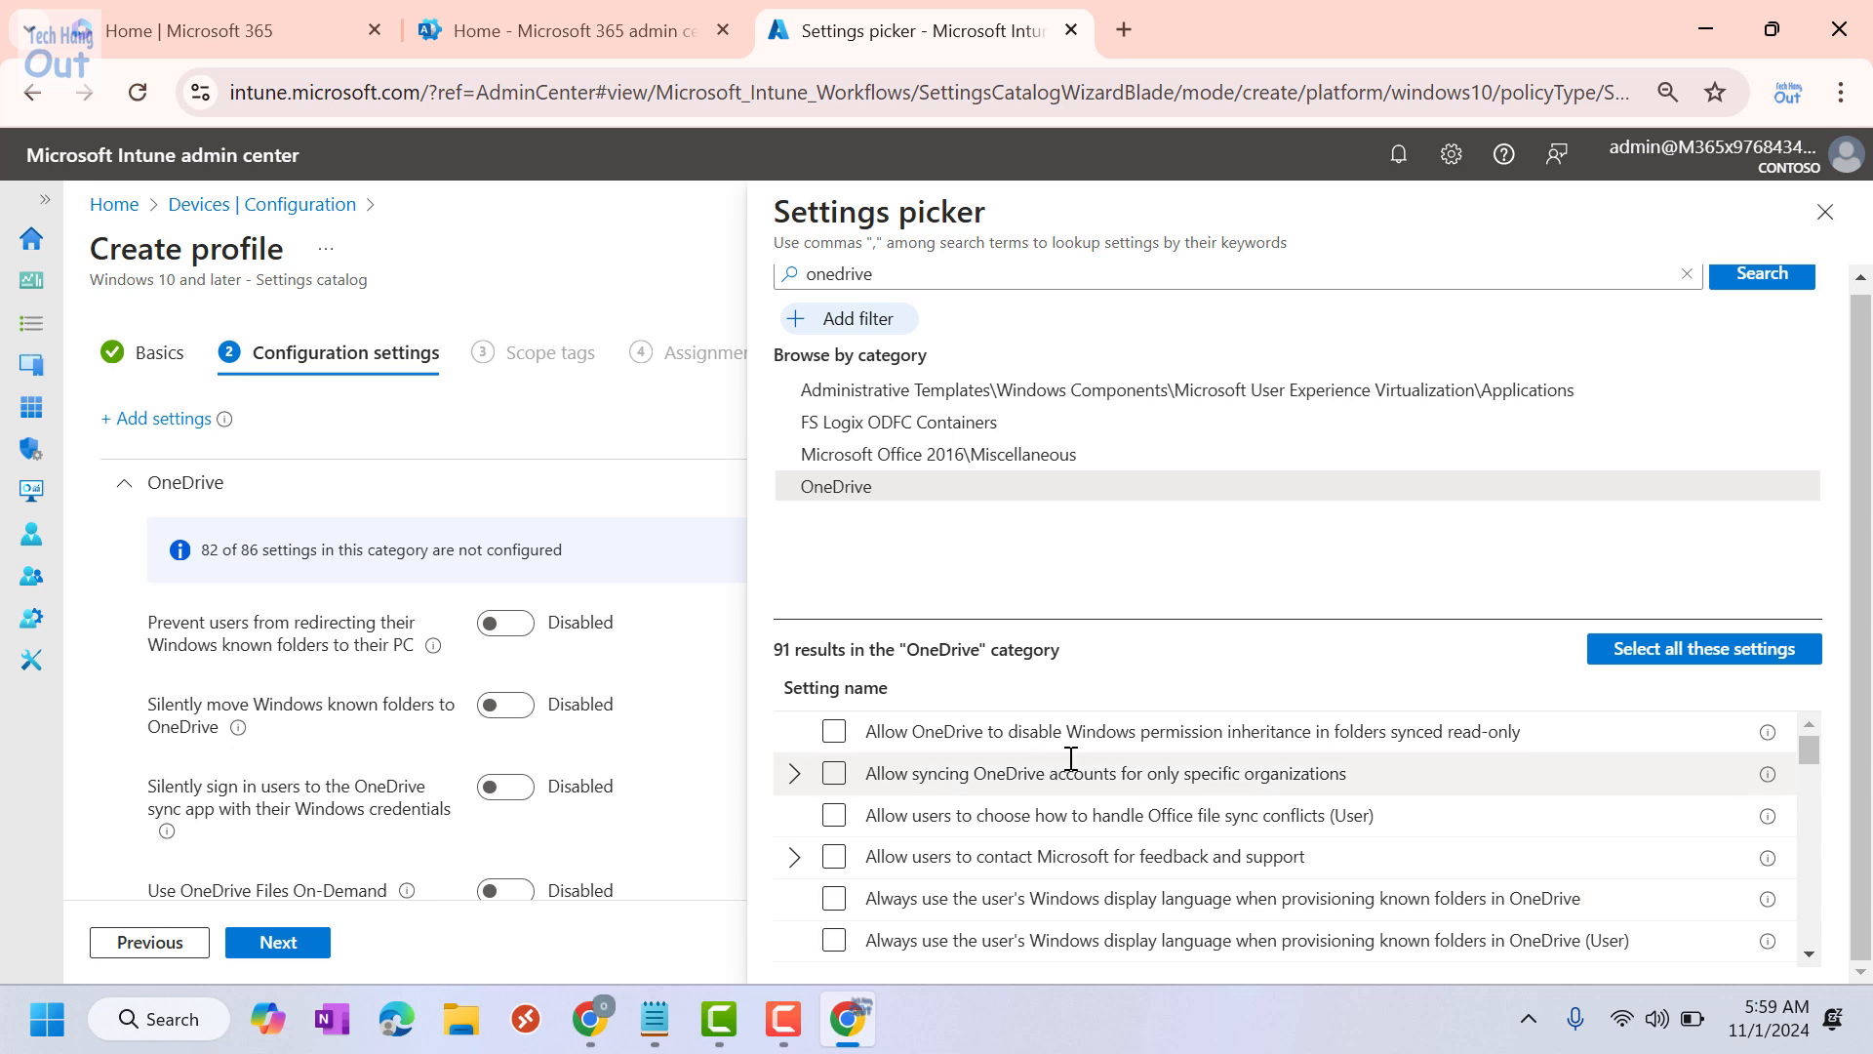
{"action": "left_click", "coordinate": [1811, 949]}
{"action": "left_click", "coordinate": [1811, 951]}
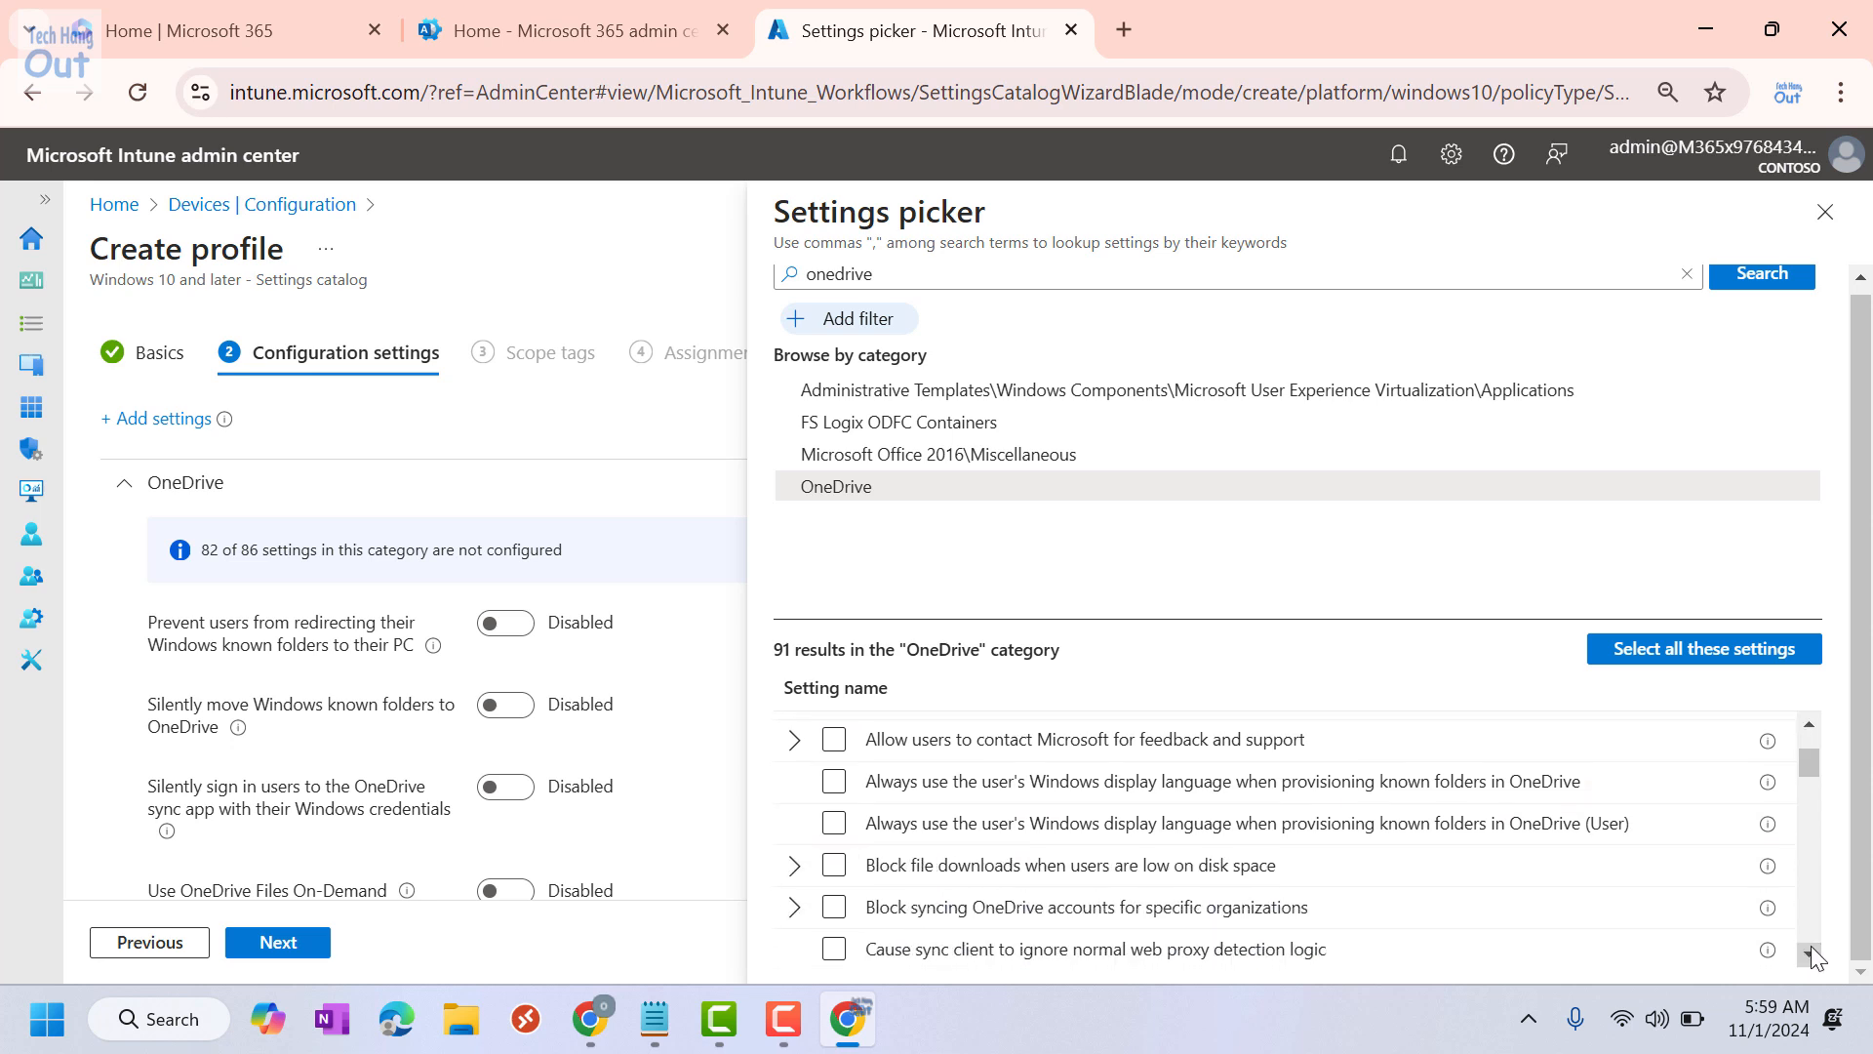
{"action": "left_click", "coordinate": [1811, 951]}
{"action": "left_click", "coordinate": [1811, 951]}
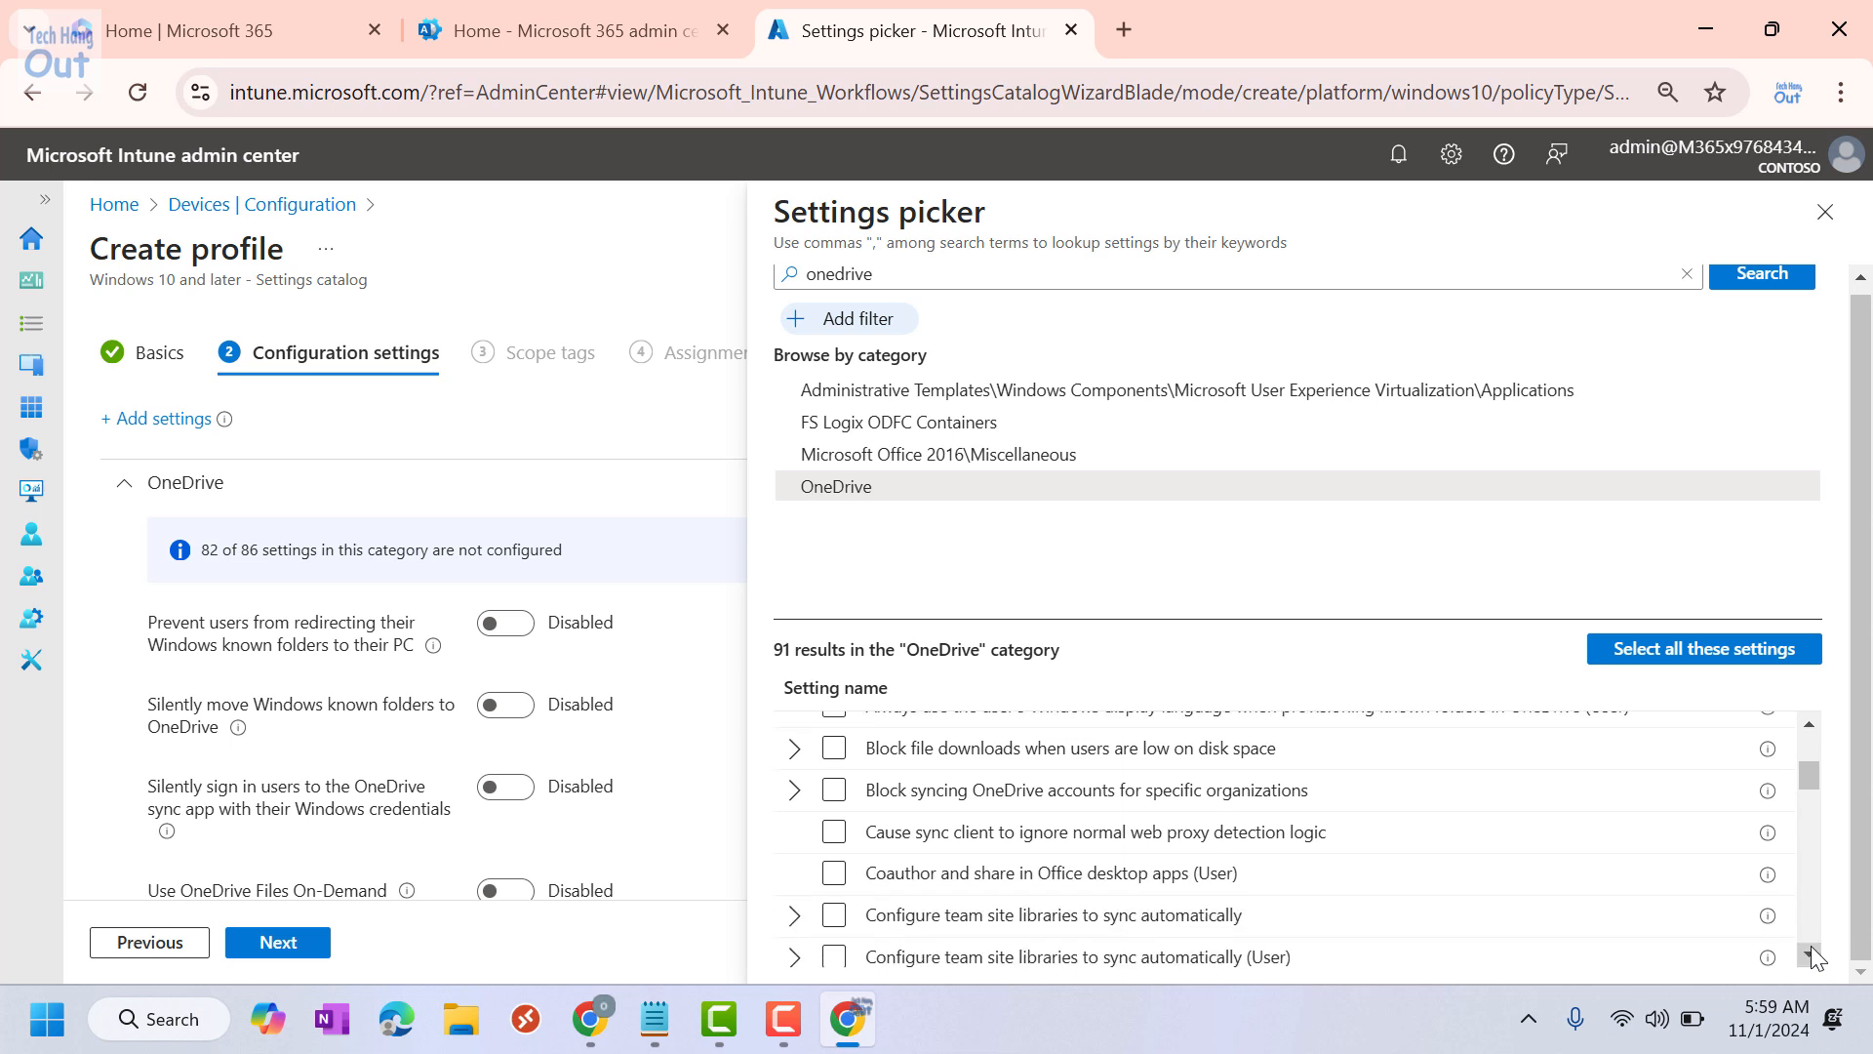
{"action": "left_click", "coordinate": [1811, 951]}
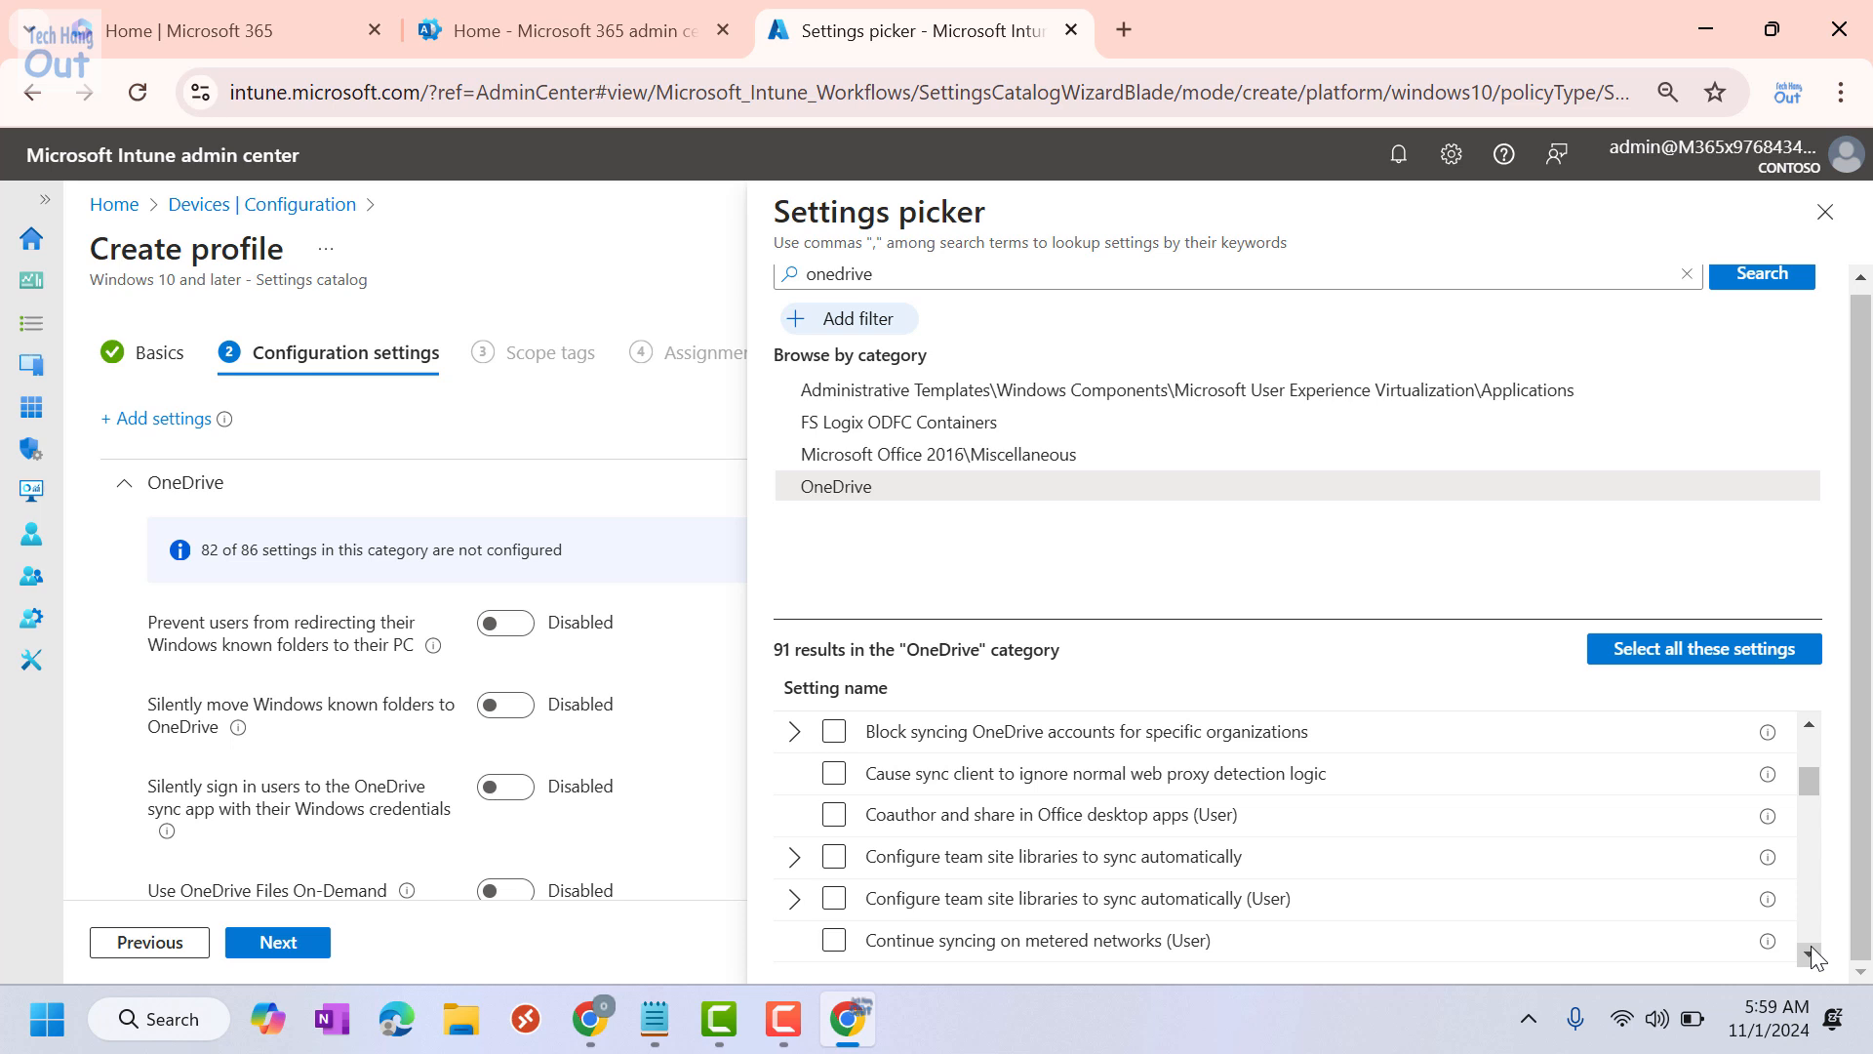
{"action": "left_click", "coordinate": [1811, 952]}
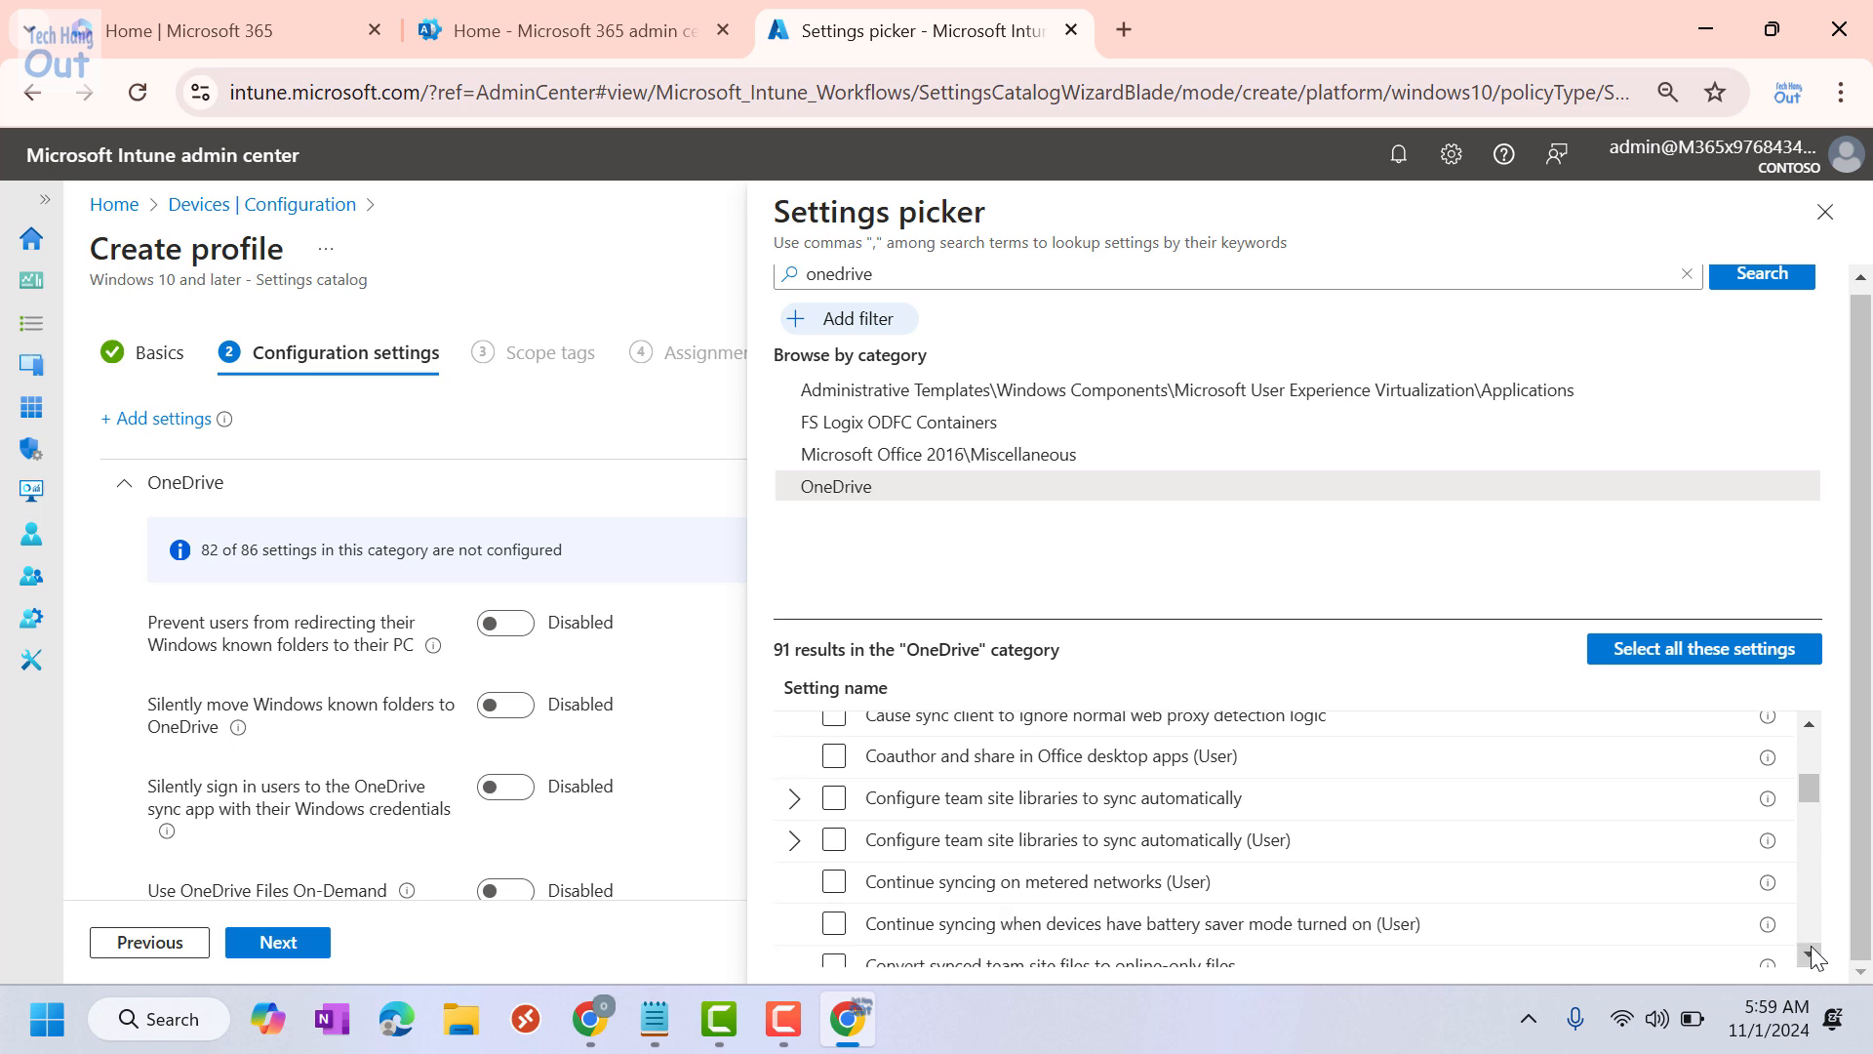
{"action": "left_click", "coordinate": [1811, 951]}
{"action": "left_click", "coordinate": [1810, 951]}
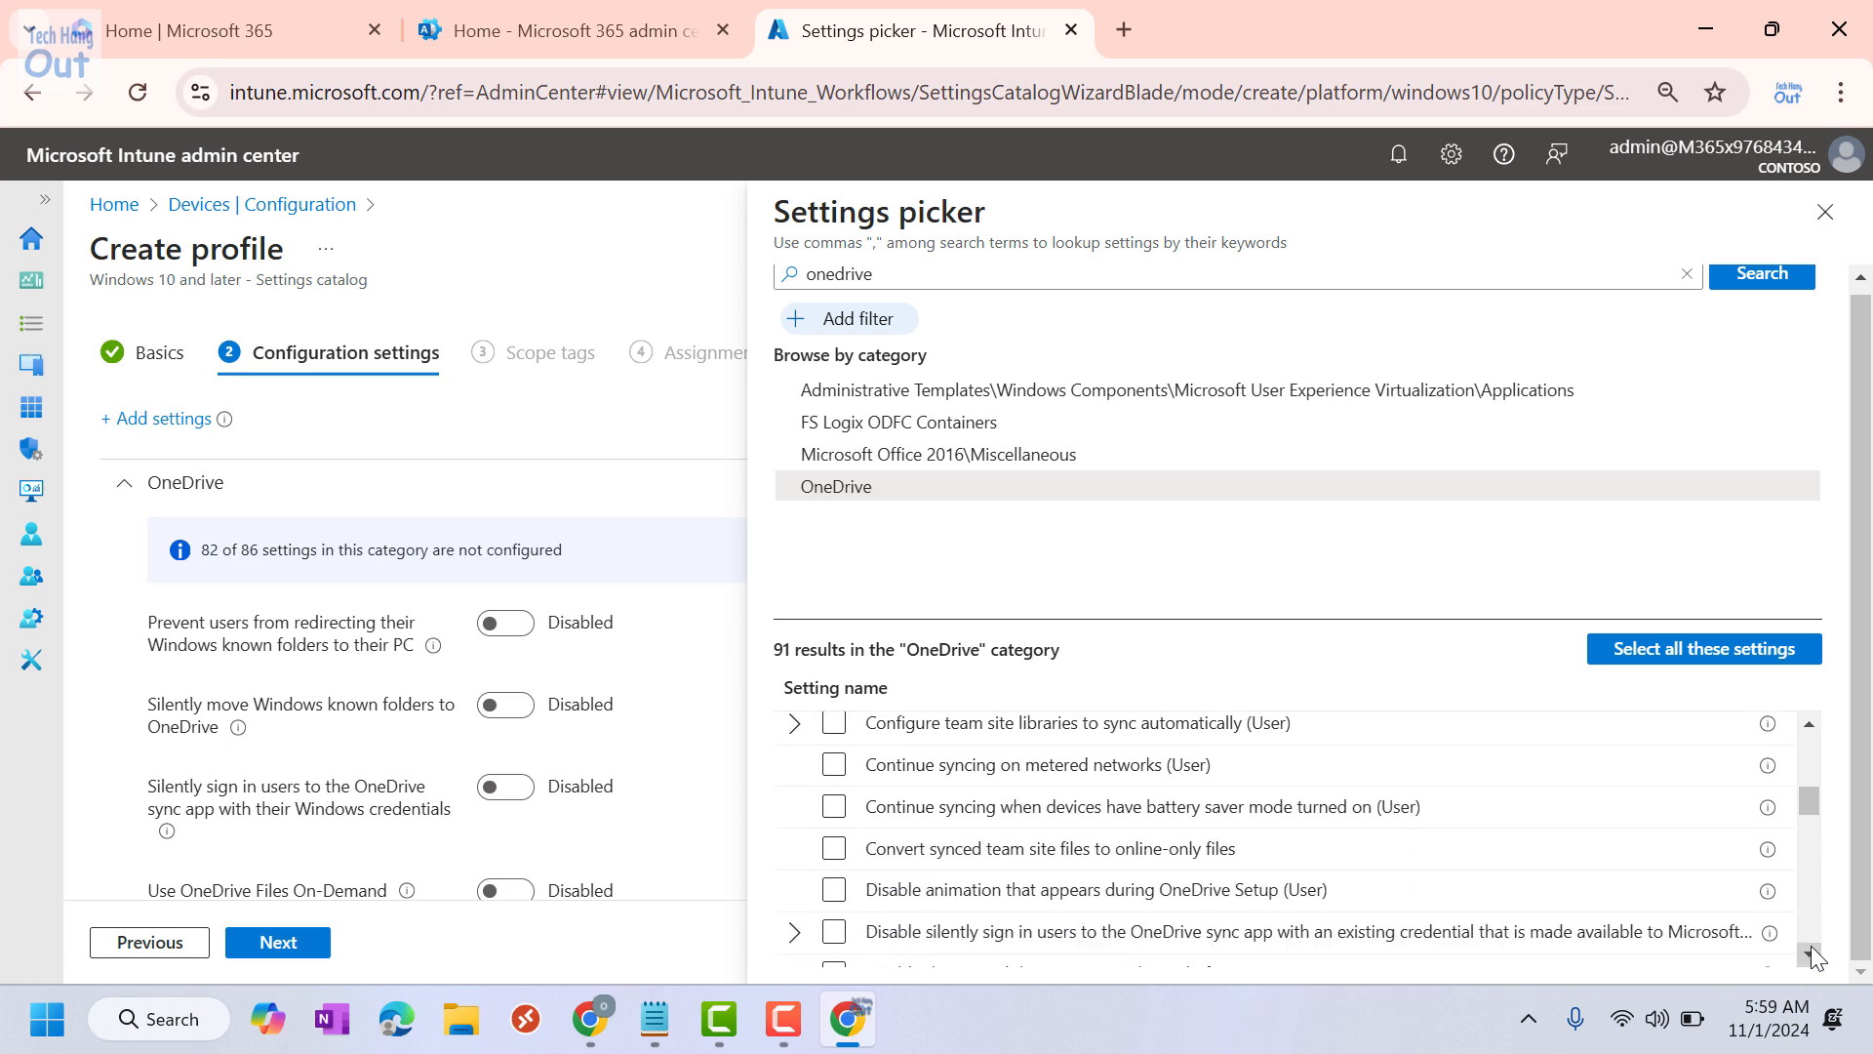
Step: Add the "Prompt users when they delete multiple OneDrive files on their local computer" and "Require users to confirm large delete operations" settings to the profile
{"action": "left_click", "coordinate": [1810, 951]}
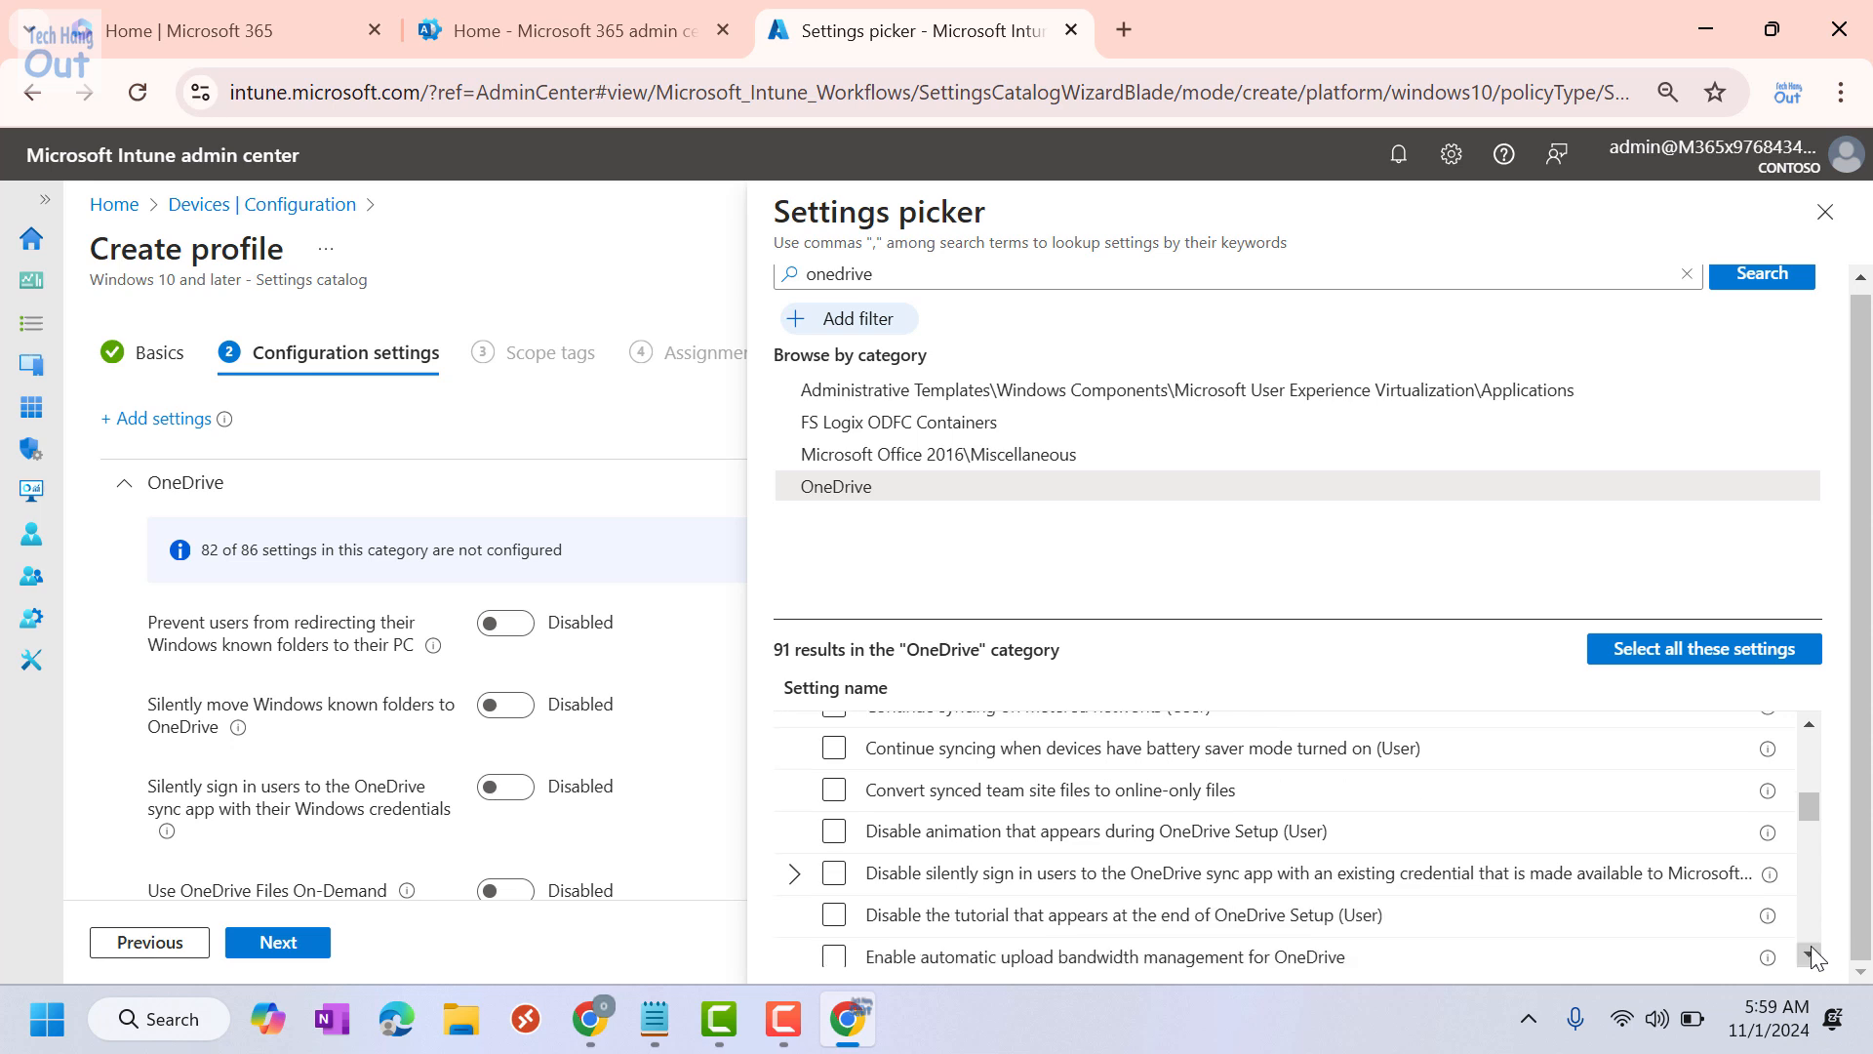
{"action": "left_click", "coordinate": [1811, 951]}
{"action": "left_click", "coordinate": [1810, 951]}
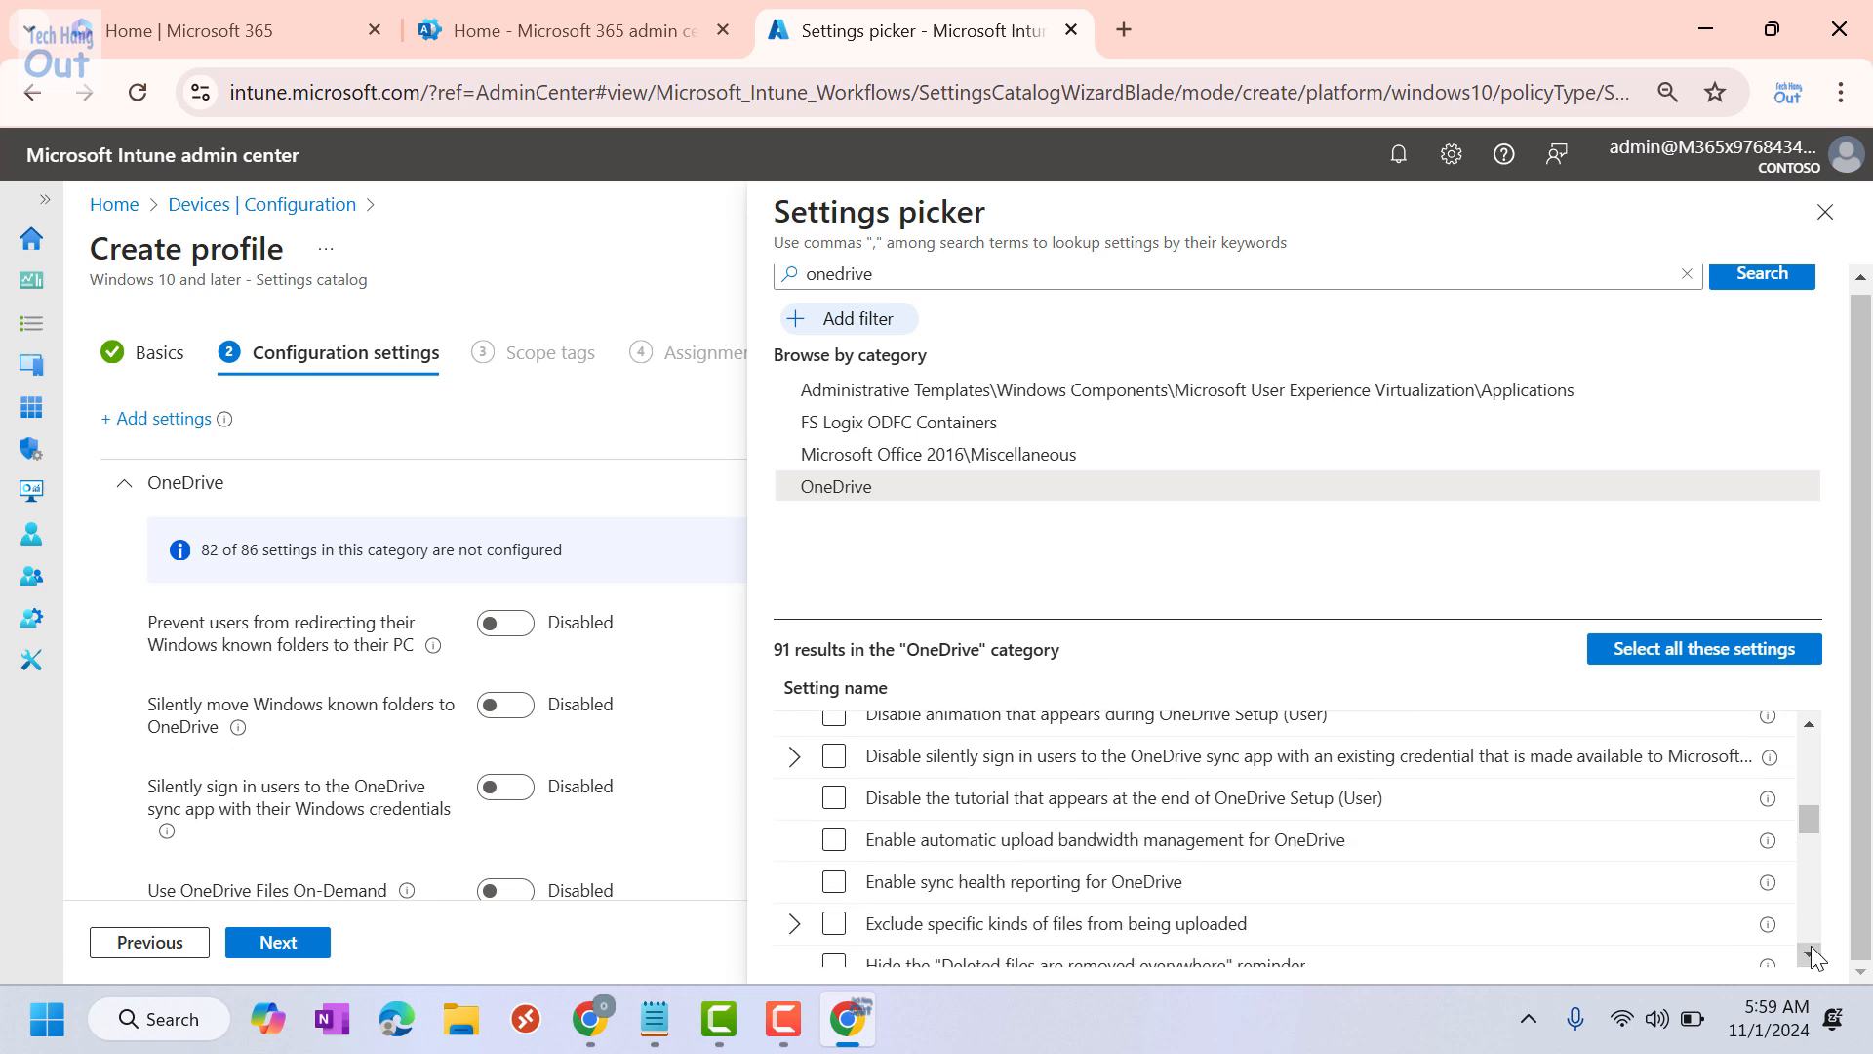
{"action": "left_click", "coordinate": [1811, 951]}
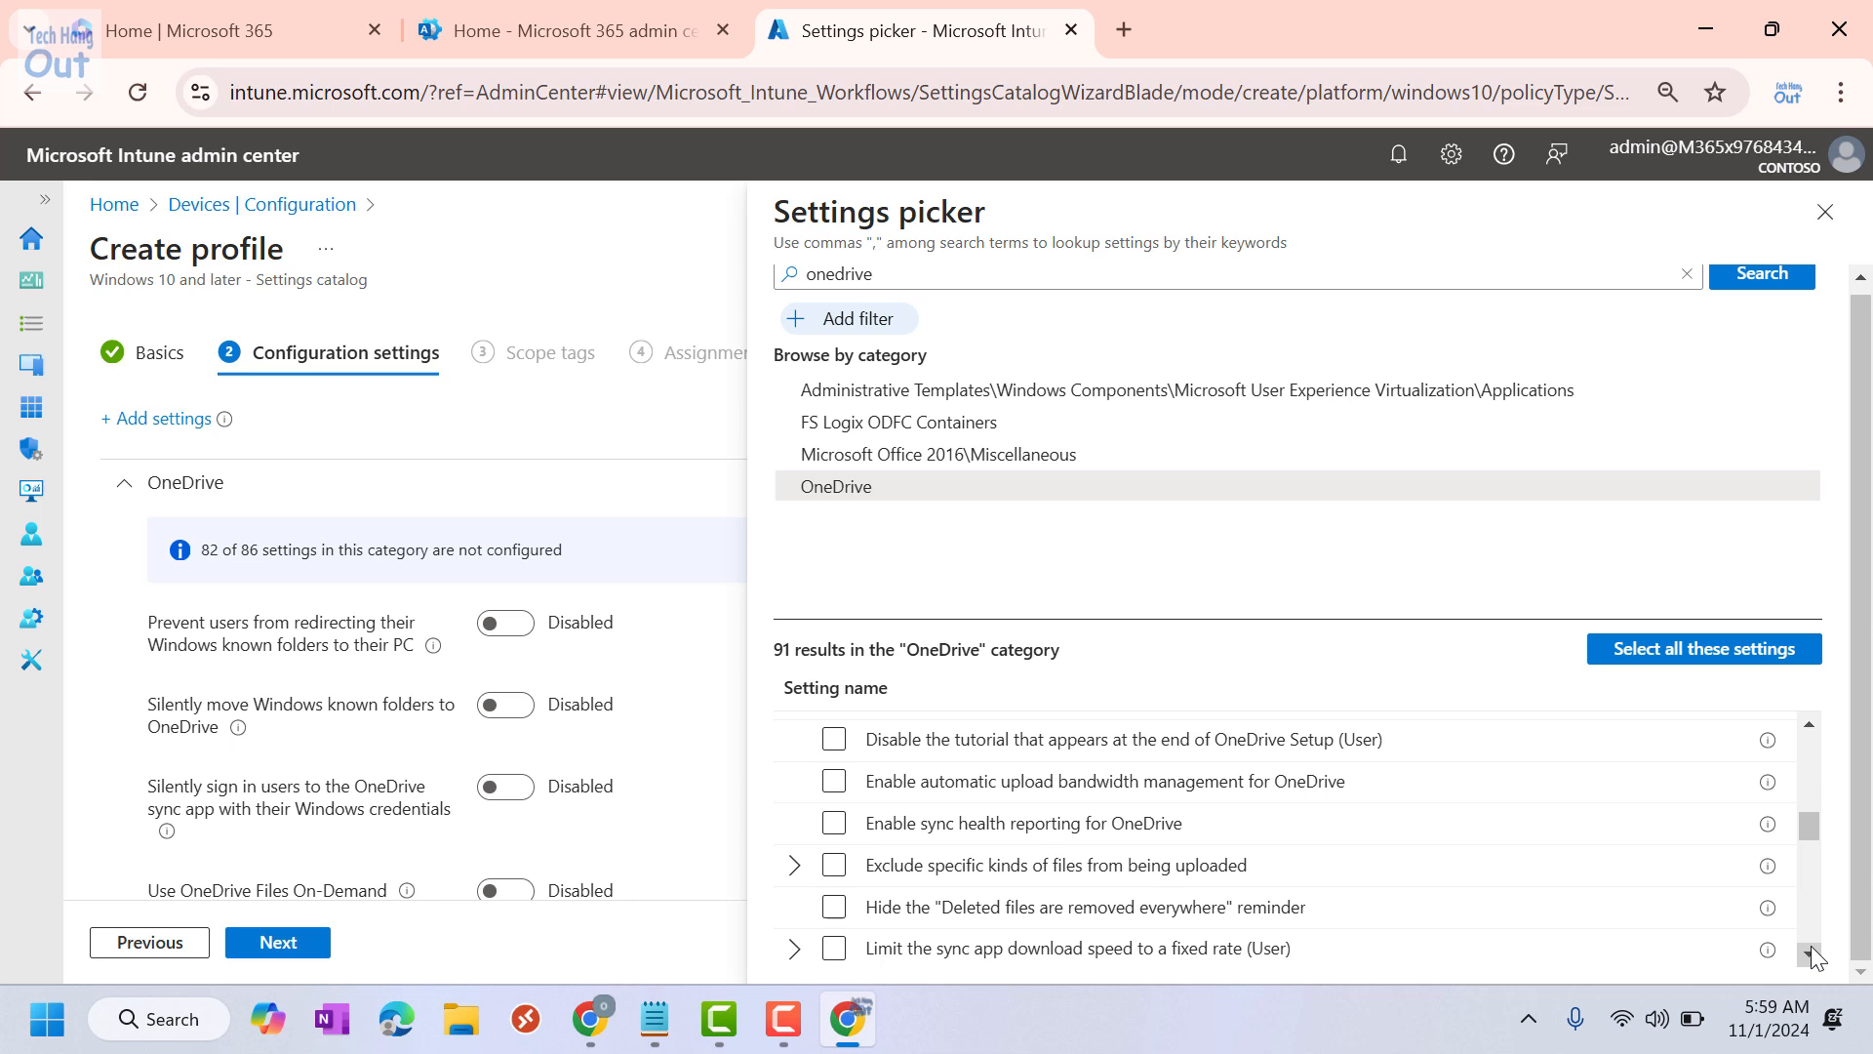
{"action": "left_click", "coordinate": [1811, 951]}
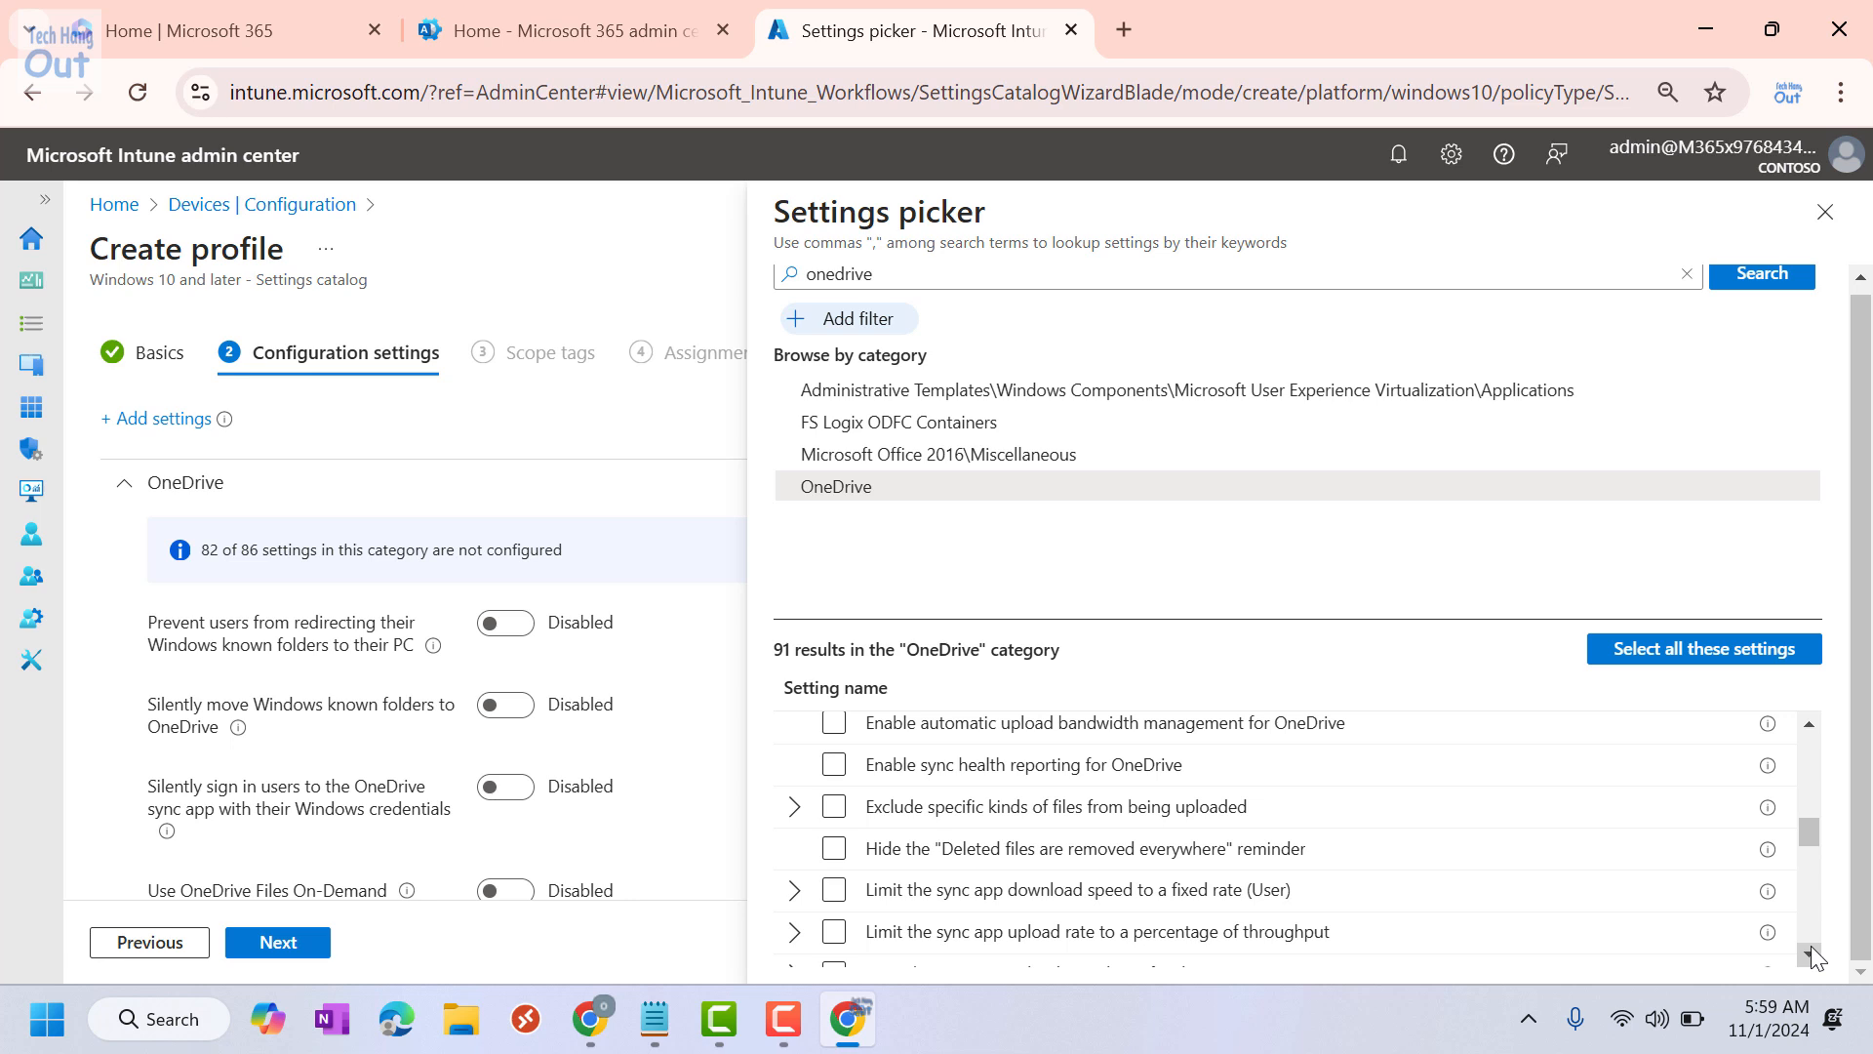
{"action": "left_click", "coordinate": [1811, 951]}
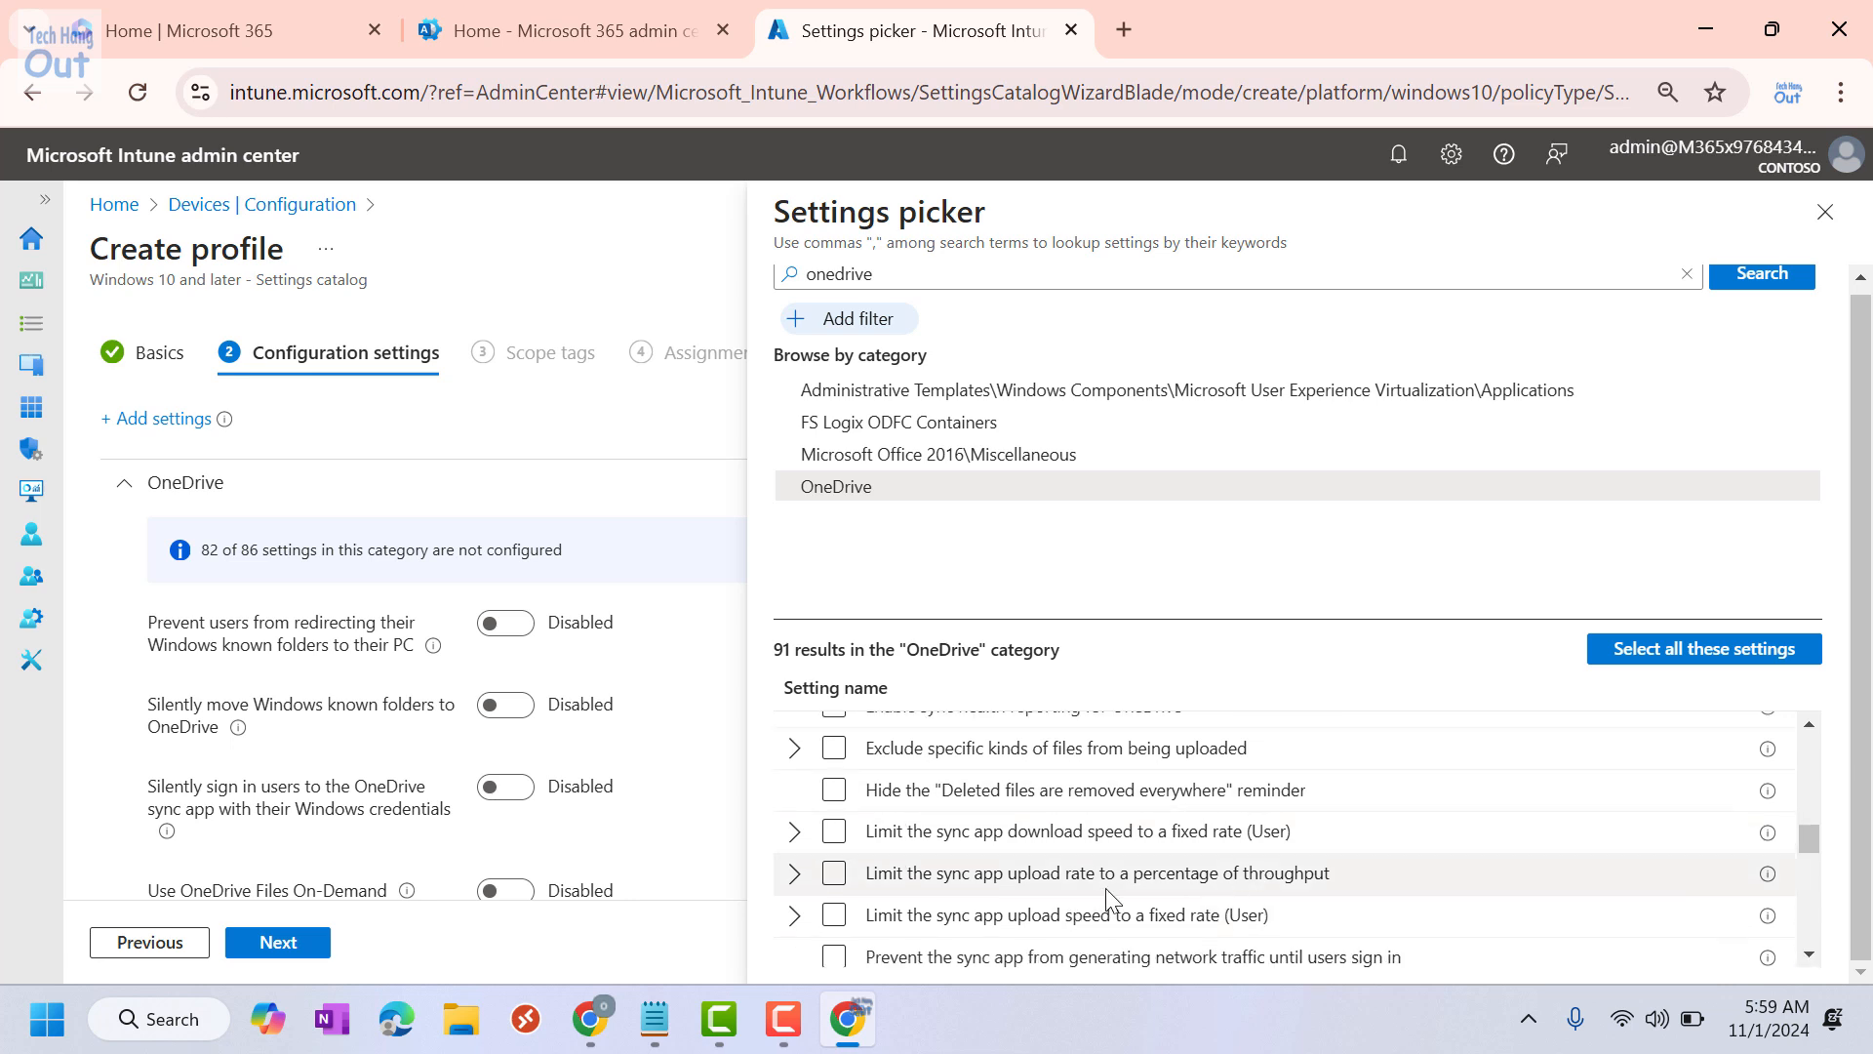
{"action": "left_click", "coordinate": [1813, 952]}
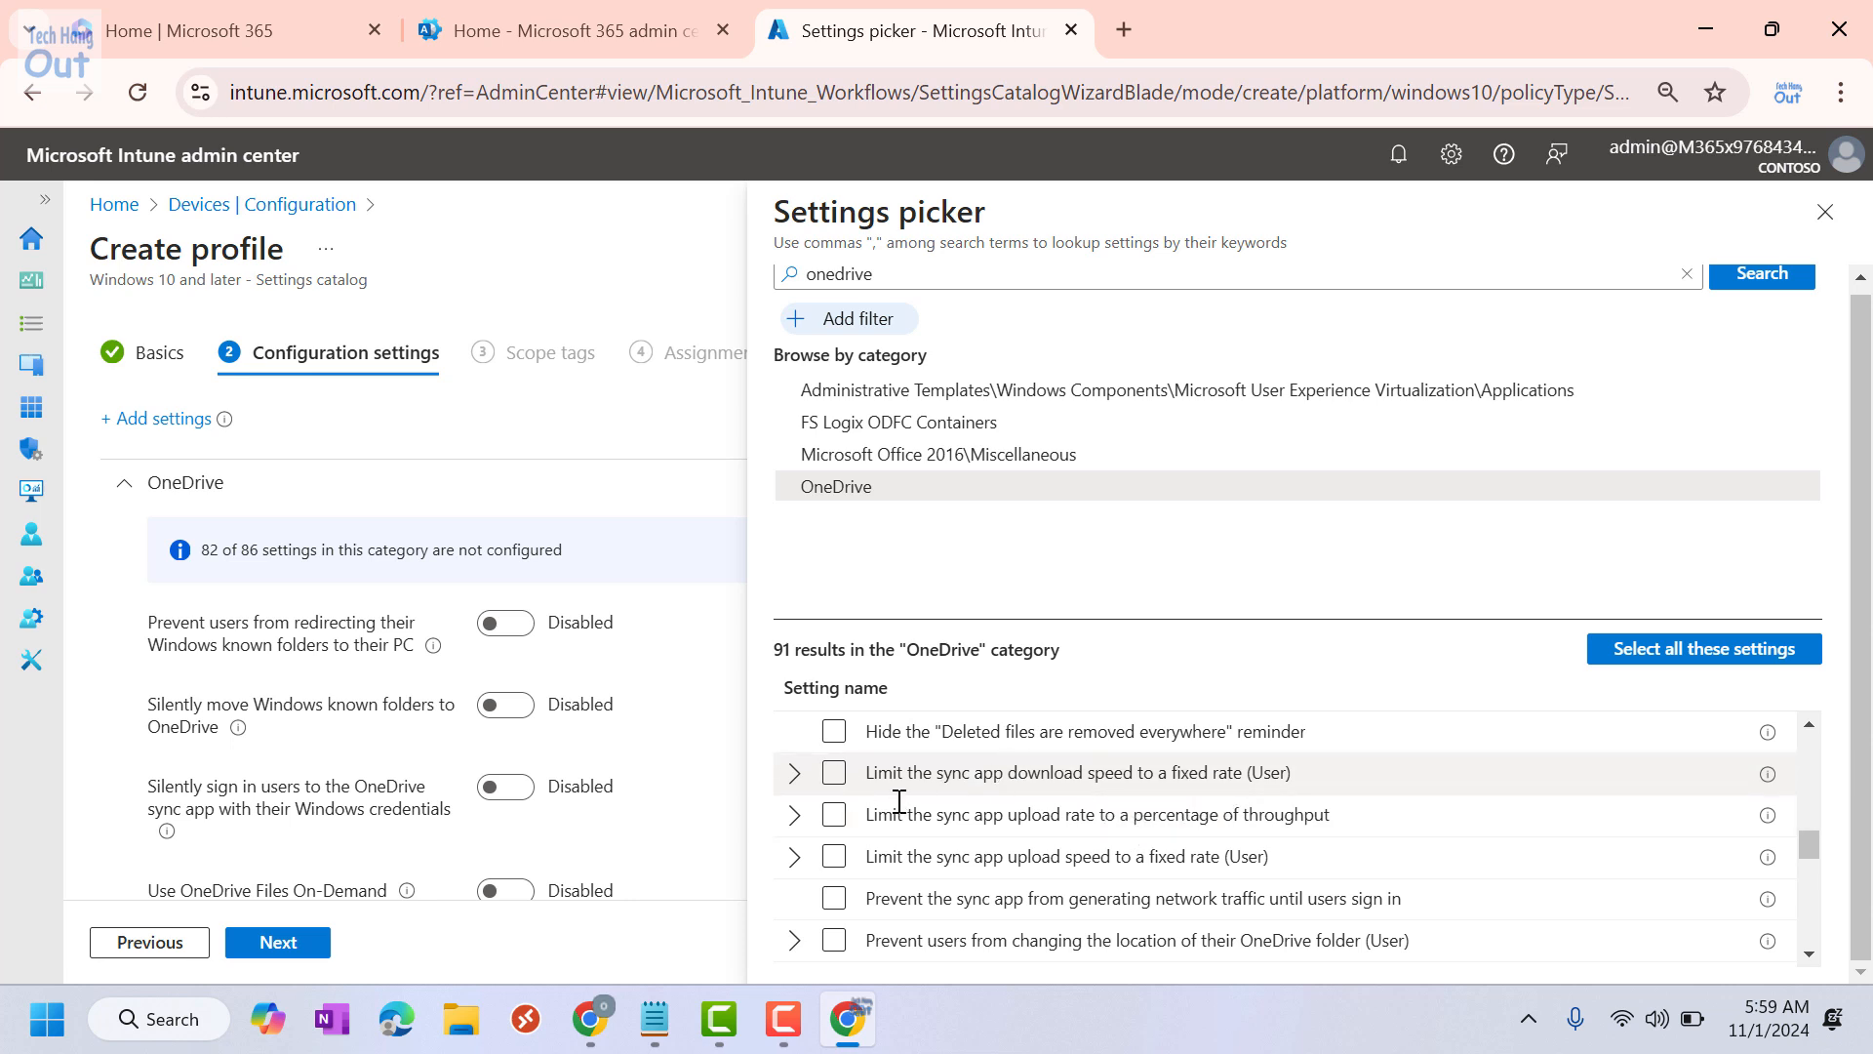
{"action": "left_click", "coordinate": [1809, 956]}
{"action": "left_click", "coordinate": [1810, 956]}
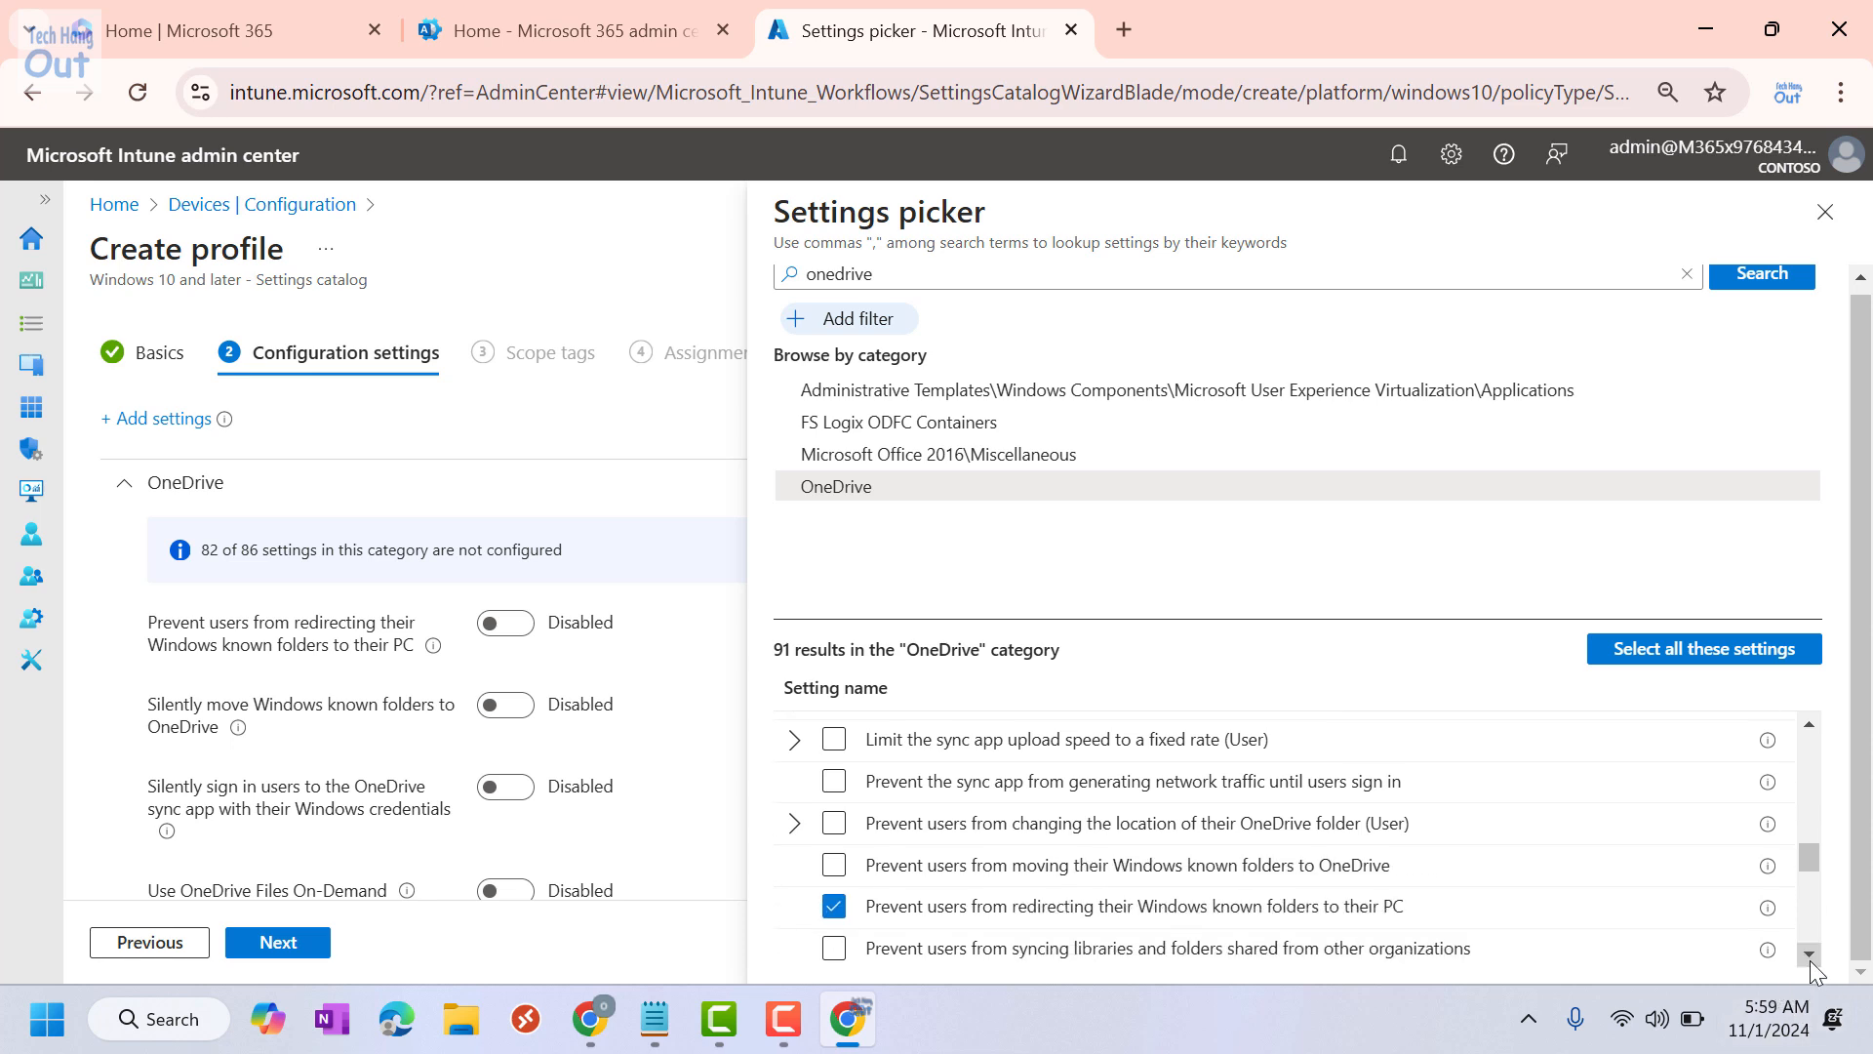
{"action": "left_click", "coordinate": [1810, 956]}
{"action": "left_click", "coordinate": [1810, 956]}
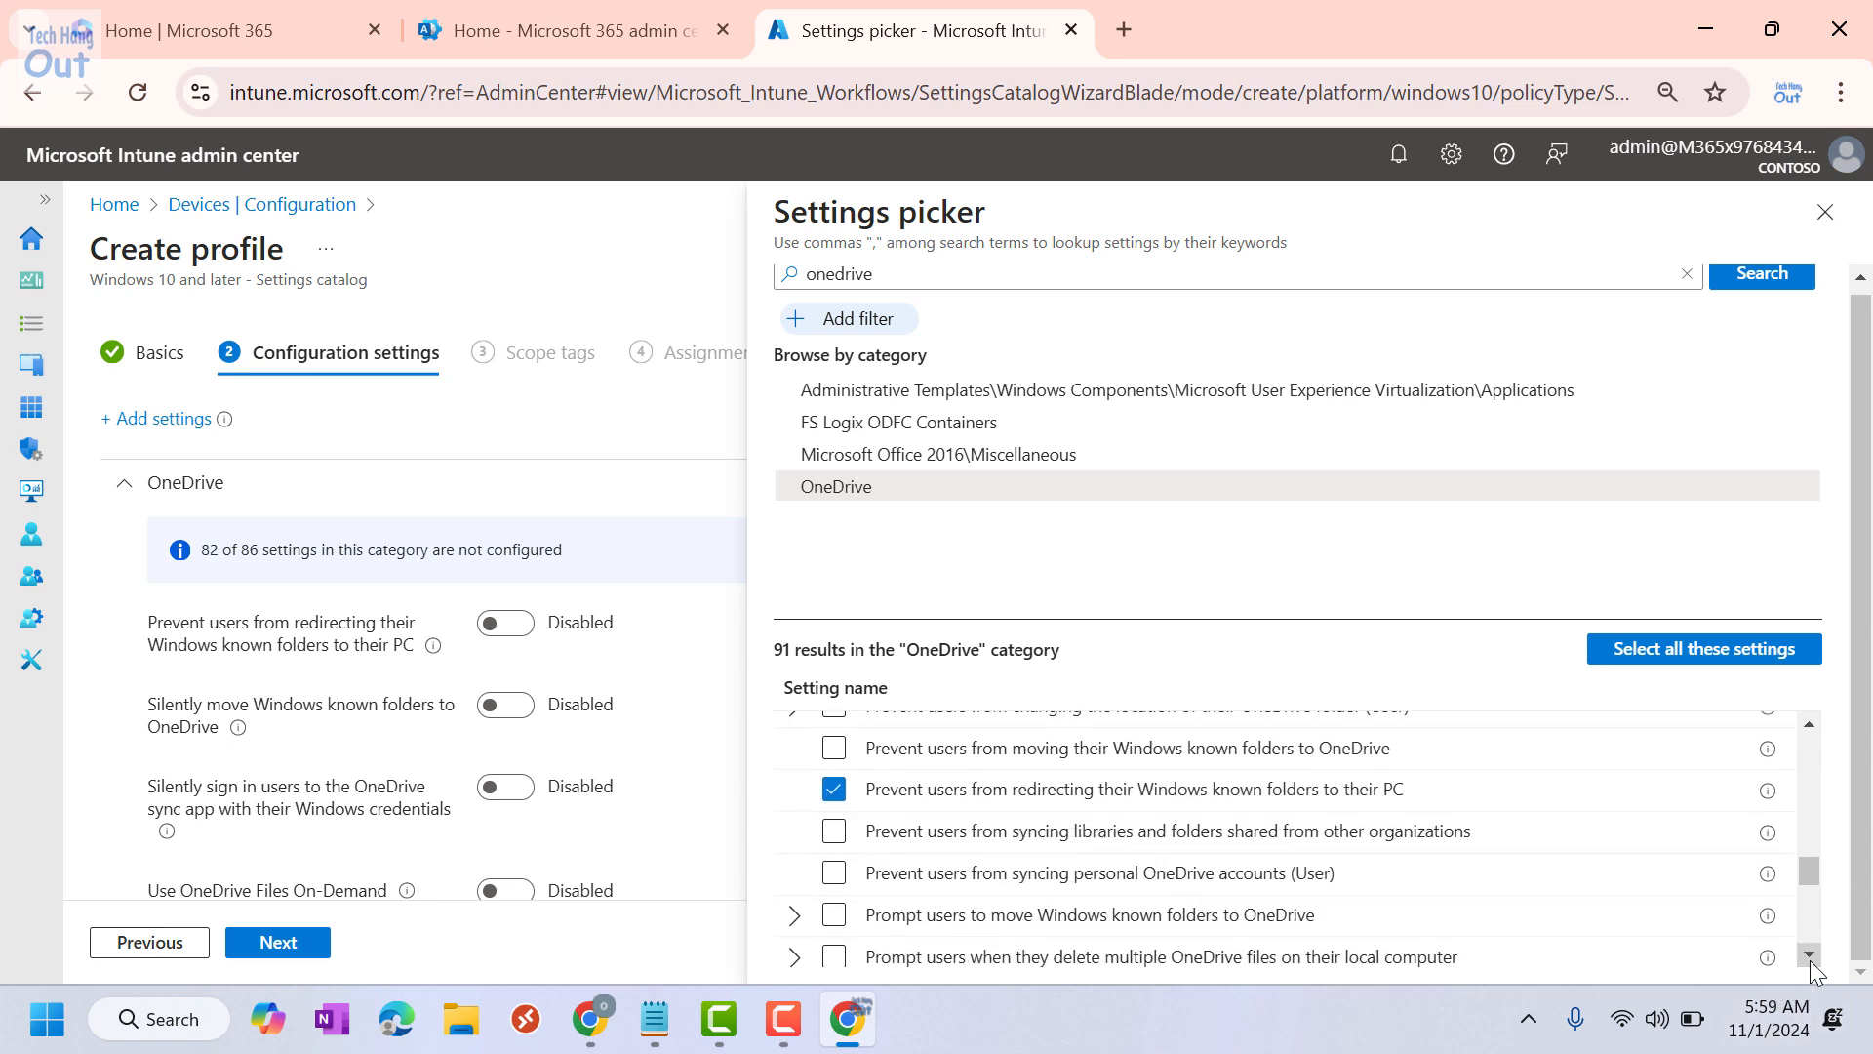
{"action": "left_click", "coordinate": [1809, 957]}
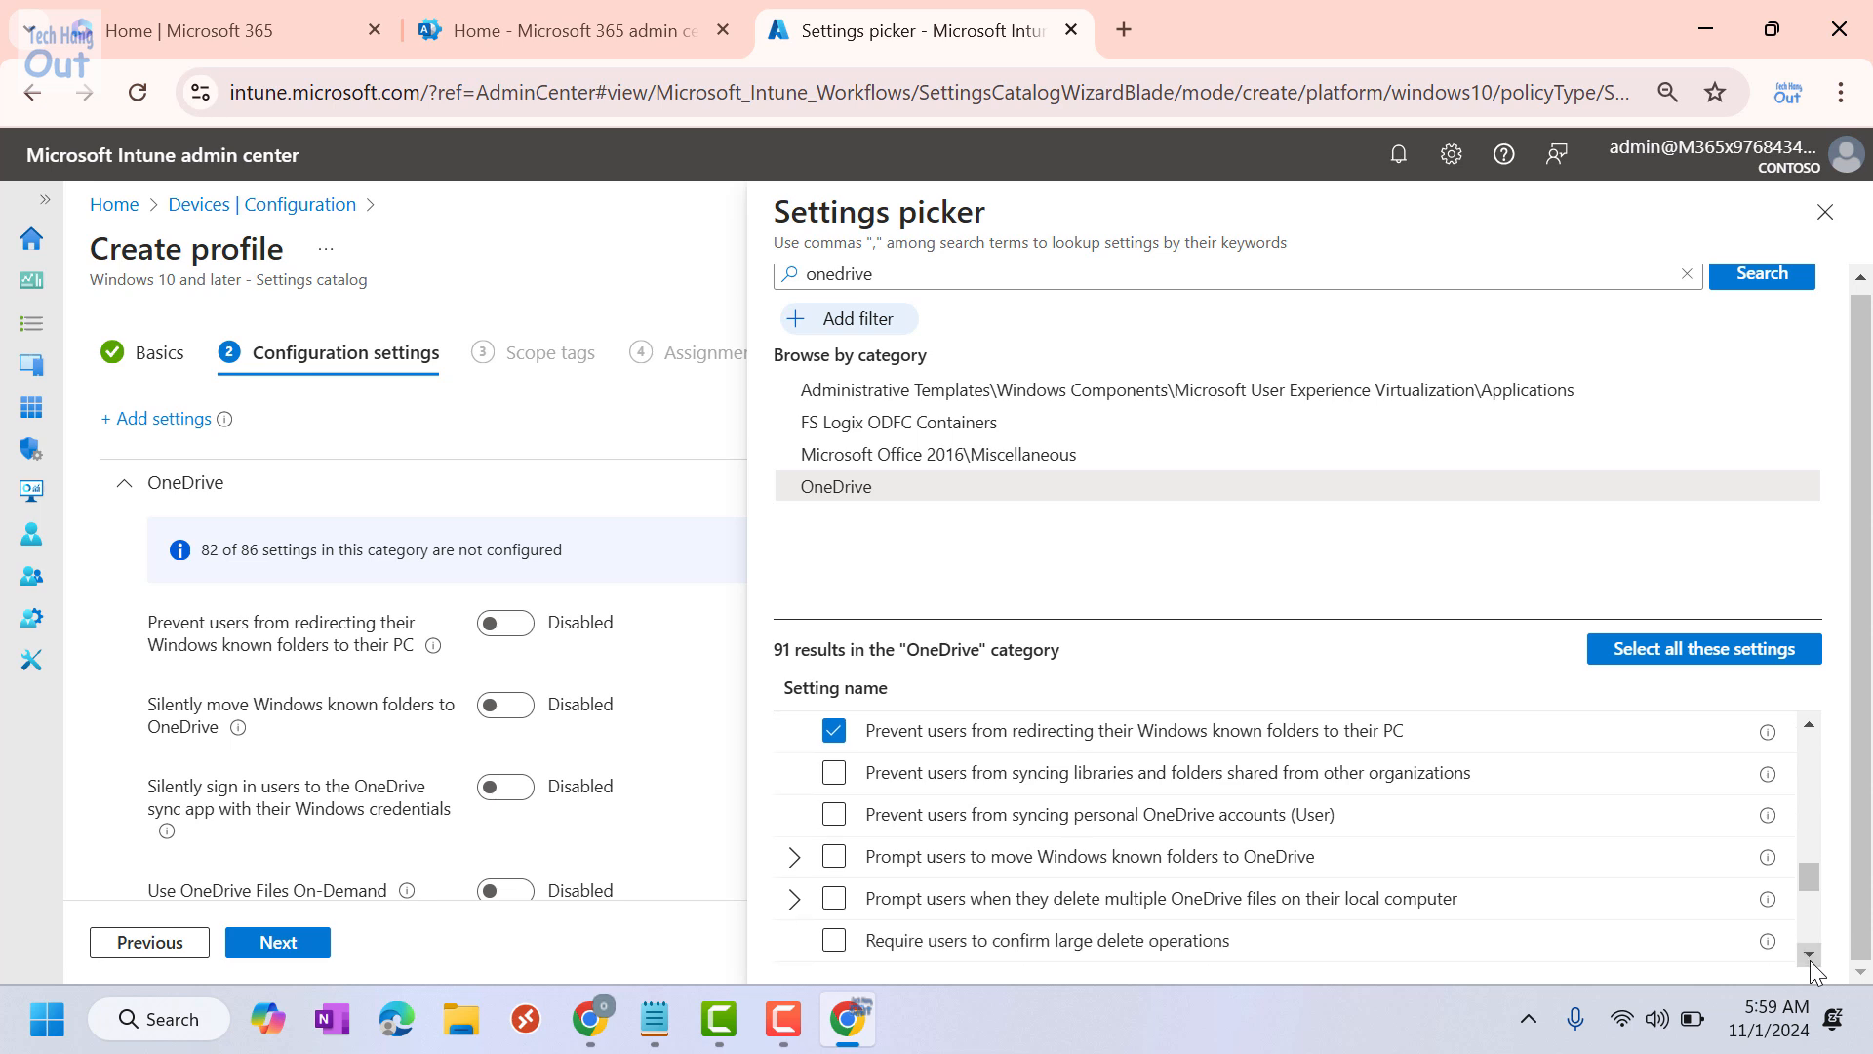
{"action": "left_click", "coordinate": [1810, 956]}
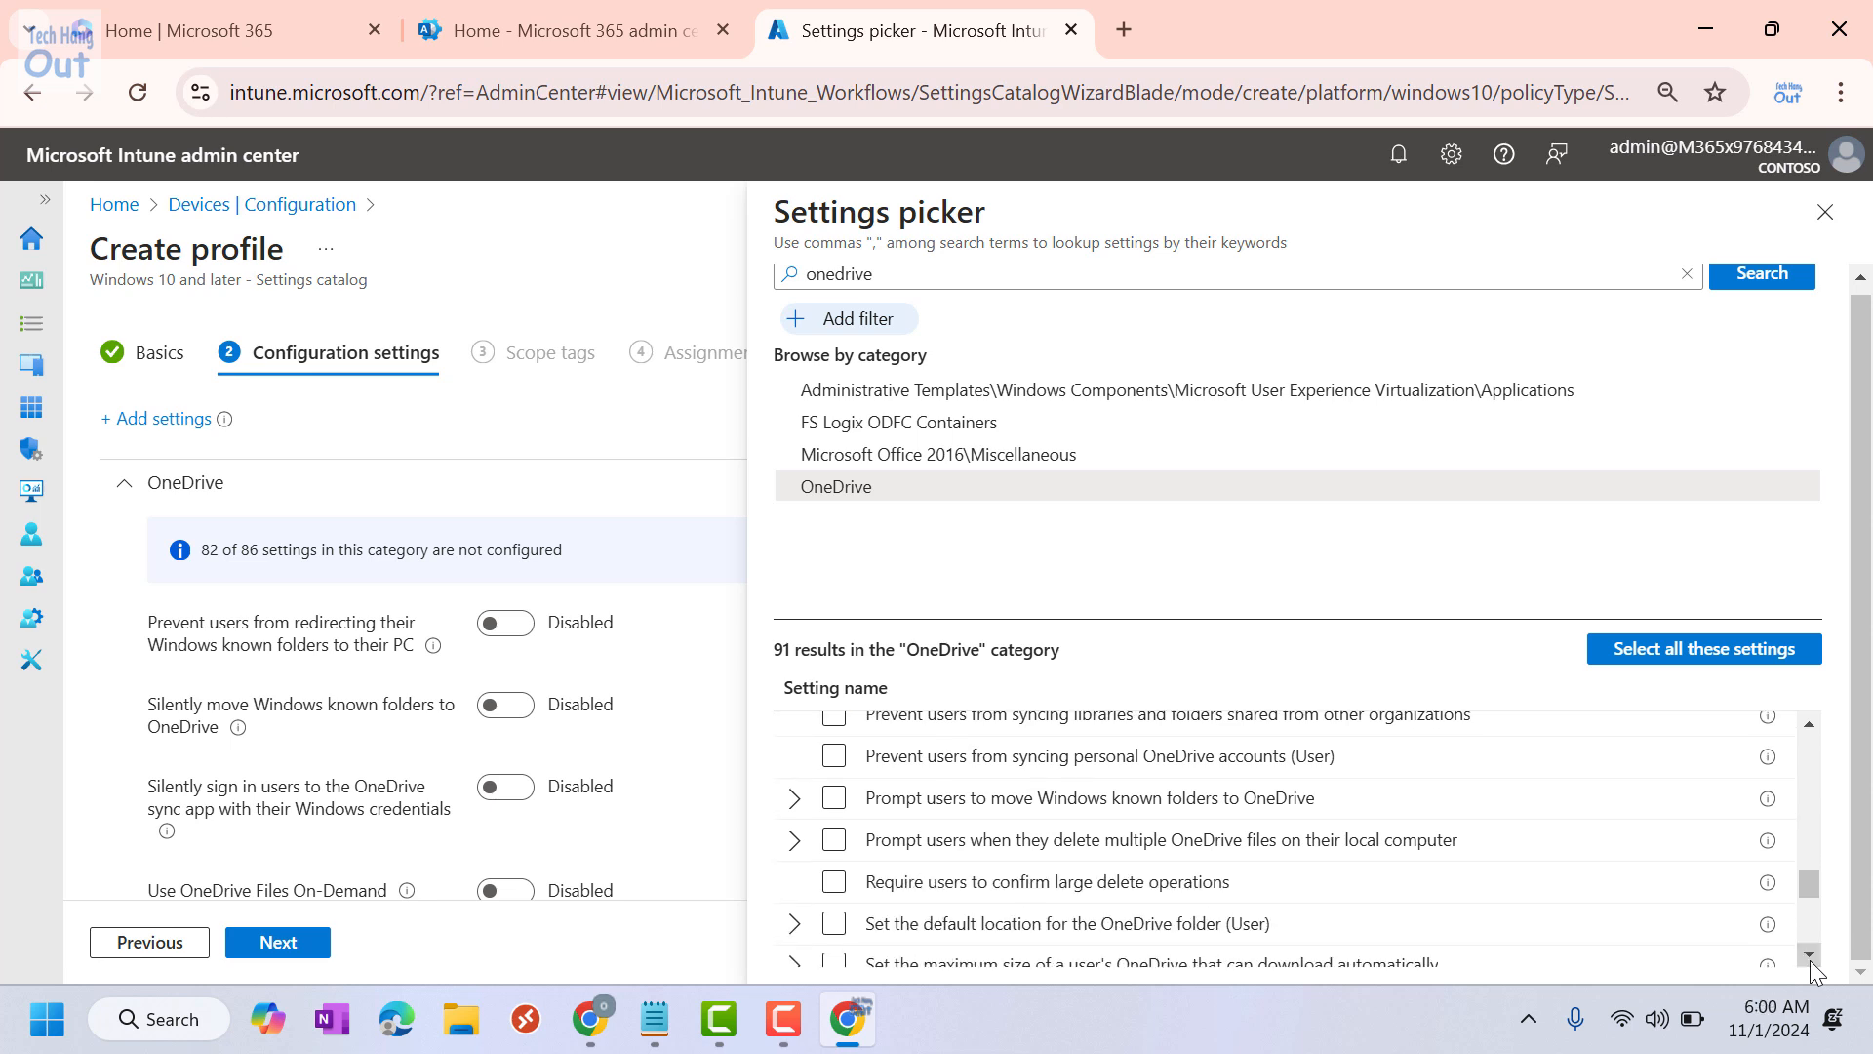
{"action": "left_click", "coordinate": [1810, 956]}
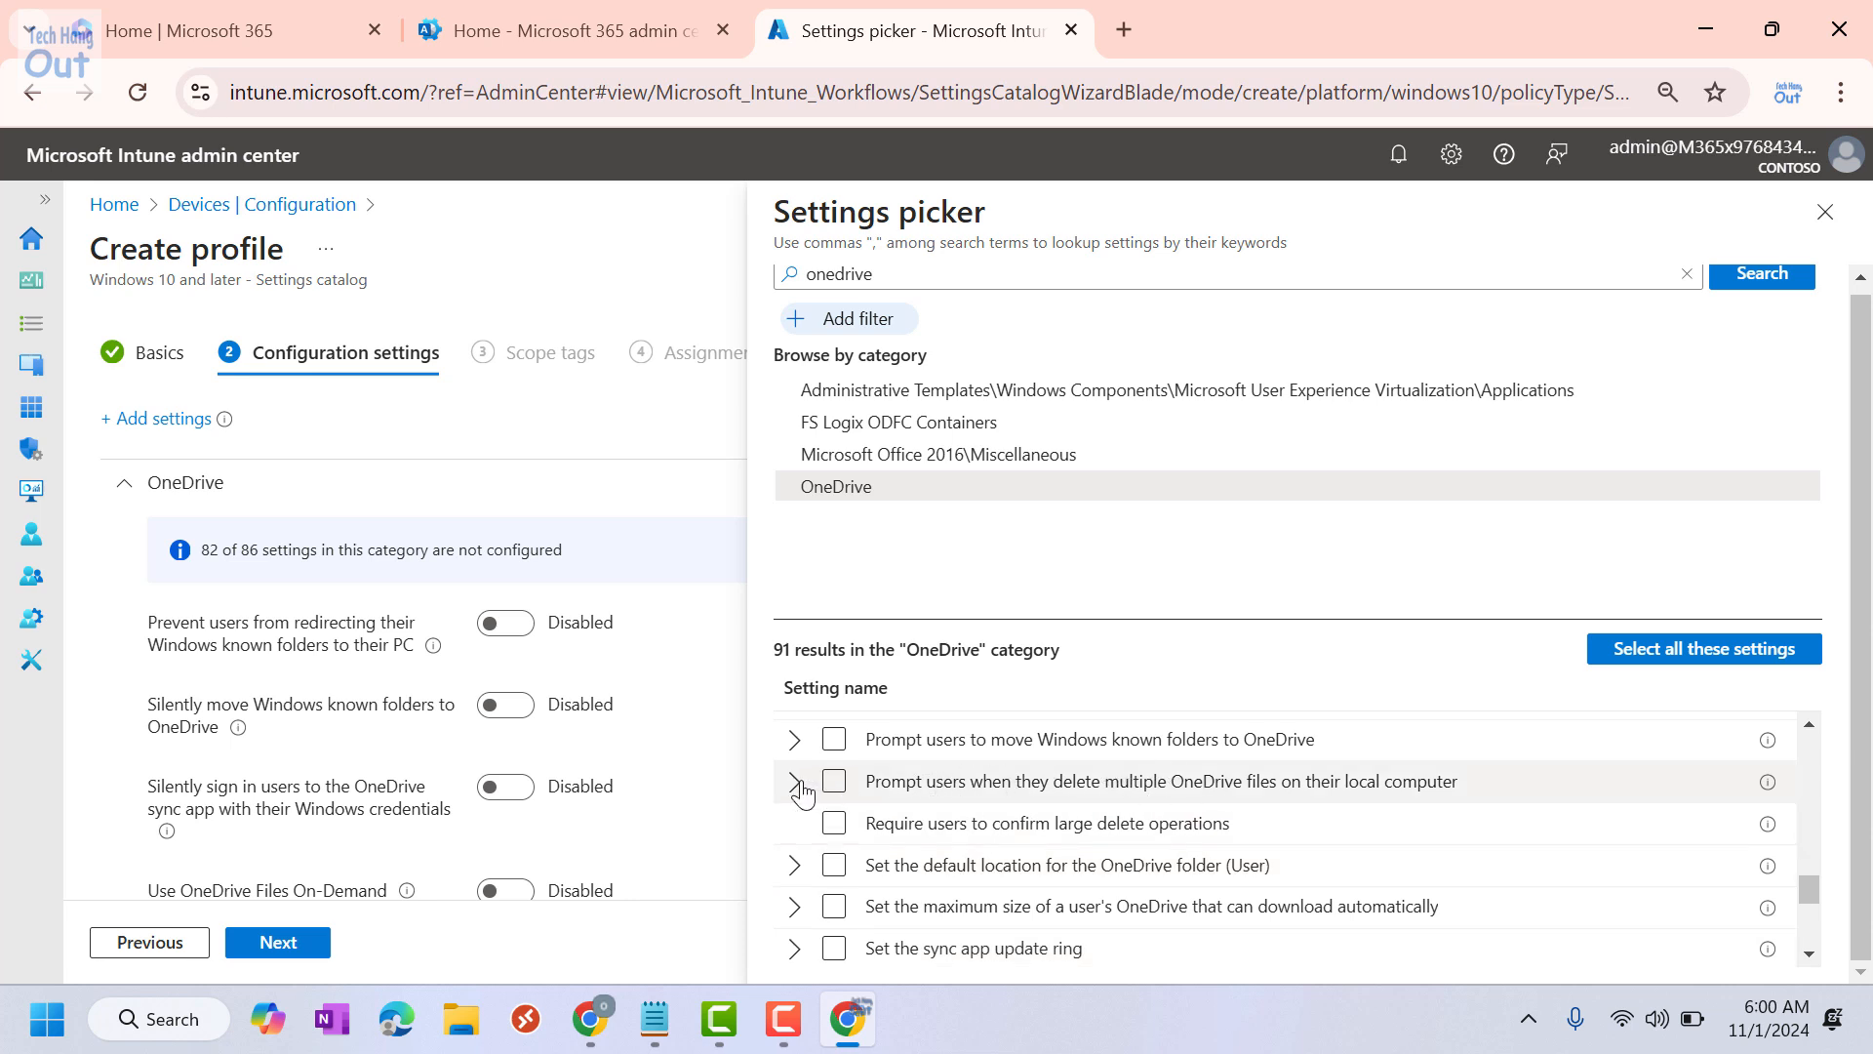
{"action": "left_click", "coordinate": [841, 783]}
{"action": "left_click", "coordinate": [841, 783]}
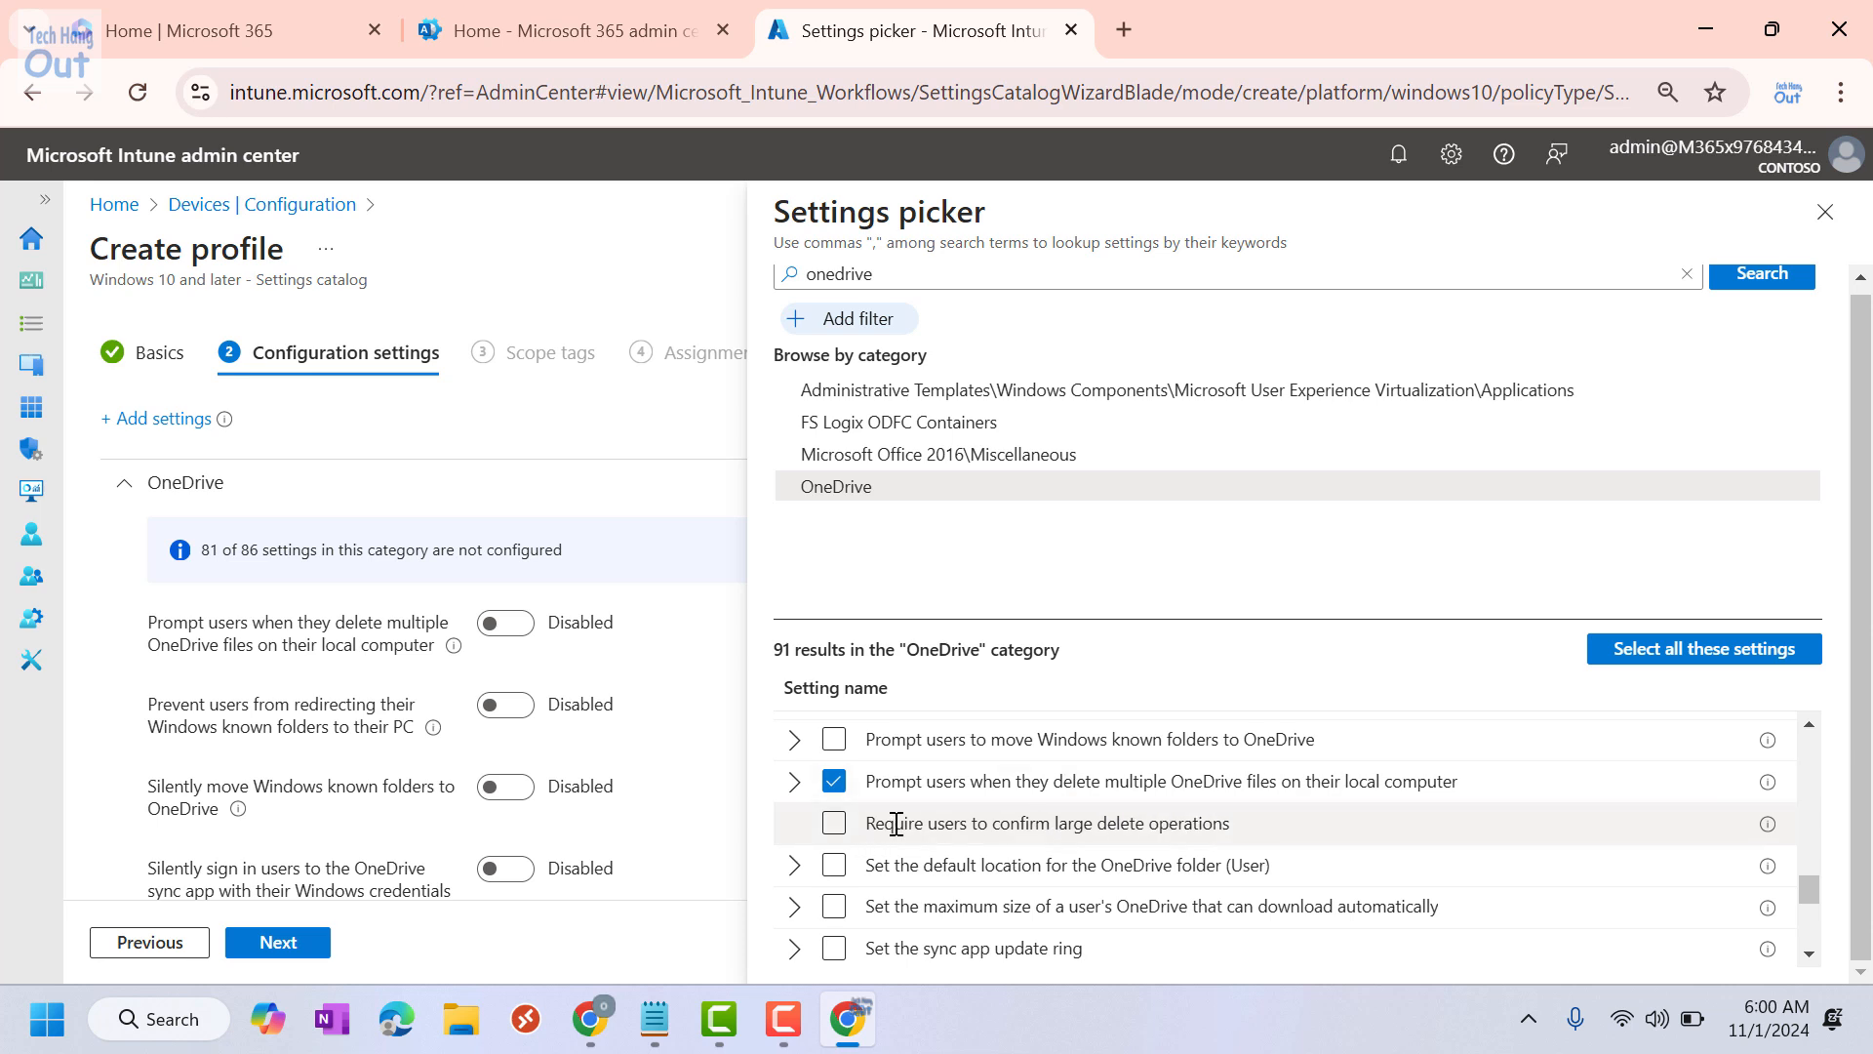
{"action": "left_click", "coordinate": [832, 827]}
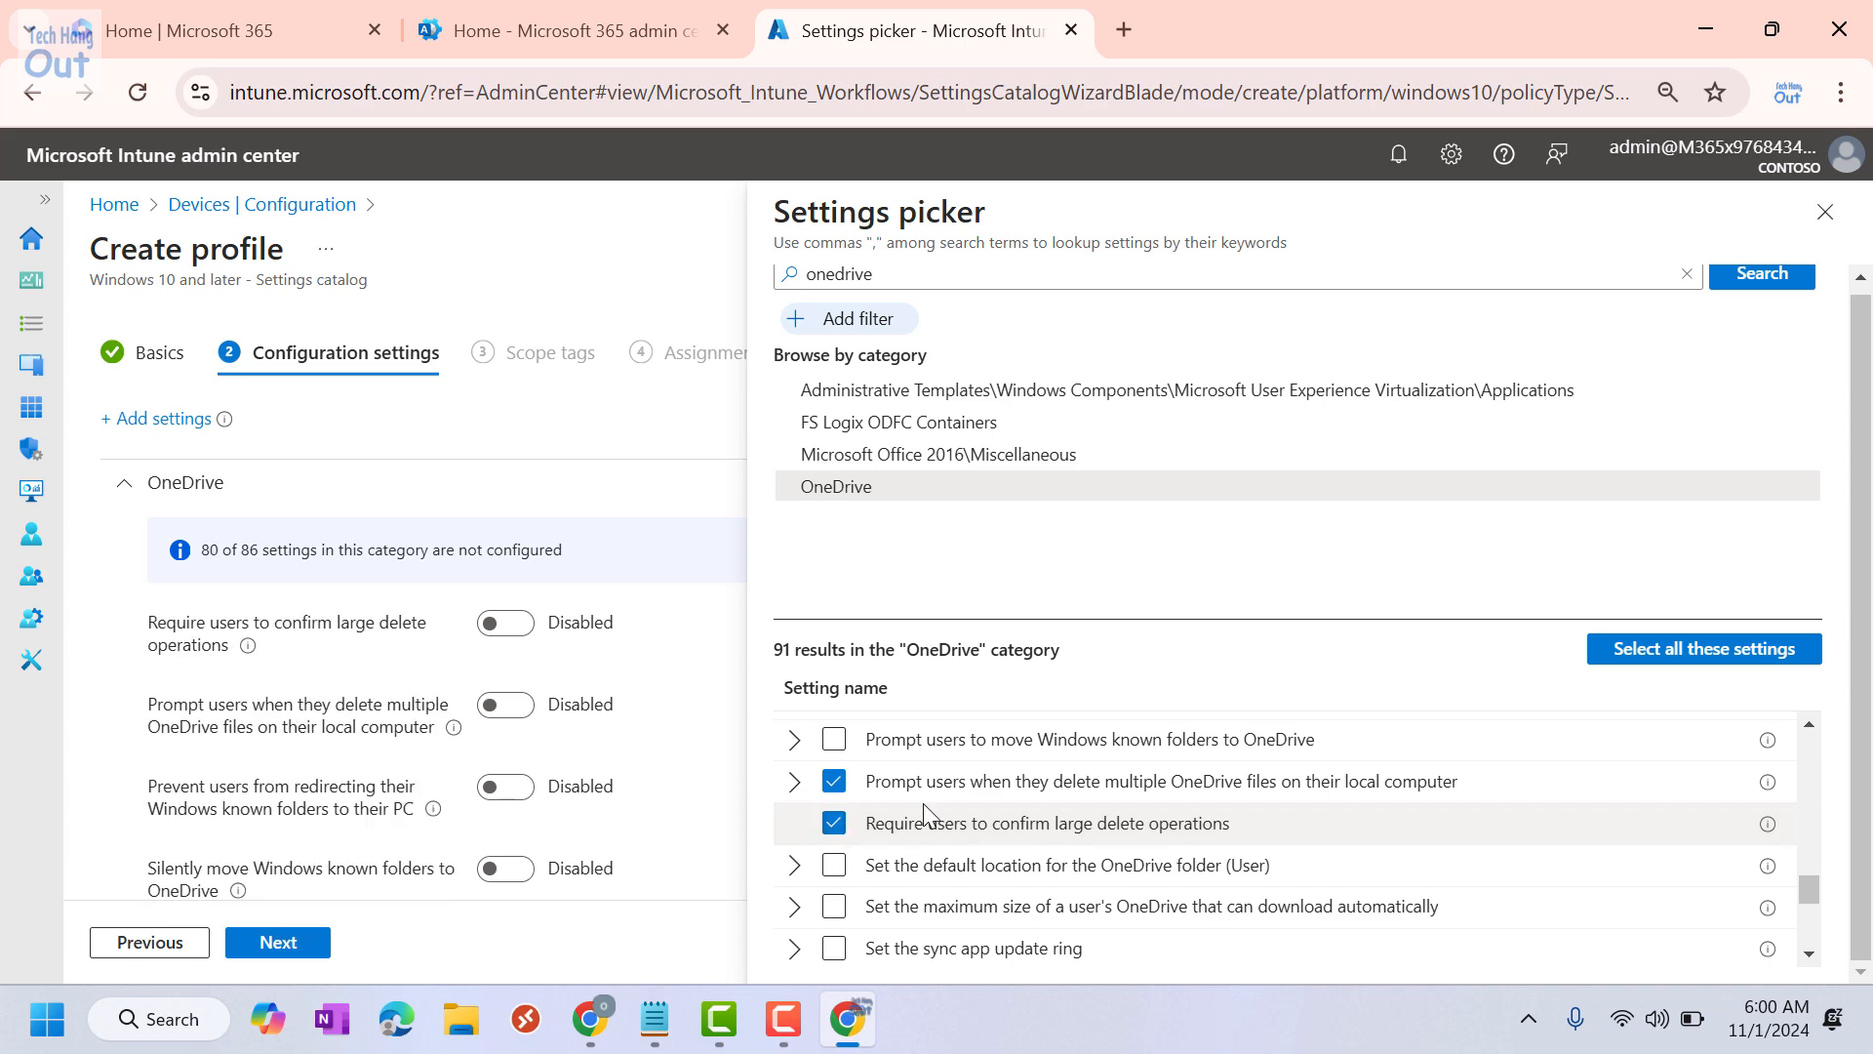
Step: Check the OneDrive settings list once more for the selected options and close the settings picker
{"action": "scroll", "coordinate": [1234, 744], "scroll_direction": "up", "scroll_amount": 15}
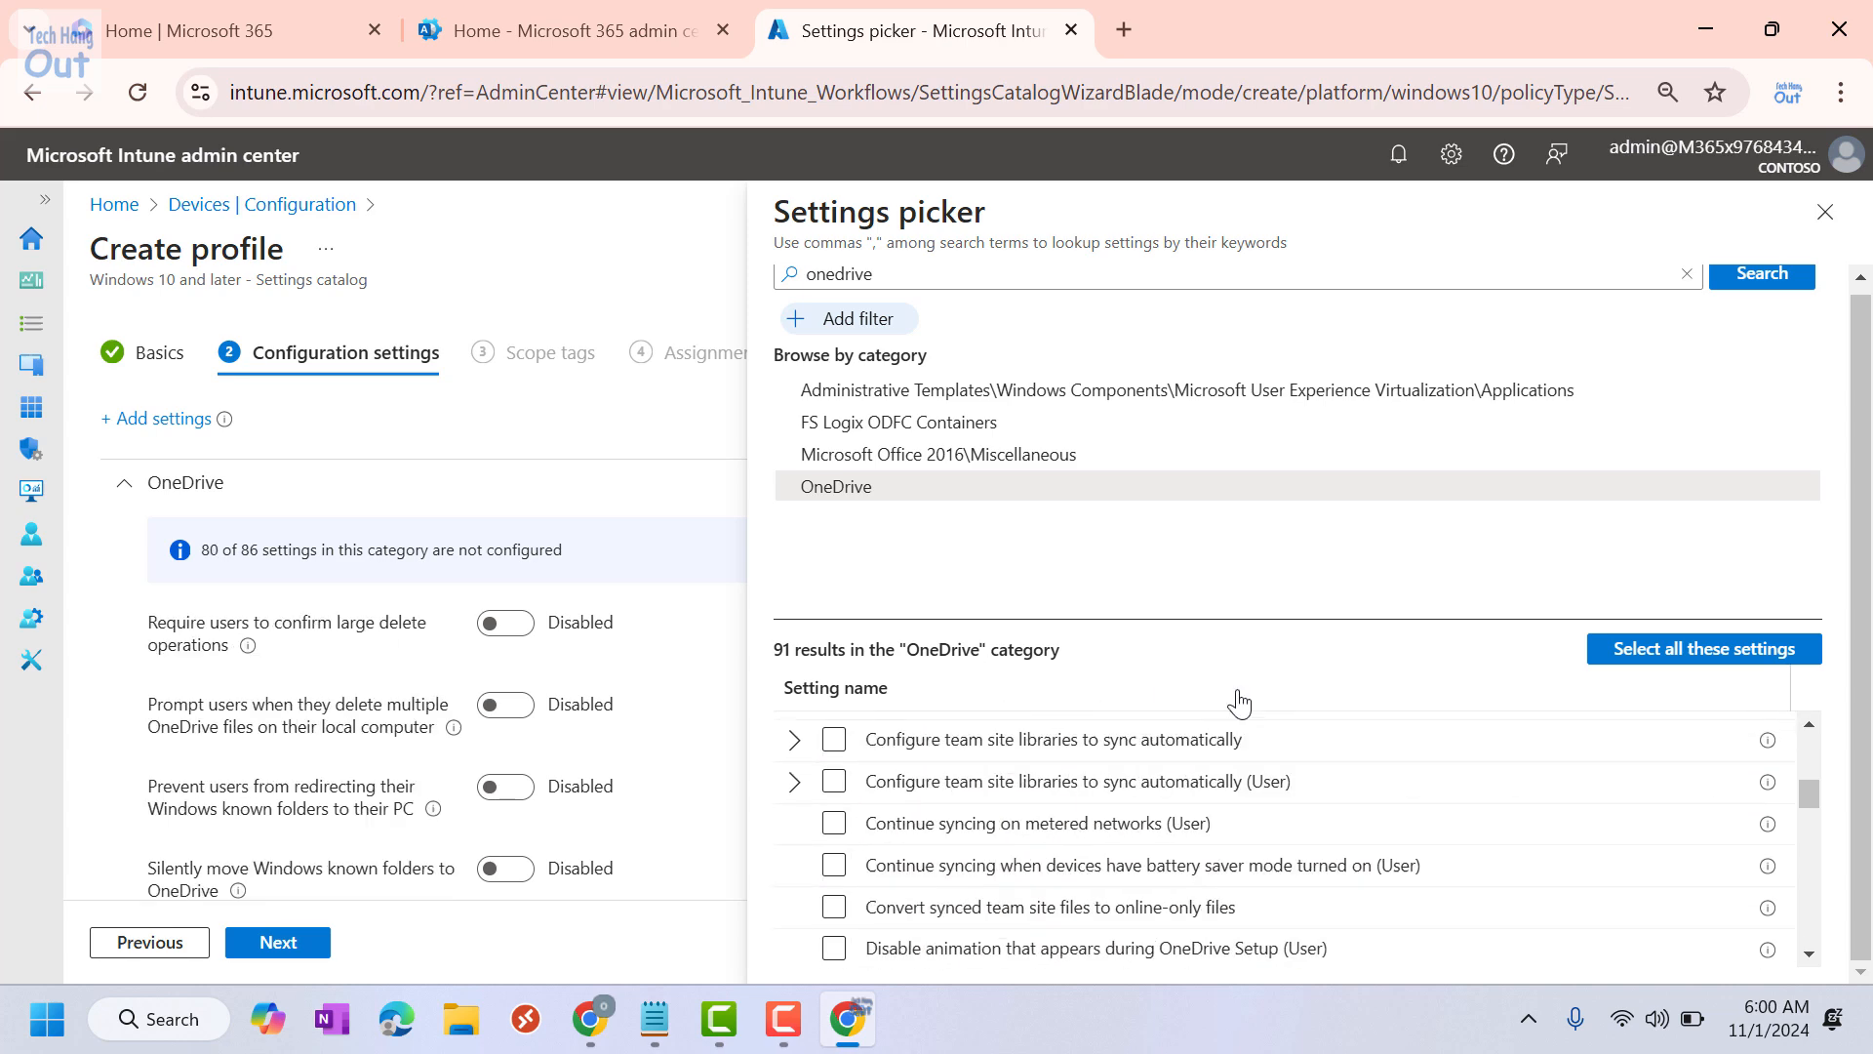
{"action": "scroll", "coordinate": [1248, 722], "scroll_direction": "up", "scroll_amount": 5}
{"action": "scroll", "coordinate": [1268, 780], "scroll_direction": "down", "scroll_amount": 20}
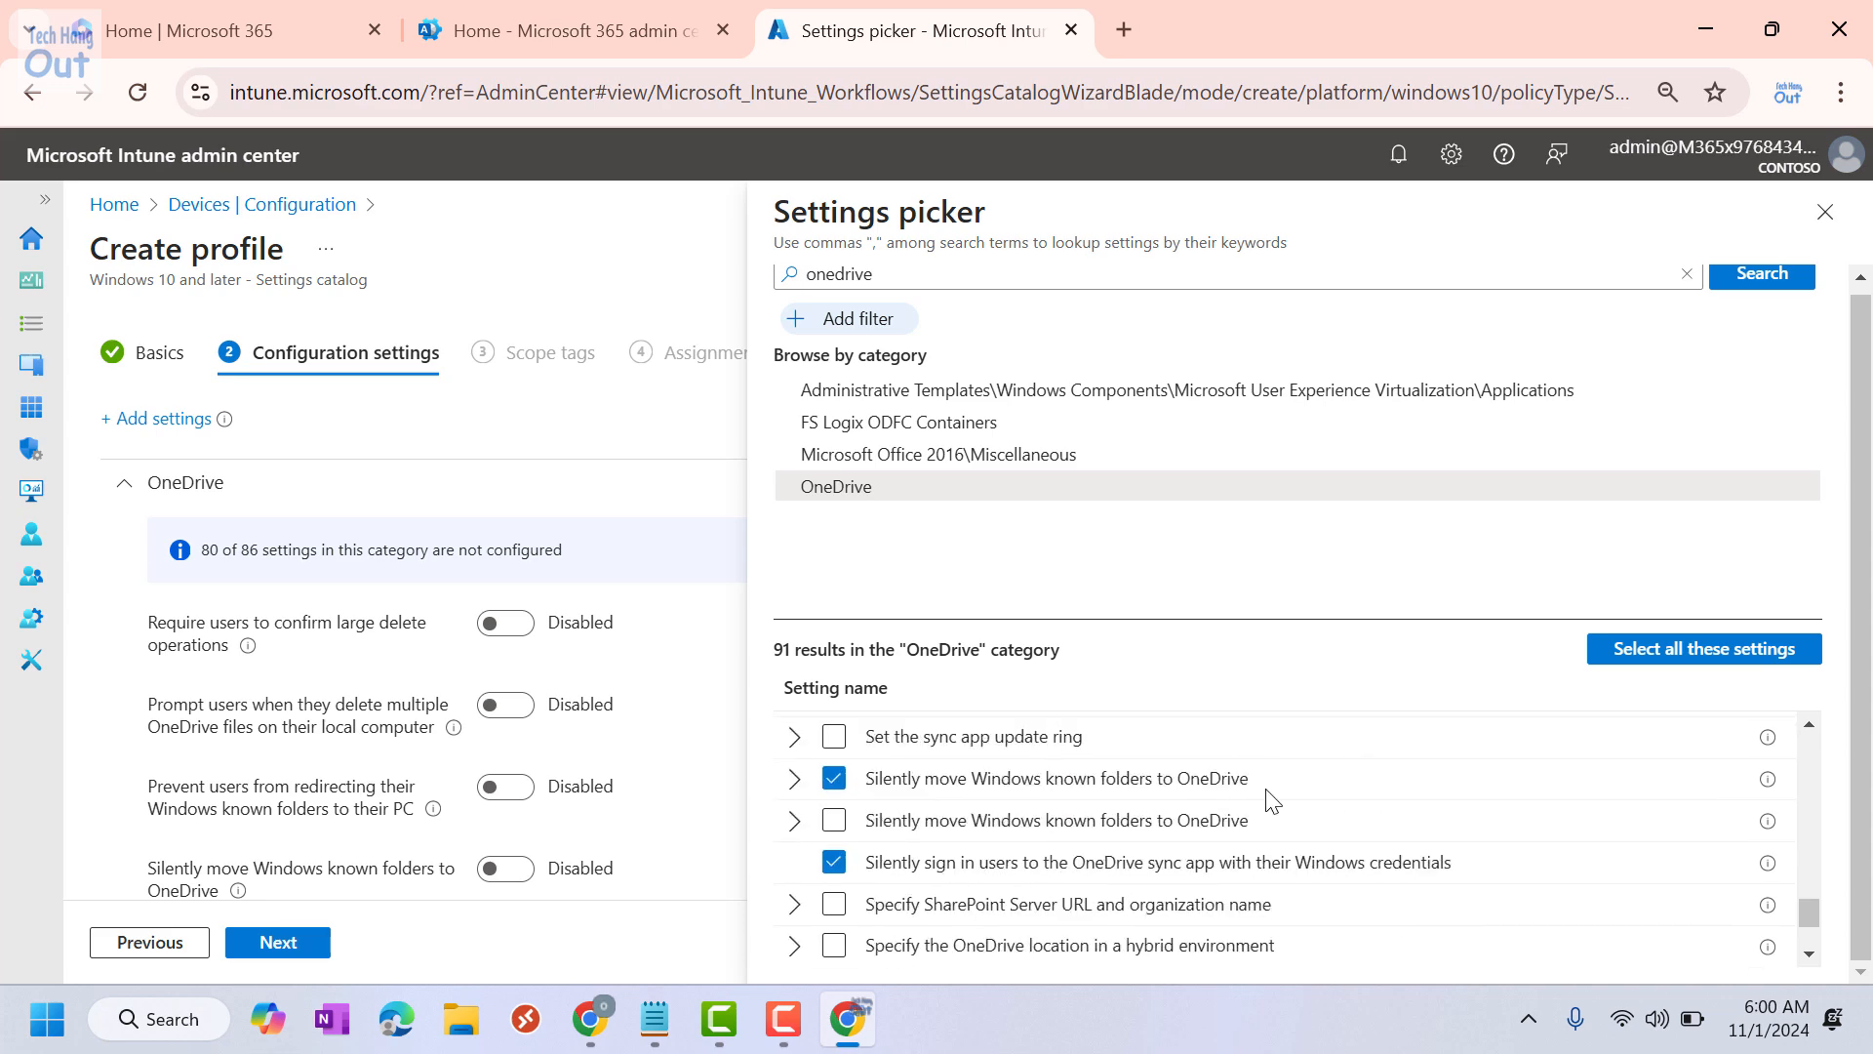
{"action": "scroll", "coordinate": [1297, 839], "scroll_direction": "down", "scroll_amount": 2}
{"action": "scroll", "coordinate": [1320, 868], "scroll_direction": "up", "scroll_amount": 10}
{"action": "scroll", "coordinate": [1658, 507], "scroll_direction": "up", "scroll_amount": 1}
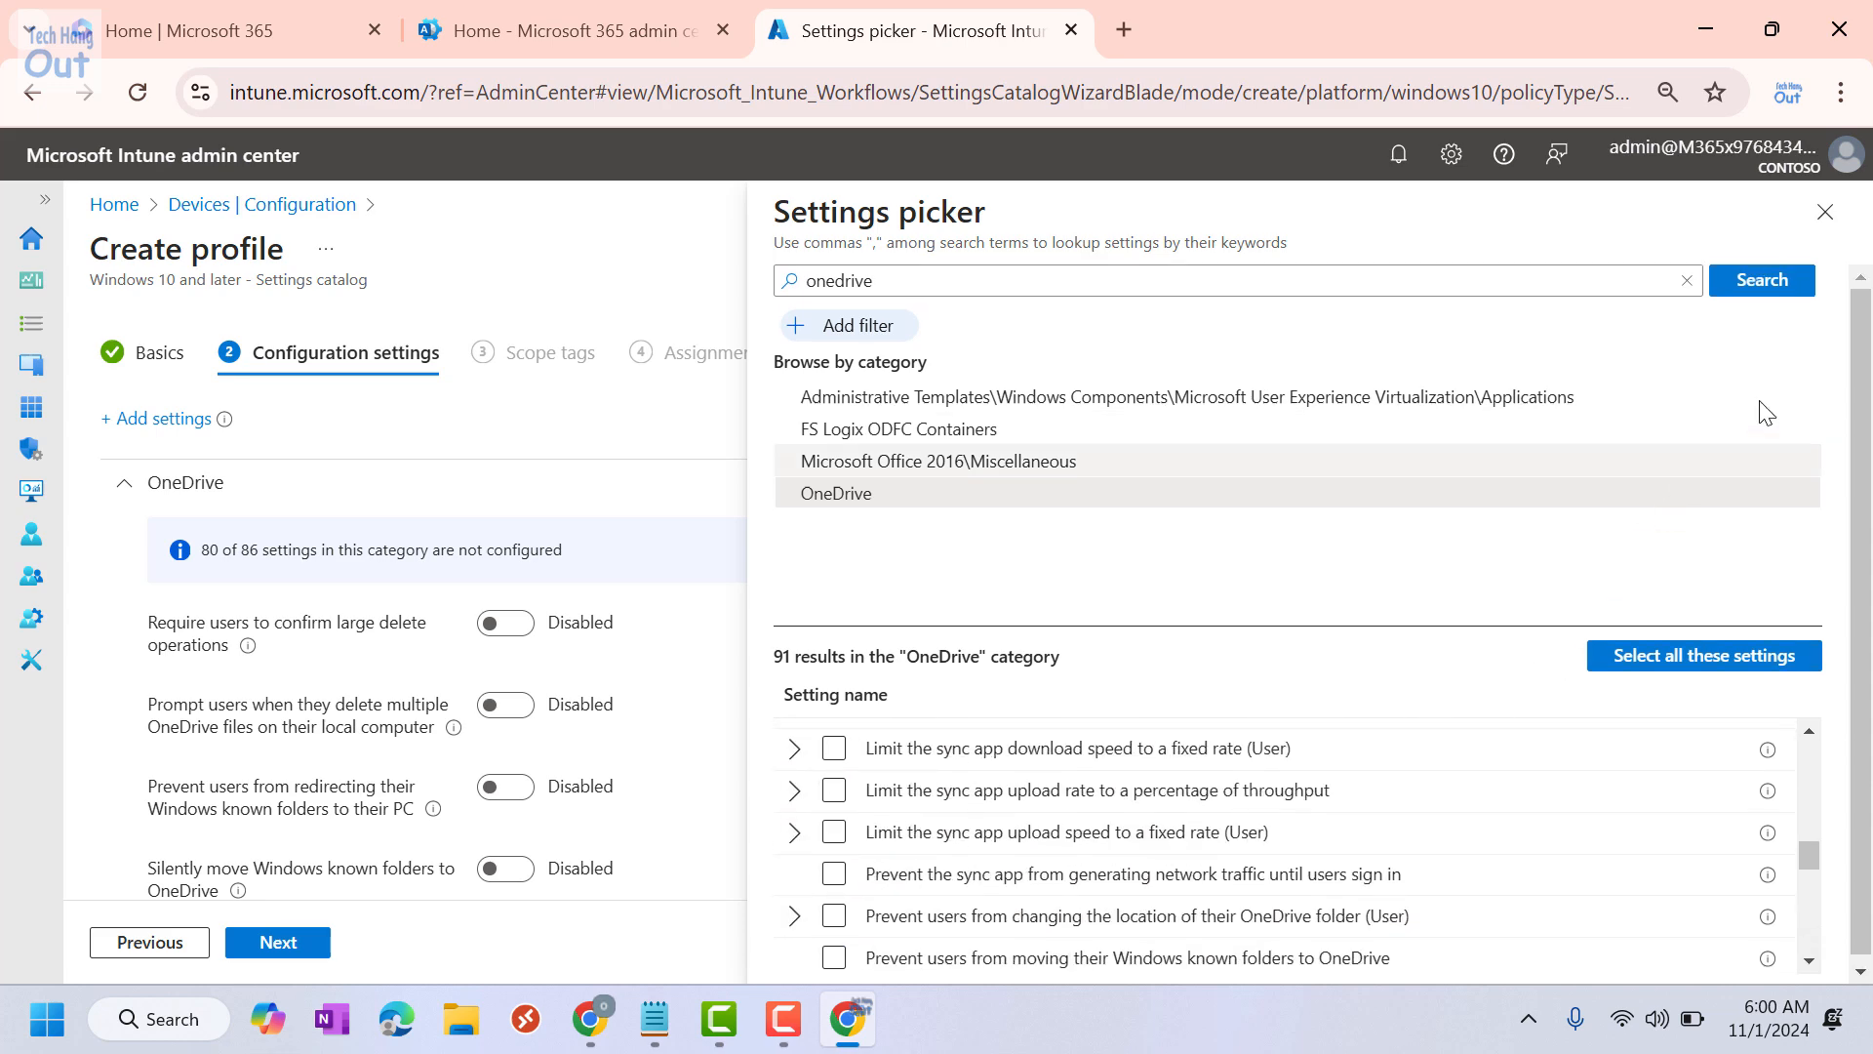
{"action": "left_click", "coordinate": [1825, 214]}
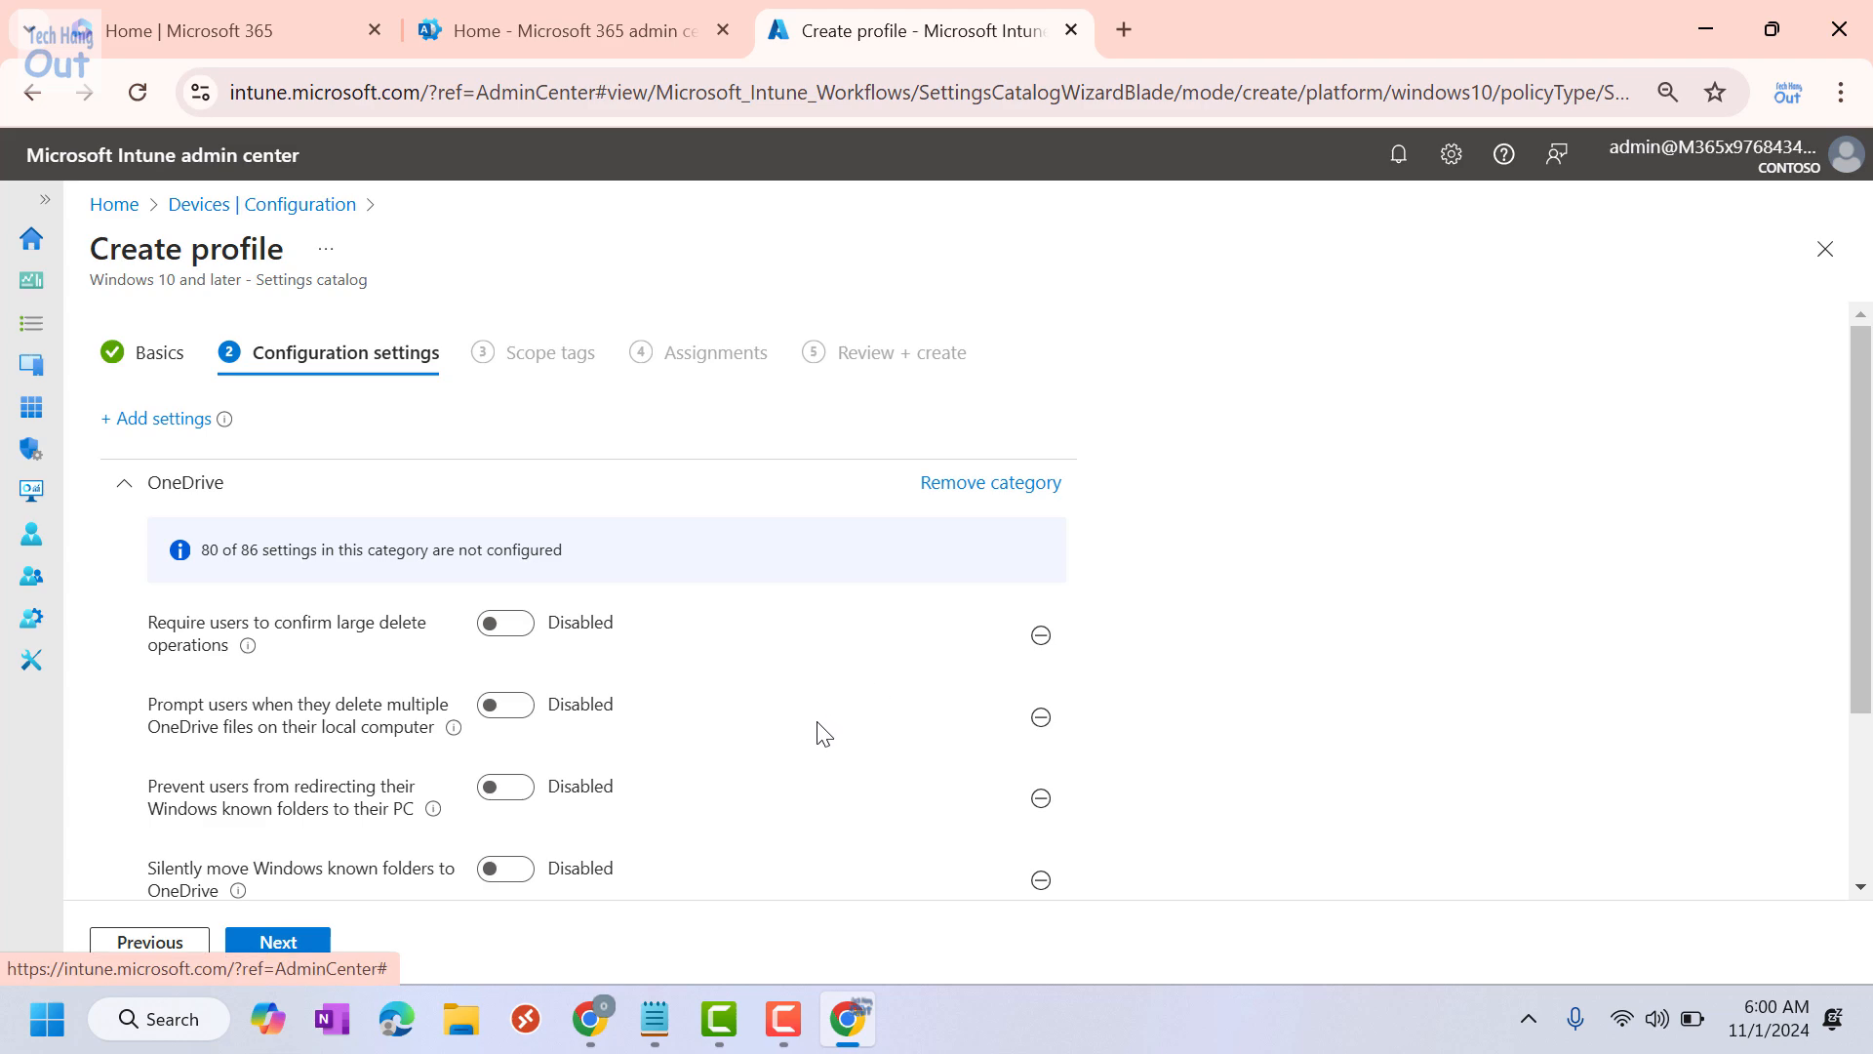
Step: Review the added OneDrive settings and enable "Require users to confirm large delete operations"
{"action": "scroll", "coordinate": [585, 683], "scroll_direction": "down", "scroll_amount": 3}
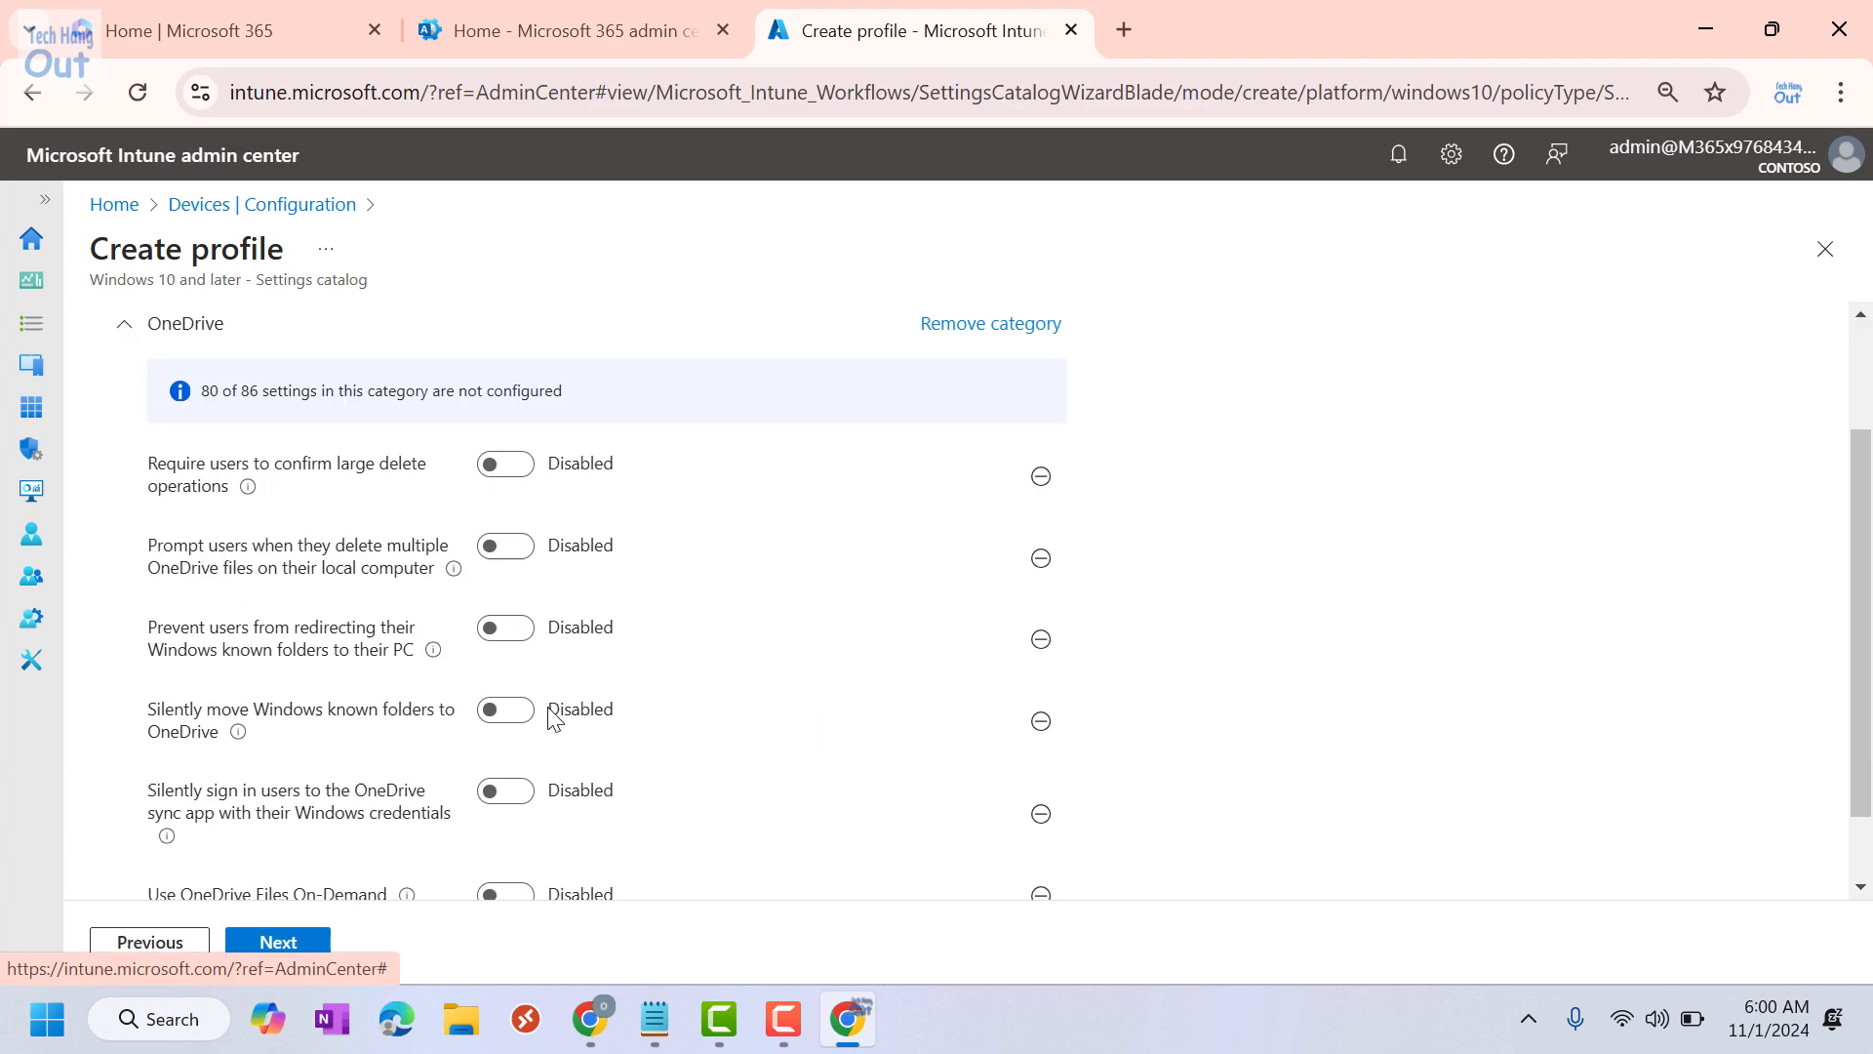
{"action": "scroll", "coordinate": [644, 673], "scroll_direction": "up", "scroll_amount": 3}
{"action": "scroll", "coordinate": [644, 673], "scroll_direction": "down", "scroll_amount": 3}
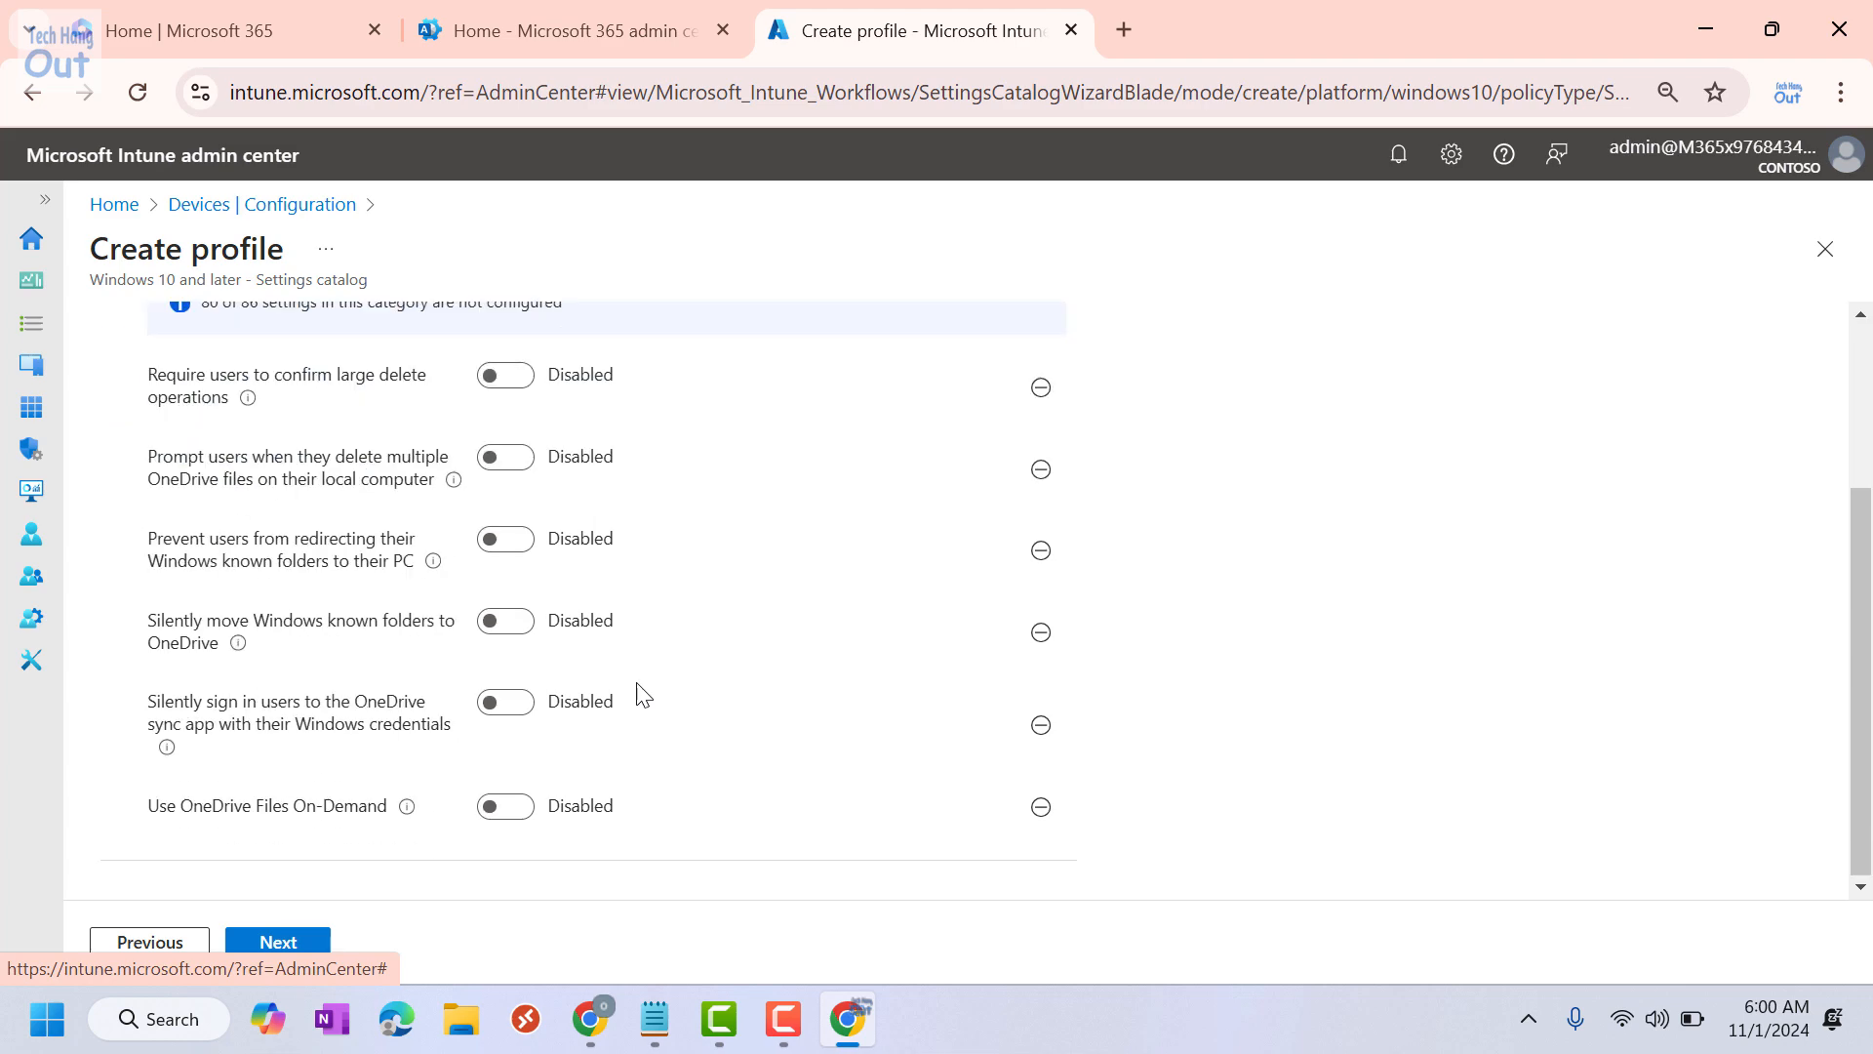
{"action": "scroll", "coordinate": [641, 673], "scroll_direction": "up", "scroll_amount": 3}
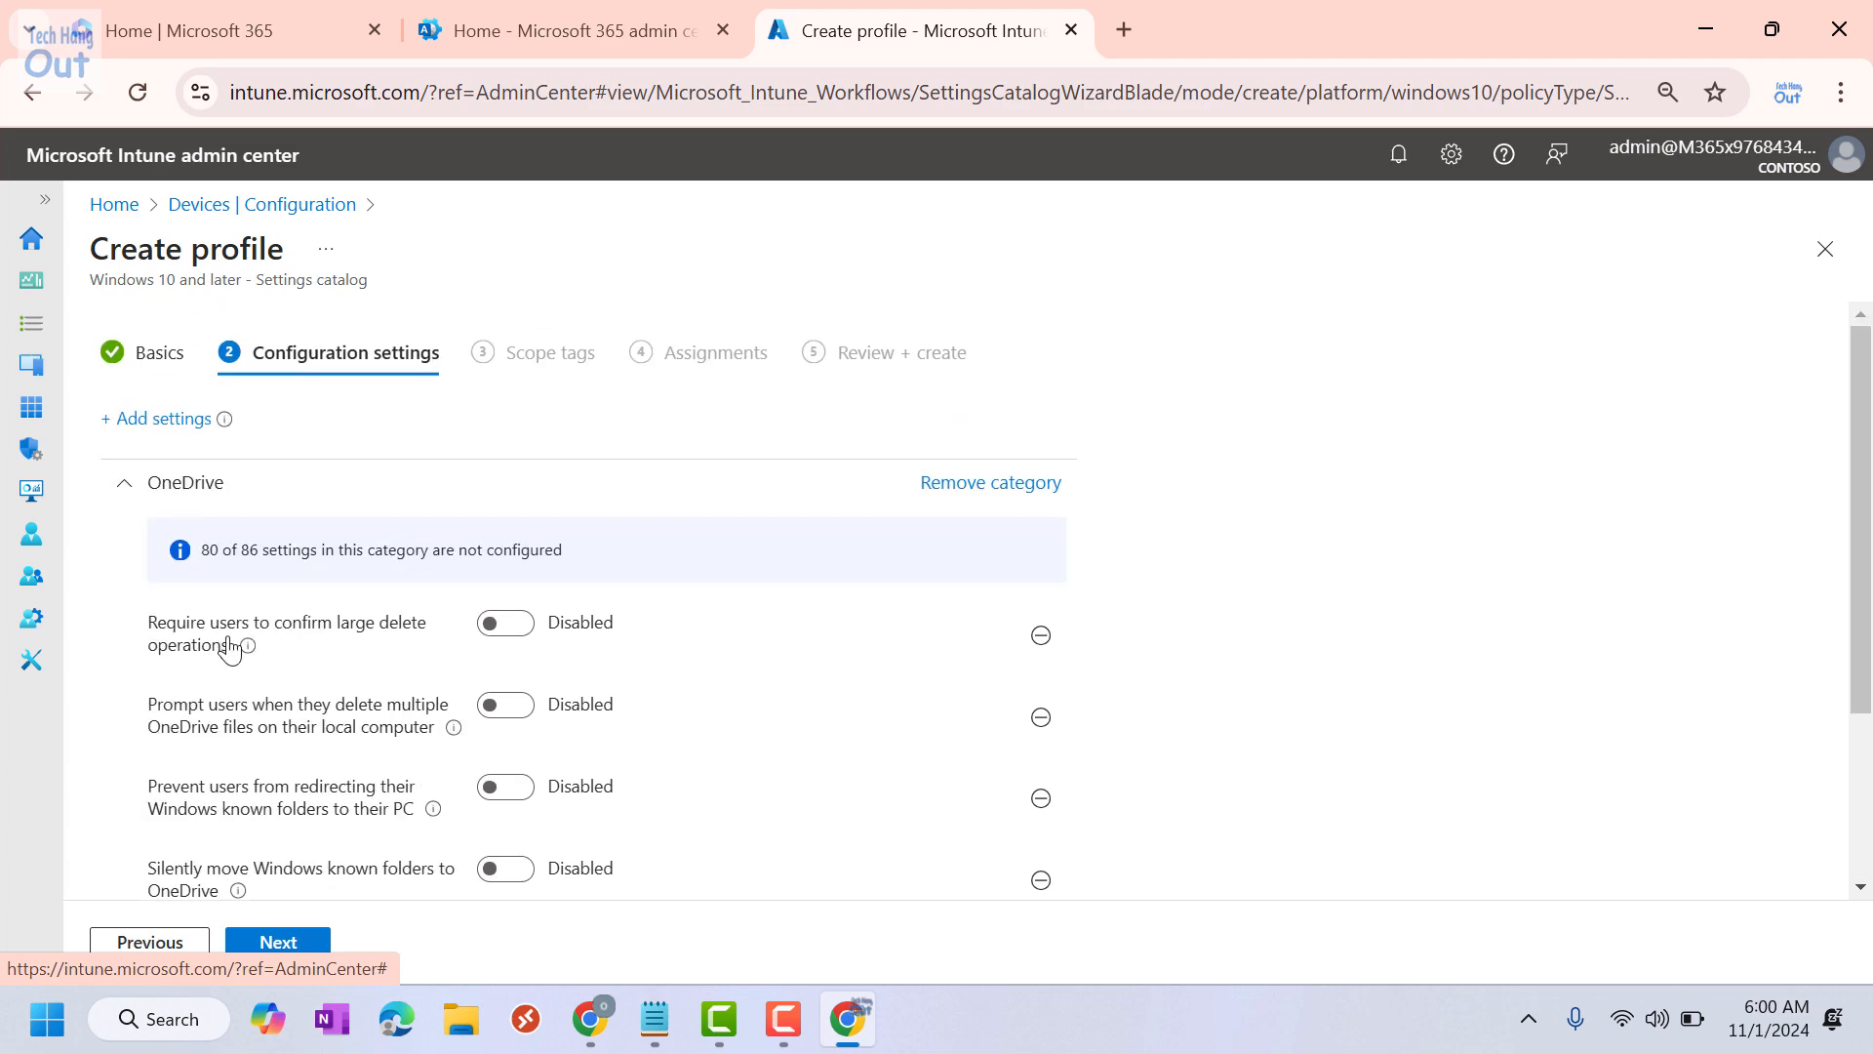
{"action": "left_click", "coordinate": [482, 629]}
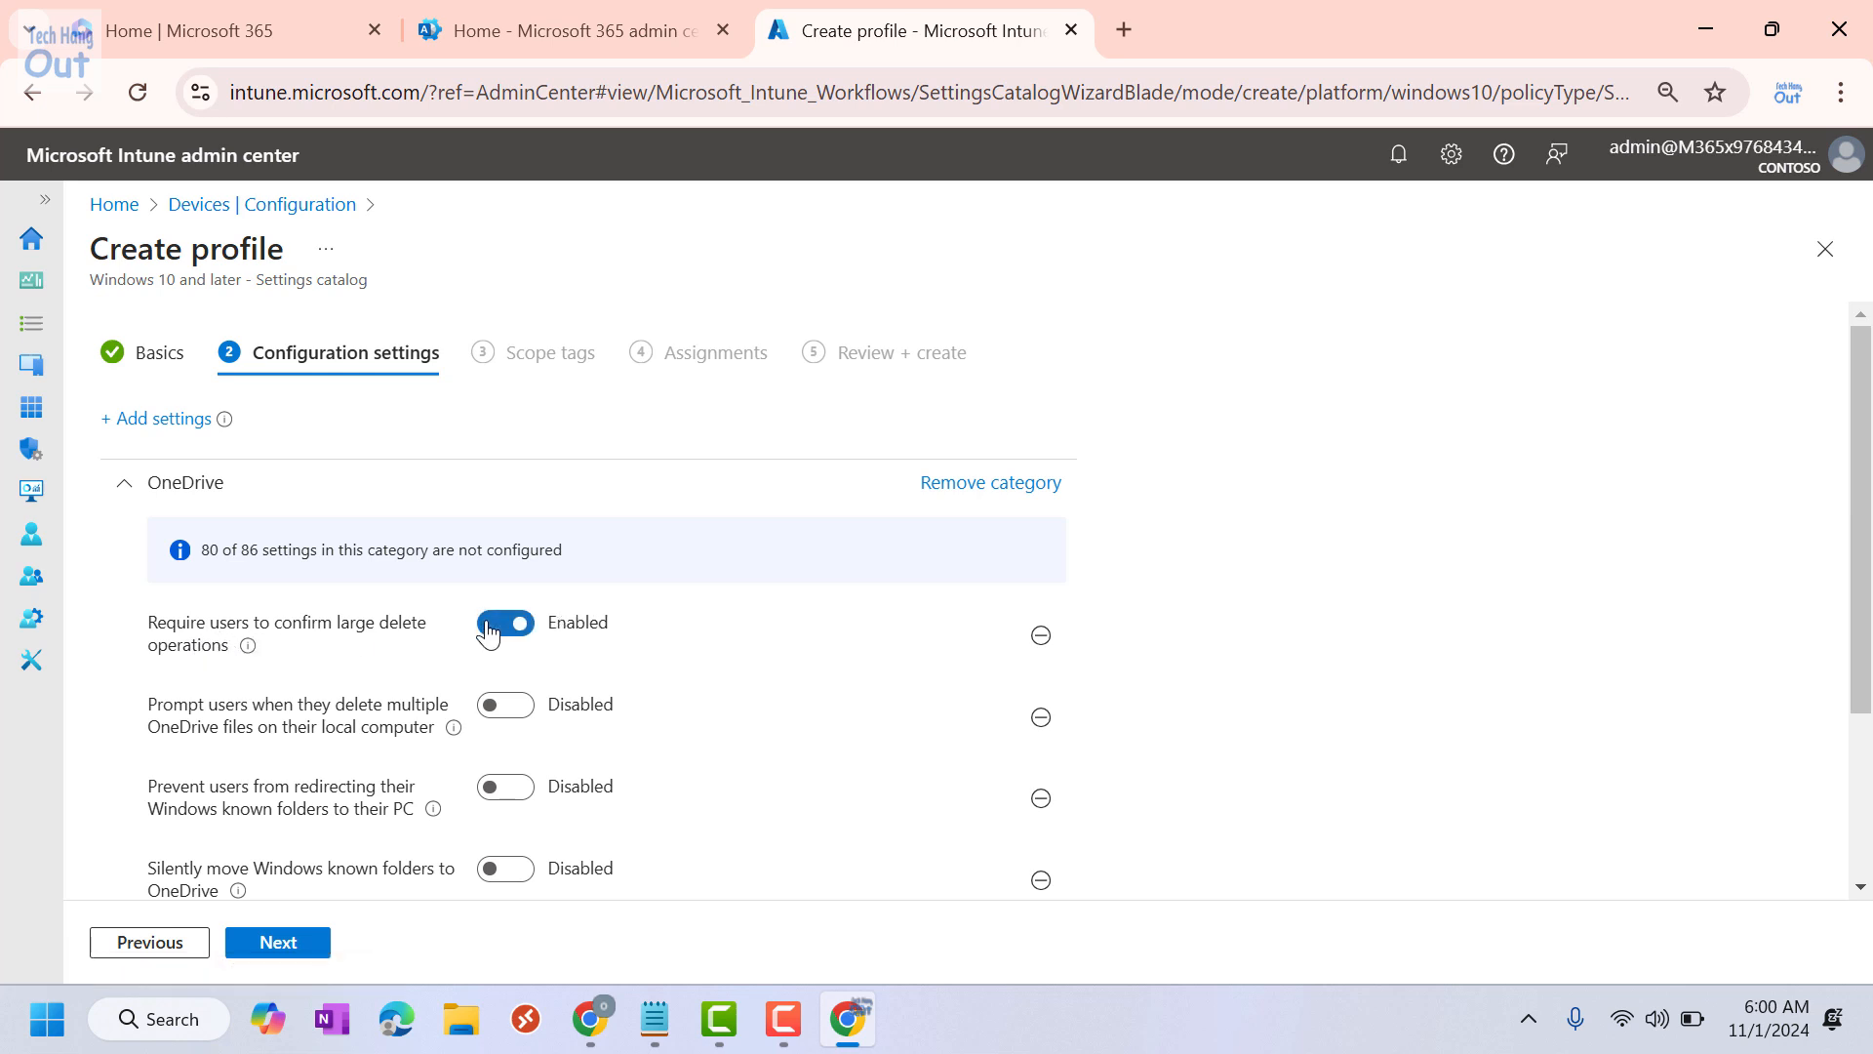
Step: Enable the prompt for users deleting multiple OneDrive files on their local computer and set its number of files to 50
{"action": "left_click", "coordinate": [493, 707]}
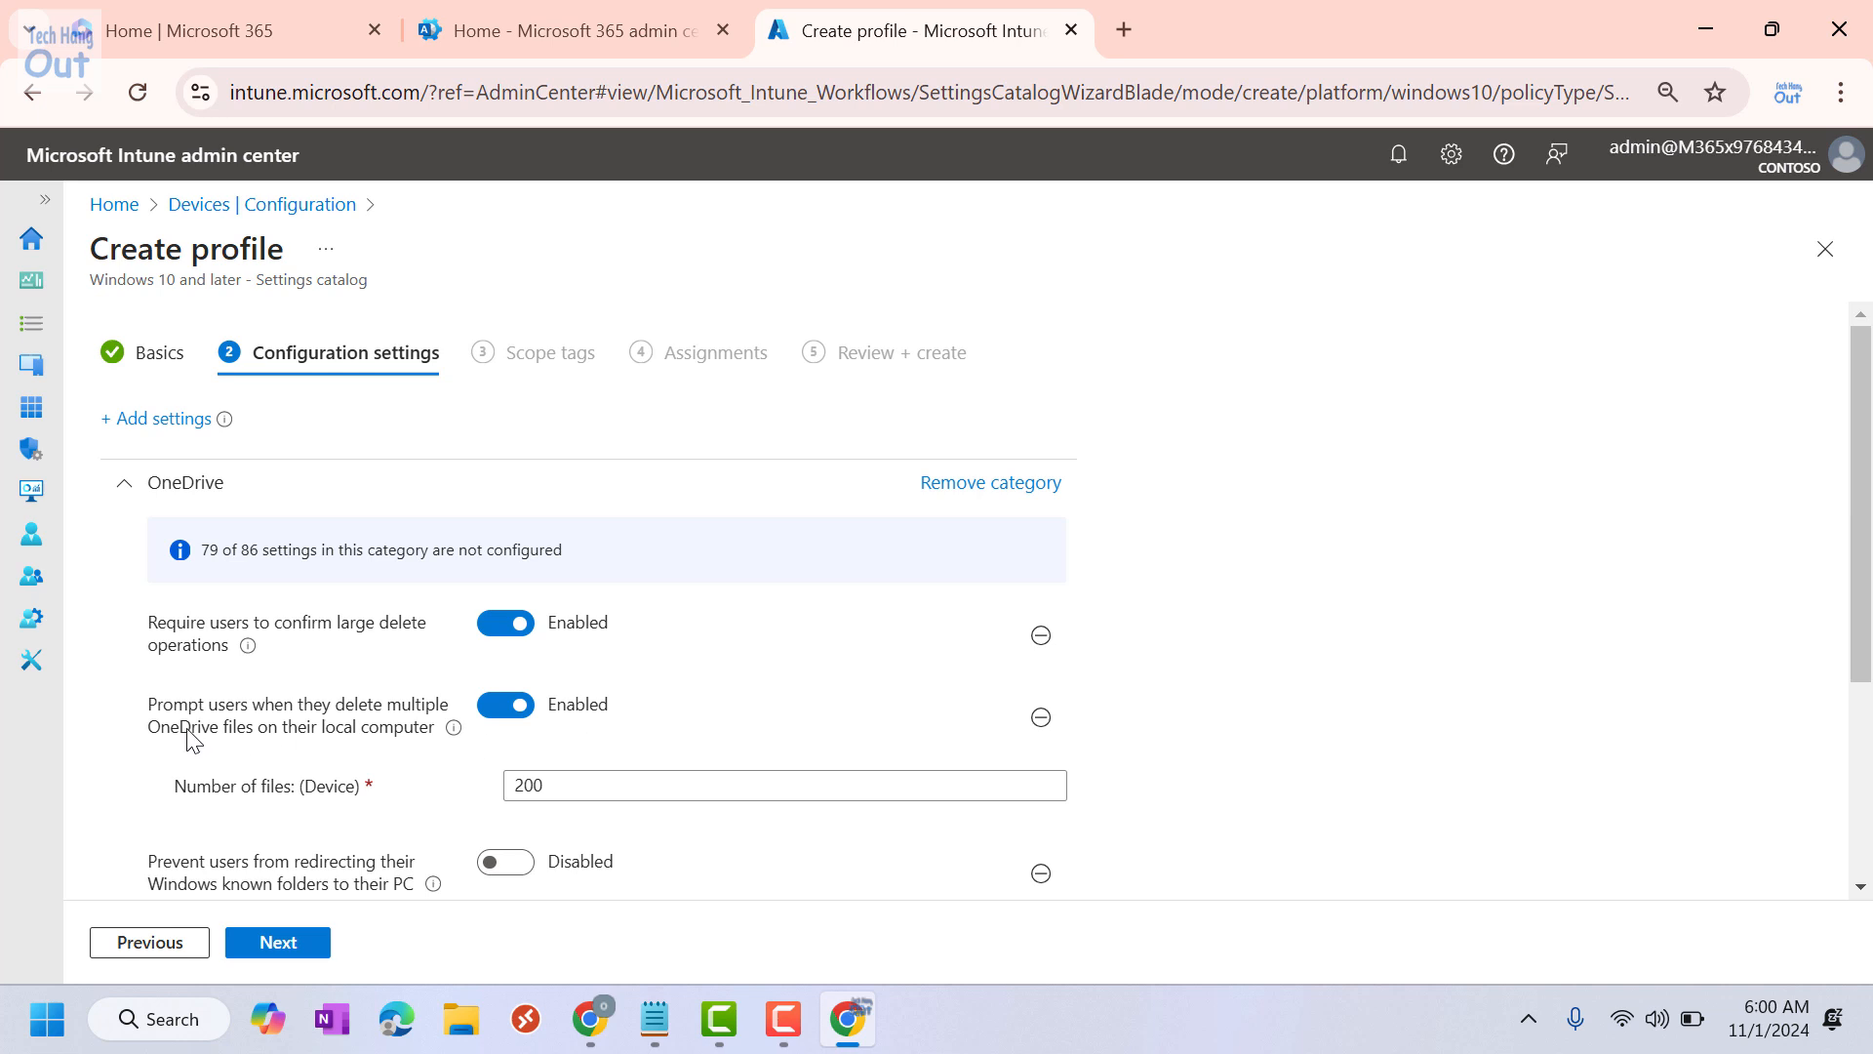
{"action": "left_click_drag", "start_coordinate": [577, 786], "coordinate": [447, 795]}
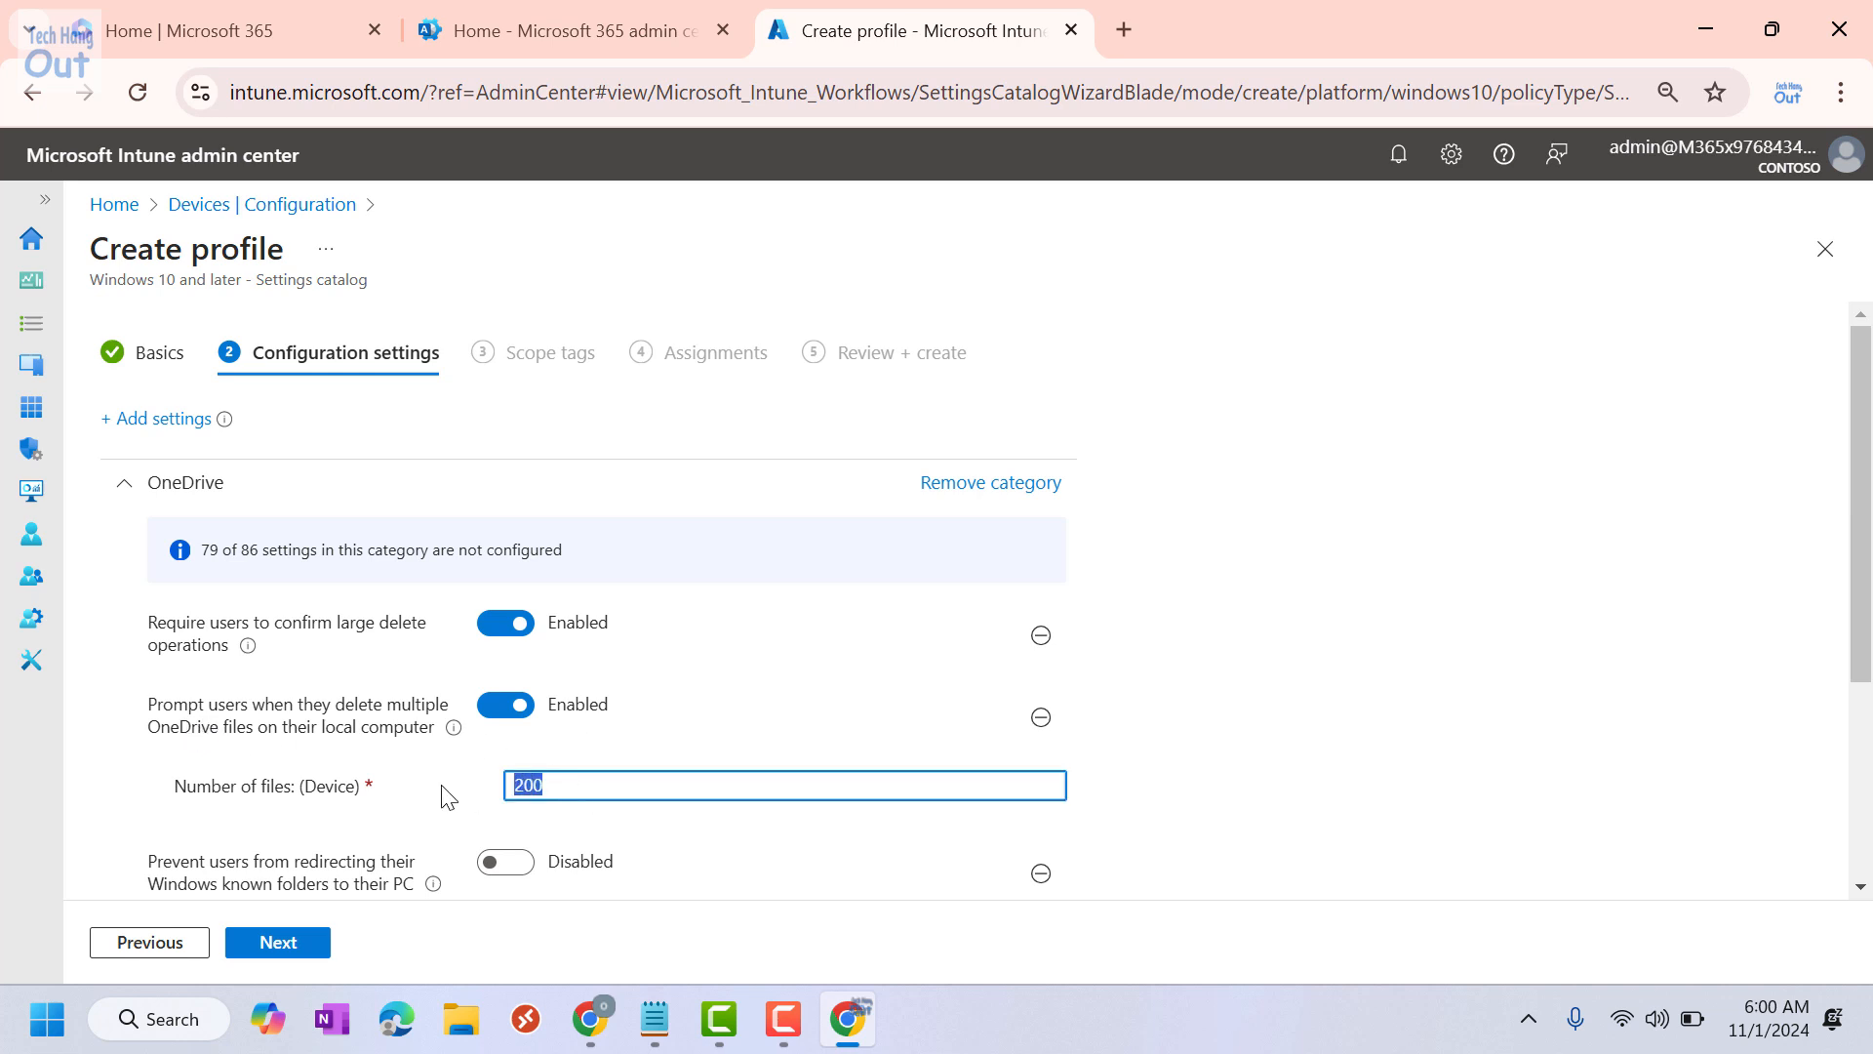
{"action": "key", "text": "BackSpace"}
{"action": "type", "text": "50"}
Step: Enable "Prevent users from redirecting their Windows known folders to their PC" and "Silently move Windows known folders to OneDrive"
{"action": "scroll", "coordinate": [702, 742], "scroll_direction": "down", "scroll_amount": 1}
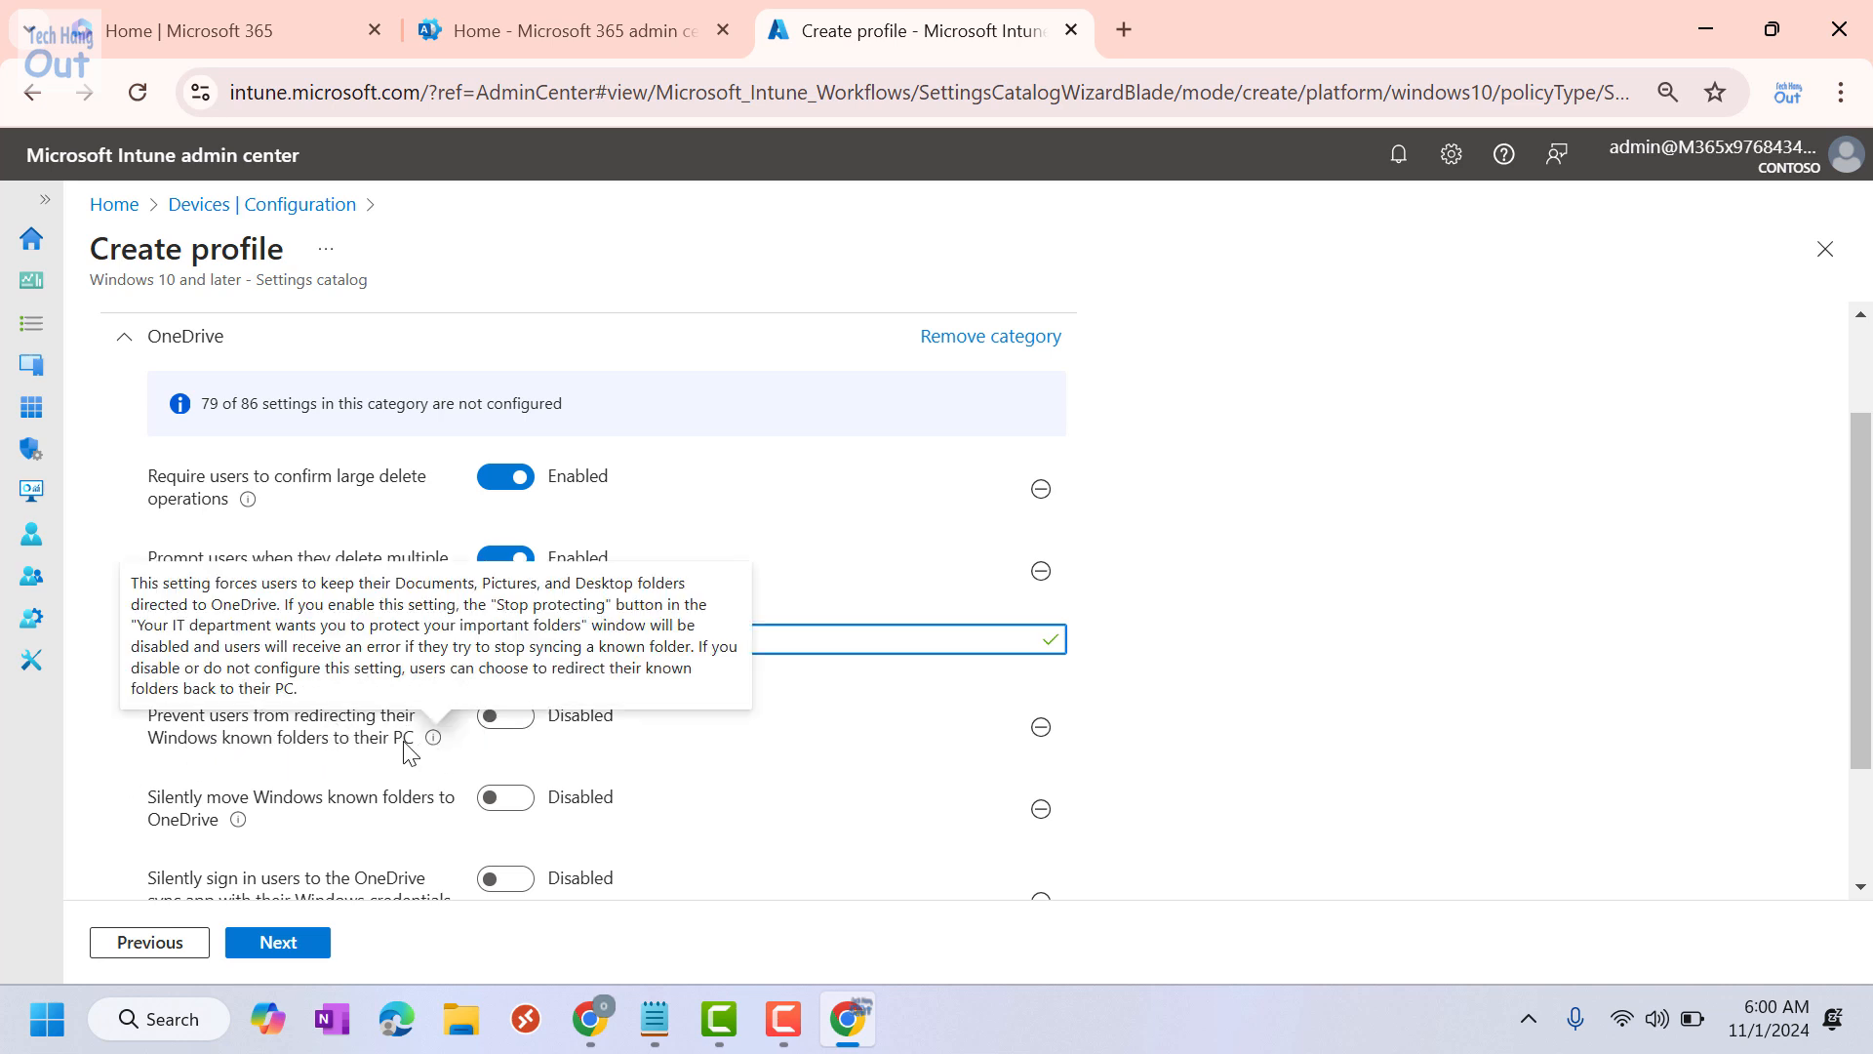
{"action": "left_click", "coordinate": [491, 718]}
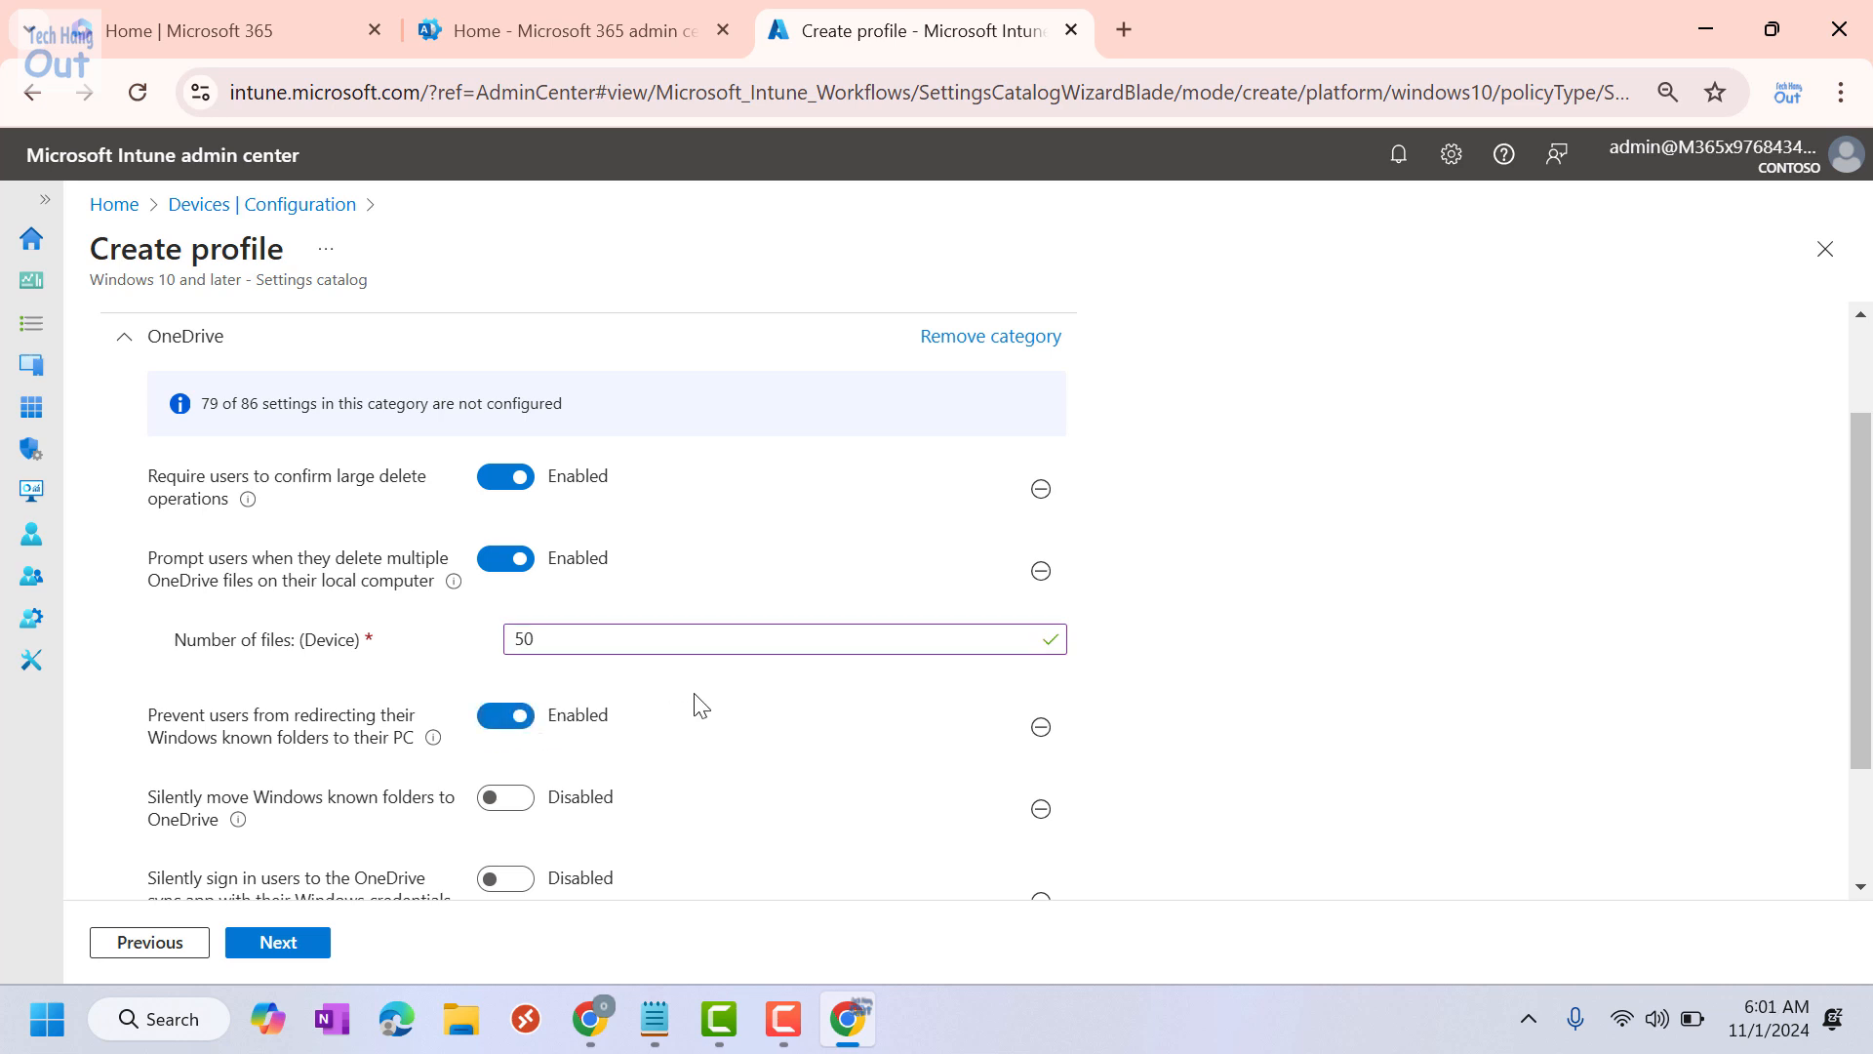
{"action": "scroll", "coordinate": [610, 715], "scroll_direction": "down", "scroll_amount": 2}
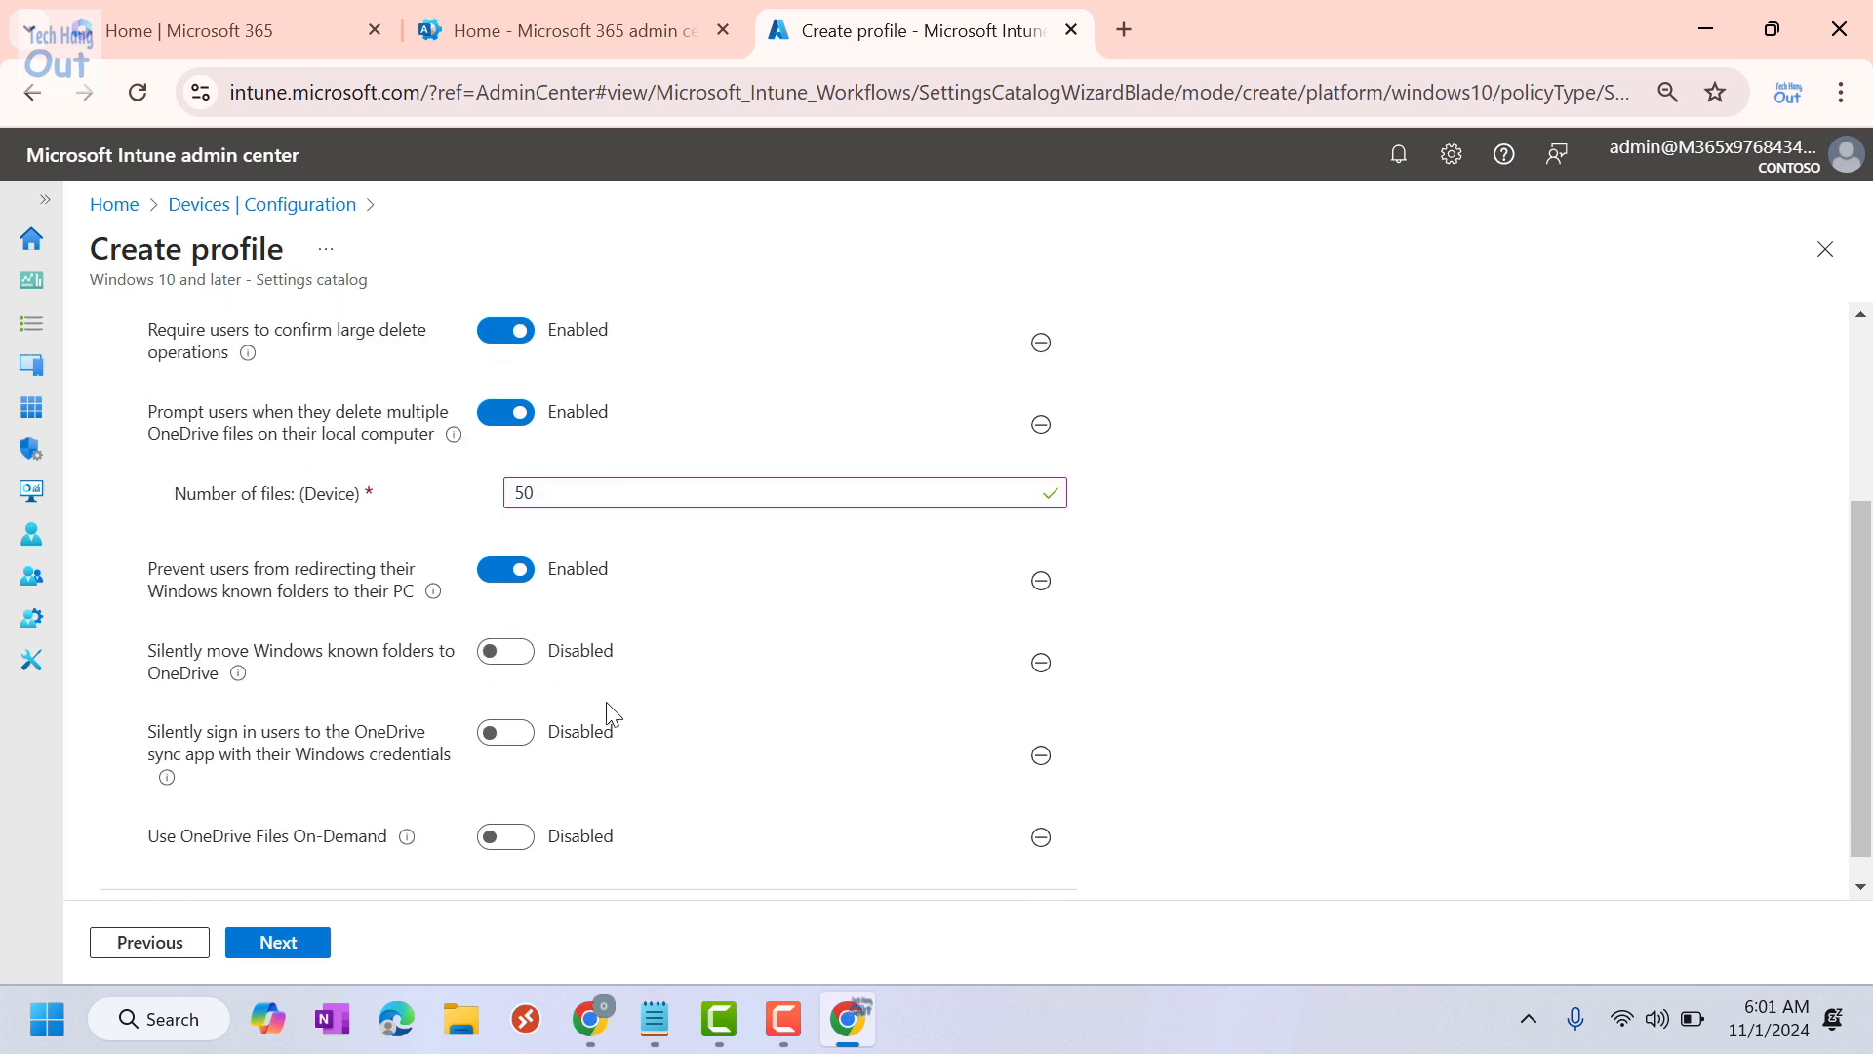
{"action": "left_click", "coordinate": [492, 655]}
Step: For the silent known folder move, set Desktop, Documents and Pictures to True and the user notification after redirection to Yes
{"action": "scroll", "coordinate": [759, 664], "scroll_direction": "down", "scroll_amount": 2}
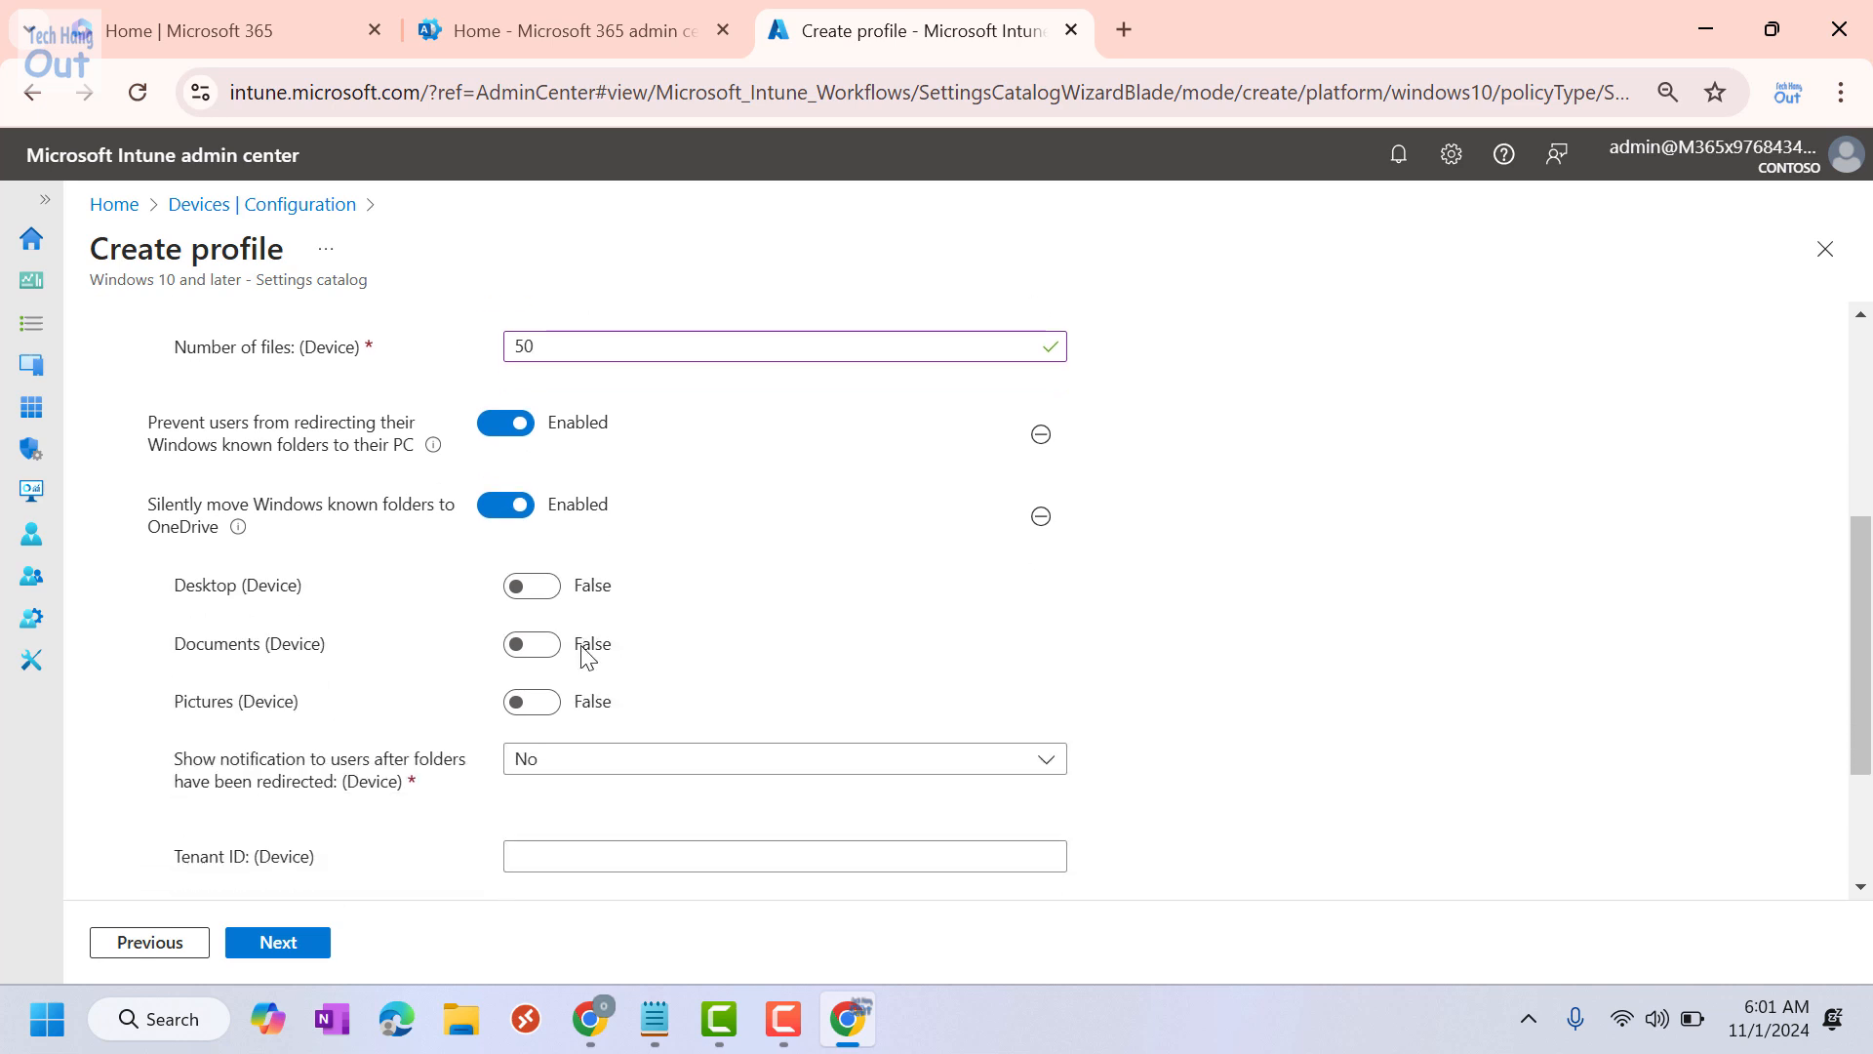
{"action": "left_click", "coordinate": [523, 585]}
{"action": "left_click", "coordinate": [520, 646]}
{"action": "left_click", "coordinate": [522, 702]}
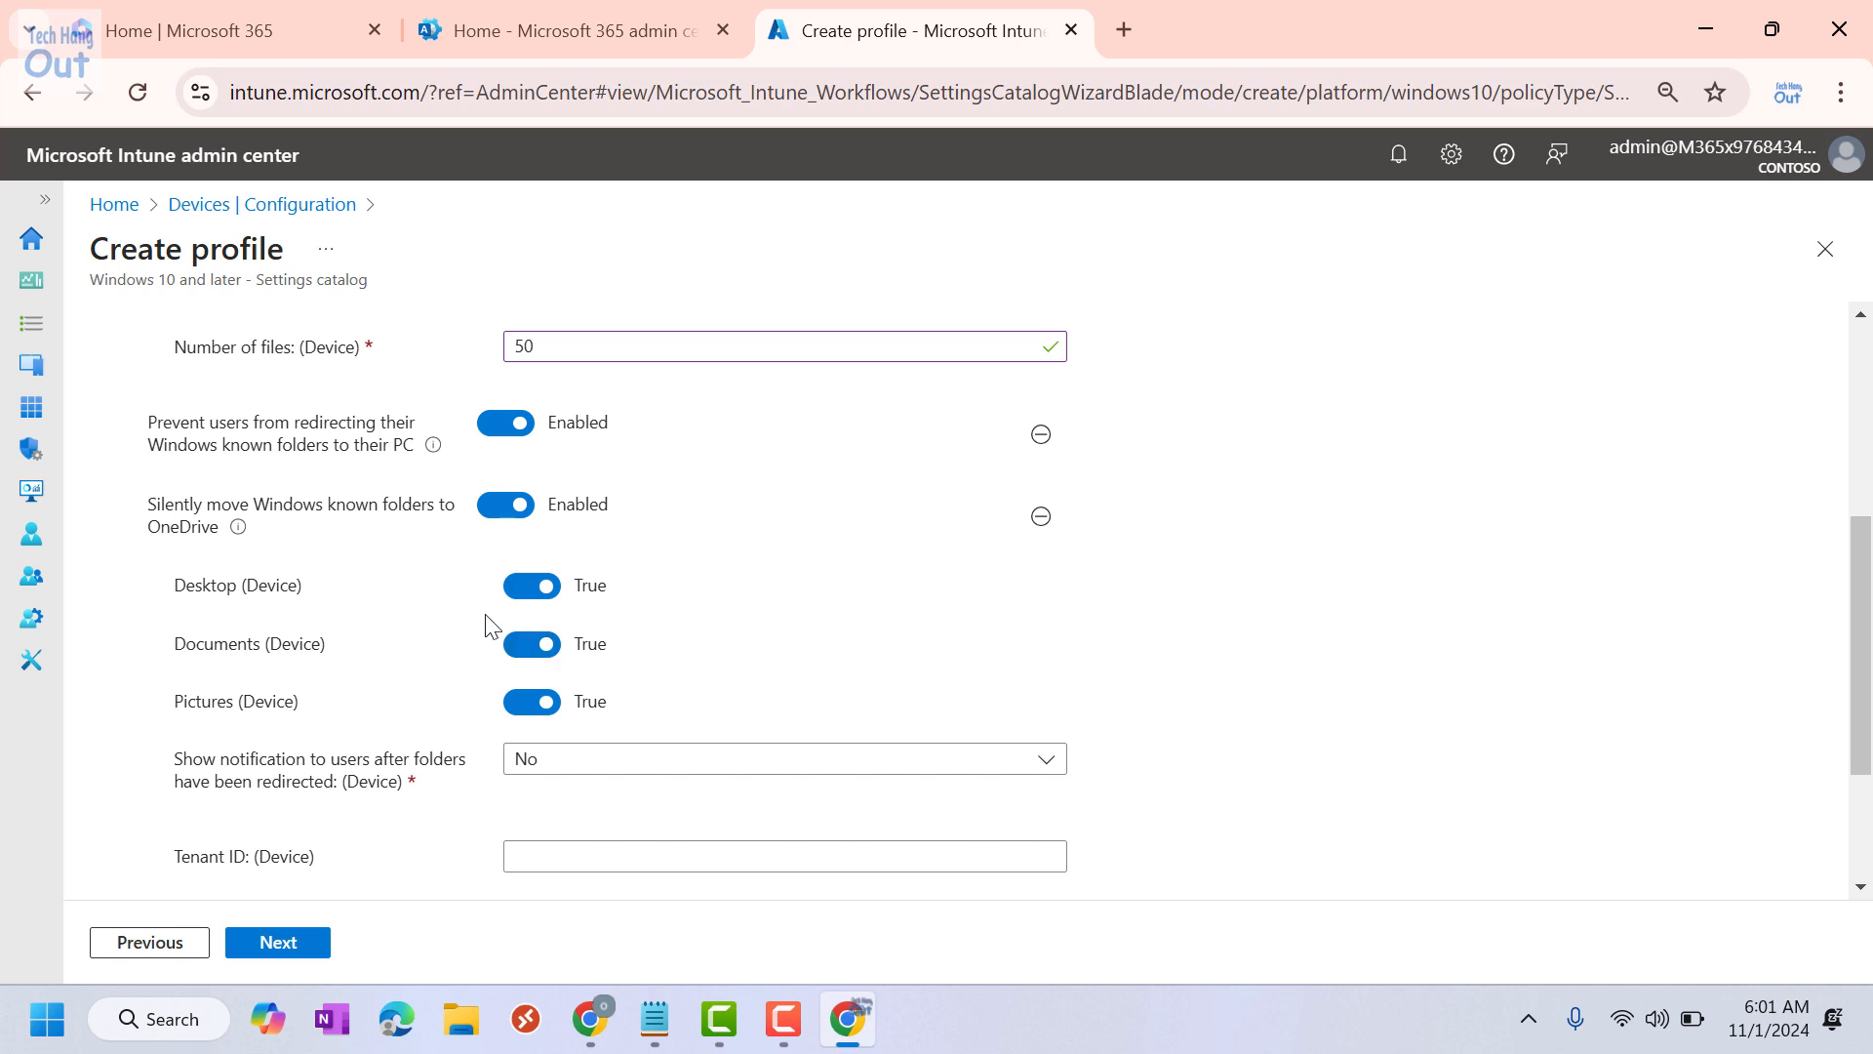
{"action": "left_click", "coordinate": [552, 703]}
{"action": "left_click", "coordinate": [549, 702]}
{"action": "scroll", "coordinate": [803, 605], "scroll_direction": "down", "scroll_amount": 2}
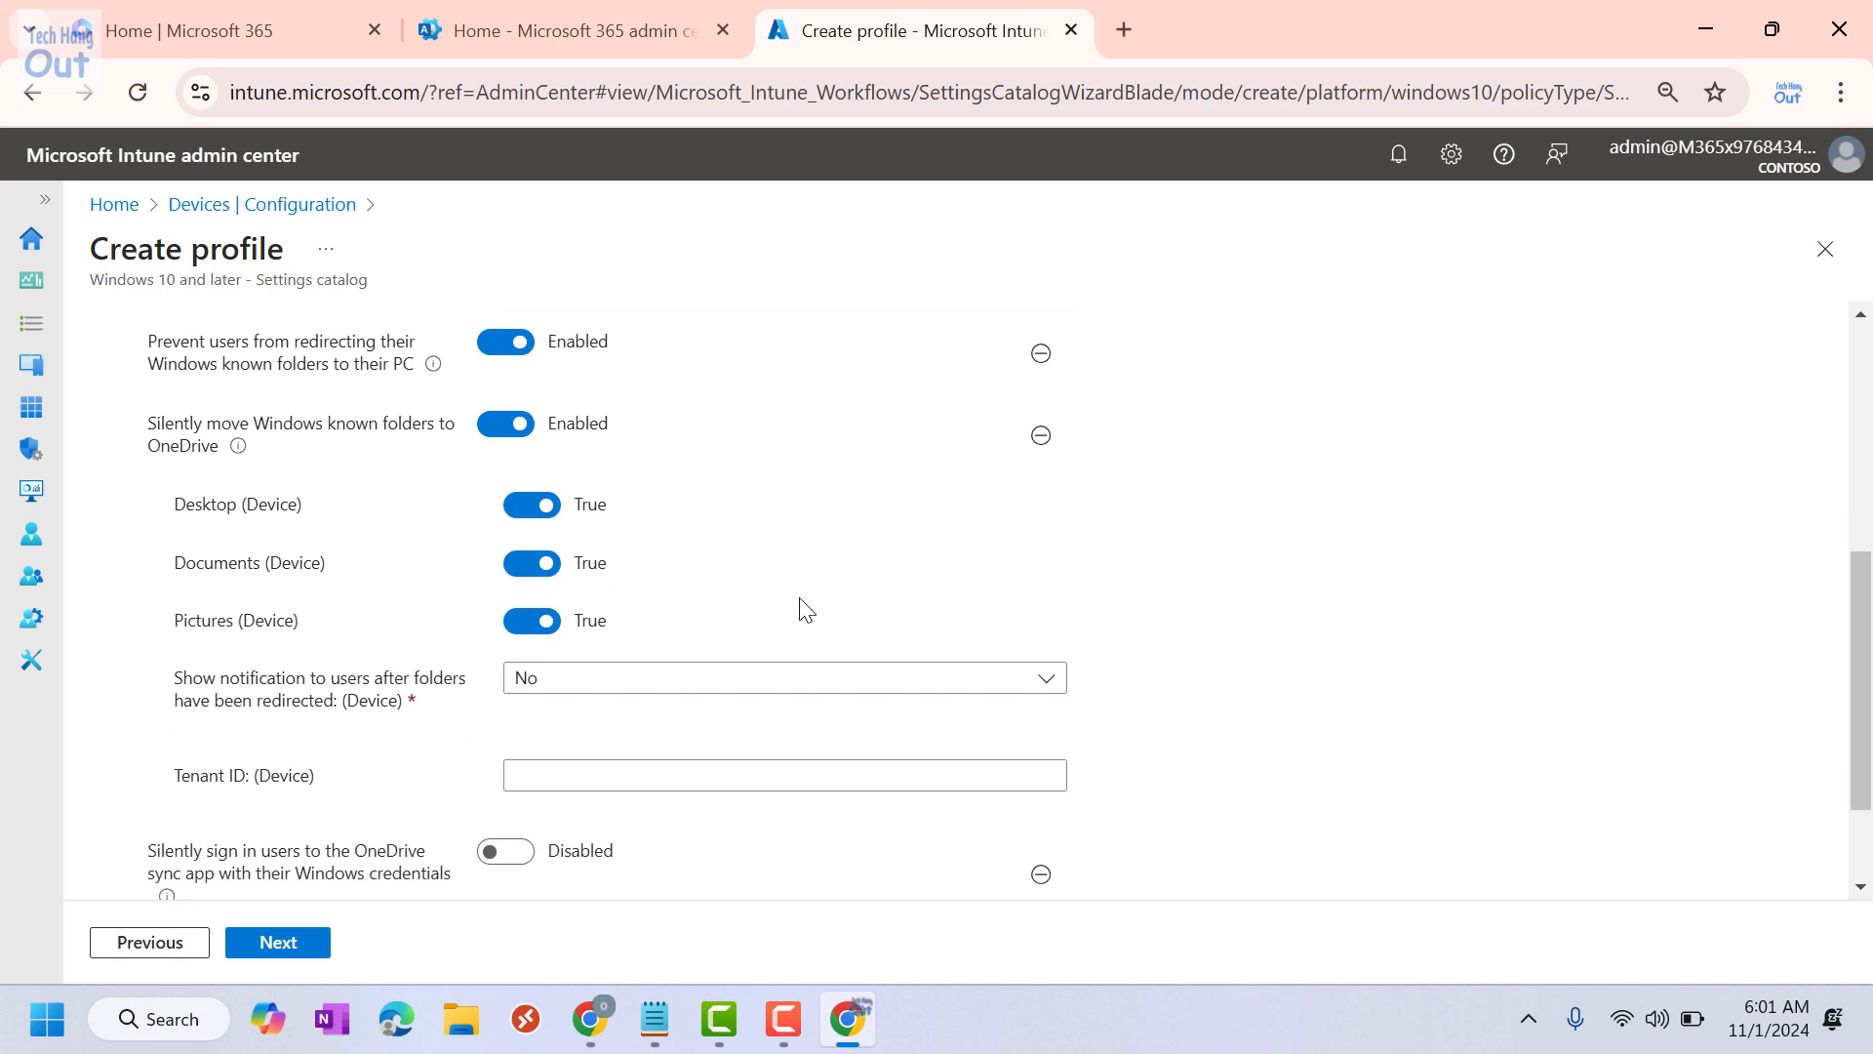
{"action": "left_click", "coordinate": [1046, 615]}
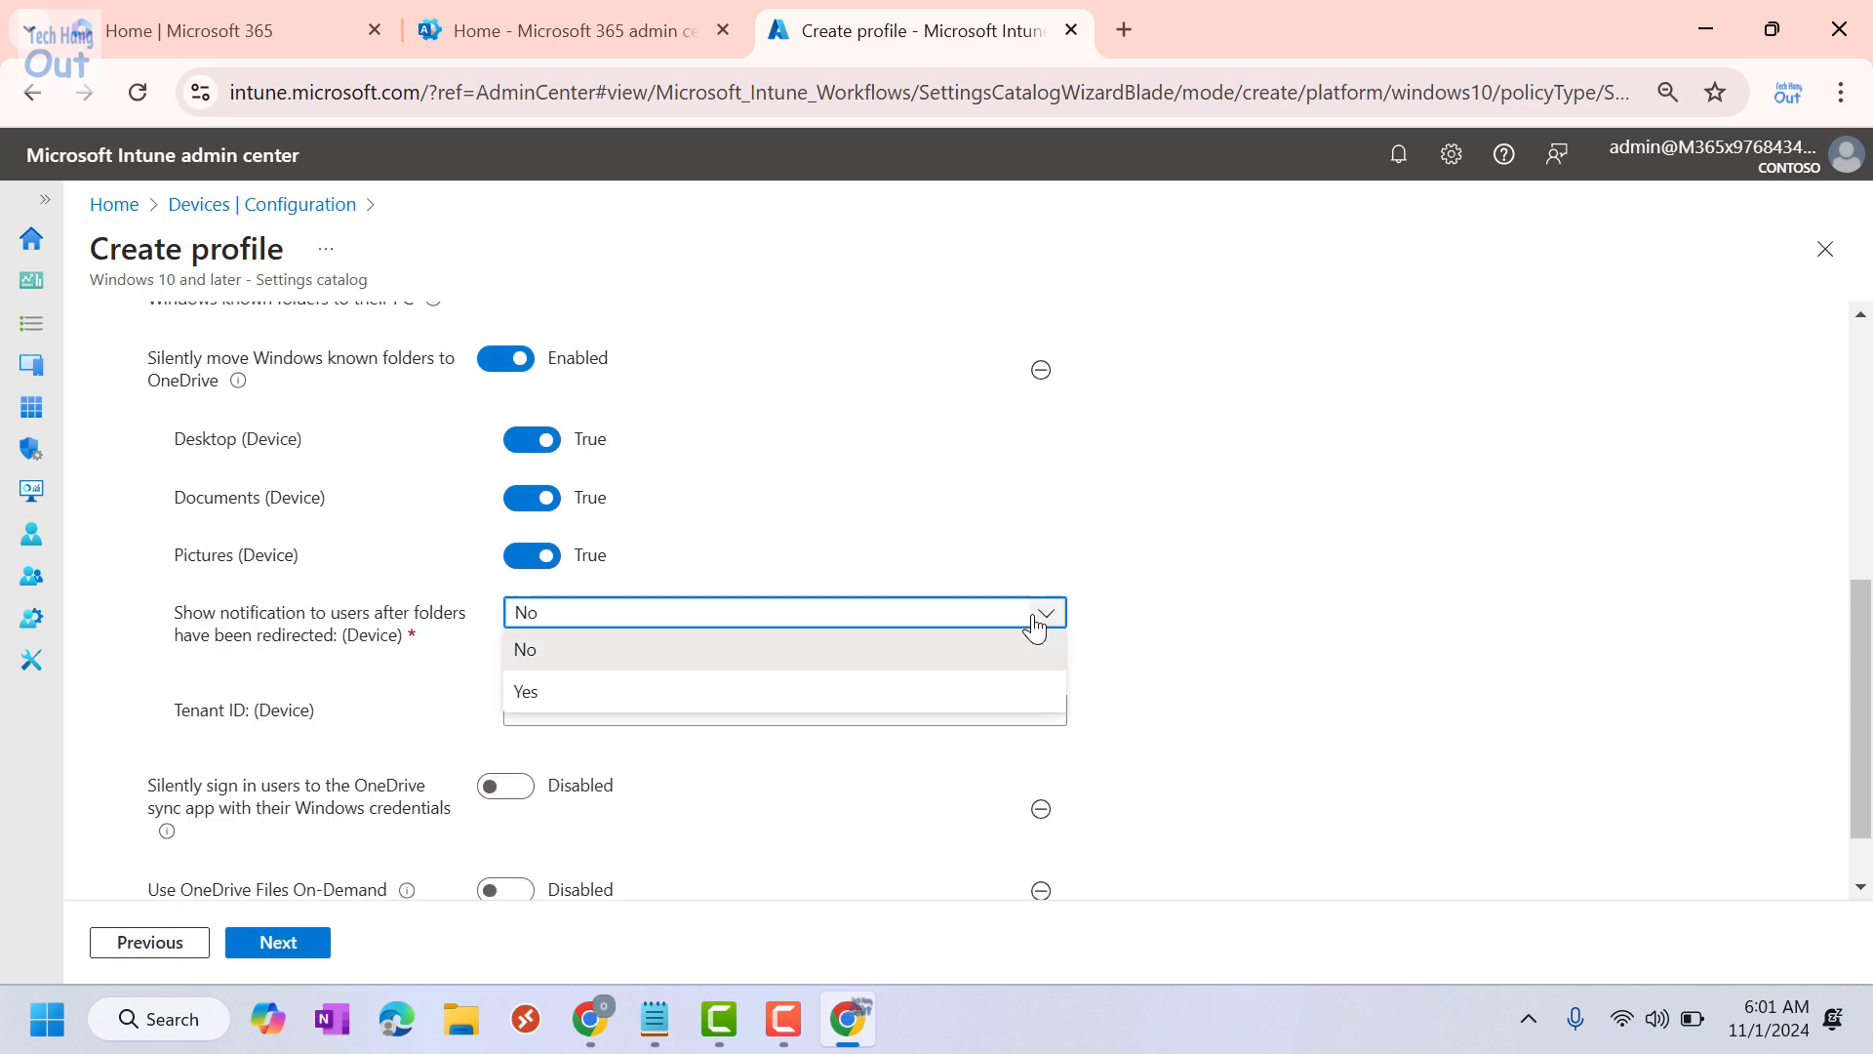
{"action": "left_click", "coordinate": [629, 697]}
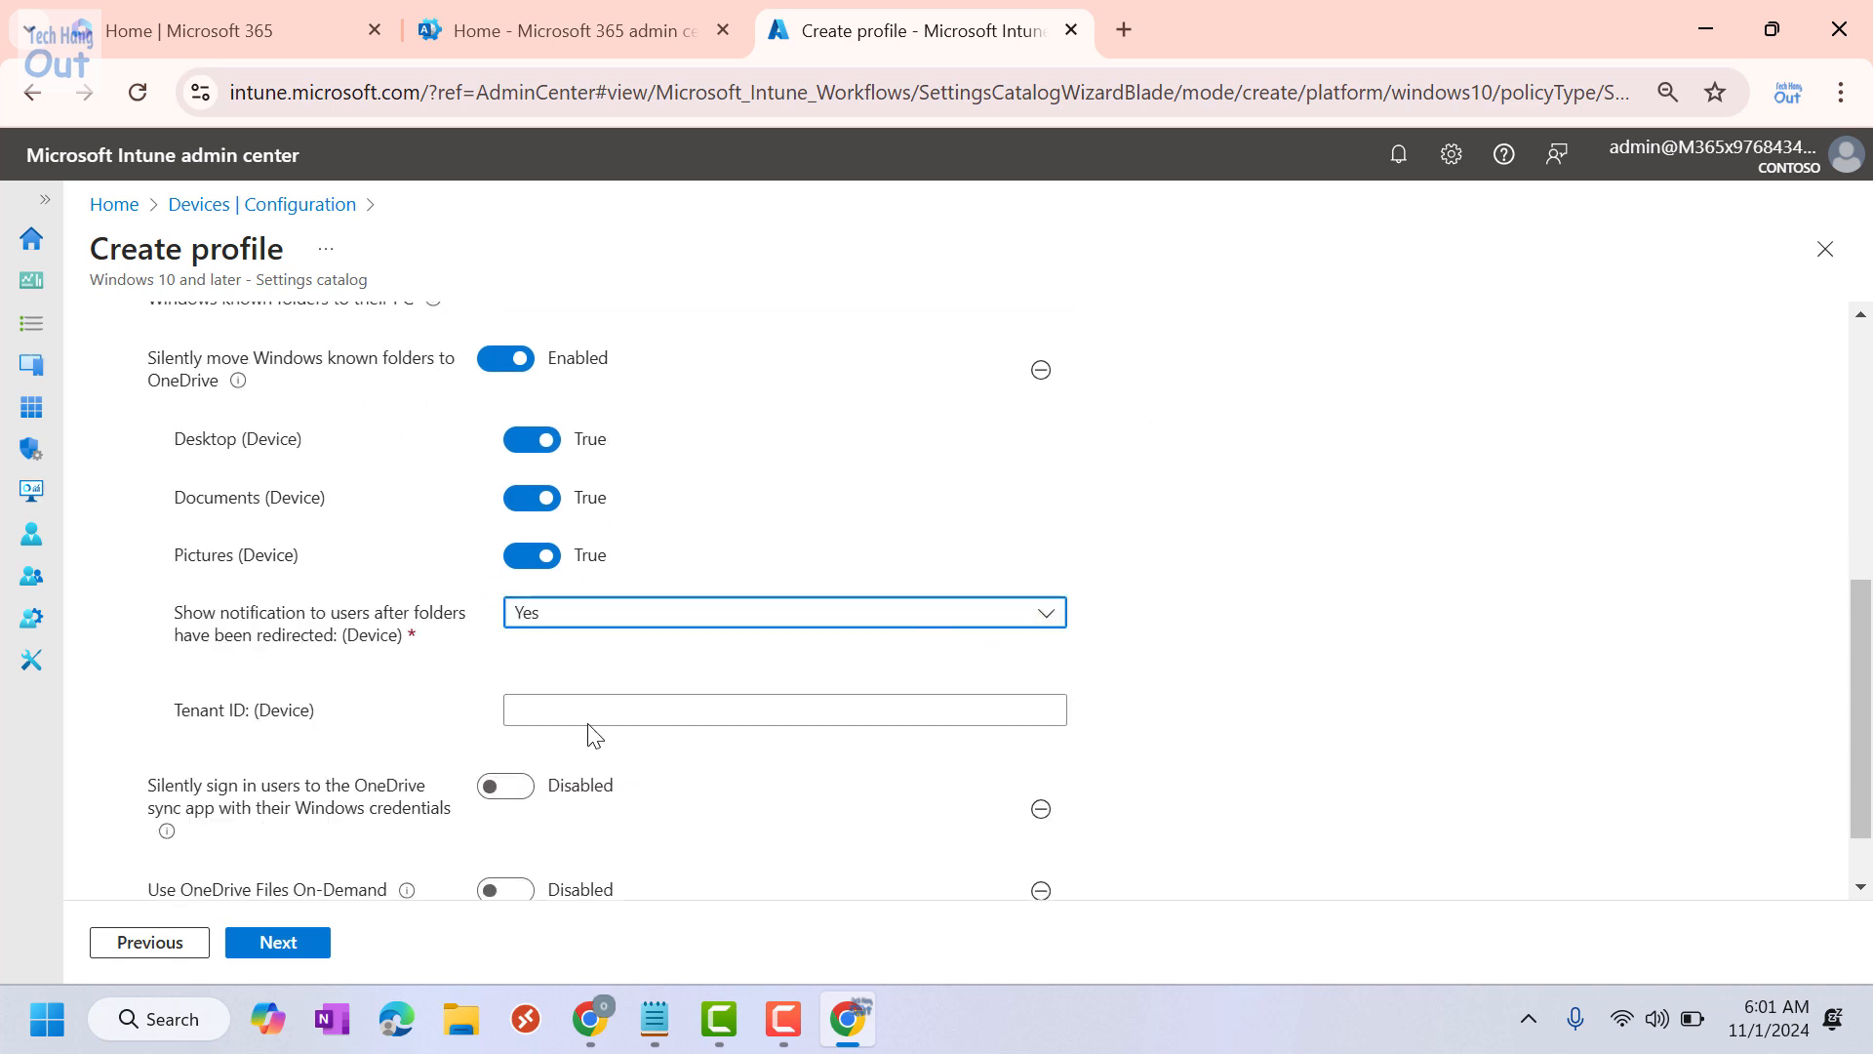
Step: Switch to the Microsoft 365 admin center, open the Identity admin center at the tenant overview and dismiss the feedback survey
{"action": "scroll", "coordinate": [636, 725], "scroll_direction": "down", "scroll_amount": 1}
{"action": "scroll", "coordinate": [636, 725], "scroll_direction": "down", "scroll_amount": 1}
{"action": "scroll", "coordinate": [483, 677], "scroll_direction": "up", "scroll_amount": 3}
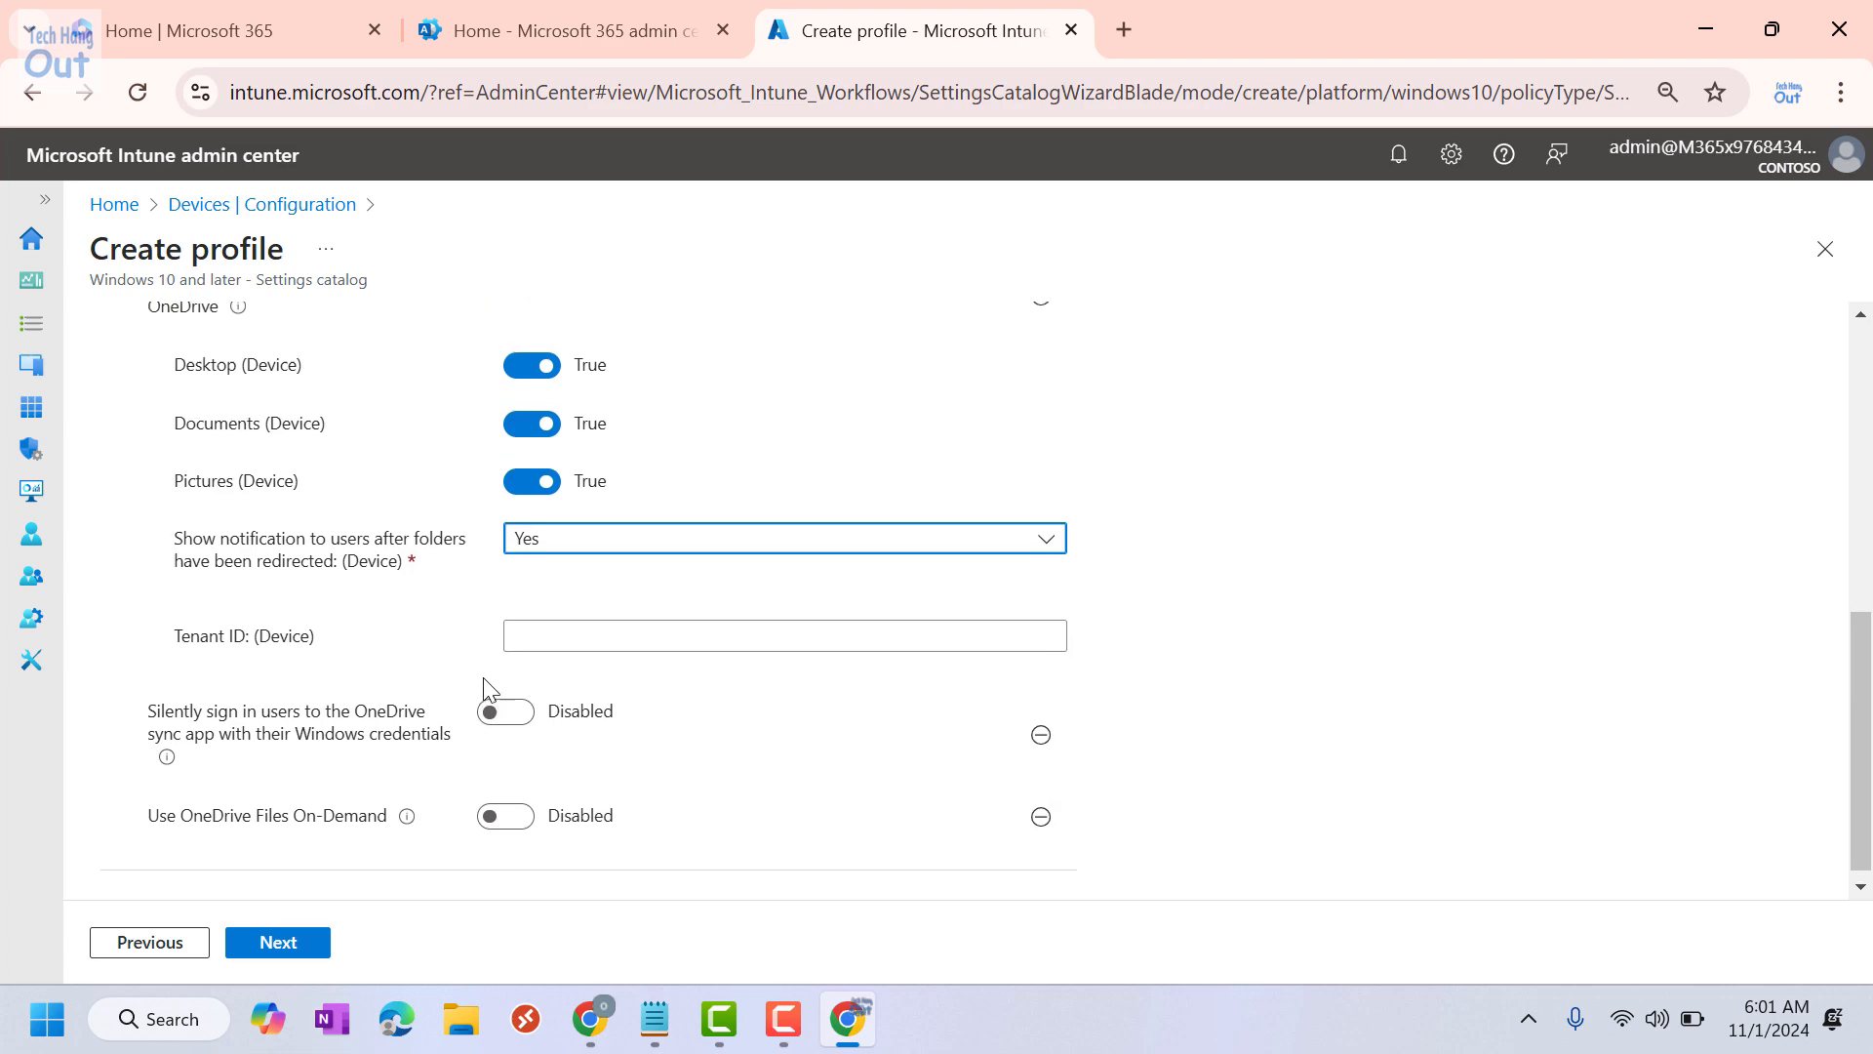
{"action": "left_click", "coordinate": [535, 34]}
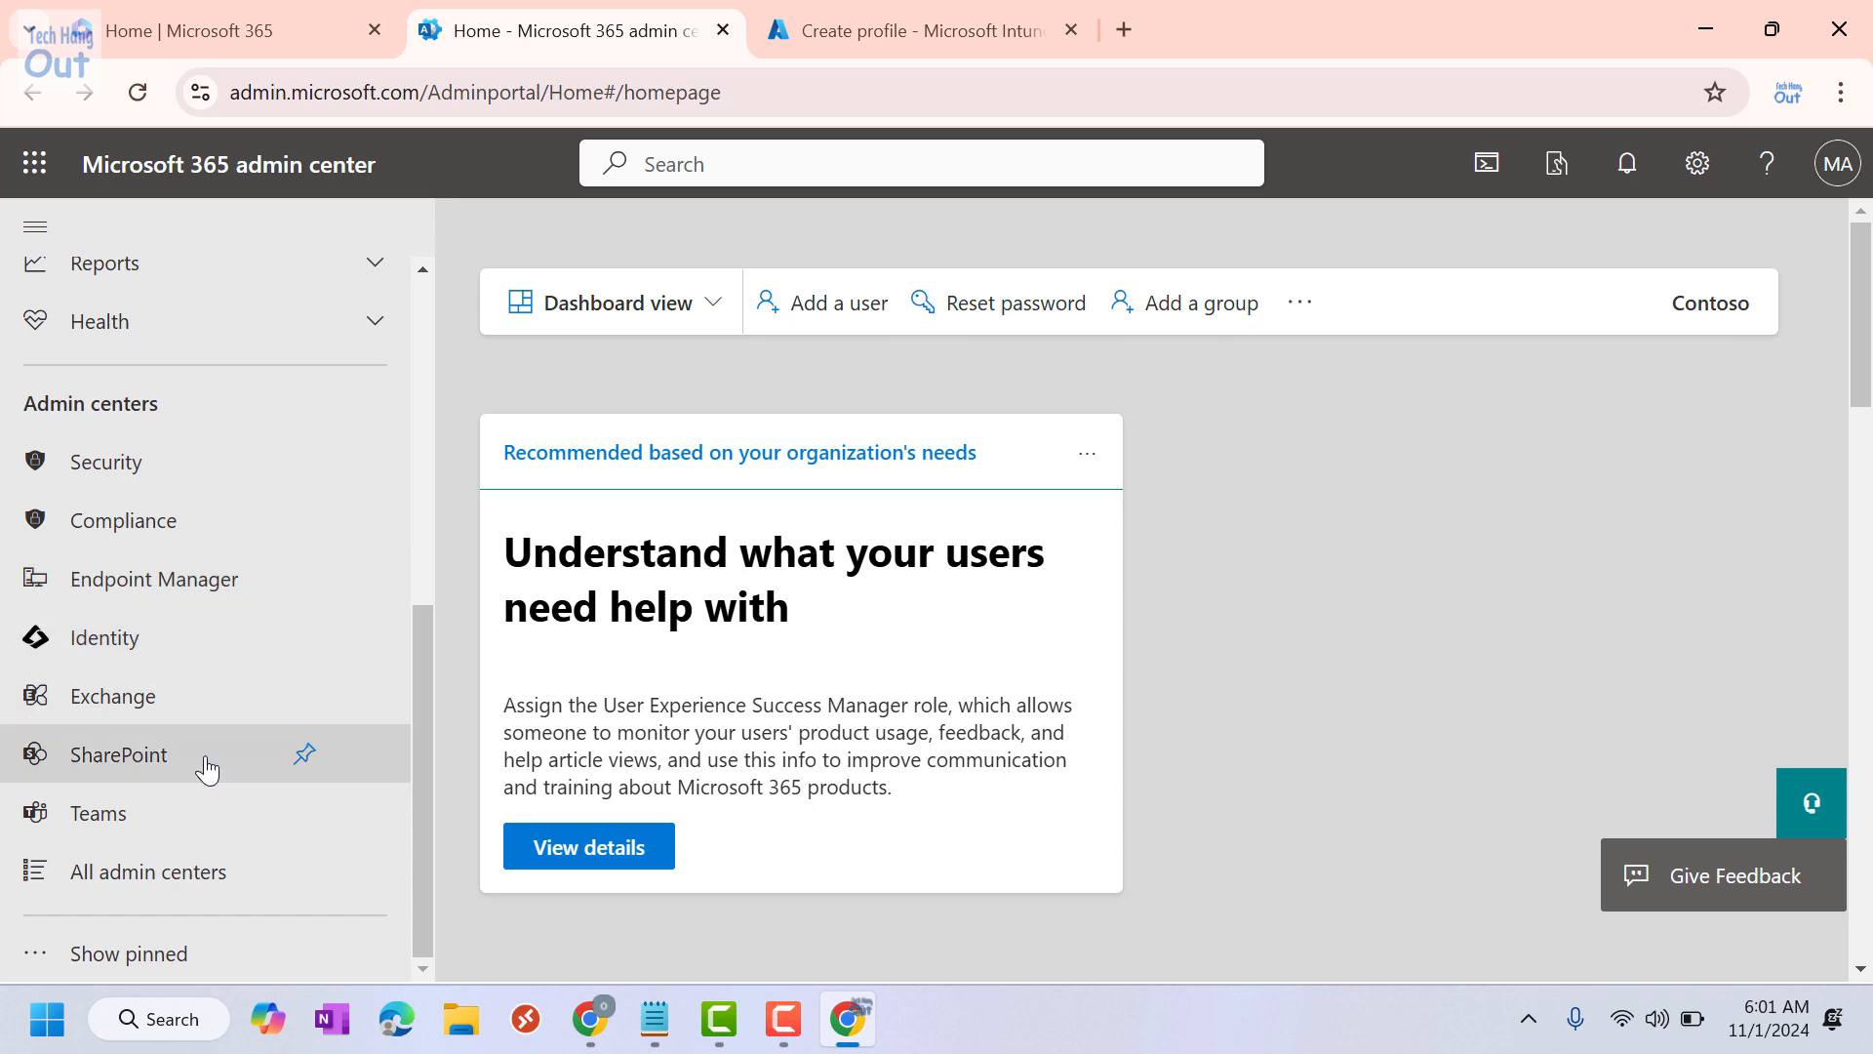
{"action": "left_click", "coordinate": [135, 649]}
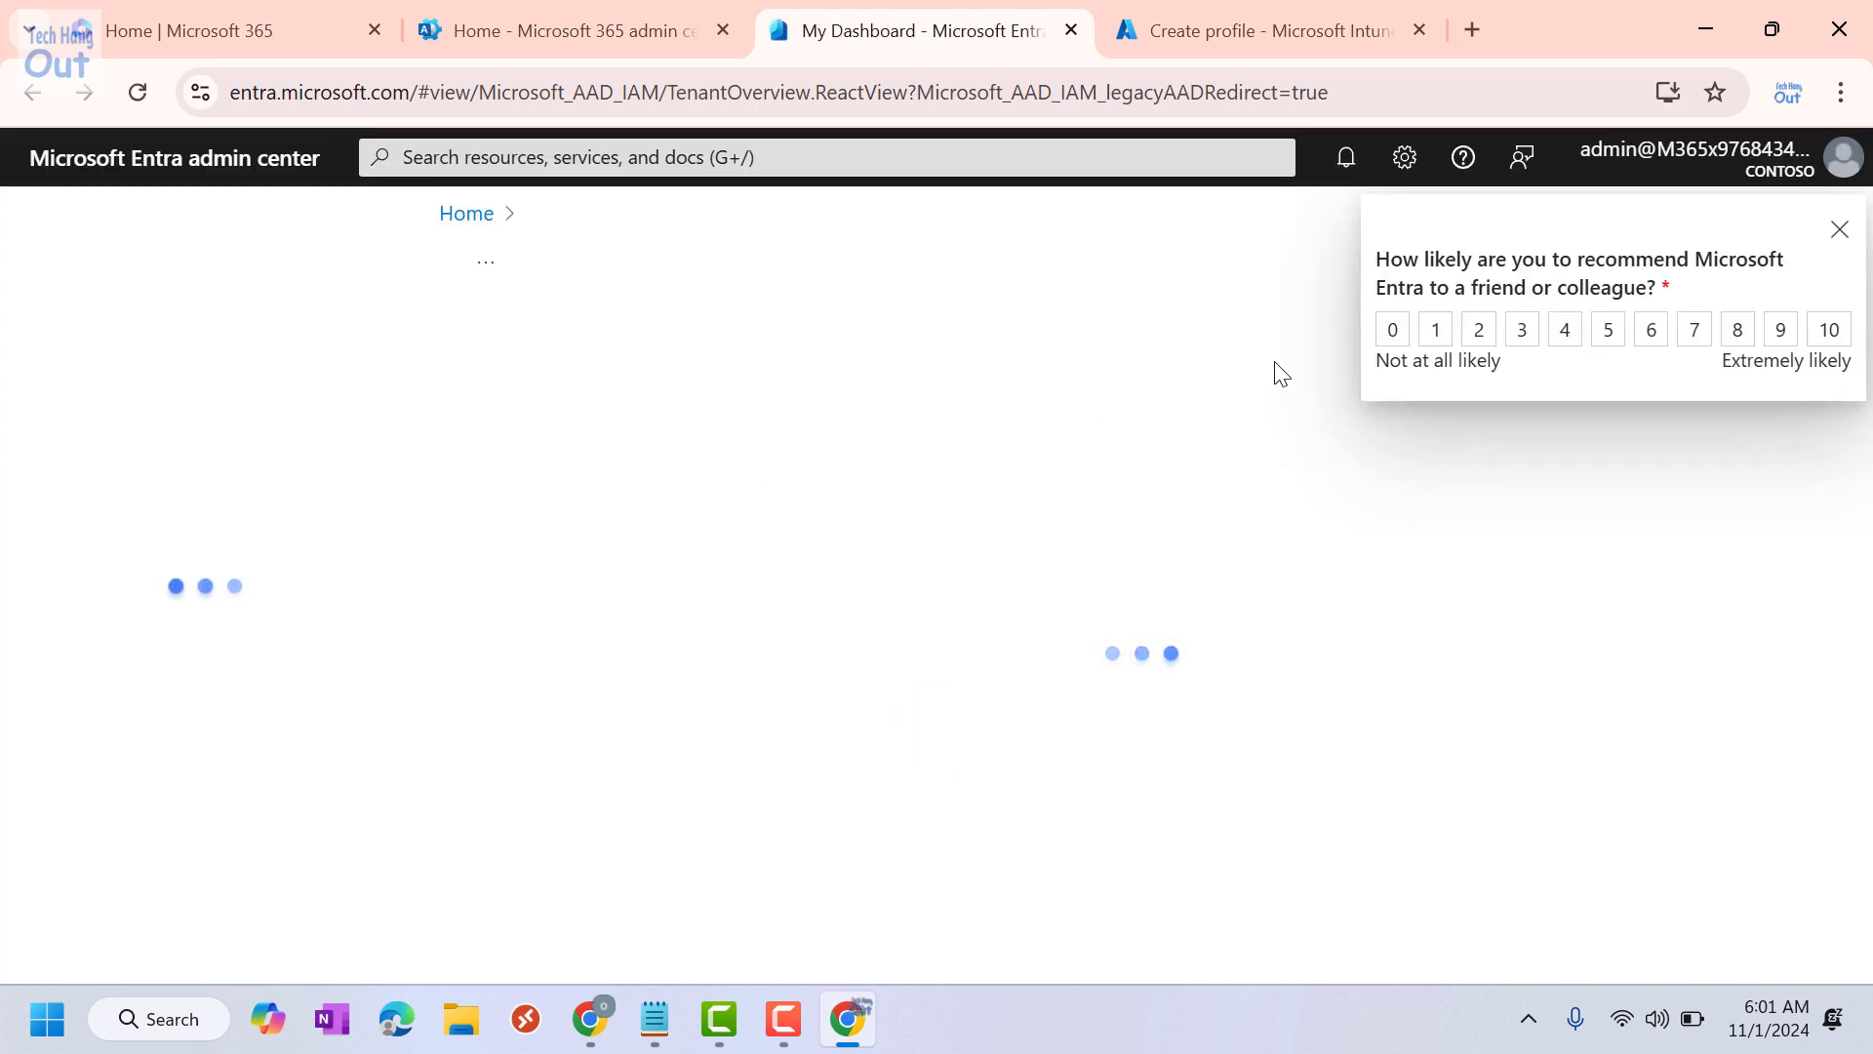
{"action": "left_click", "coordinate": [1839, 229]}
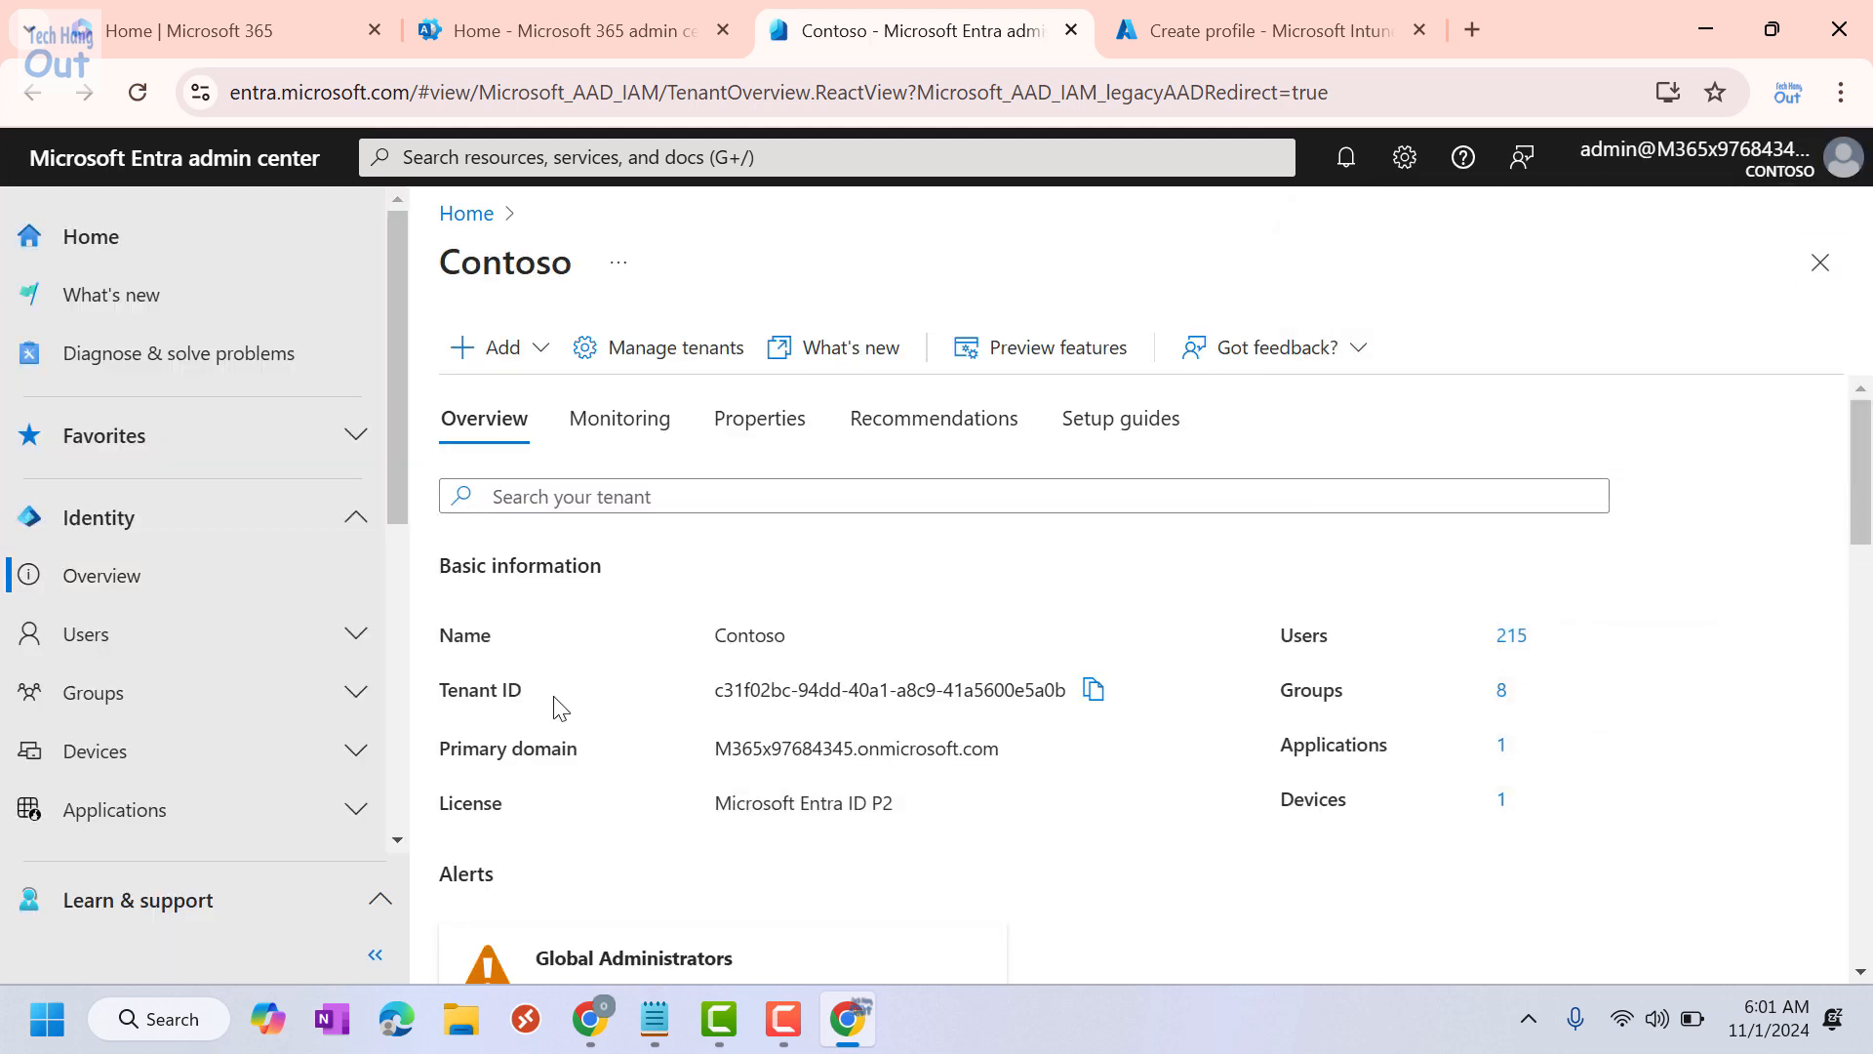
Step: Copy the tenant ID from the Entra overview and paste it into the Tenant ID field of the silent folder move in the Intune profile
{"action": "left_click", "coordinate": [1093, 690]}
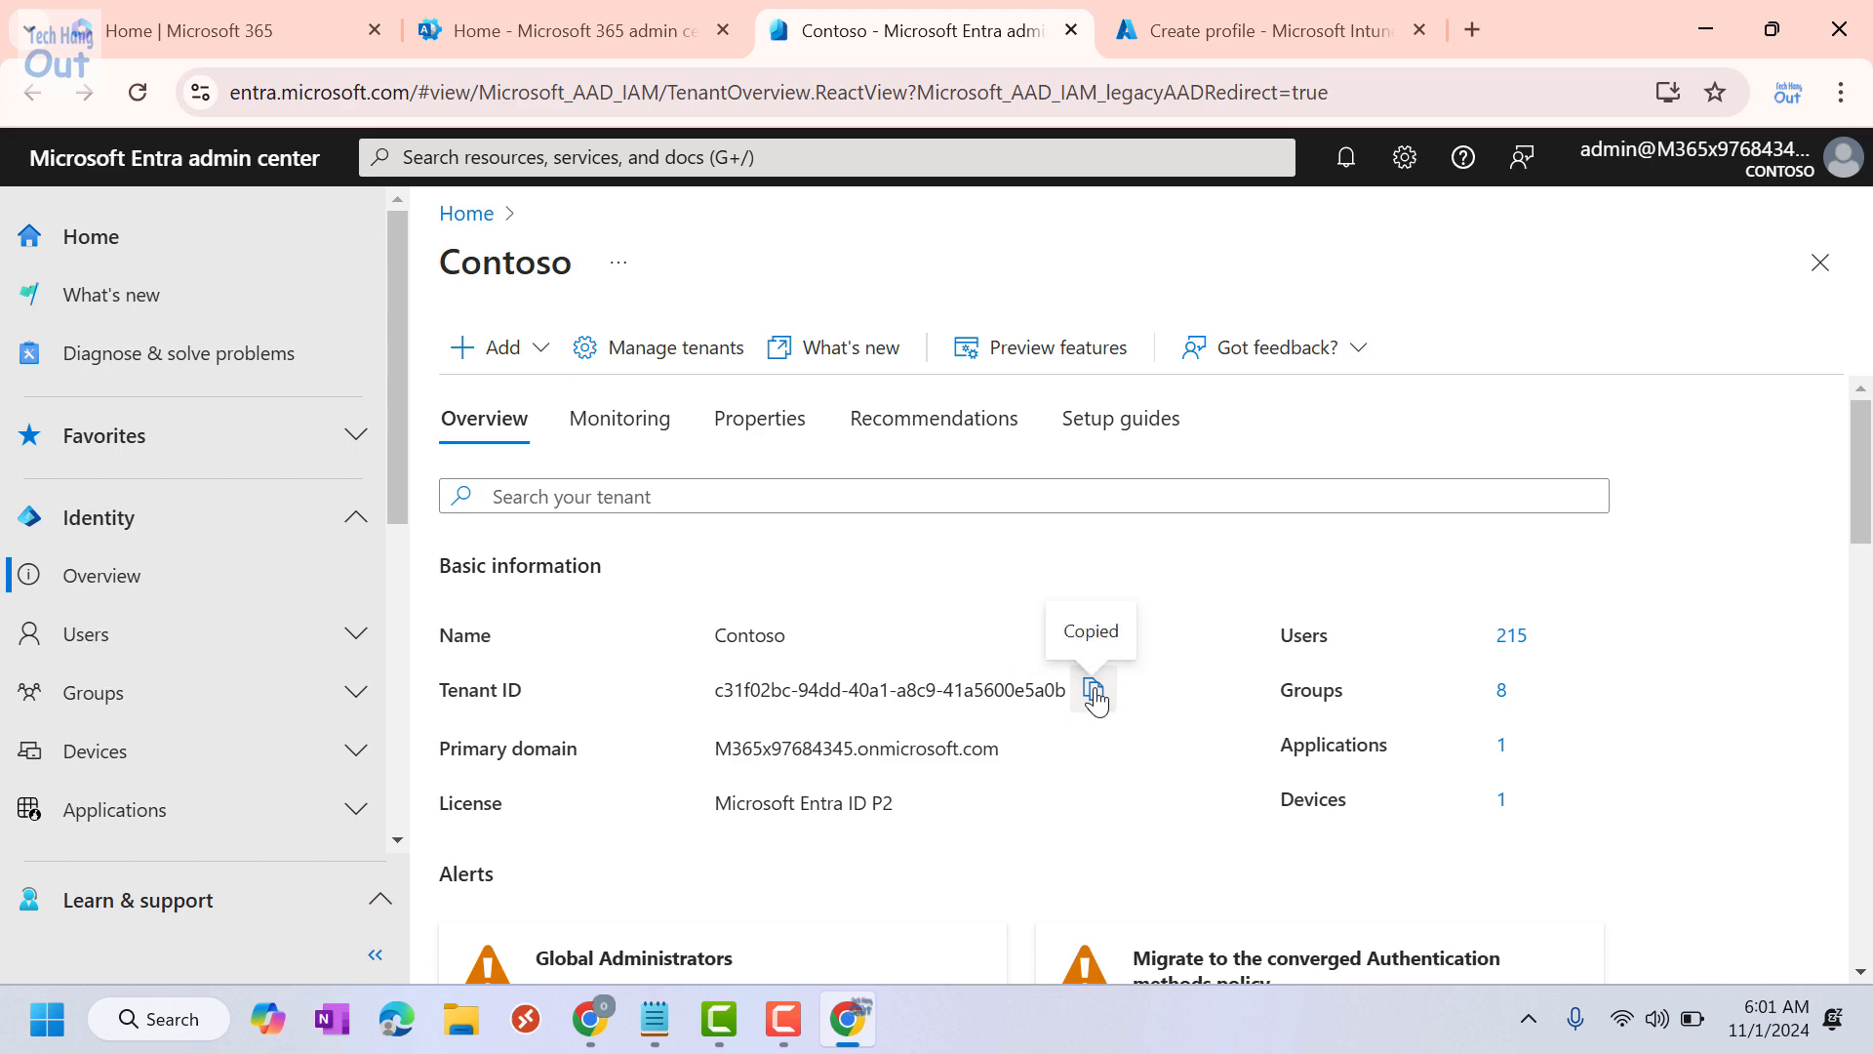
{"action": "left_click", "coordinate": [1273, 32]}
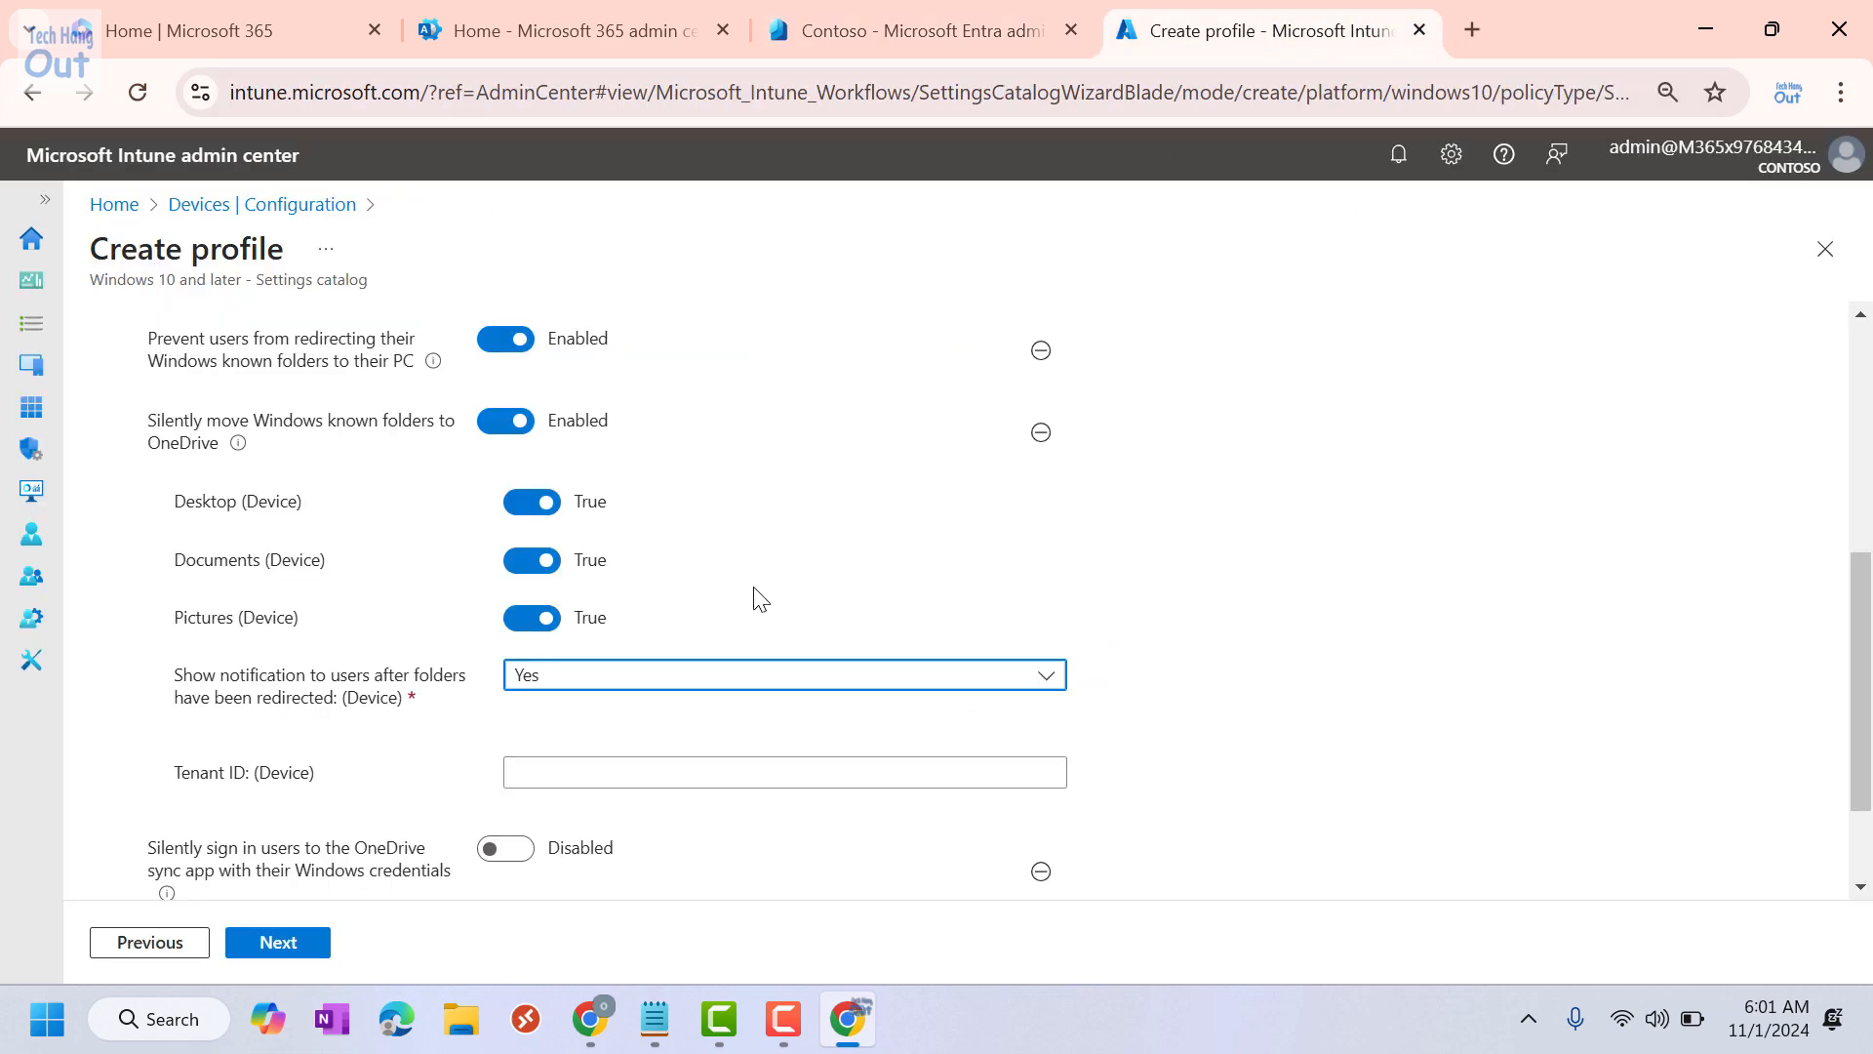
{"action": "left_click", "coordinate": [640, 777]}
{"action": "key", "text": "ctrl+v"}
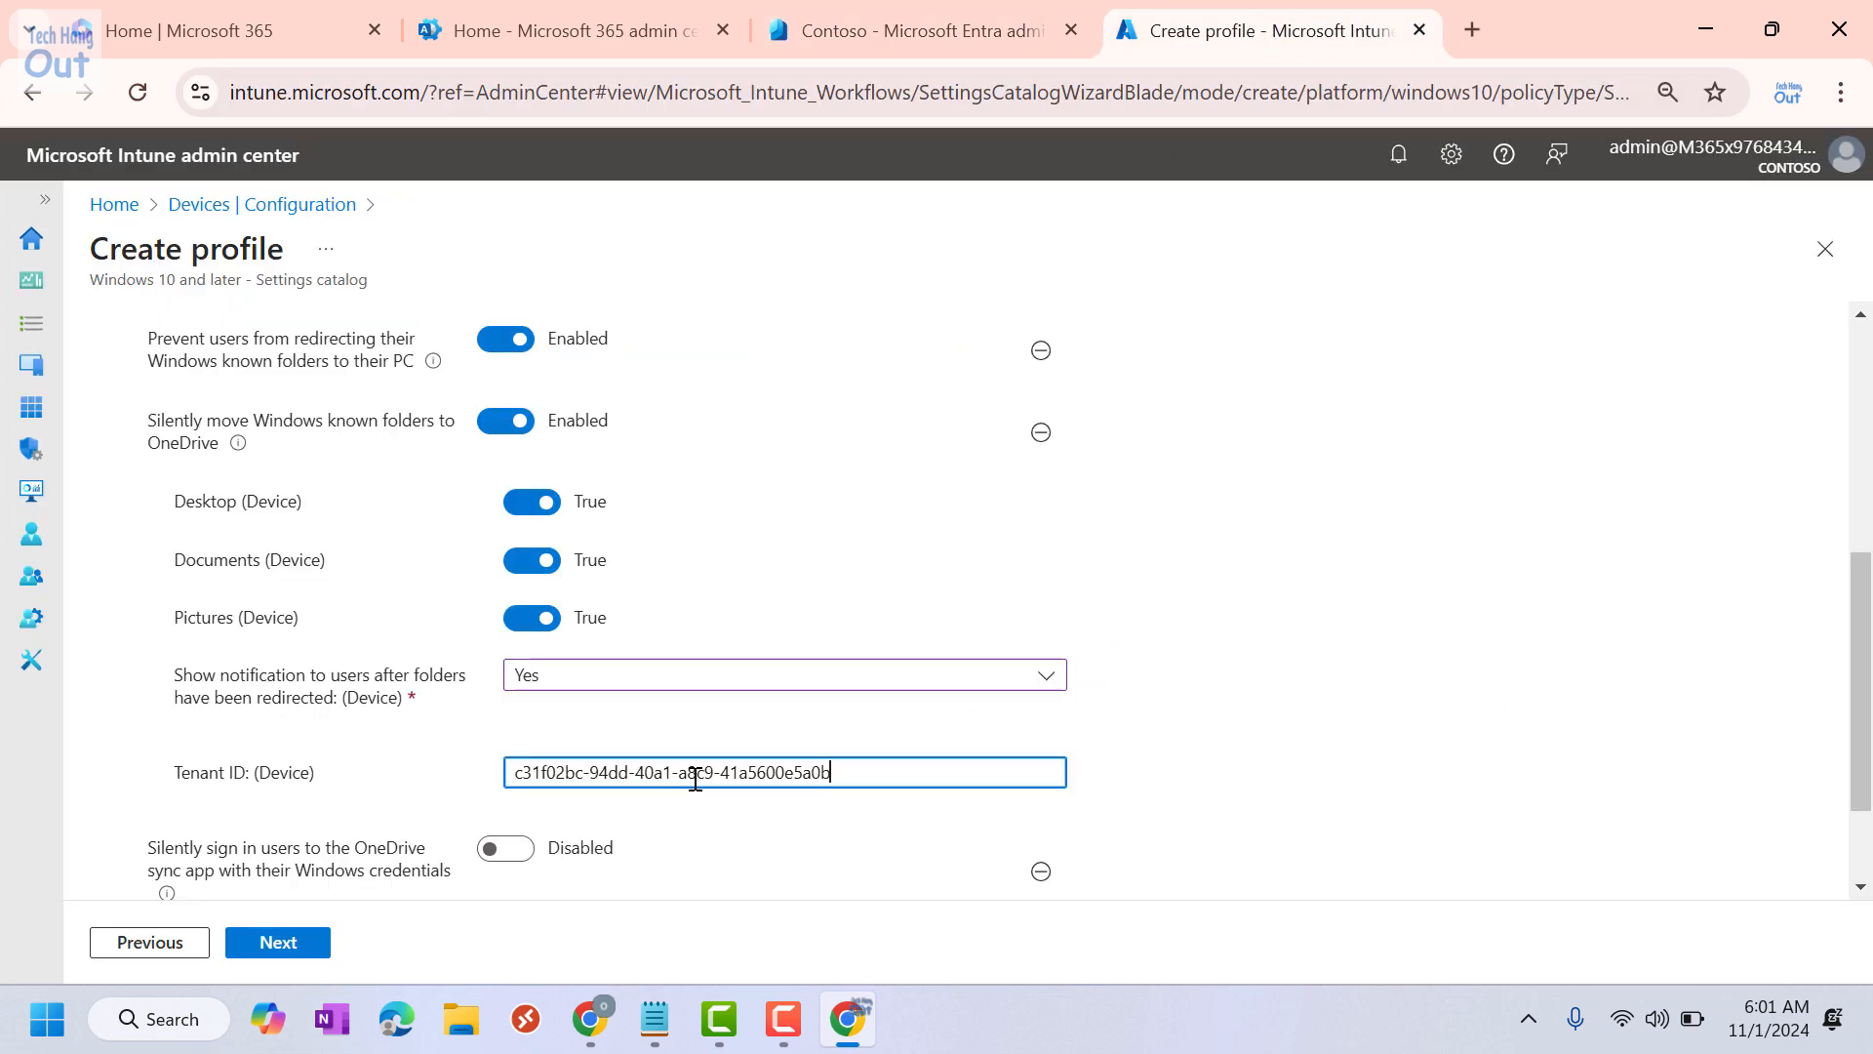
Step: Enable silent sign-in to the OneDrive sync app with Windows credentials and OneDrive Files On-Demand, review the settings and continue to the scope tags
{"action": "scroll", "coordinate": [1459, 585], "scroll_direction": "down", "scroll_amount": 2}
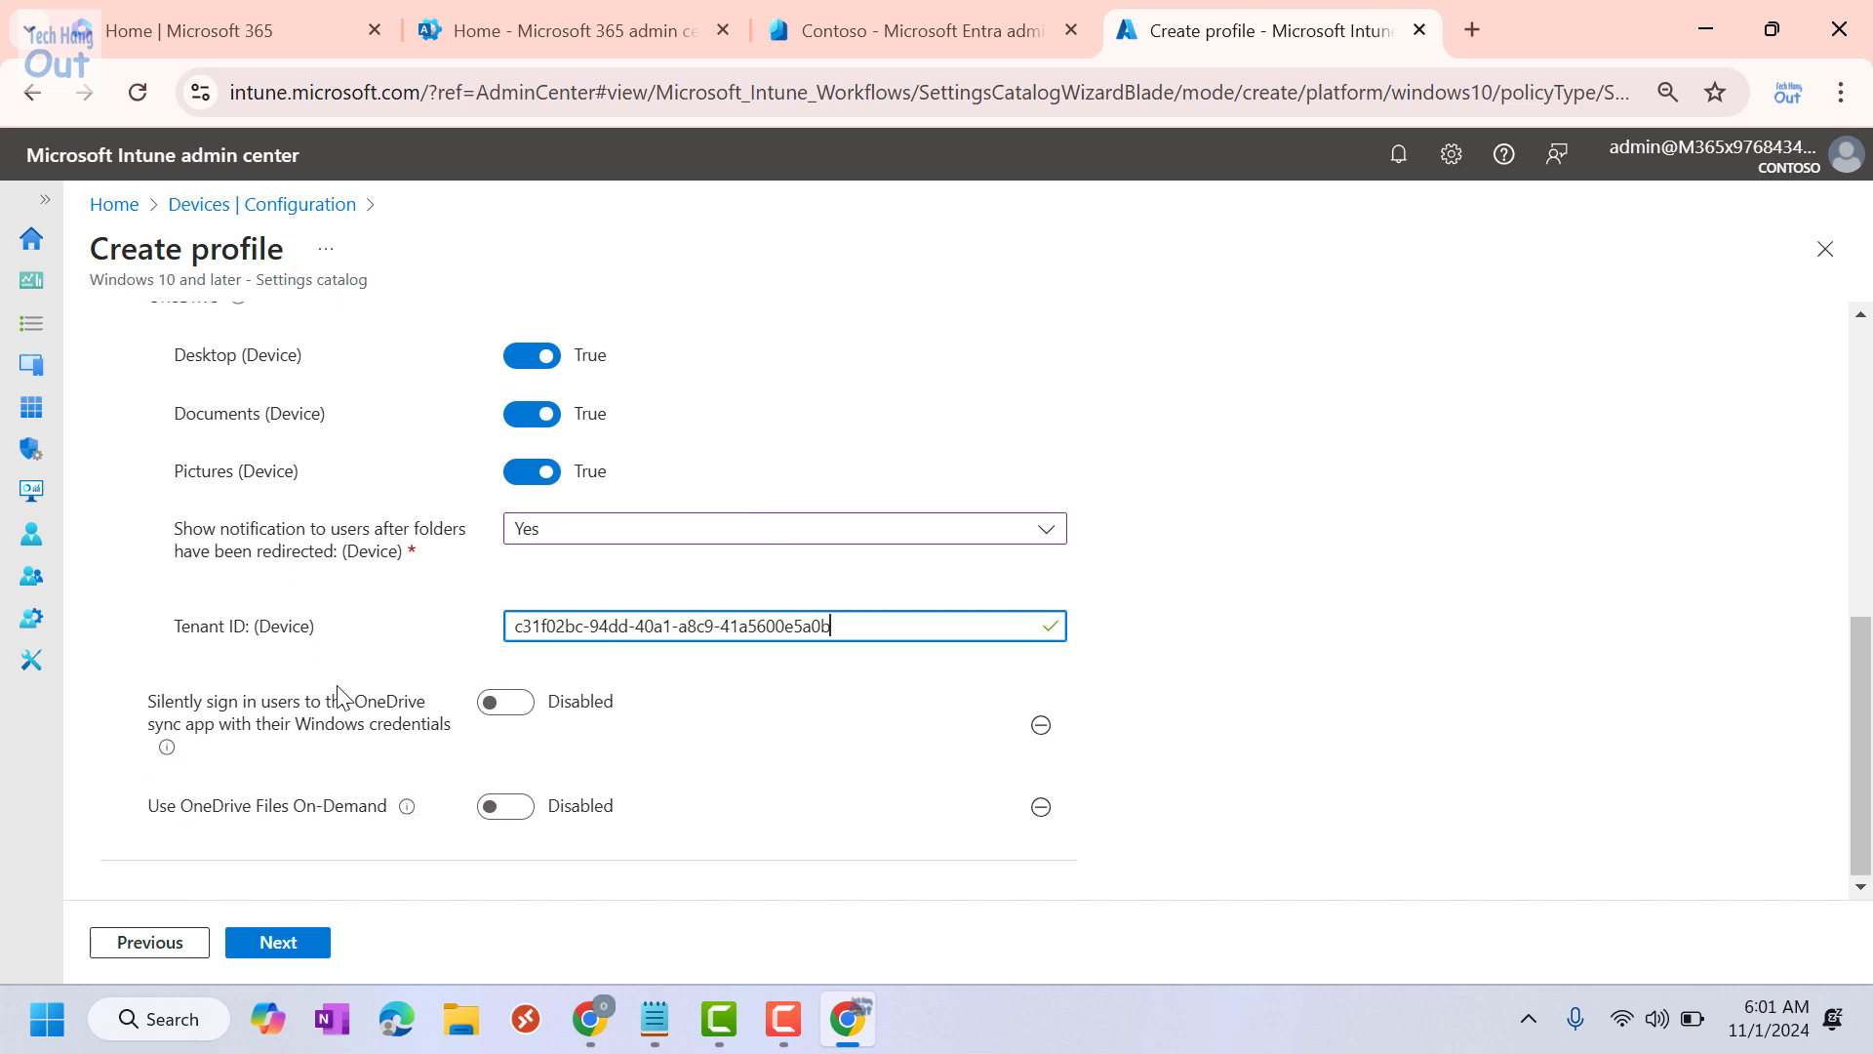
{"action": "left_click", "coordinate": [493, 706]}
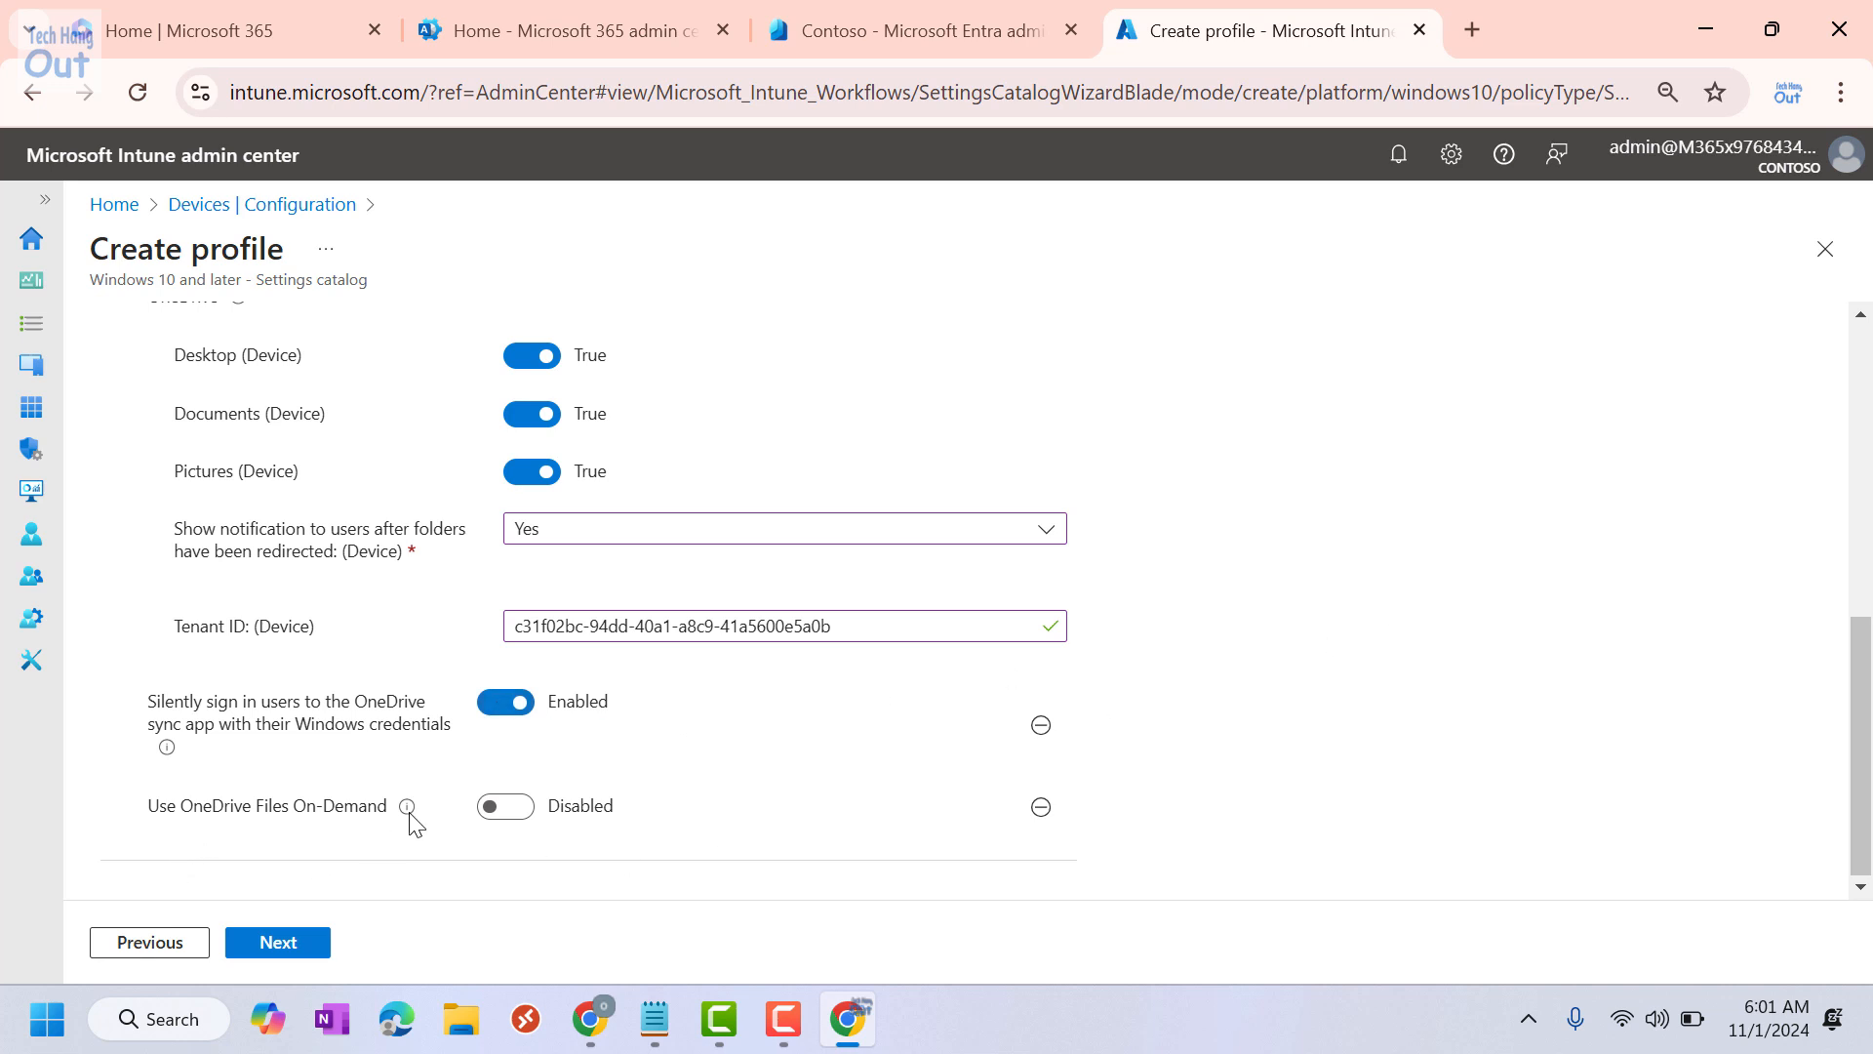
{"action": "left_click", "coordinate": [490, 811]}
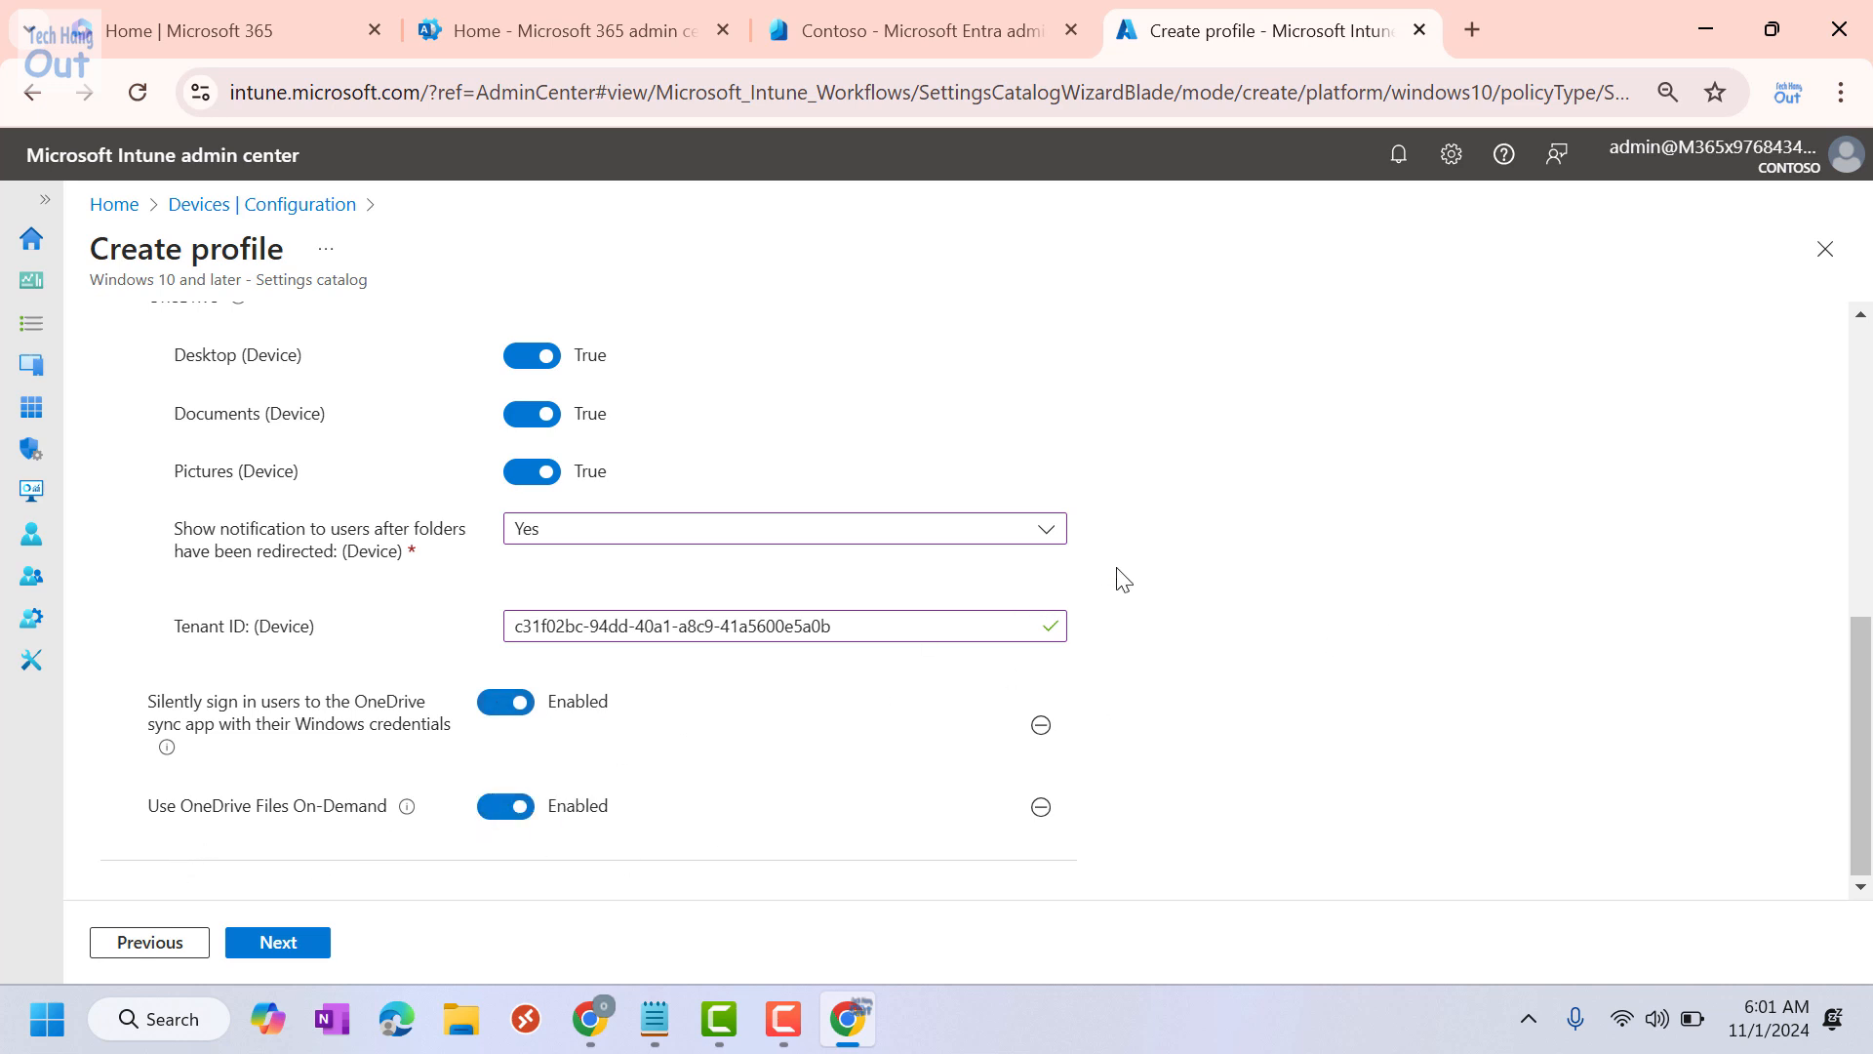
{"action": "scroll", "coordinate": [1122, 579], "scroll_direction": "up", "scroll_amount": 10}
{"action": "scroll", "coordinate": [1053, 565], "scroll_direction": "down", "scroll_amount": 5}
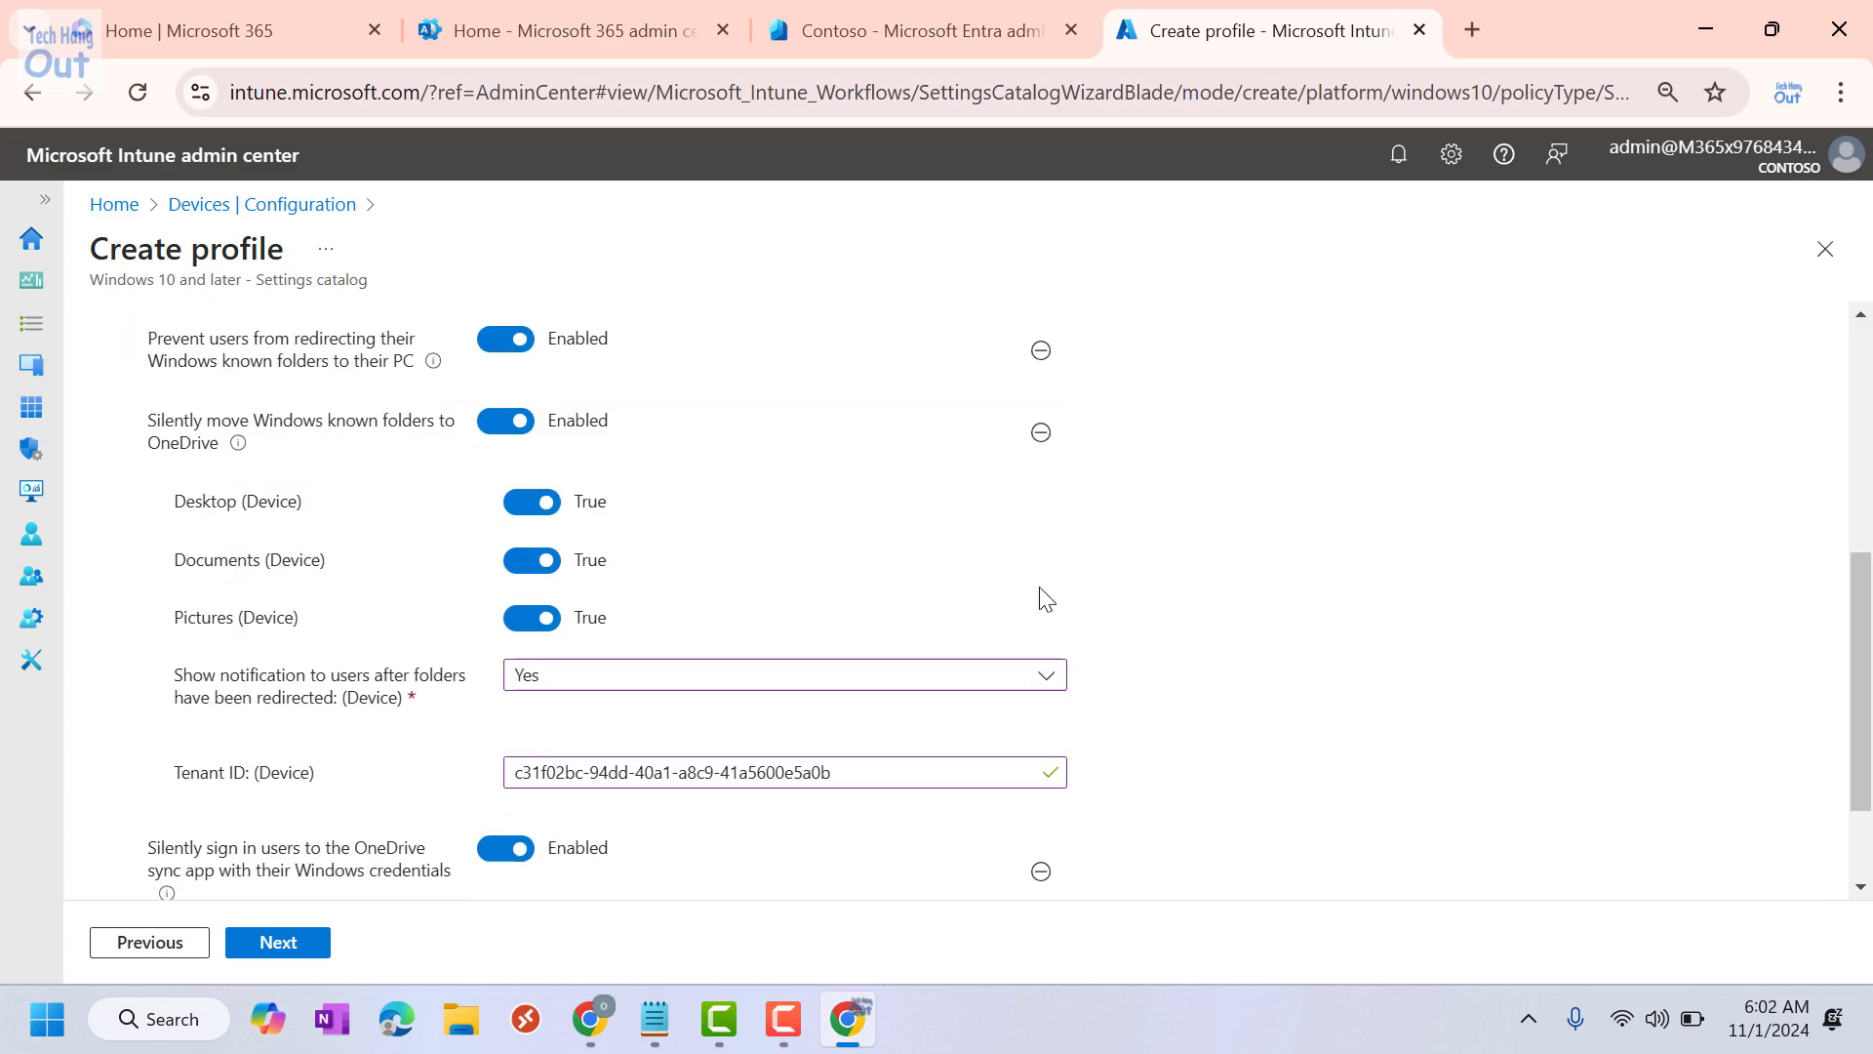
{"action": "scroll", "coordinate": [976, 663], "scroll_direction": "up", "scroll_amount": 5}
{"action": "scroll", "coordinate": [1015, 629], "scroll_direction": "down", "scroll_amount": 7}
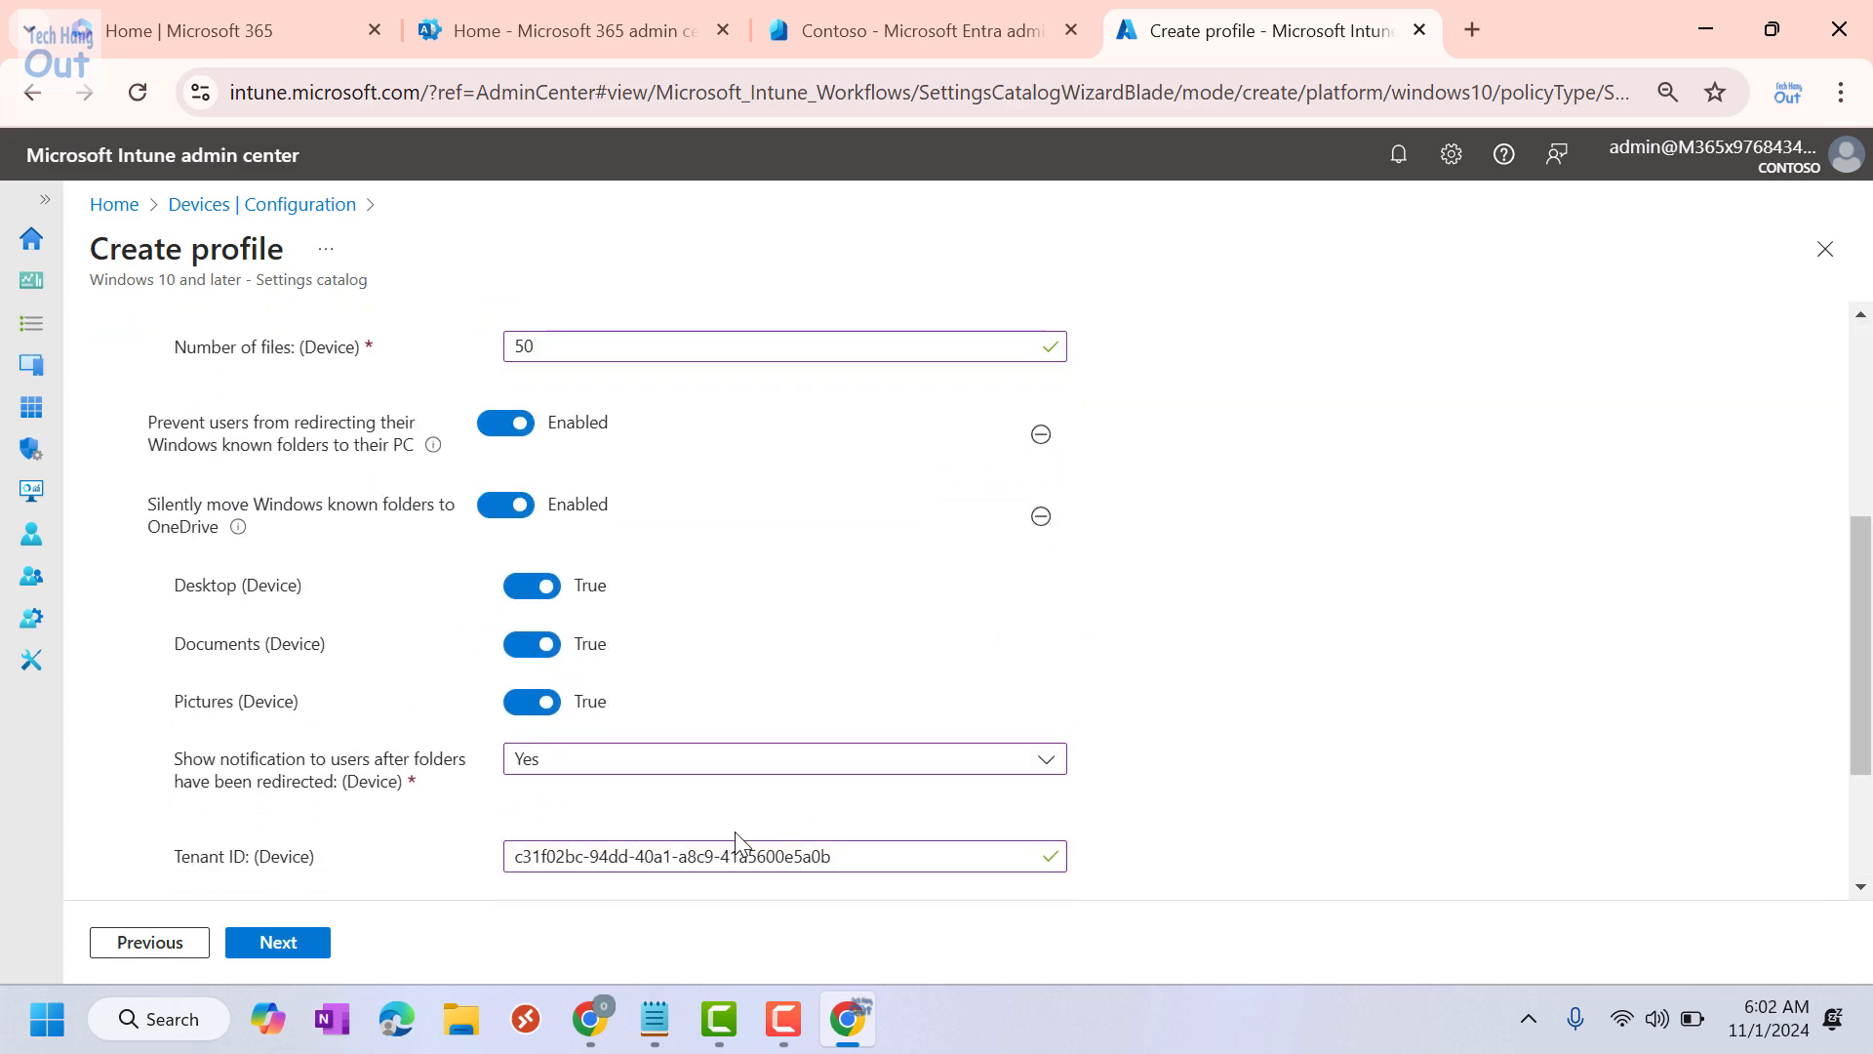
{"action": "left_click", "coordinate": [279, 943]}
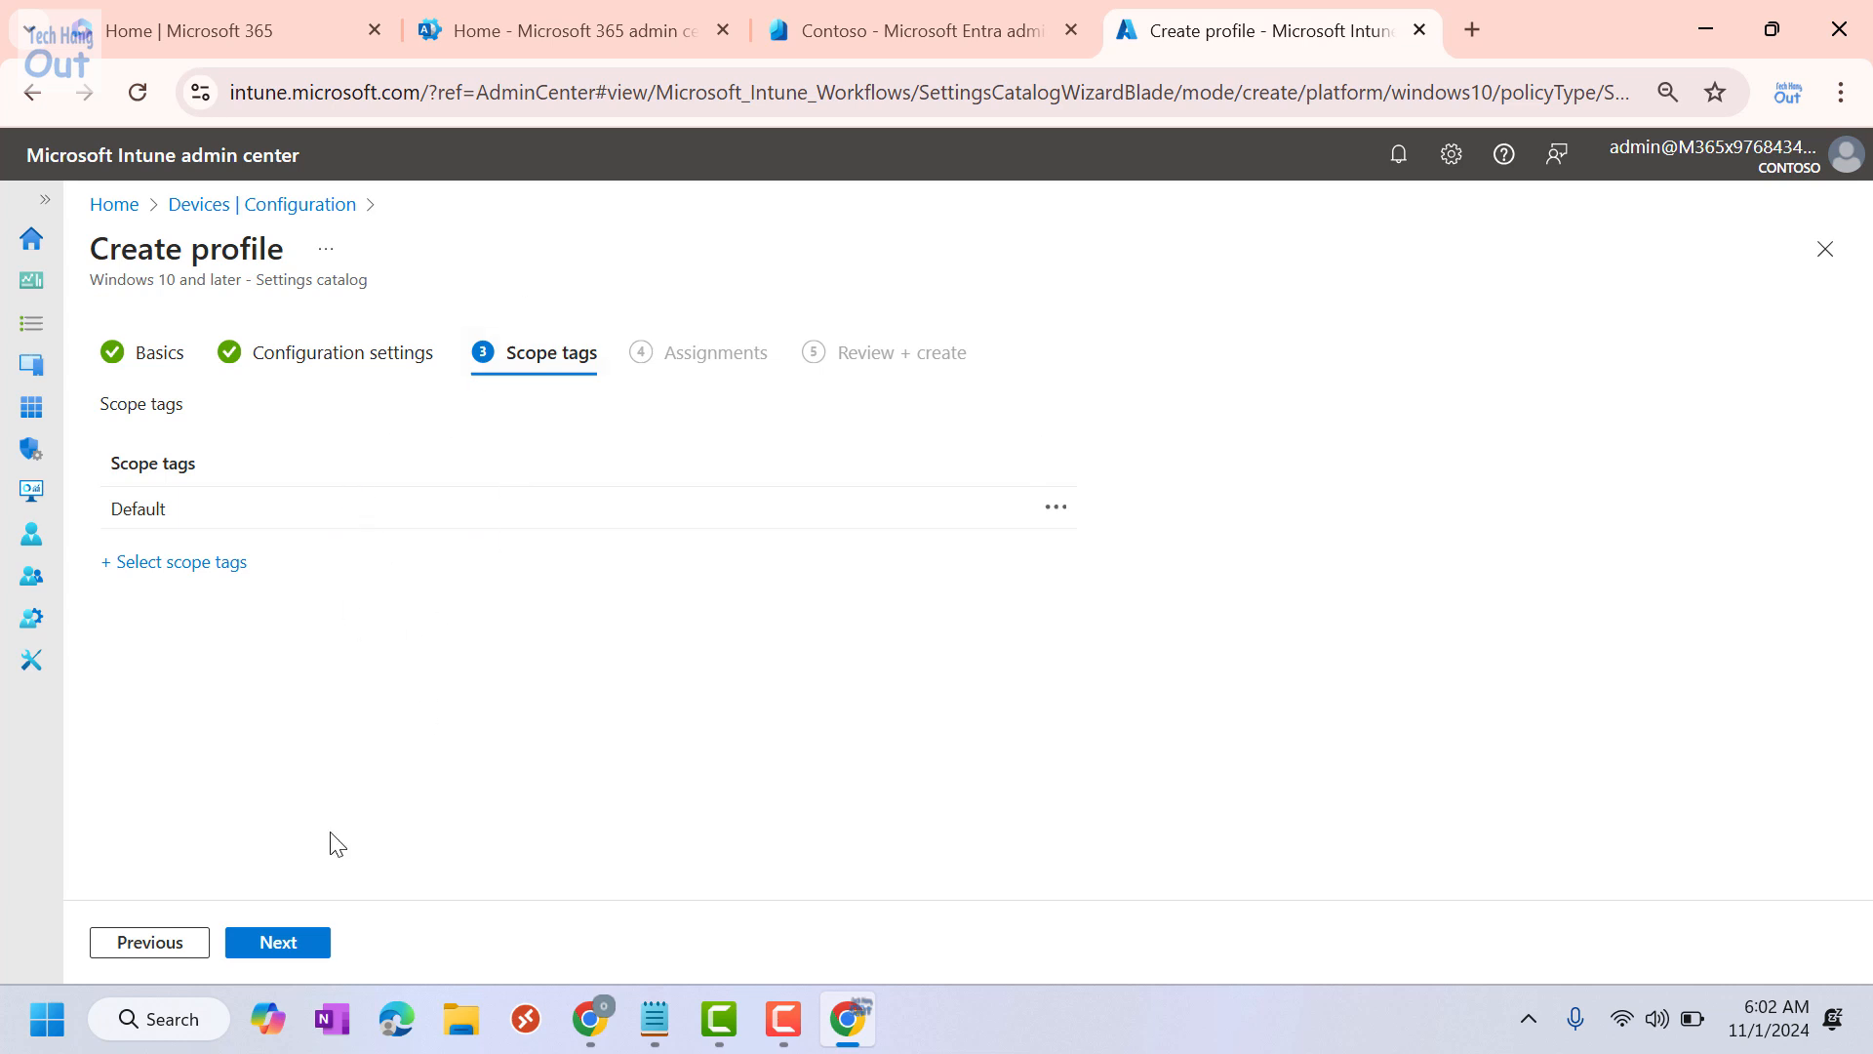
Step: Keep the Default scope tag, assign the profile to all users and proceed to the final review
{"action": "left_click", "coordinate": [284, 945]}
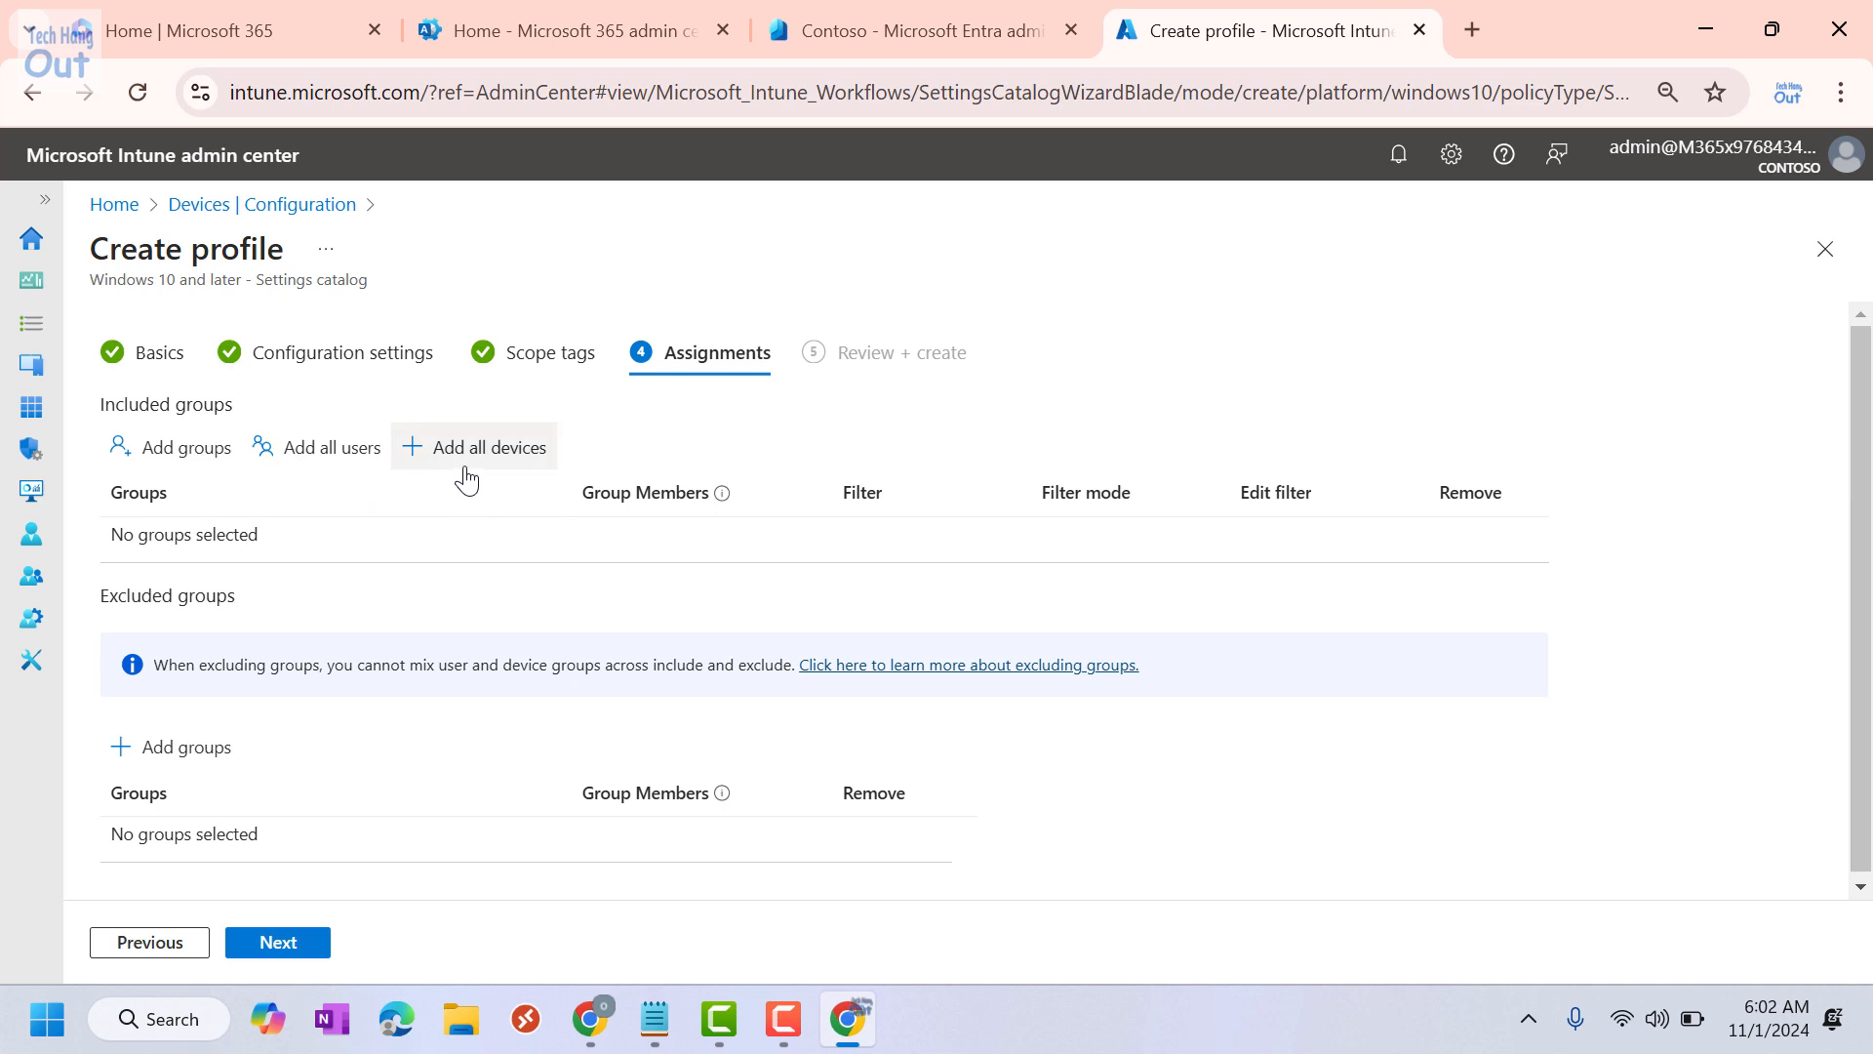
{"action": "left_click", "coordinate": [341, 465]}
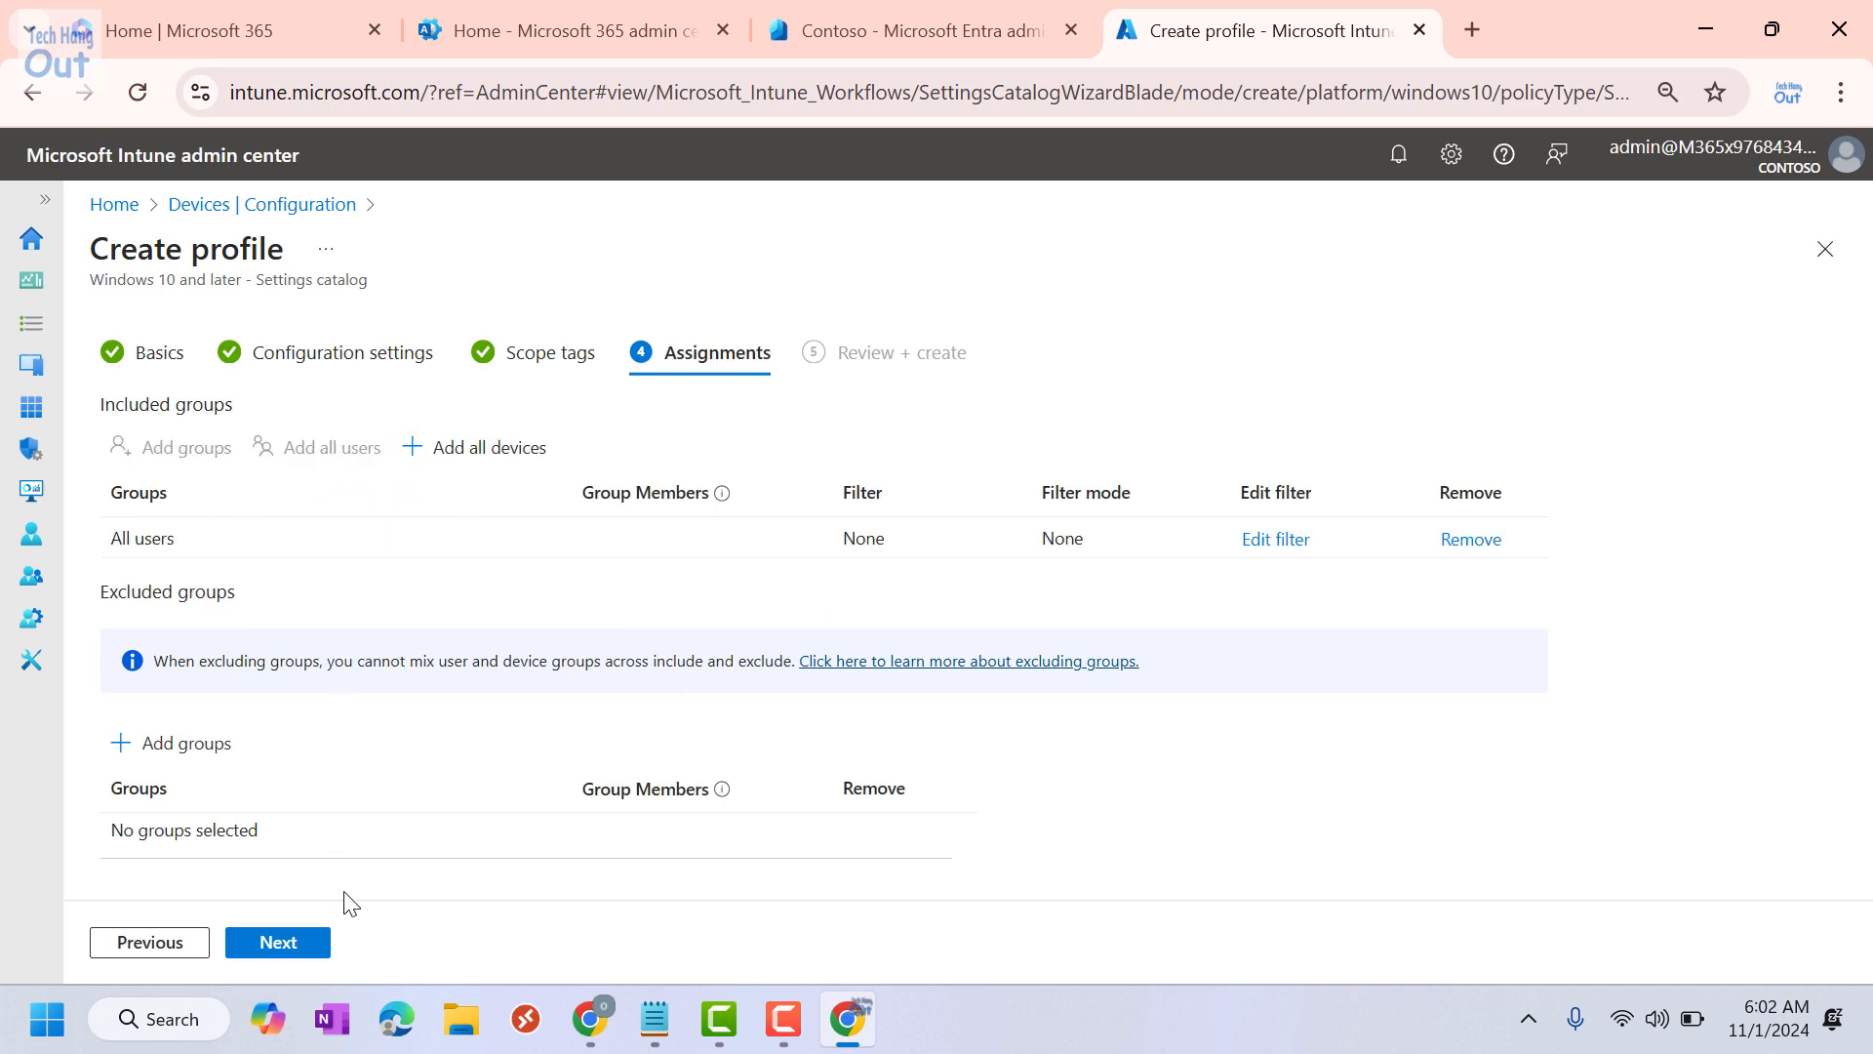
{"action": "left_click", "coordinate": [270, 944]}
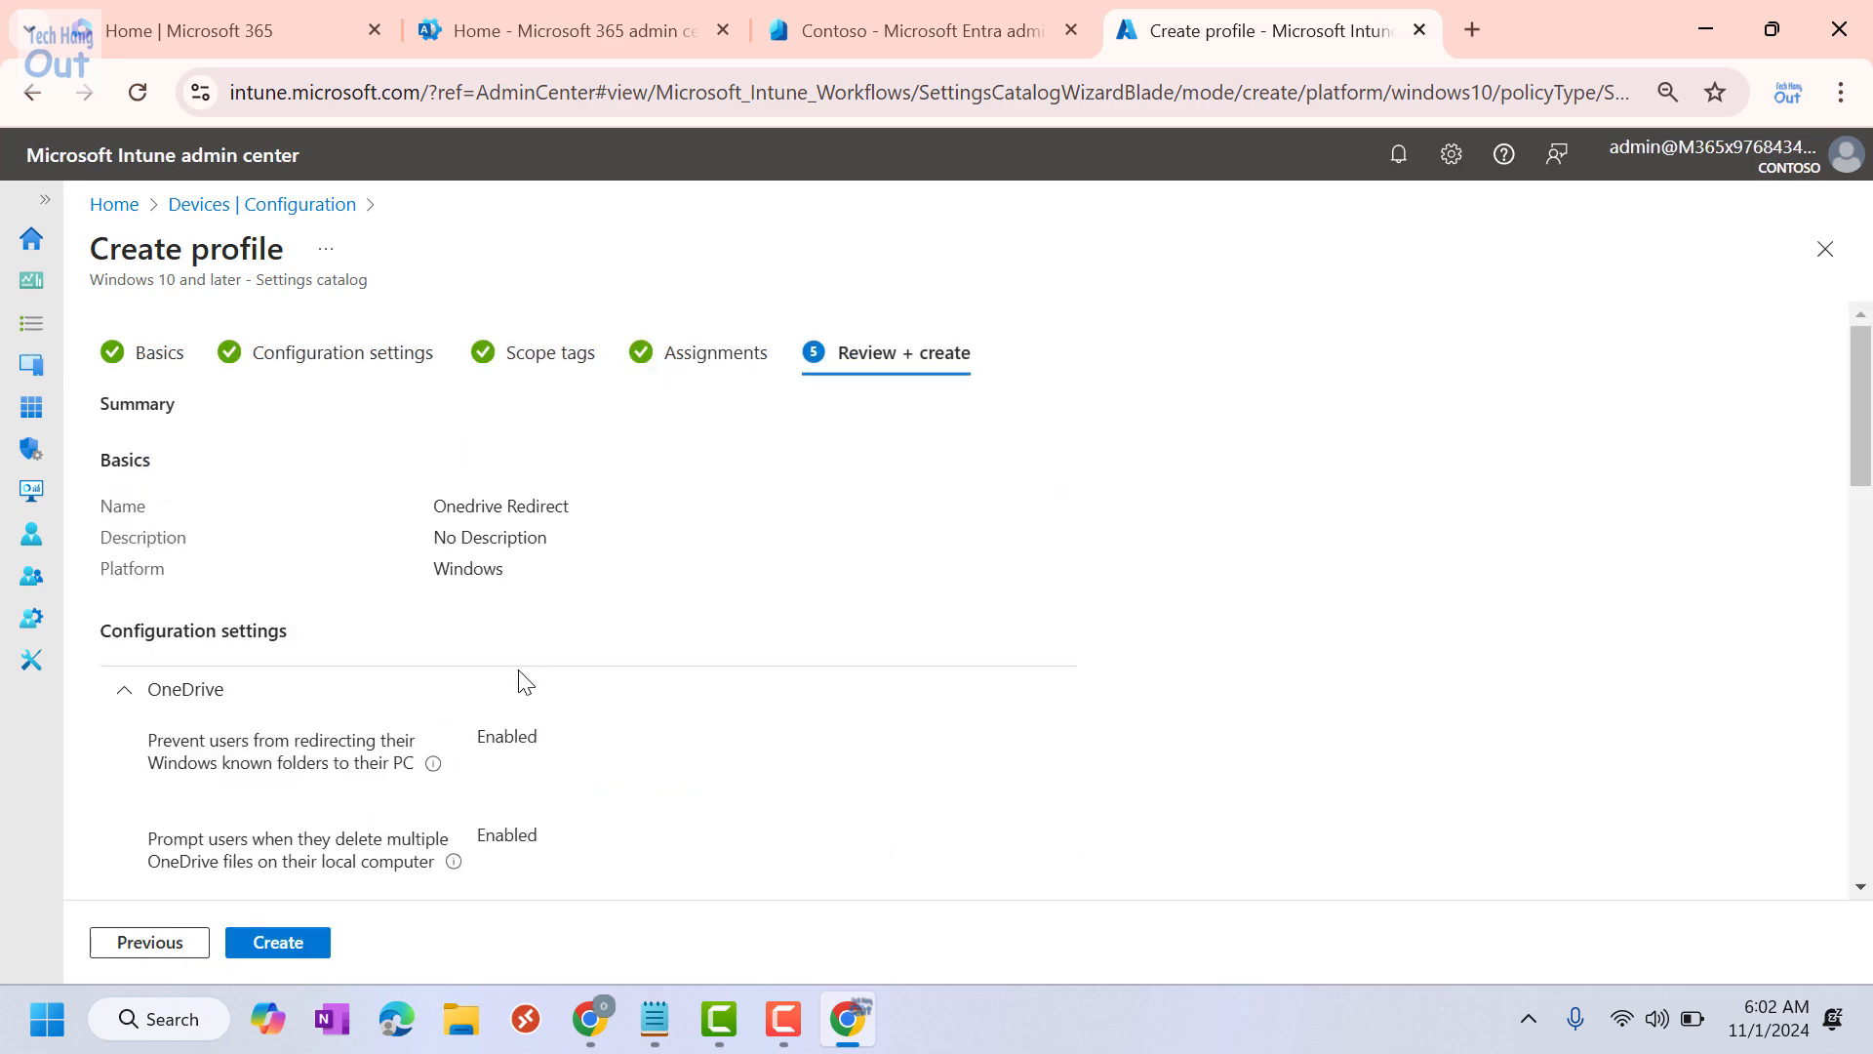
Step: Review the Onedrive Redirect summary, create the profile and refresh the list of configuration policies
{"action": "scroll", "coordinate": [488, 731], "scroll_direction": "down", "scroll_amount": 5}
{"action": "scroll", "coordinate": [589, 593], "scroll_direction": "up", "scroll_amount": 8}
{"action": "scroll", "coordinate": [571, 573], "scroll_direction": "down", "scroll_amount": 10}
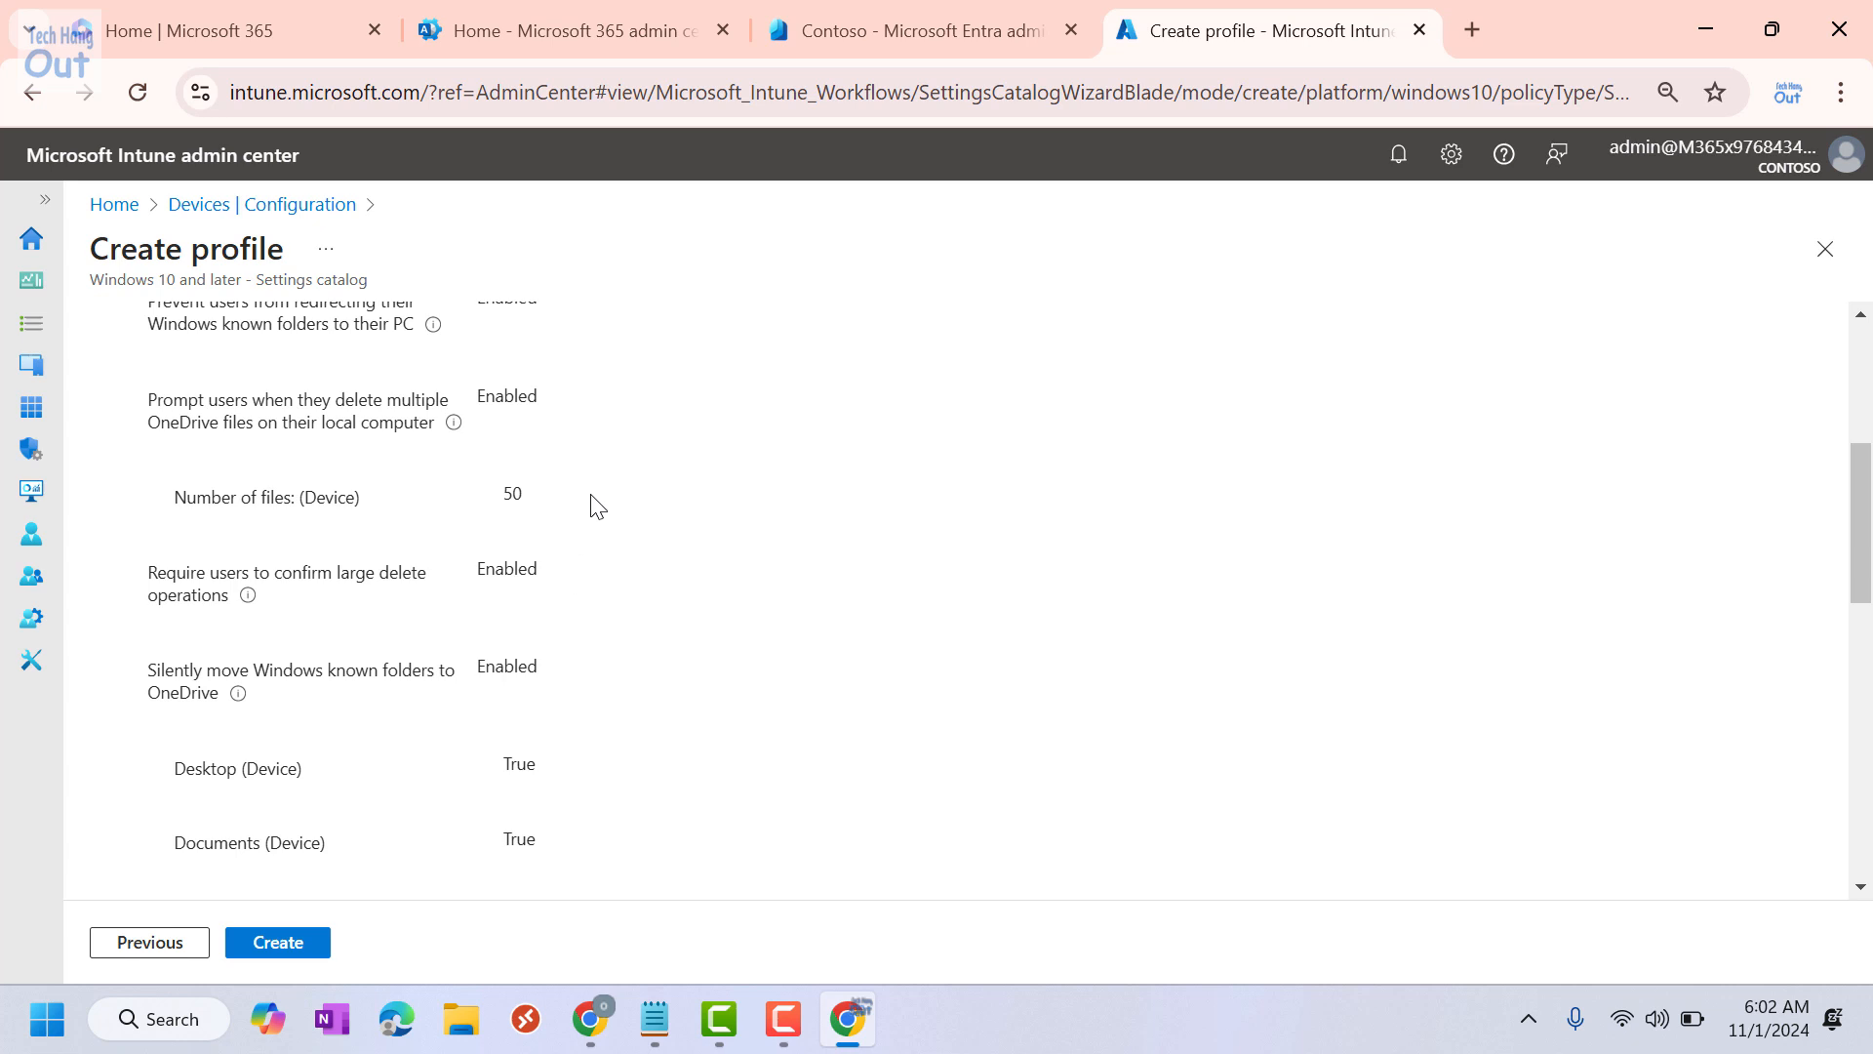
{"action": "scroll", "coordinate": [590, 468], "scroll_direction": "down", "scroll_amount": 6}
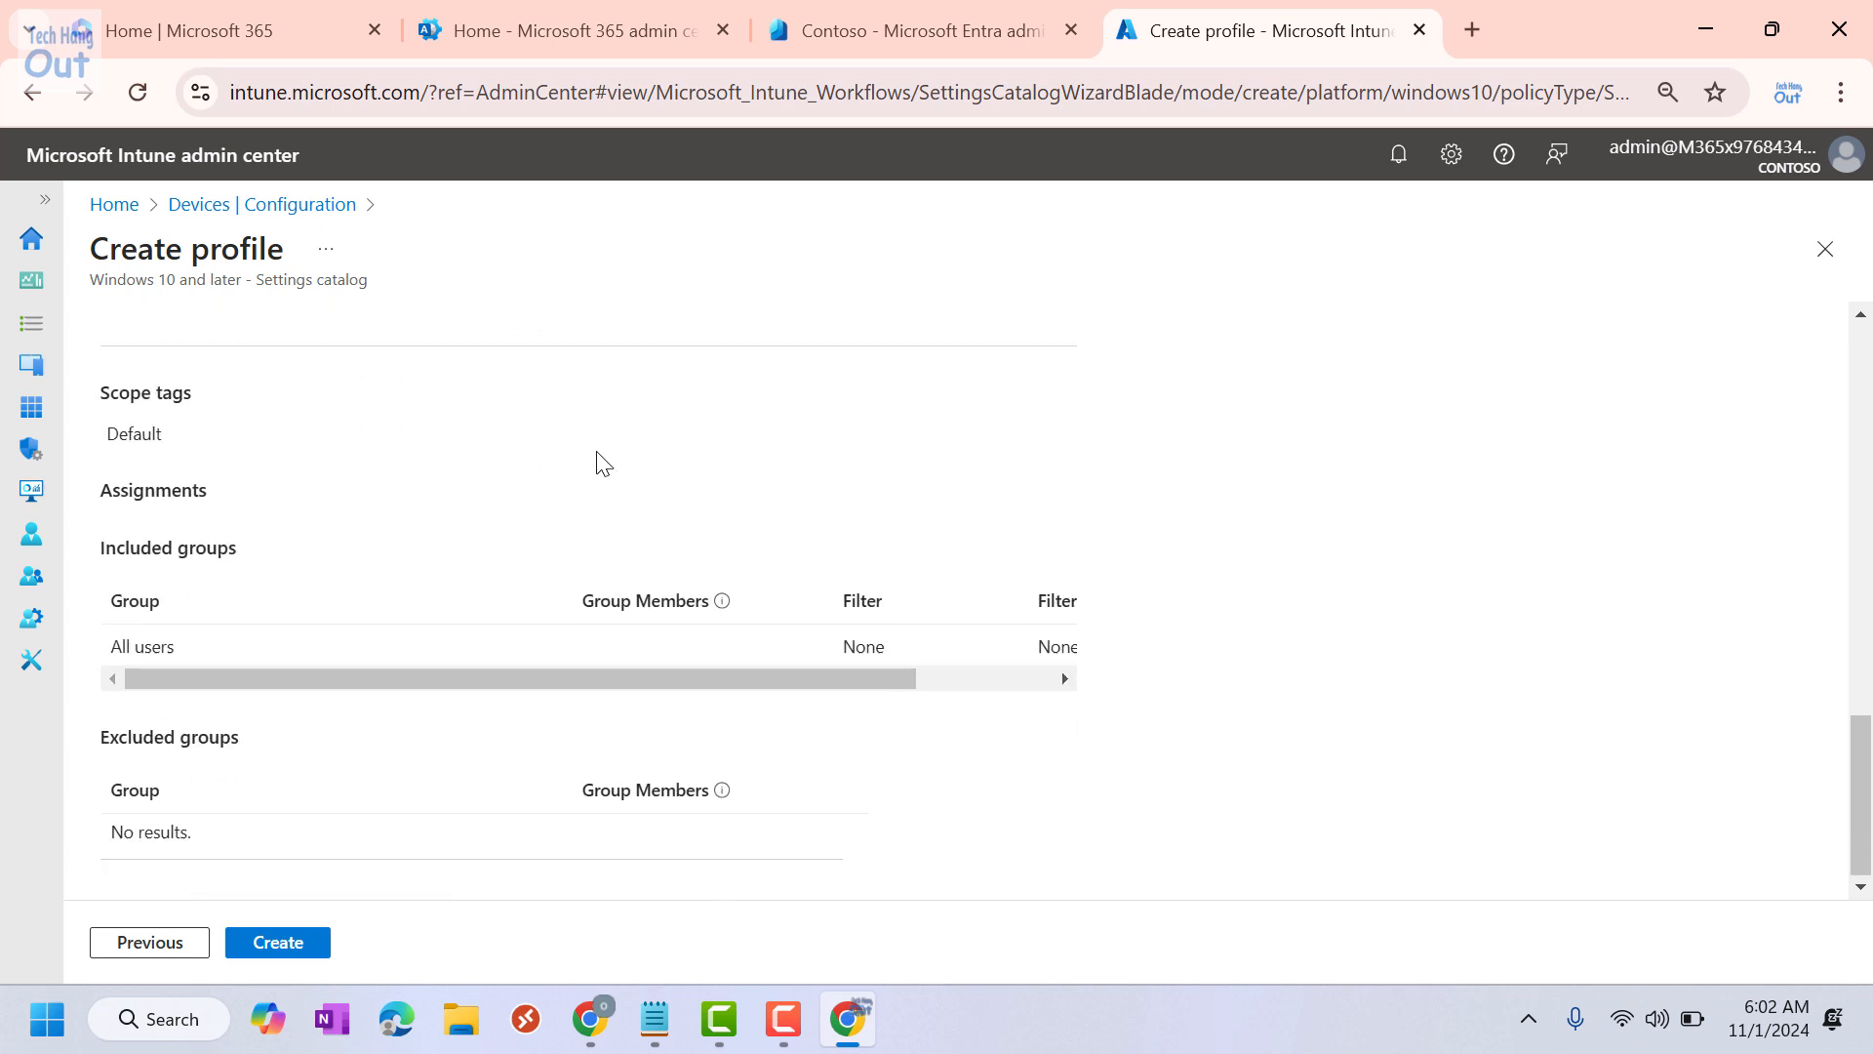
{"action": "left_click", "coordinate": [293, 942]}
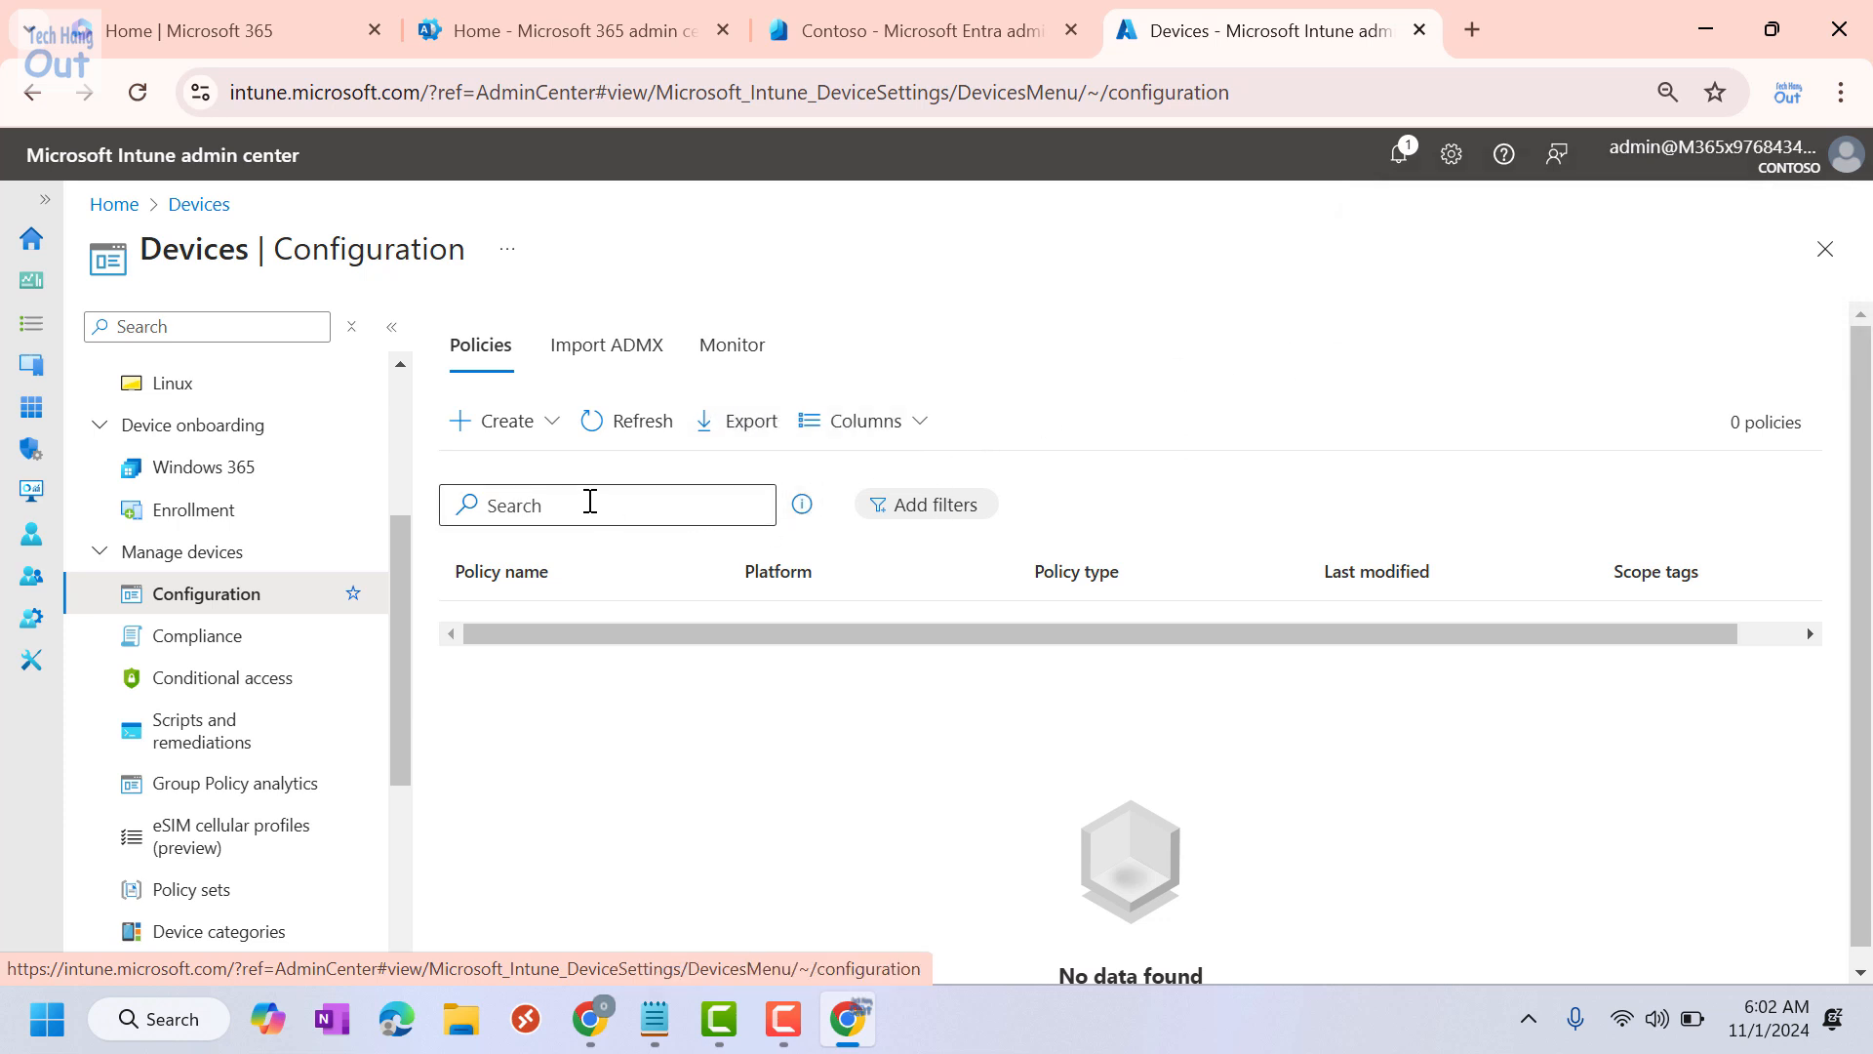
{"action": "left_click", "coordinate": [625, 424]}
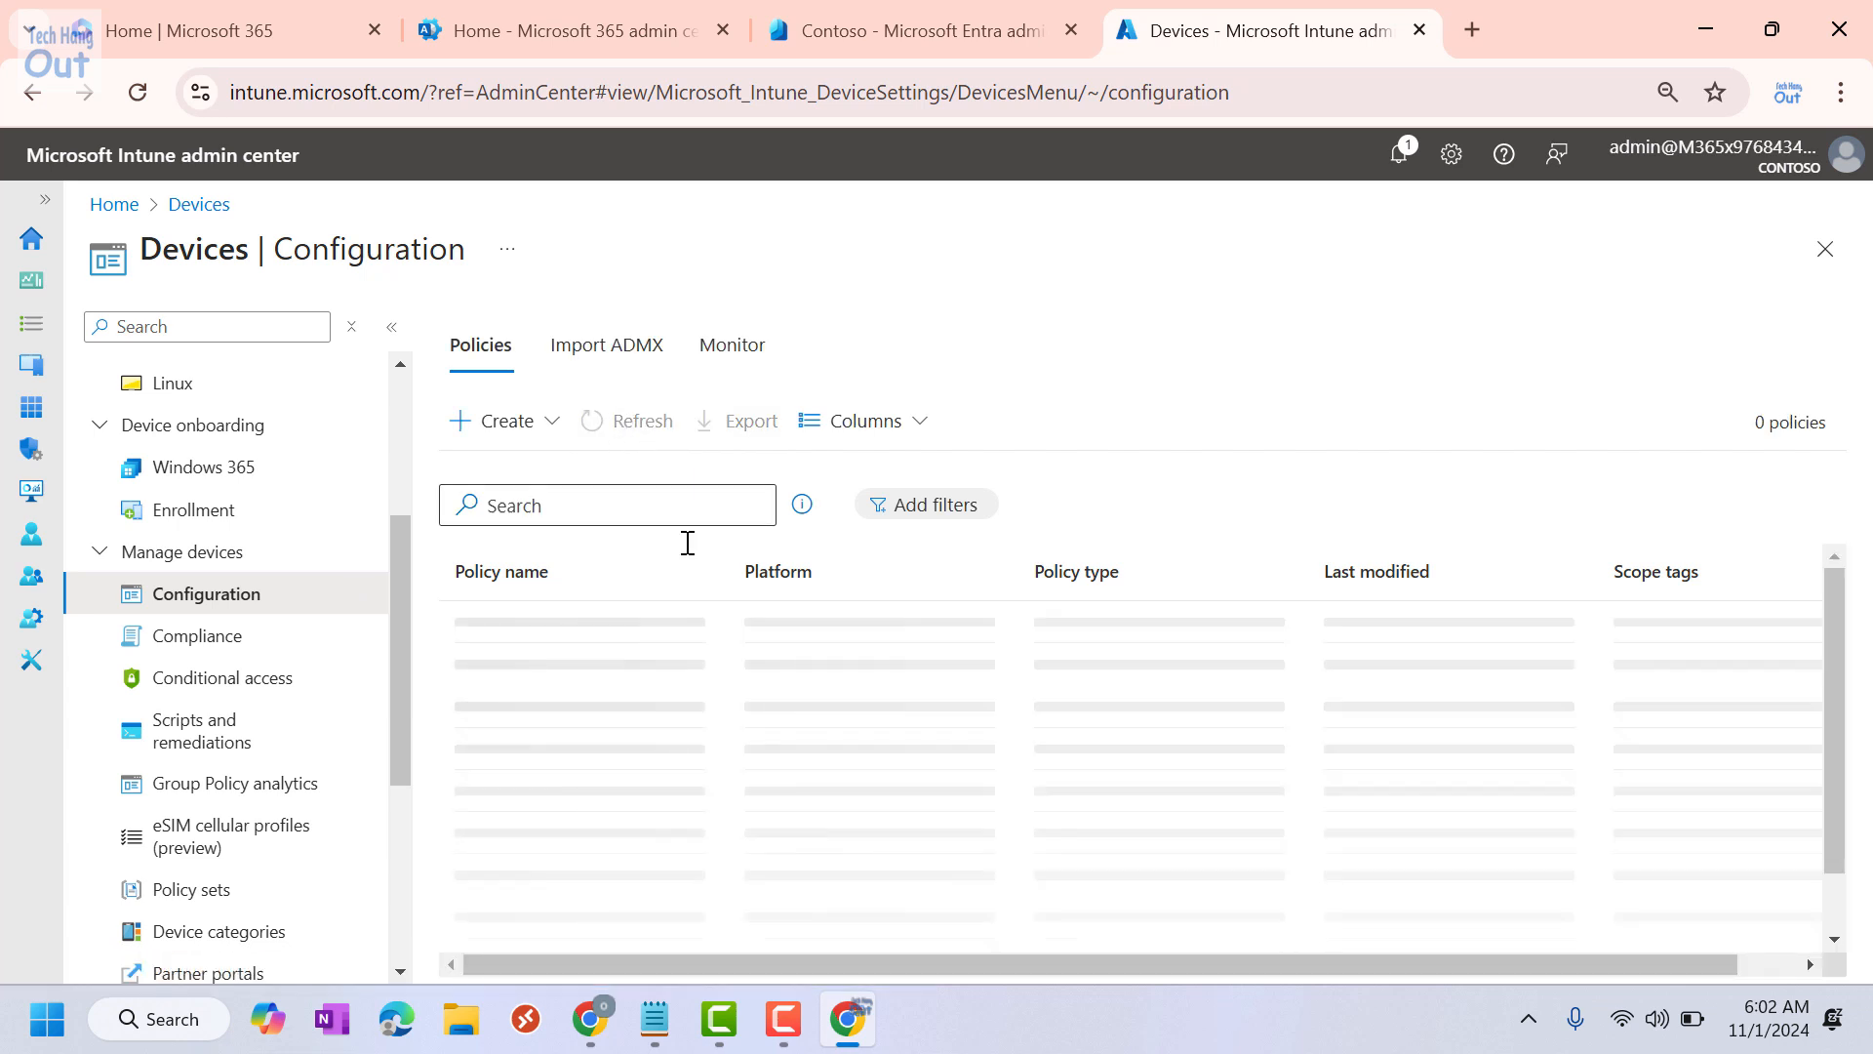